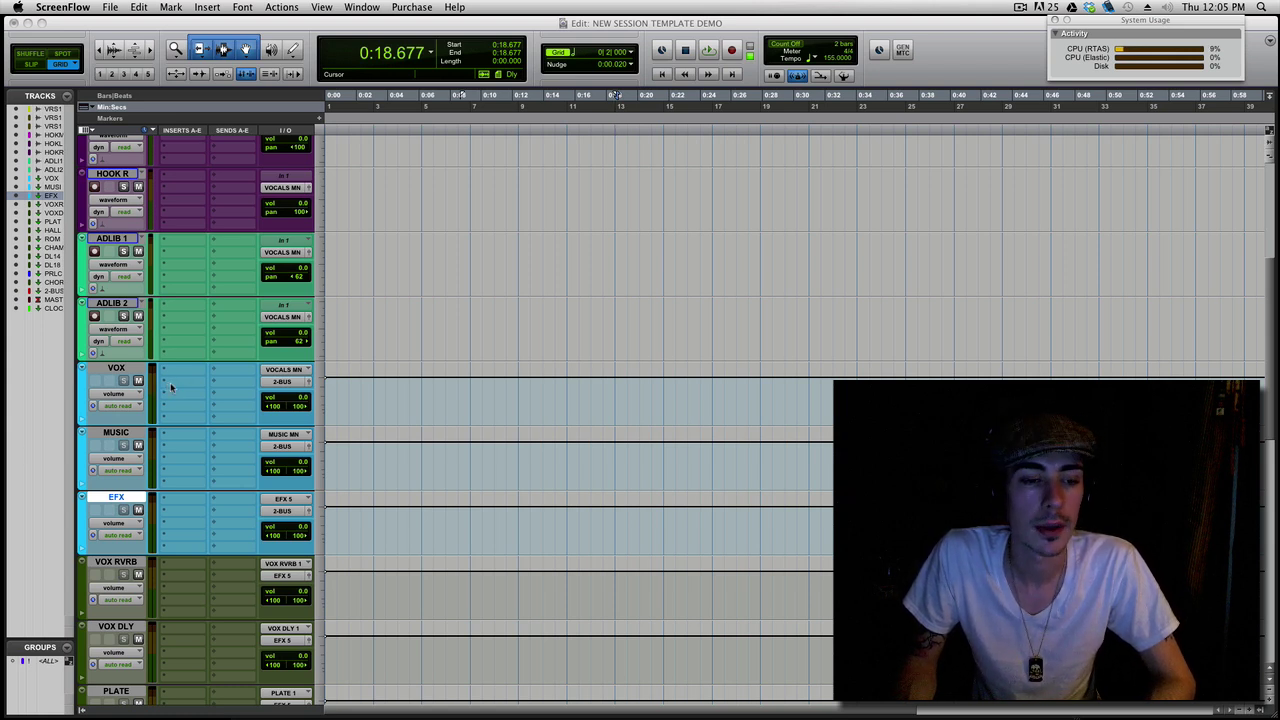
# Review the session template's vocal, hook, ad-lib, submix, effects, 2-BUS, MASTER and CLOCK tracks and their input/output routing.
pyautogui.scroll(-5, 170, 388)
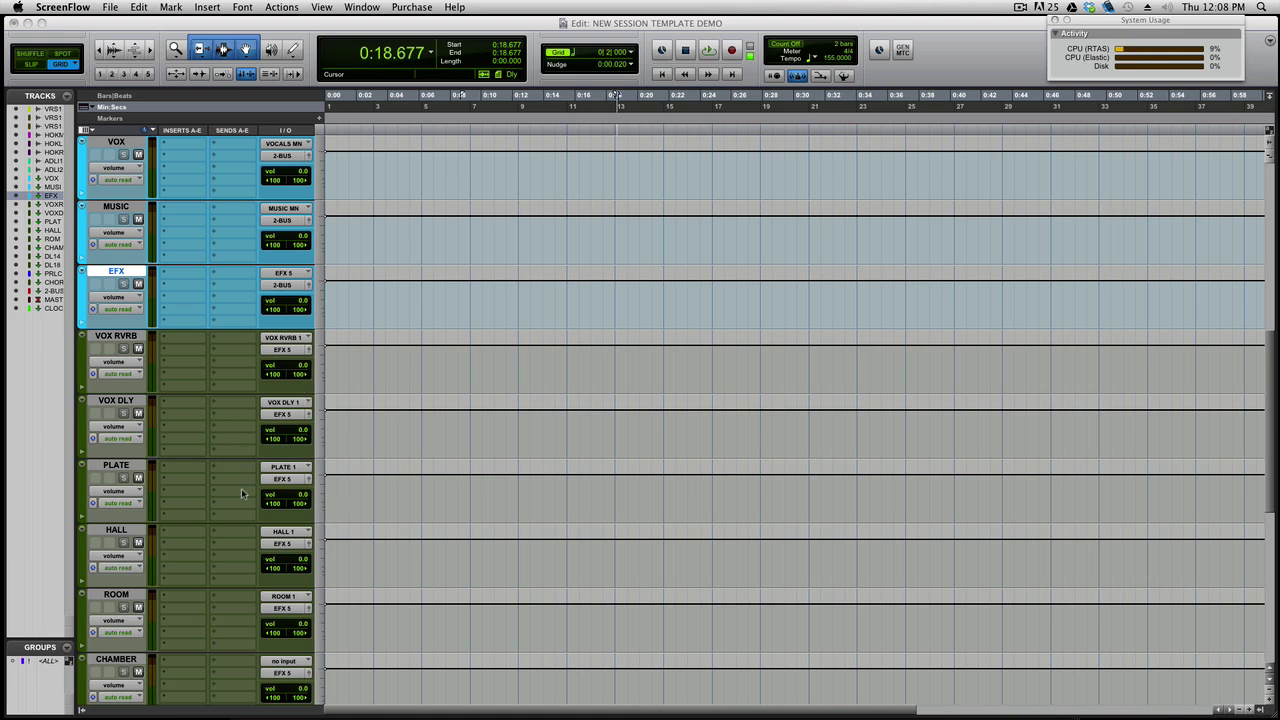
pyautogui.scroll(3, 241, 488)
pyautogui.scroll(5, 241, 488)
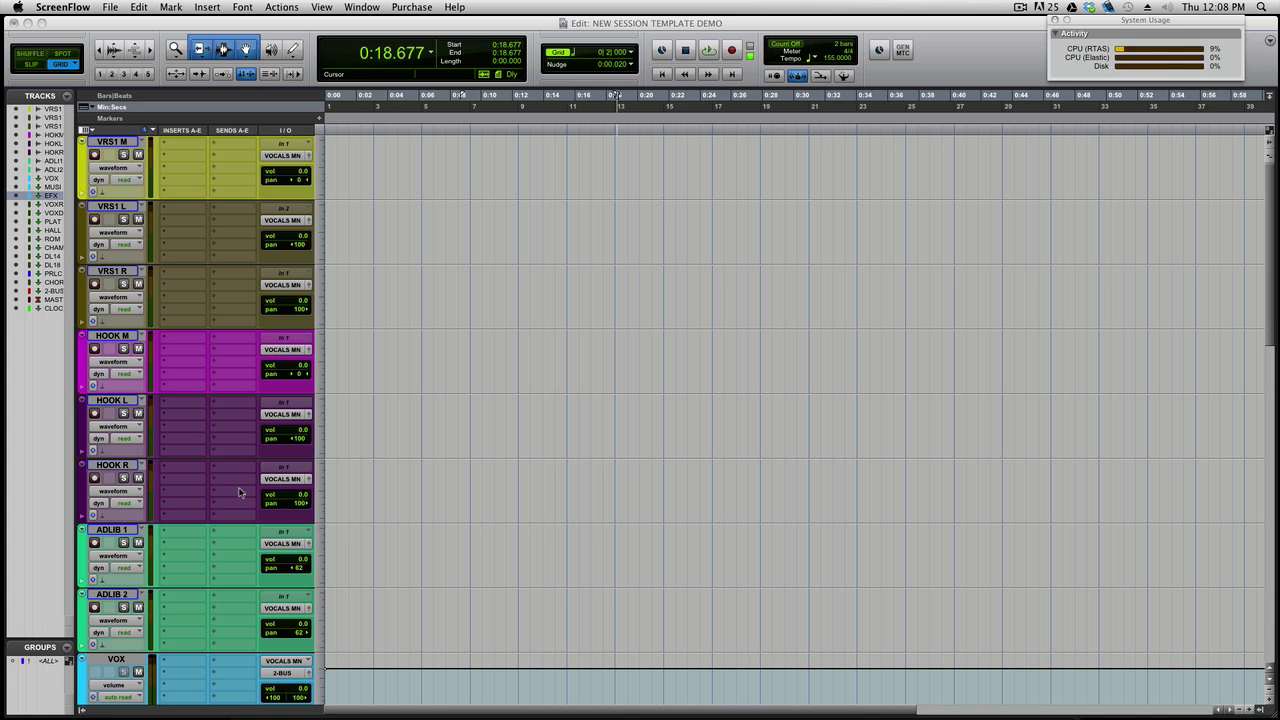
pyautogui.scroll(-7, 240, 491)
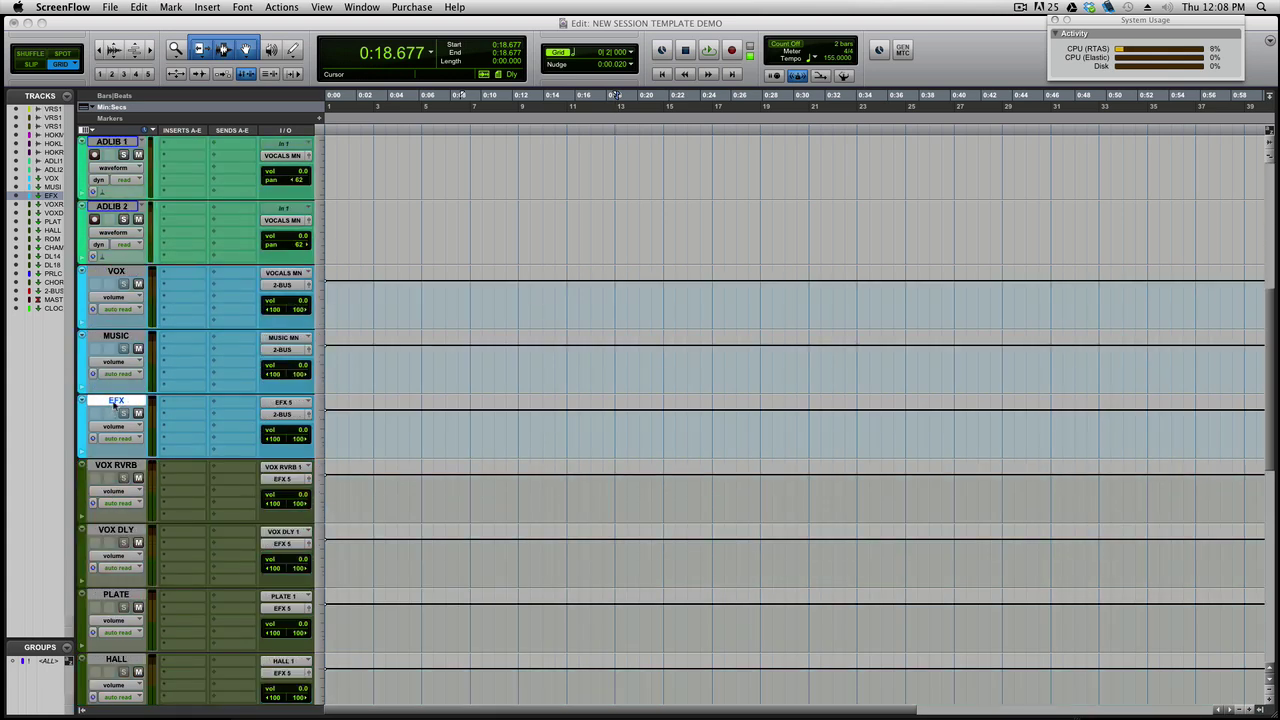
pyautogui.scroll(-8, 113, 405)
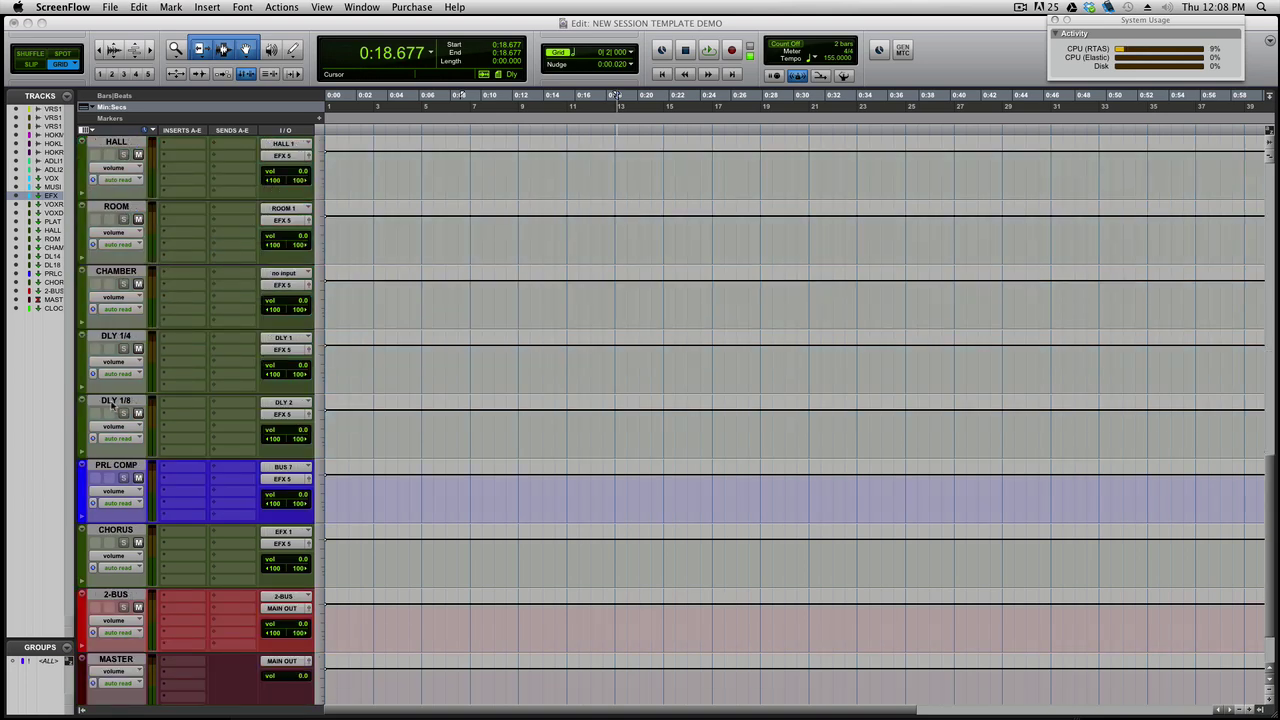
pyautogui.scroll(-2, 113, 405)
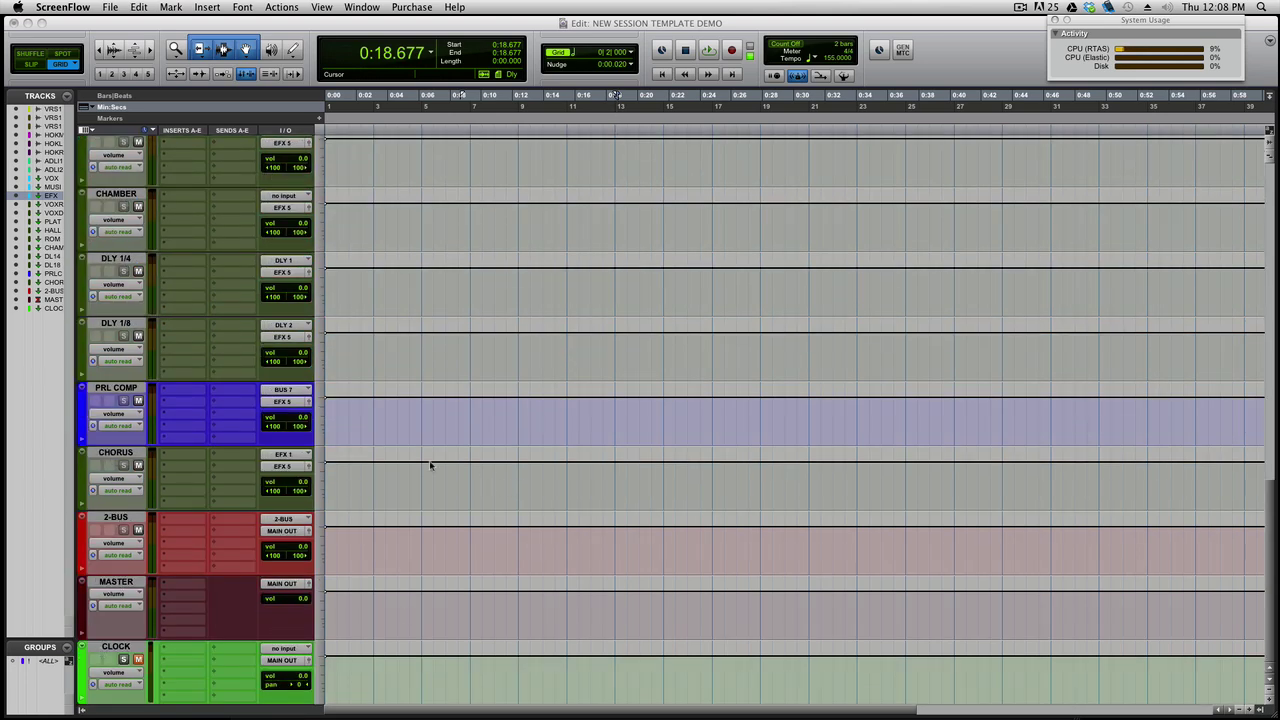
pyautogui.scroll(1, 168, 432)
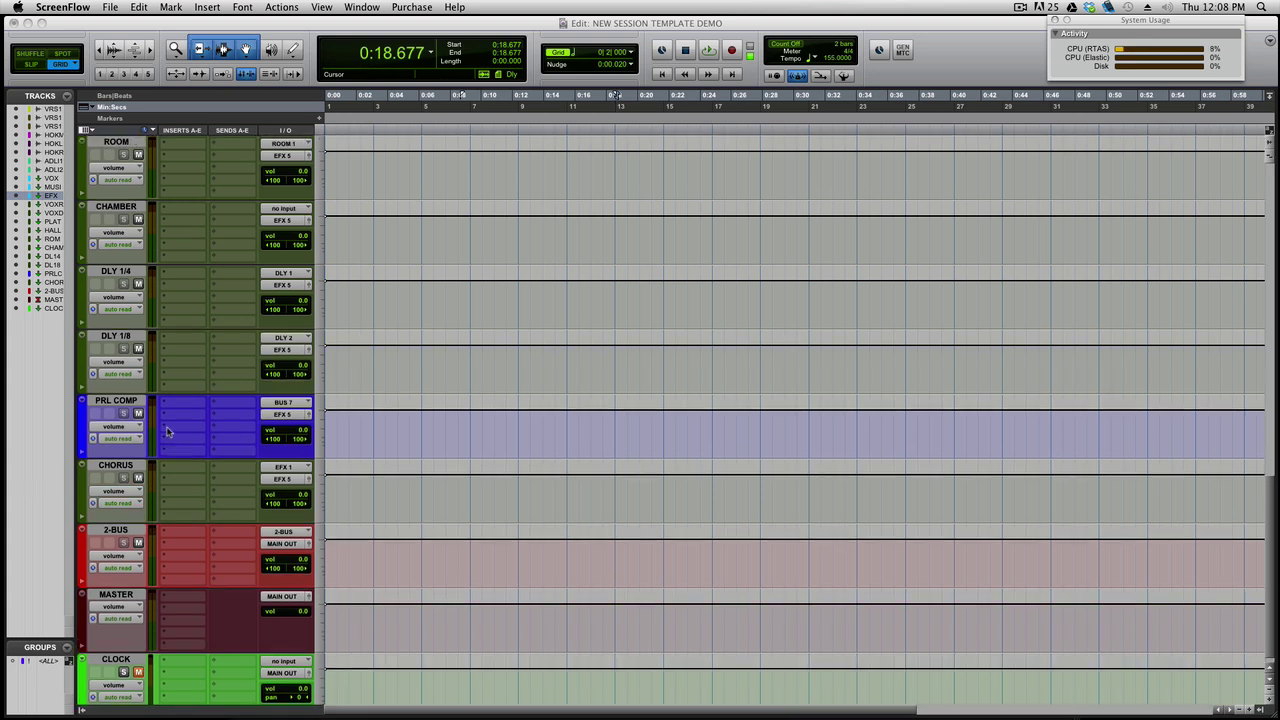
pyautogui.scroll(10, 168, 432)
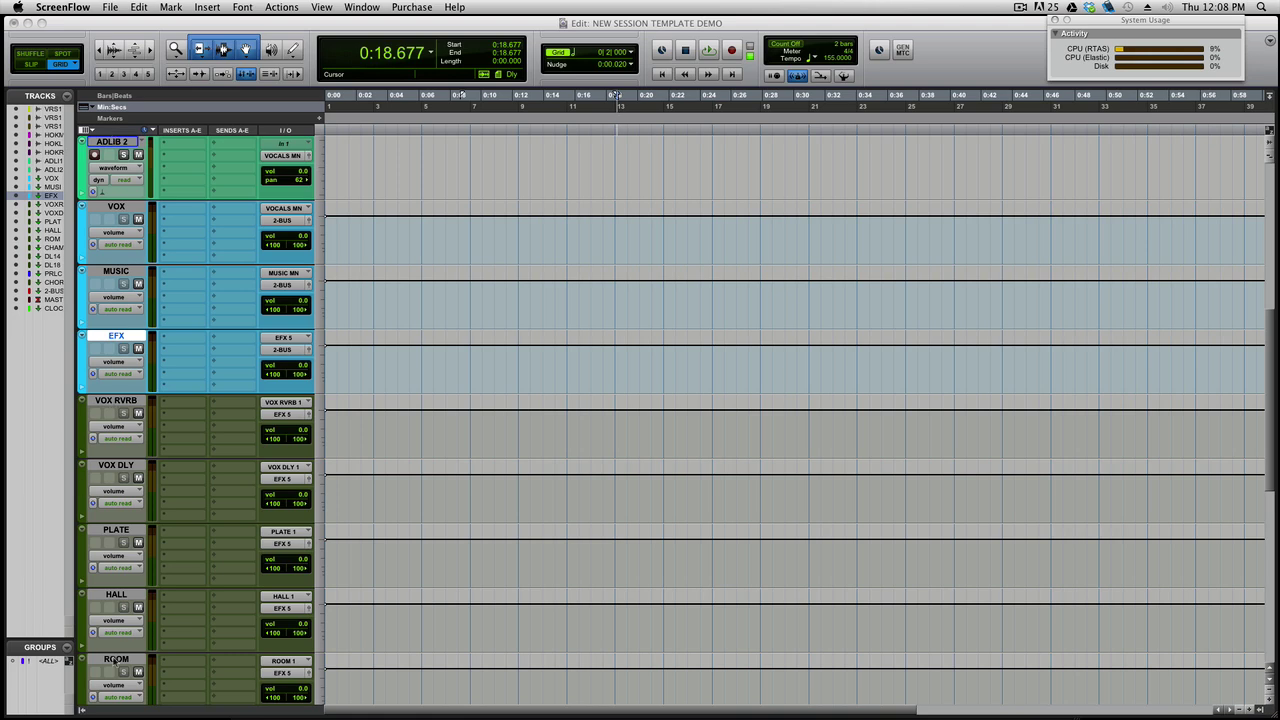
pyautogui.scroll(-6, 200, 560)
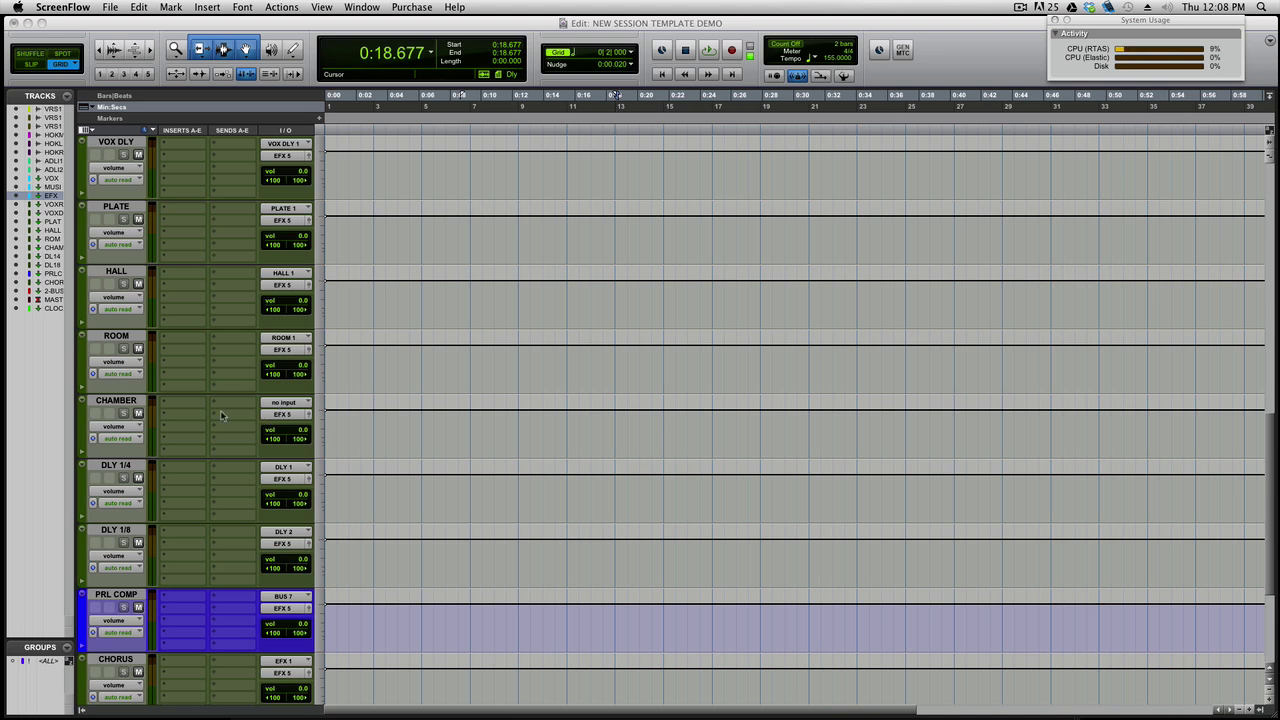
pyautogui.scroll(4, 223, 413)
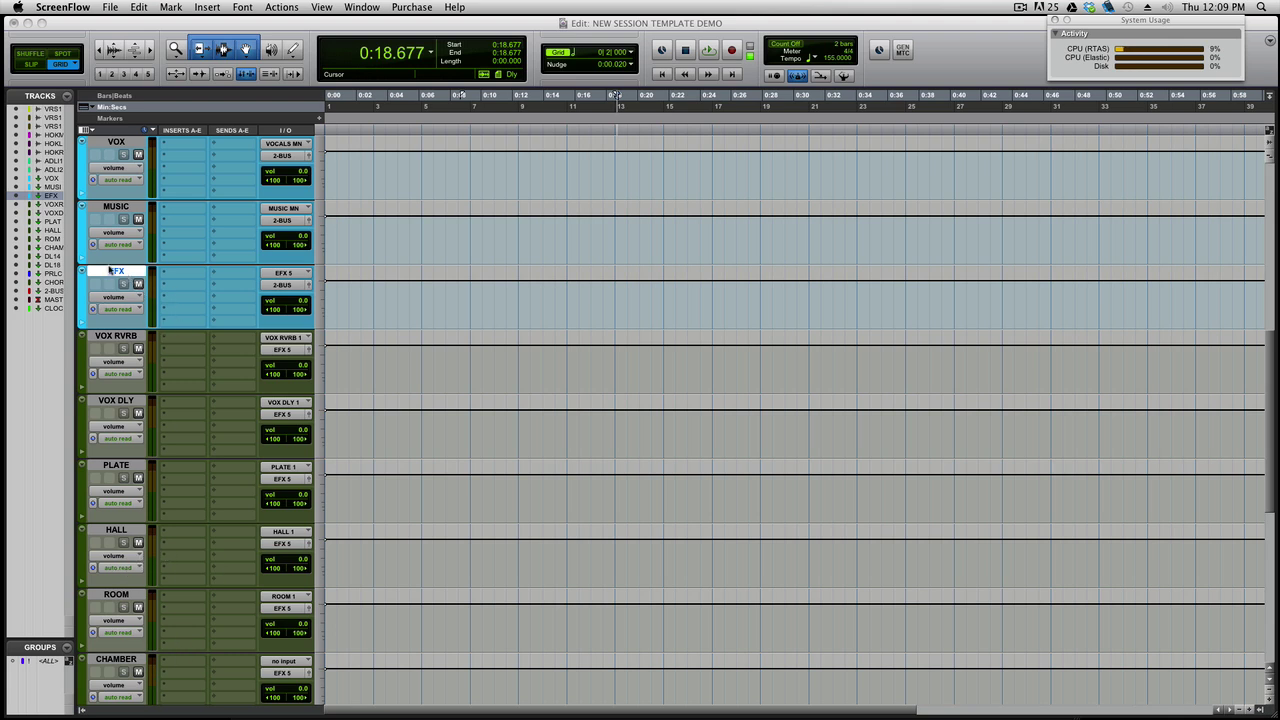
# Mute and unmute the EFX track, and try lowering its volume to about -6.7 dB before restoring it to 0.0.
pyautogui.click(138, 285)
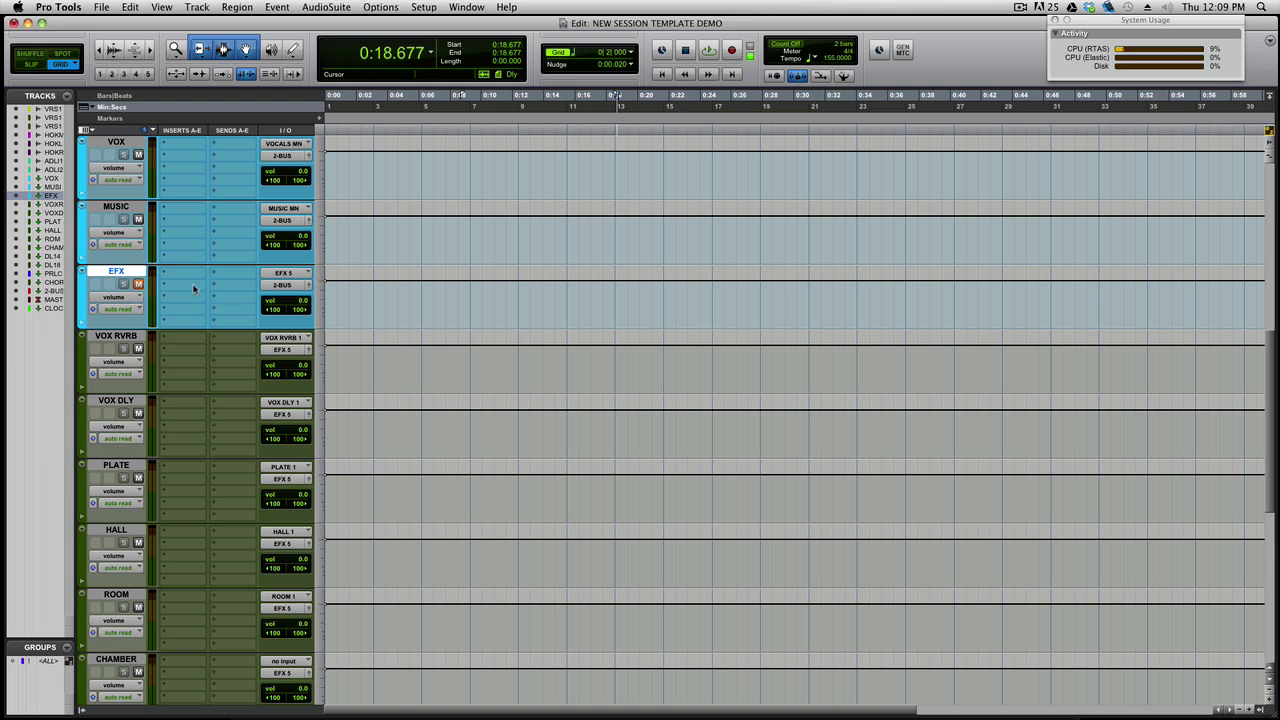
pyautogui.click(138, 284)
pyautogui.scroll(-3, 168, 538)
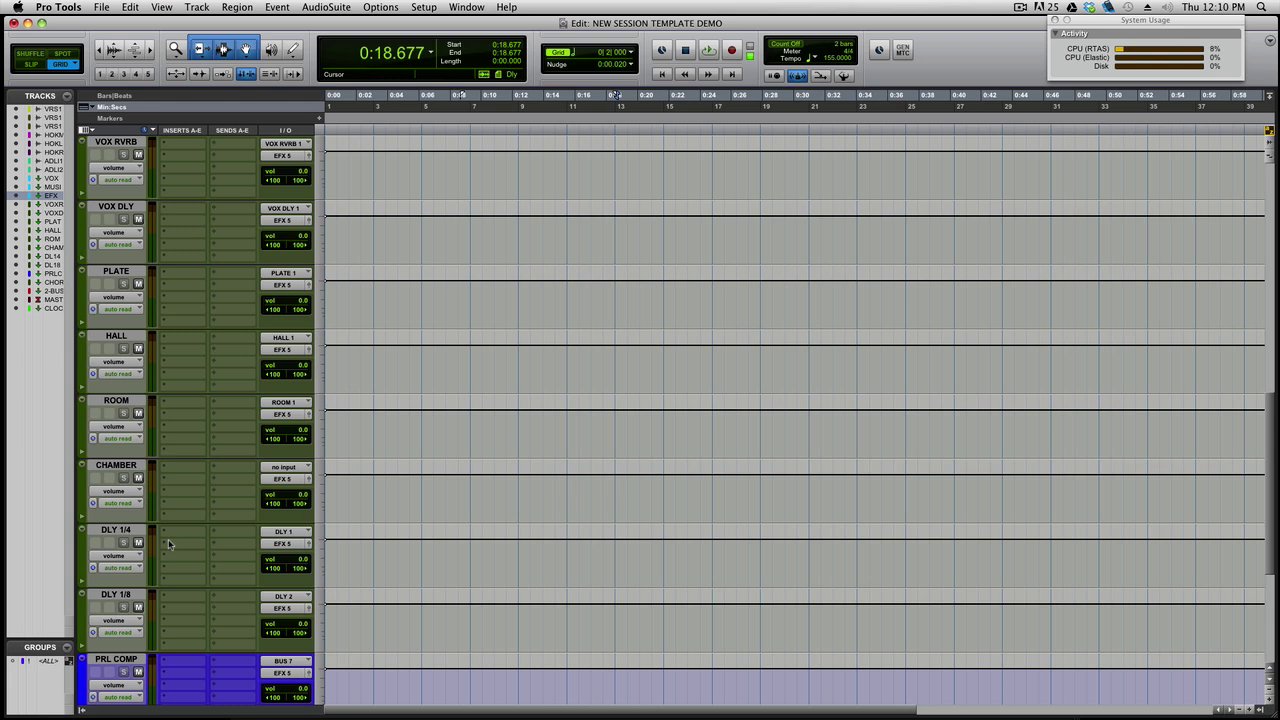
pyautogui.scroll(5, 233, 360)
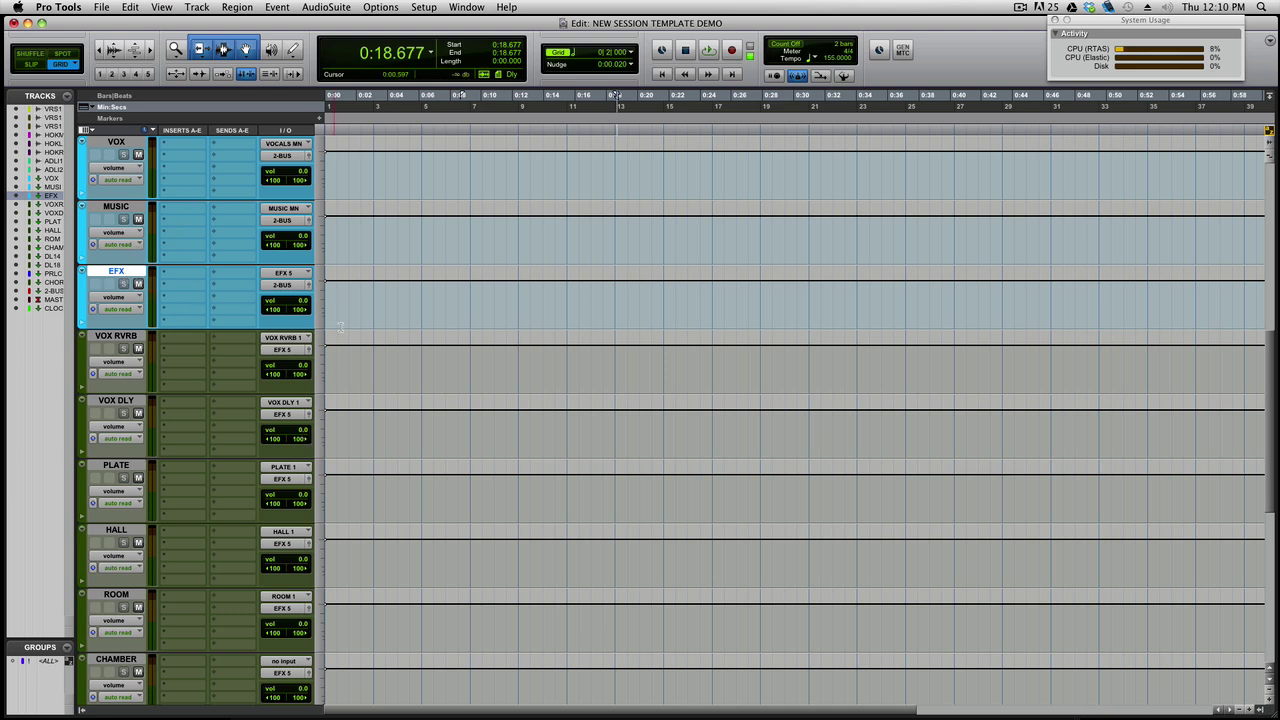
pyautogui.moveTo(290, 302); pyautogui.dragTo(290, 310)
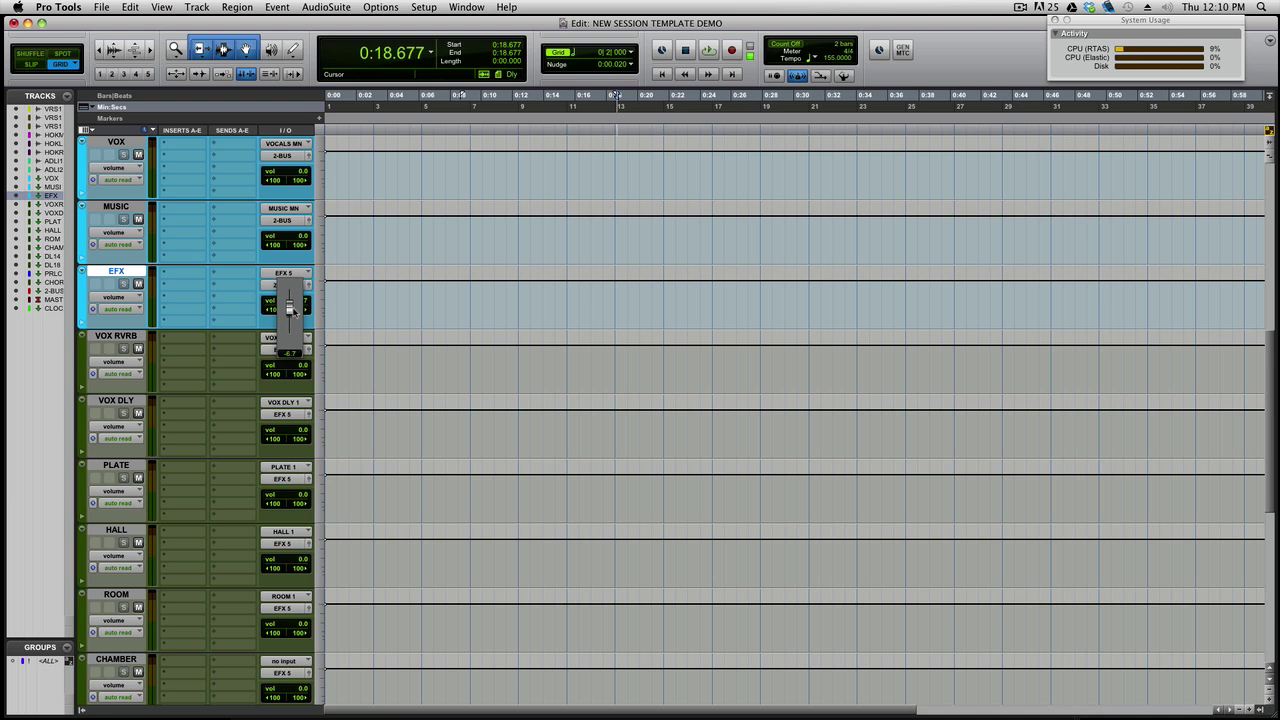
pyautogui.moveTo(291, 311); pyautogui.dragTo(289, 301)
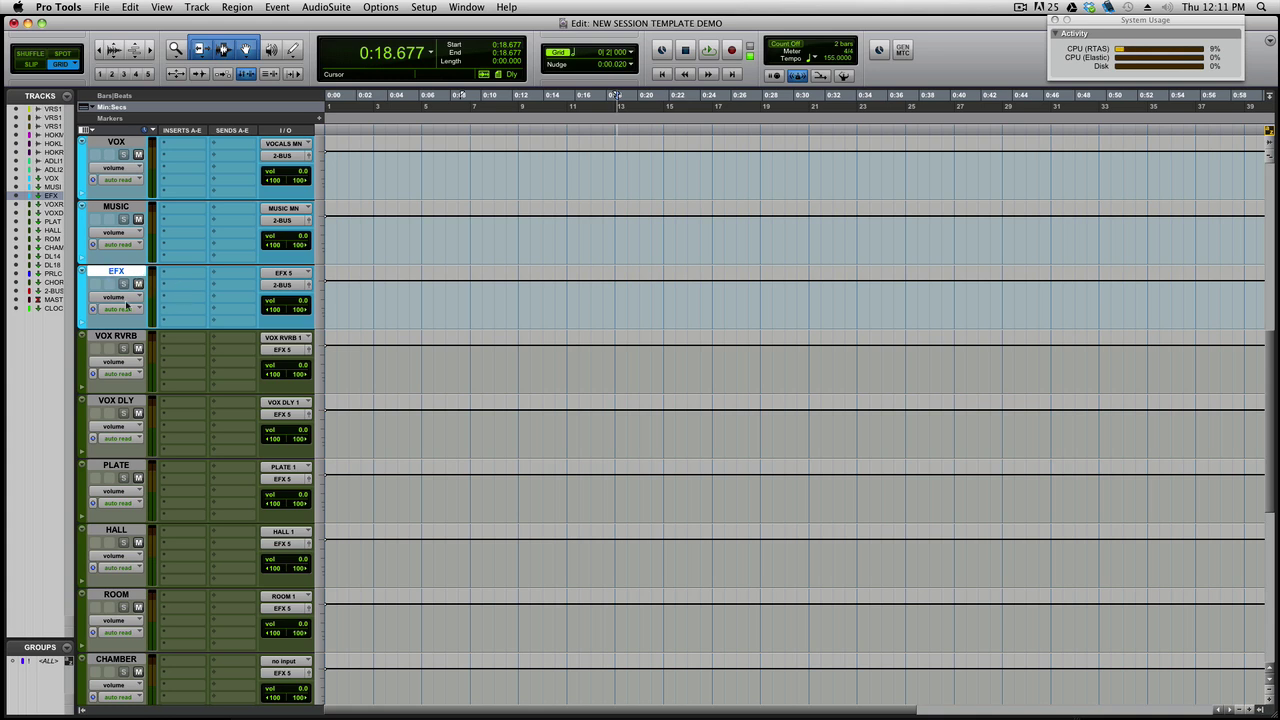
# Insert a stereo EQ 3 7-Band on the EFX track and cut slightly at about 191 Hz and 1.05 kHz.
pyautogui.click(183, 273)
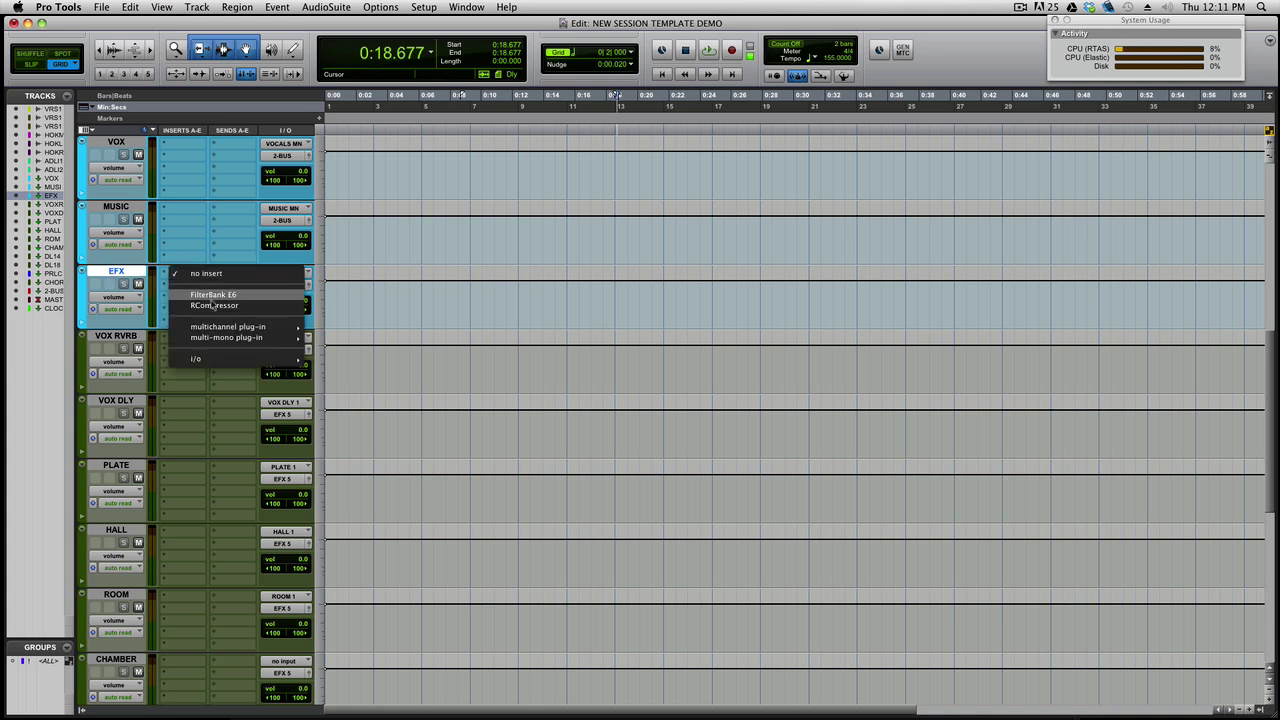
pyautogui.moveTo(250, 332)
pyautogui.moveTo(385, 14)
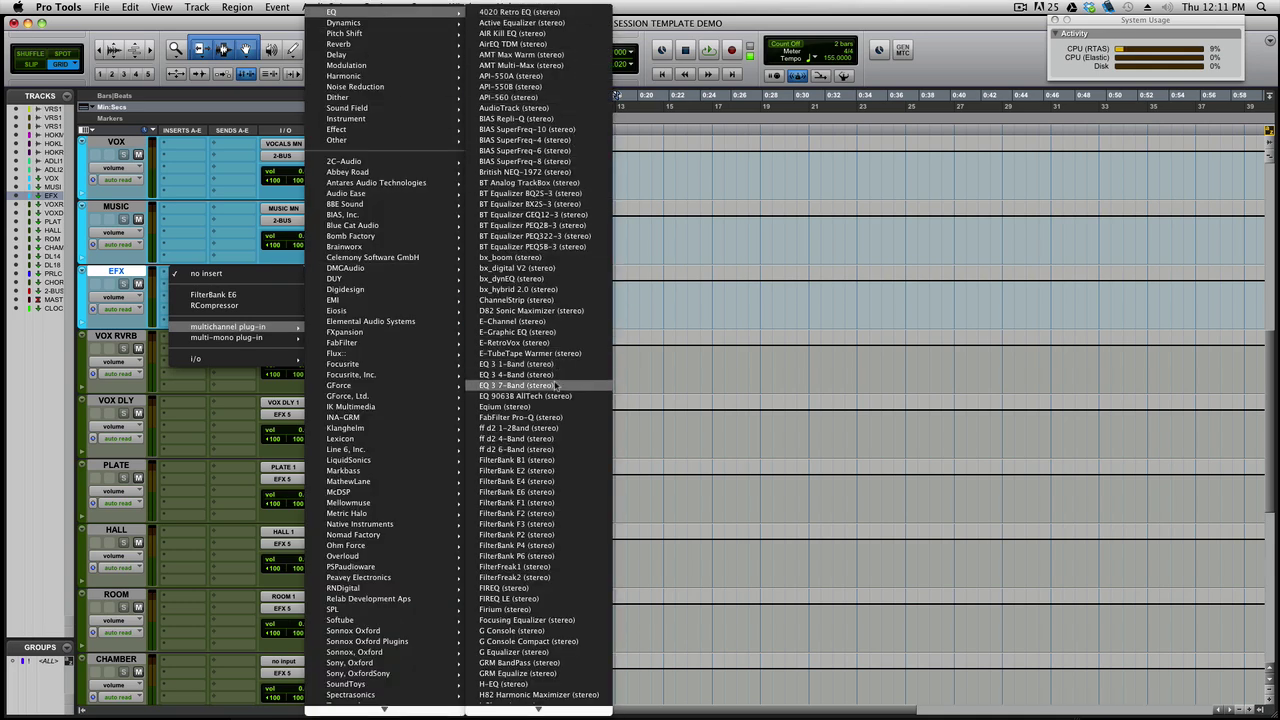
pyautogui.click(520, 385)
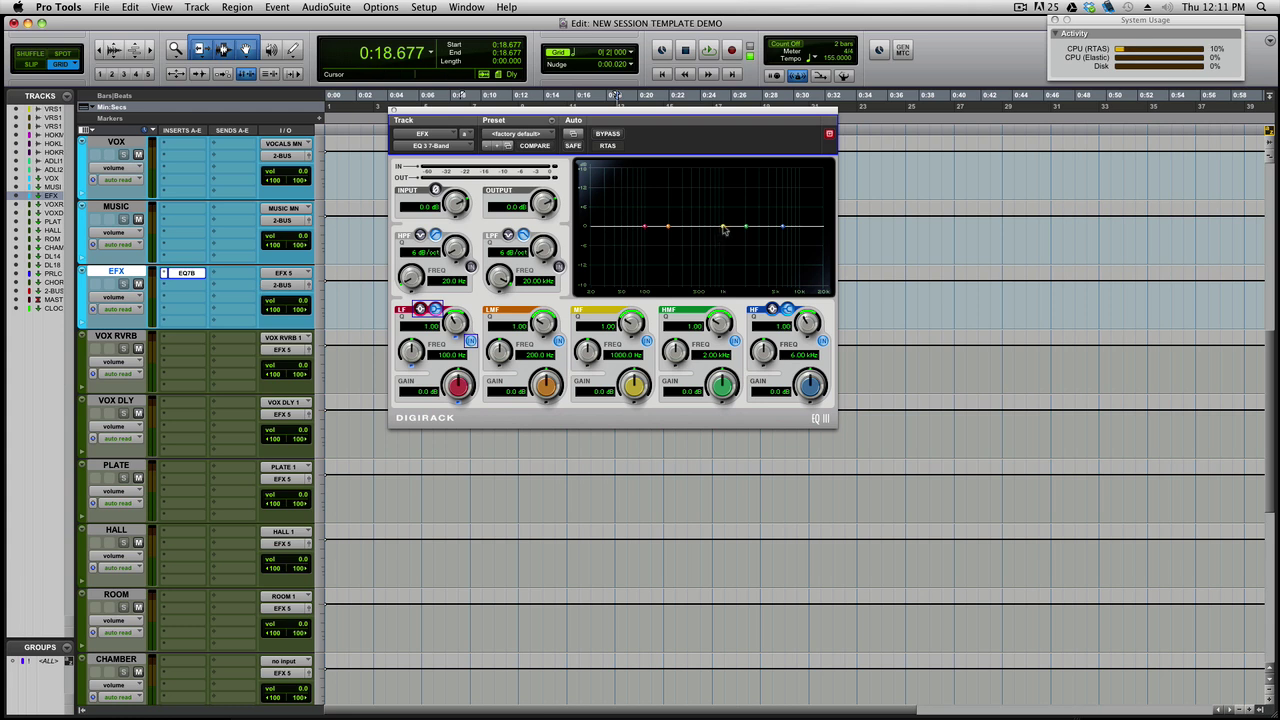
pyautogui.moveTo(722, 230); pyautogui.dragTo(668, 238)
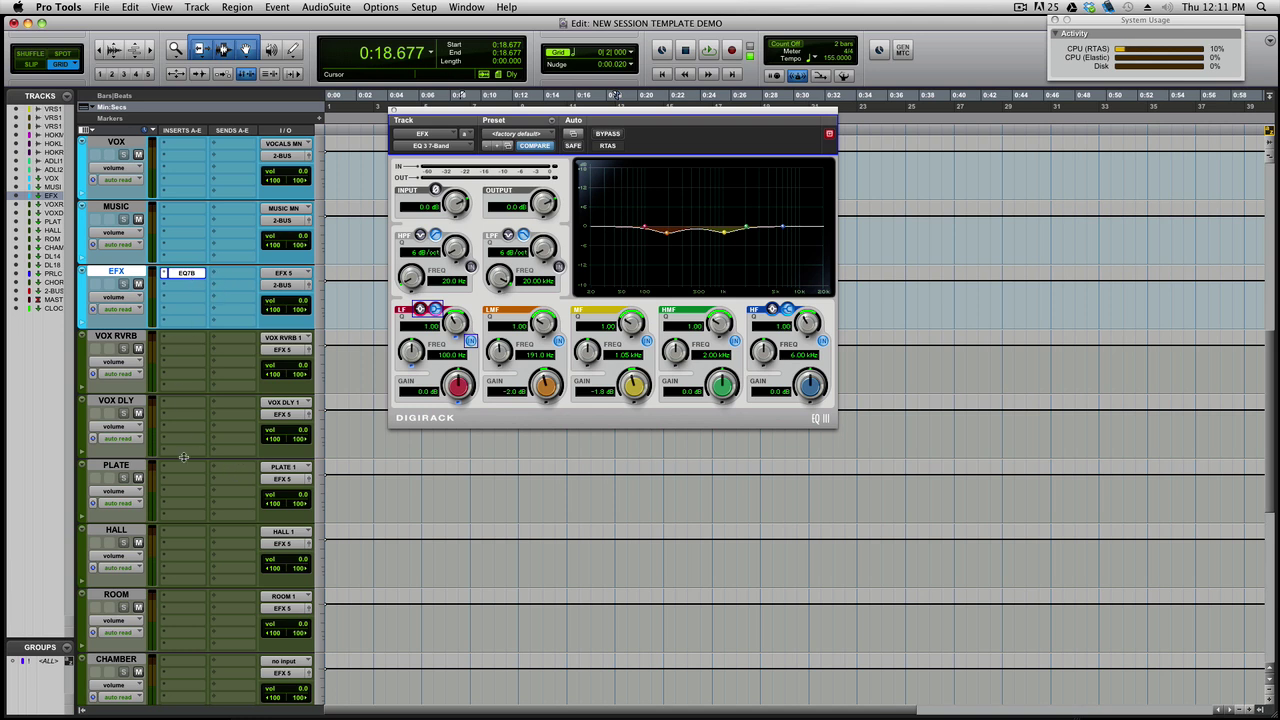
# Close the equalizer window and remove the EQ 3 7-Band insert from the EFX track.
pyautogui.scroll(-5, 183, 458)
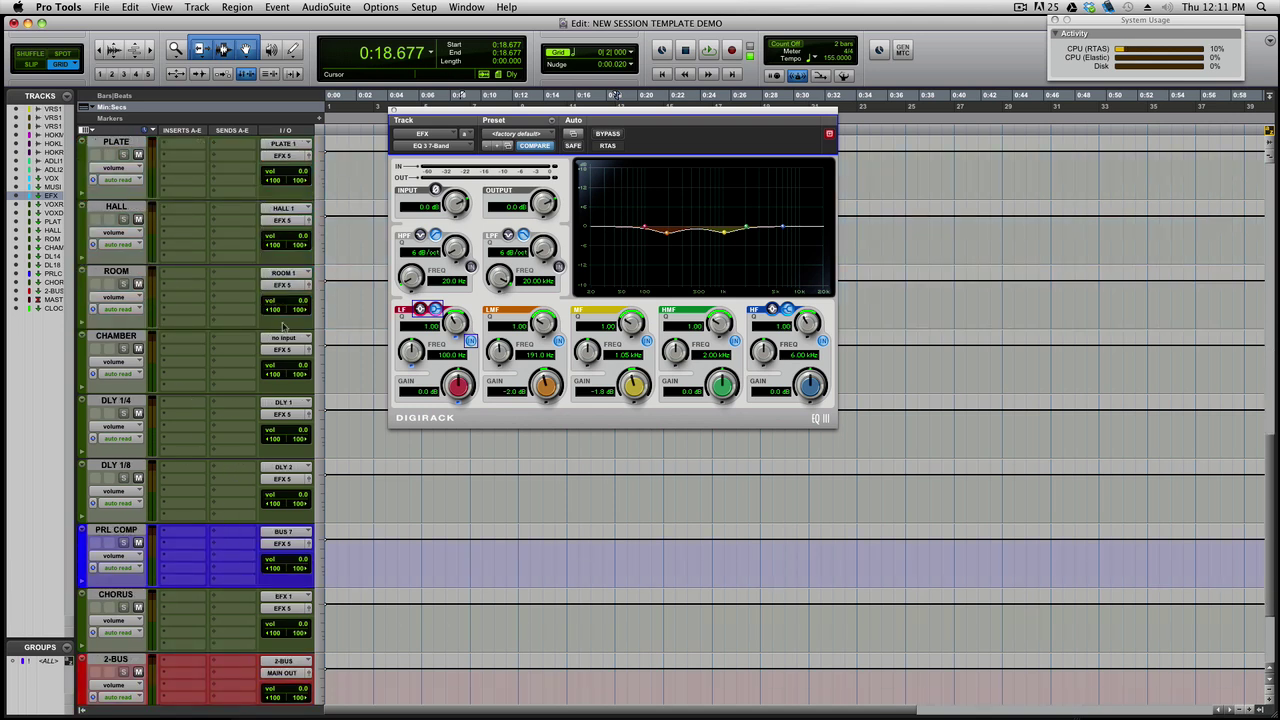
pyautogui.scroll(3, 362, 343)
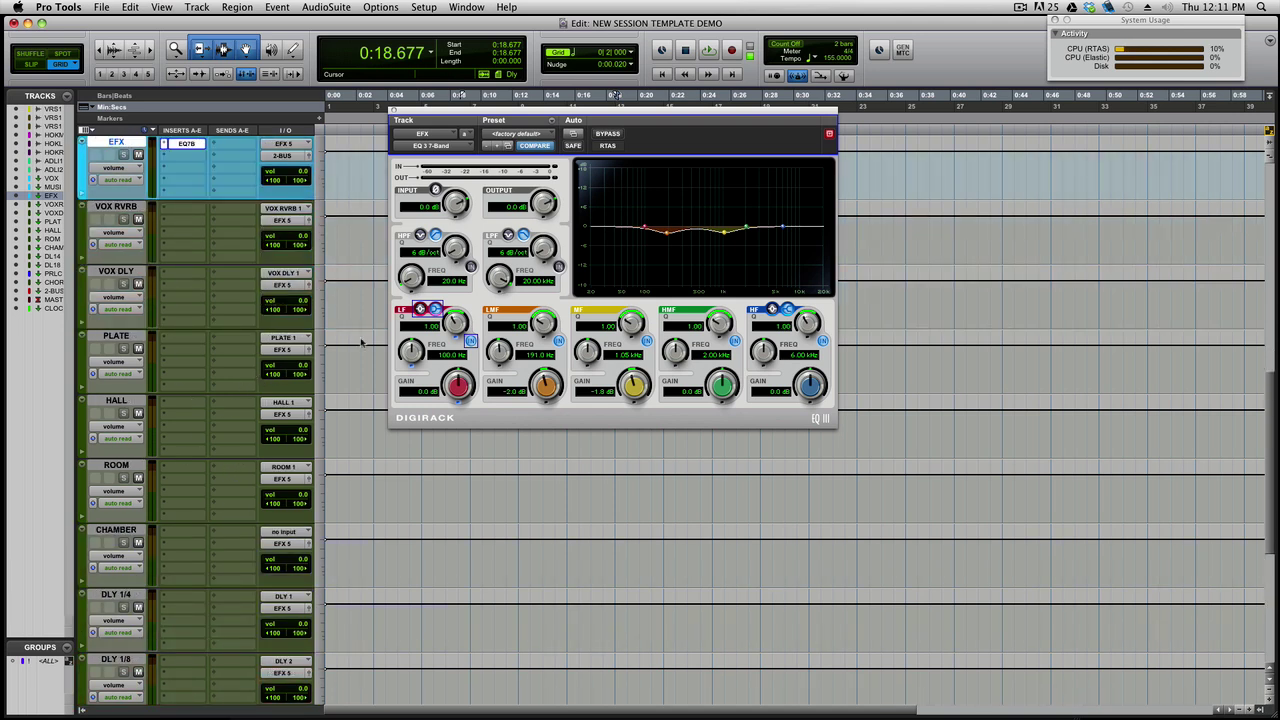
pyautogui.click(392, 110)
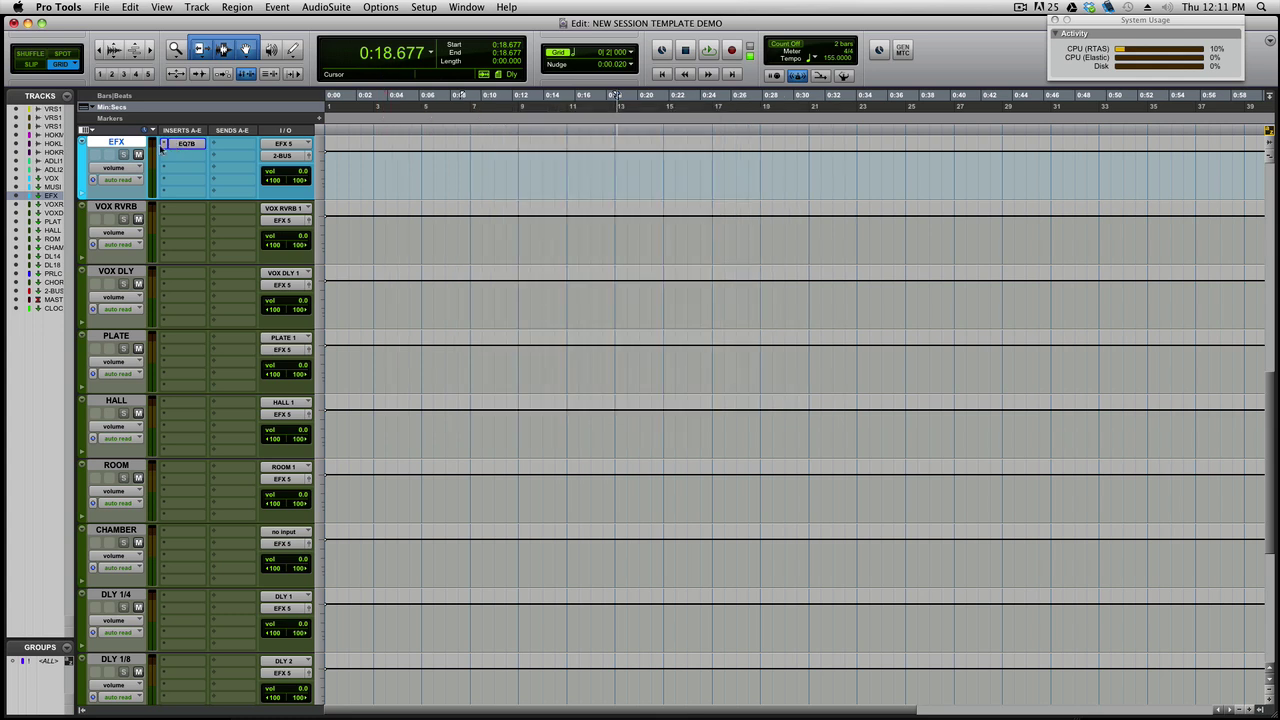
pyautogui.click(164, 148)
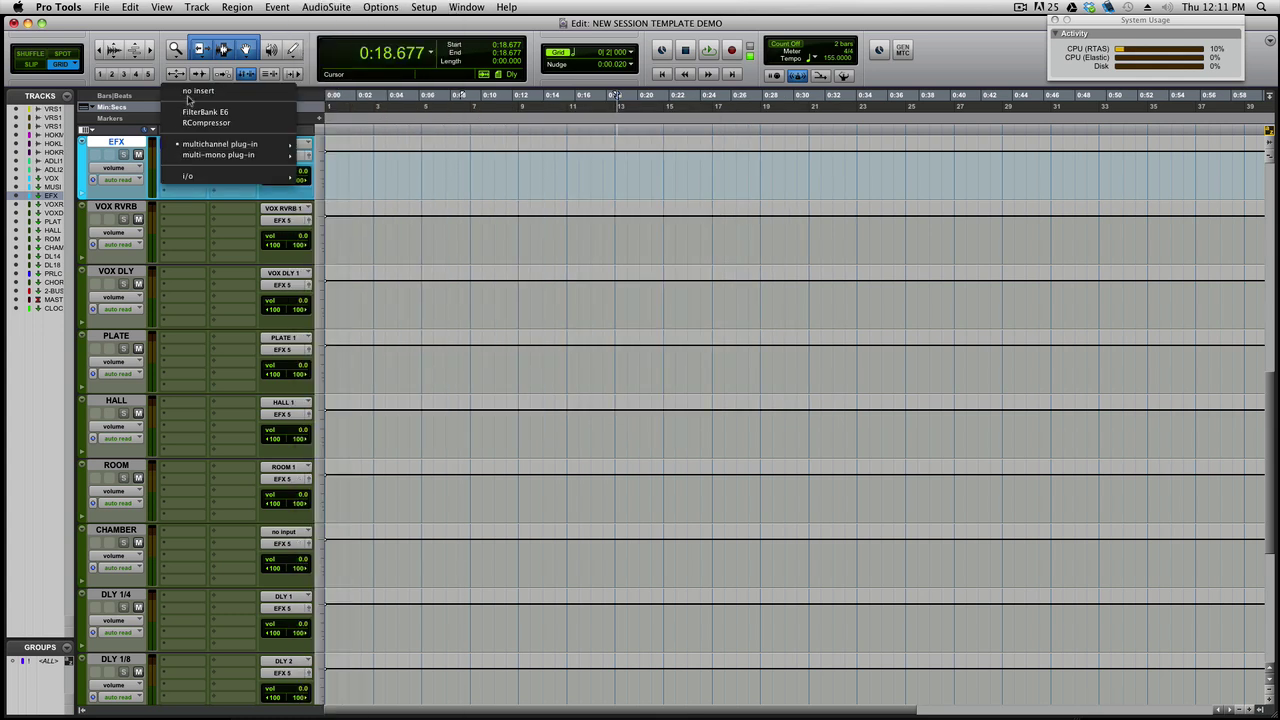
pyautogui.click(189, 93)
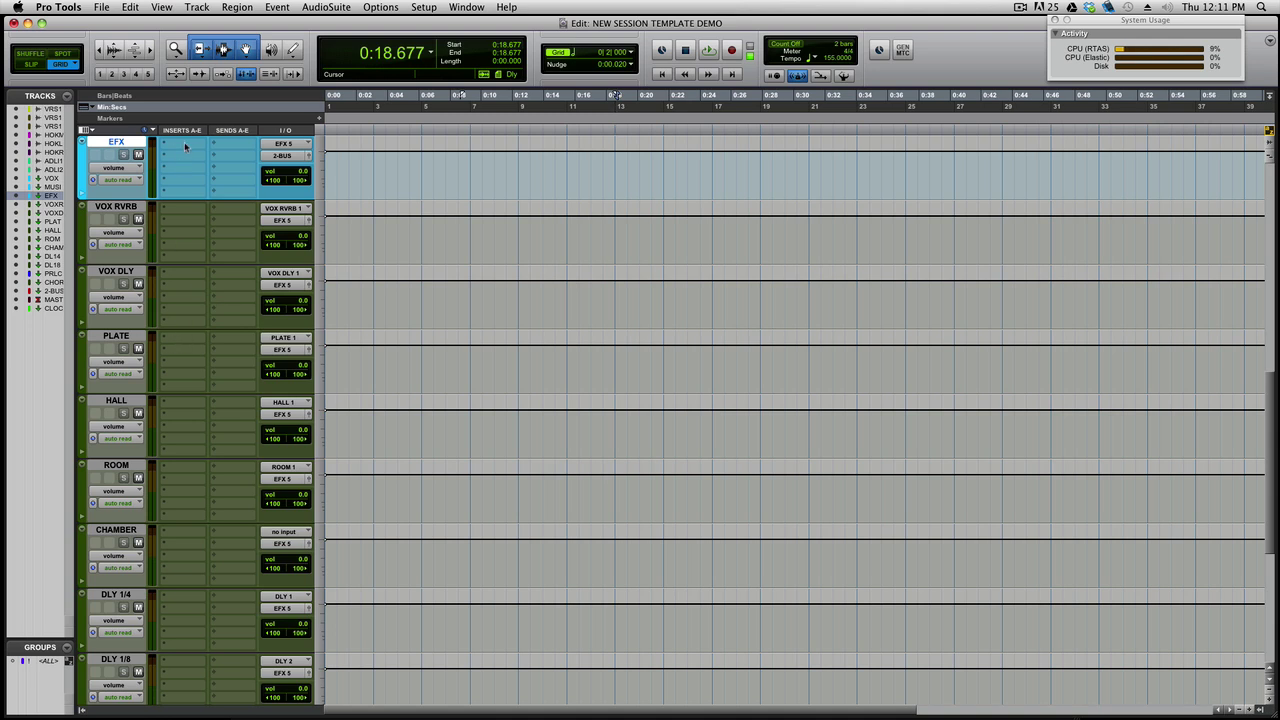
# Examine how the VOX, MUSIC and EFX submix tracks are routed into the 2-BUS track, selecting each one in turn.
pyautogui.scroll(-3, 189, 257)
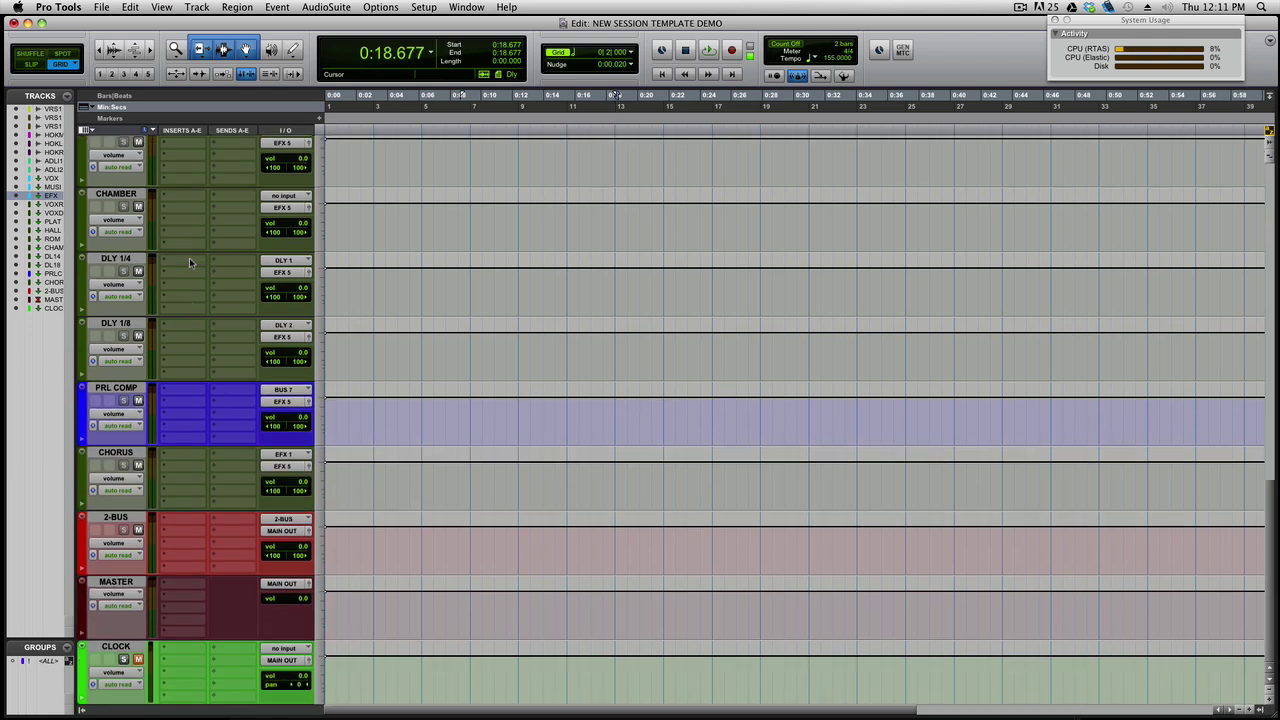
pyautogui.click(127, 517)
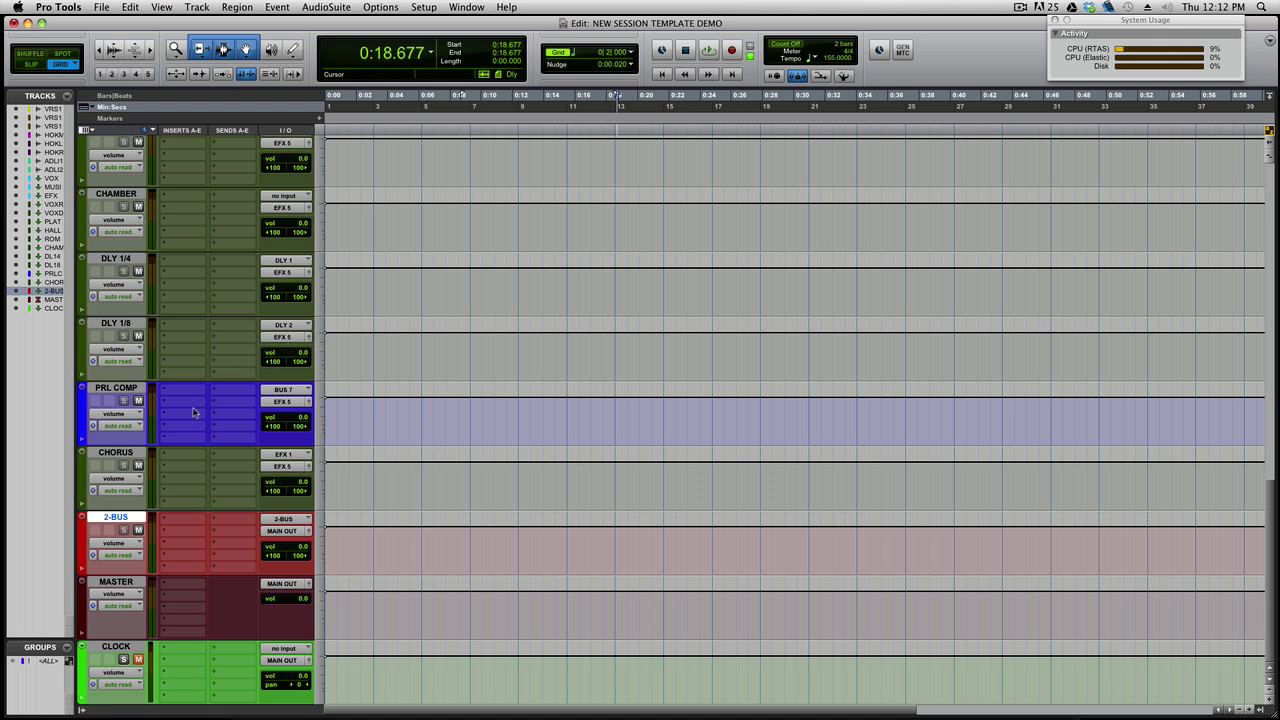
pyautogui.scroll(10, 194, 412)
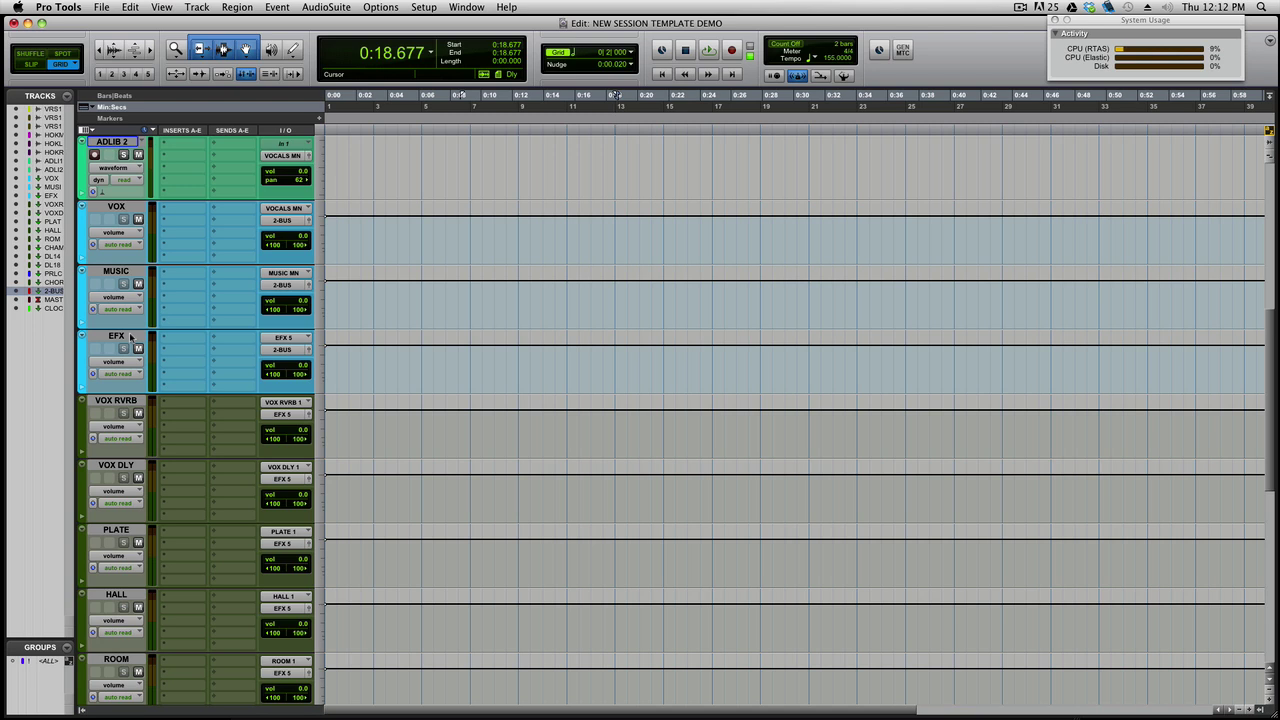
pyautogui.click(116, 208)
pyautogui.click(131, 274)
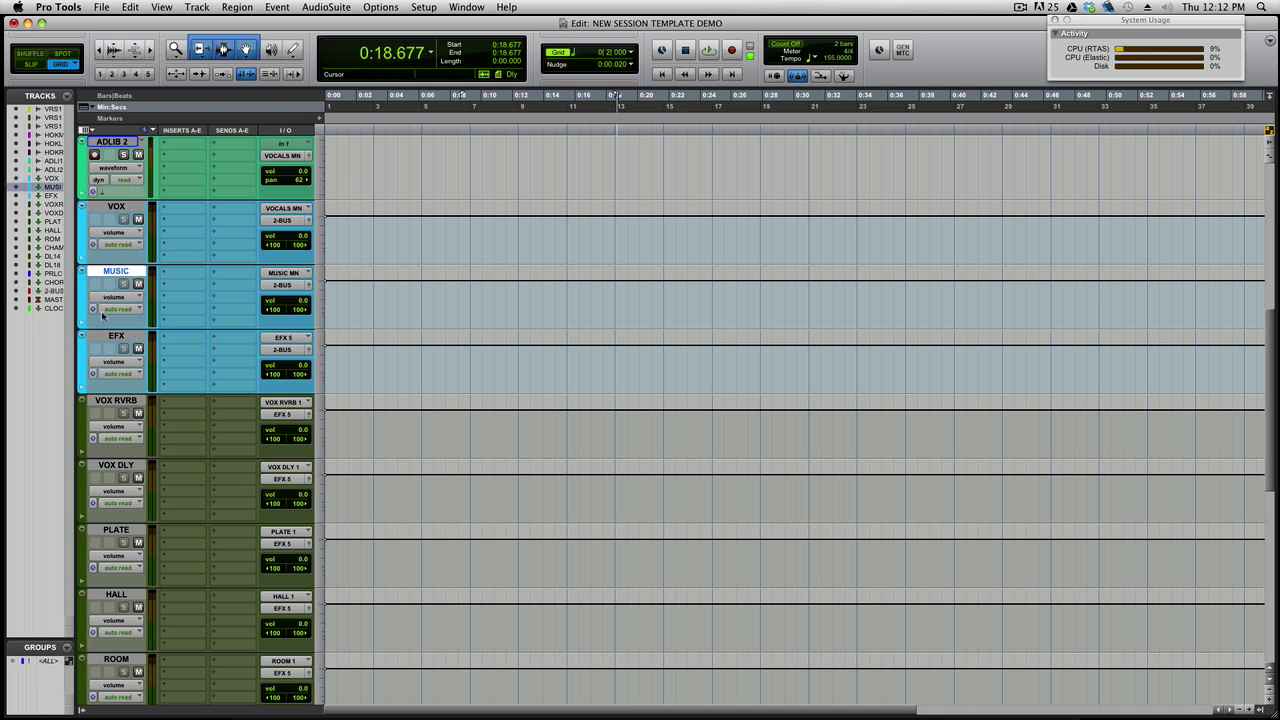
pyautogui.click(124, 341)
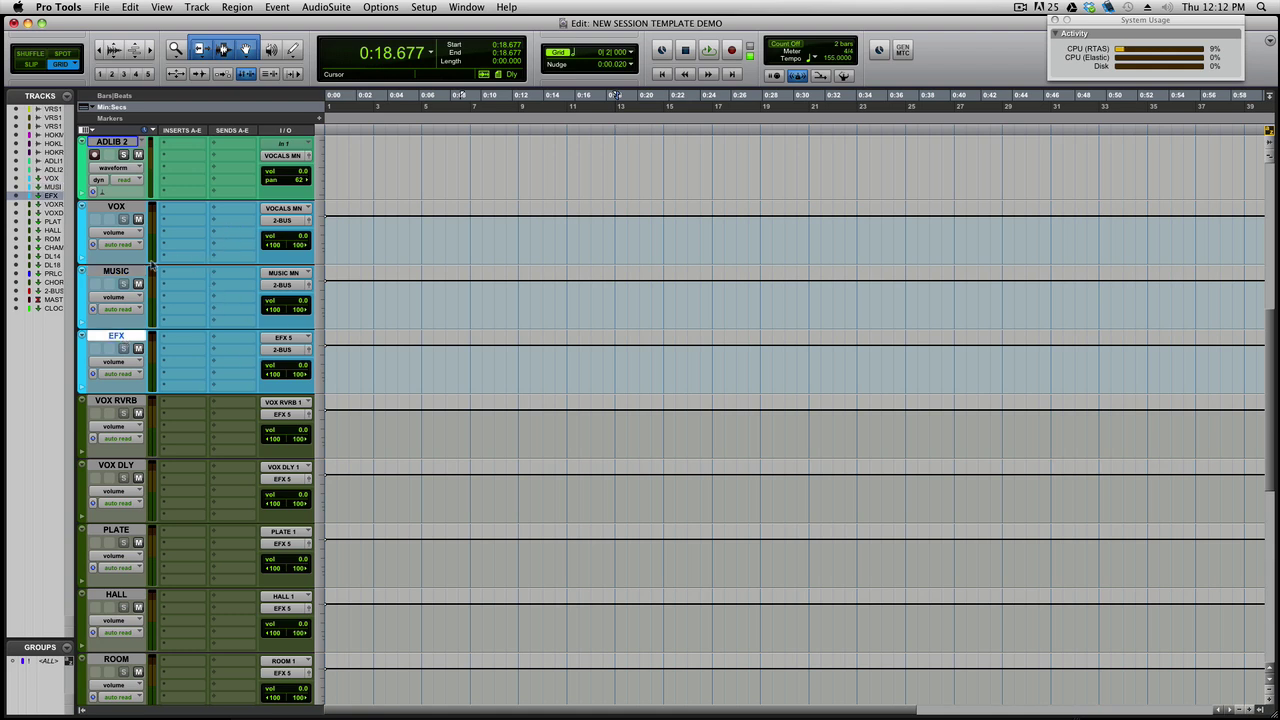
pyautogui.scroll(-7, 152, 262)
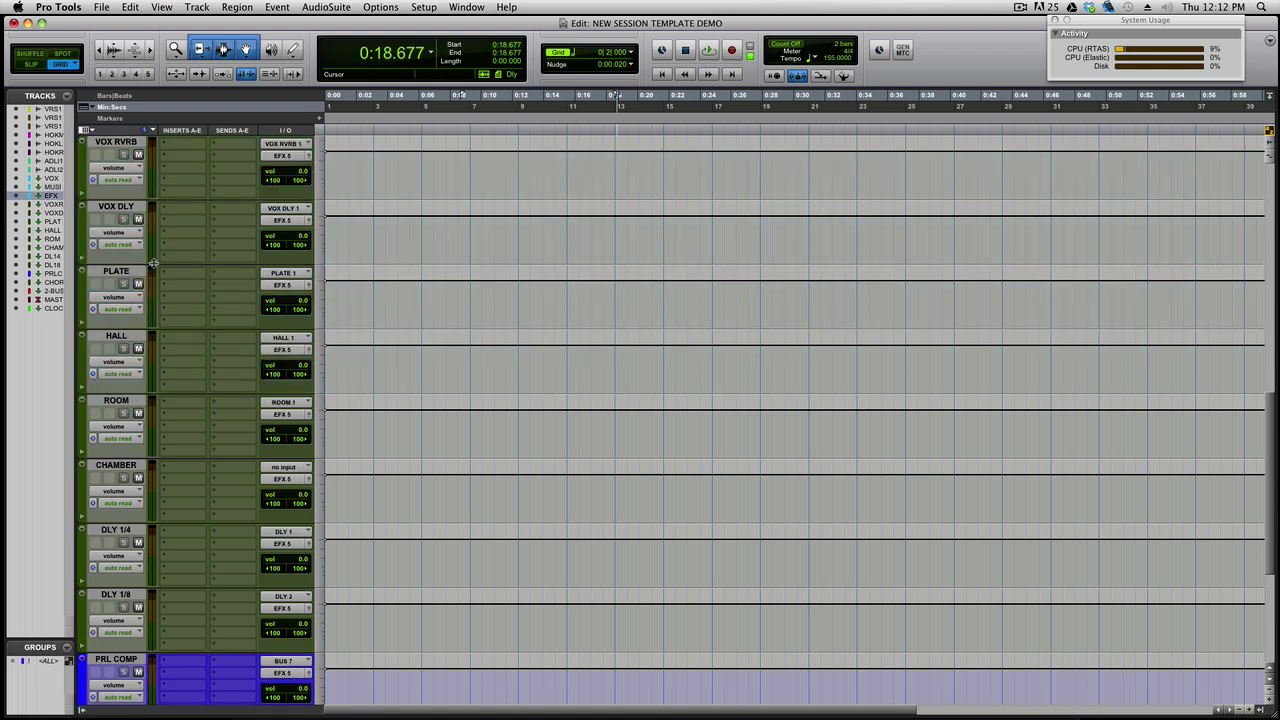
pyautogui.scroll(4, 152, 262)
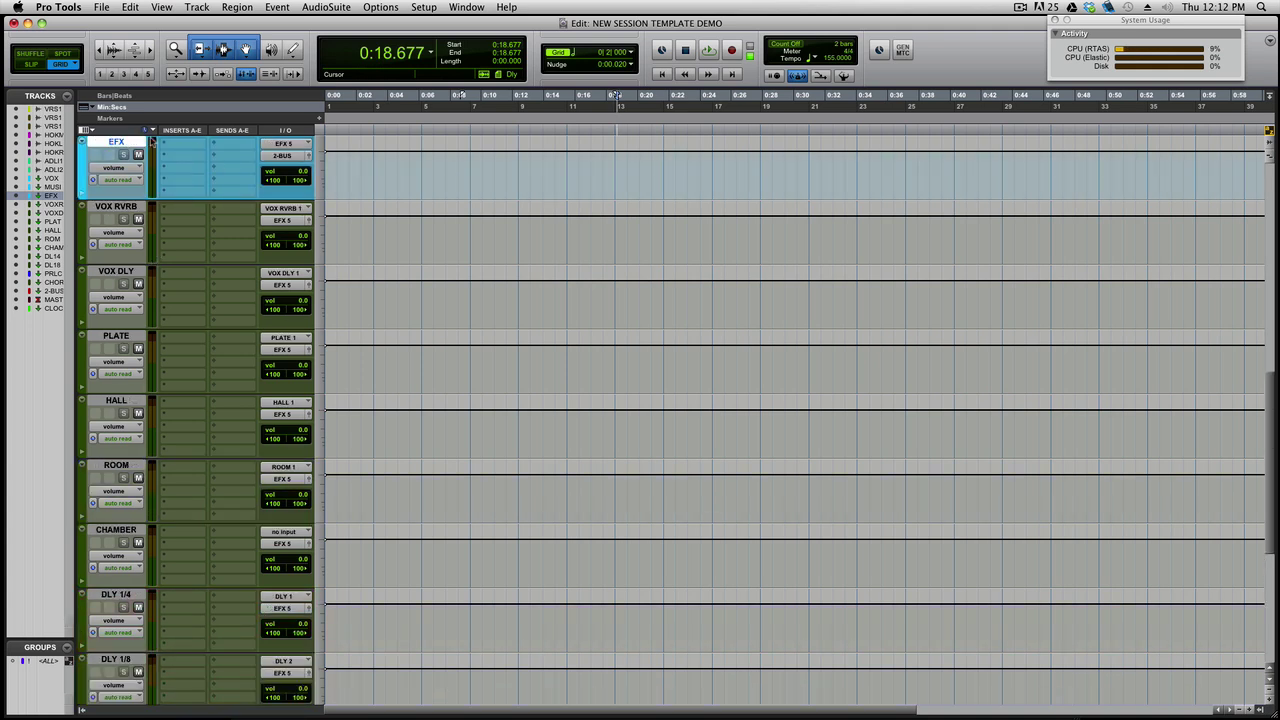
pyautogui.hotkey('shift', 'p')
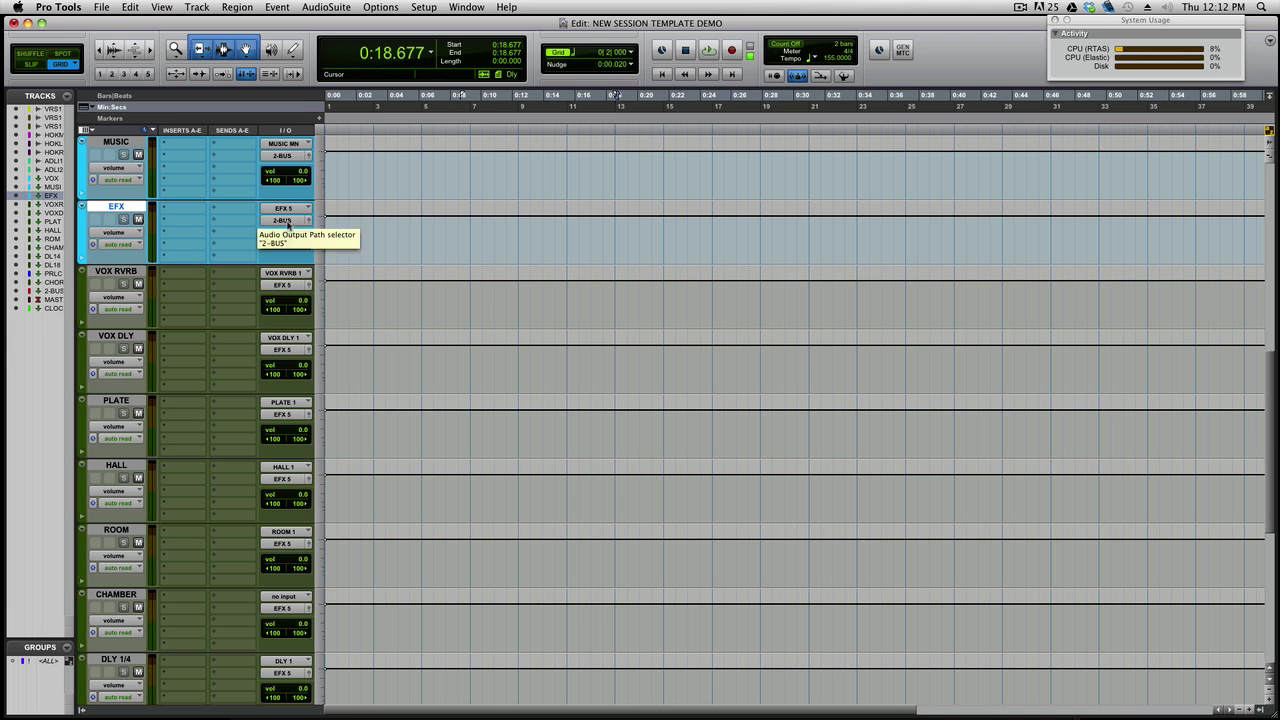
pyautogui.scroll(-6, 220, 234)
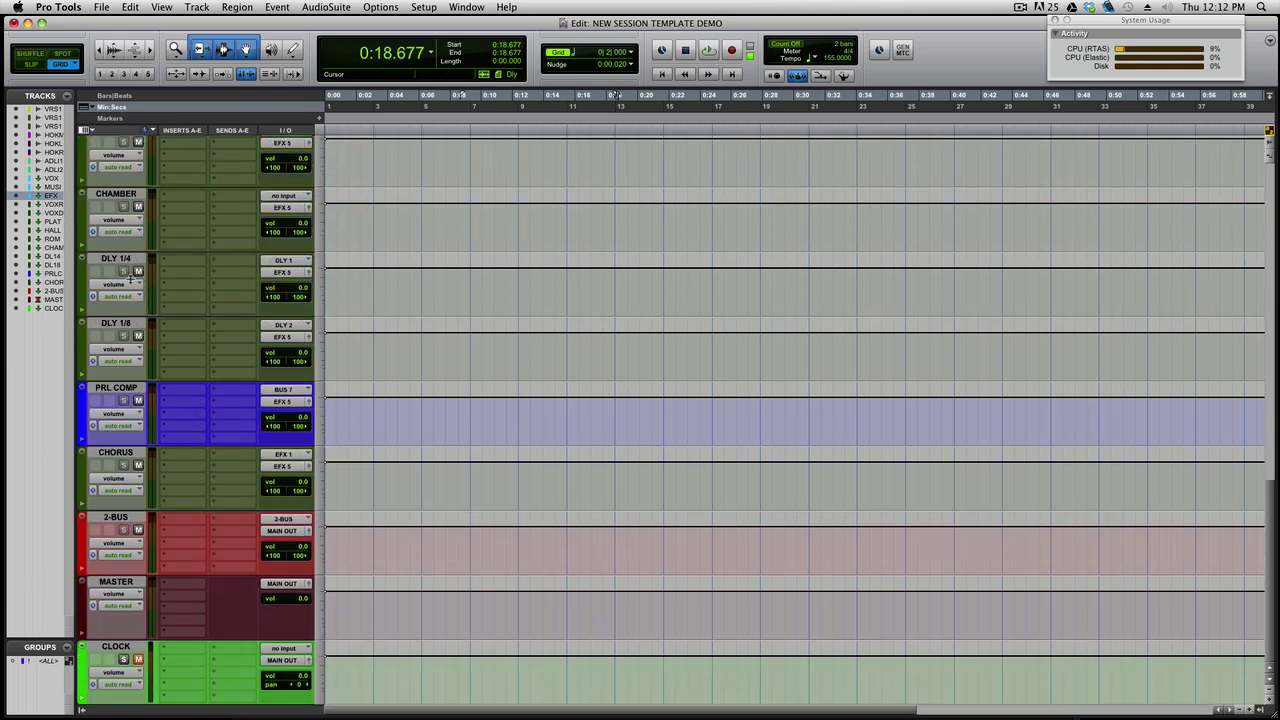
# Try routing the 2-BUS track's output to the GRP 5 stereo bus, and restore it to MAIN OUT.
pyautogui.click(116, 518)
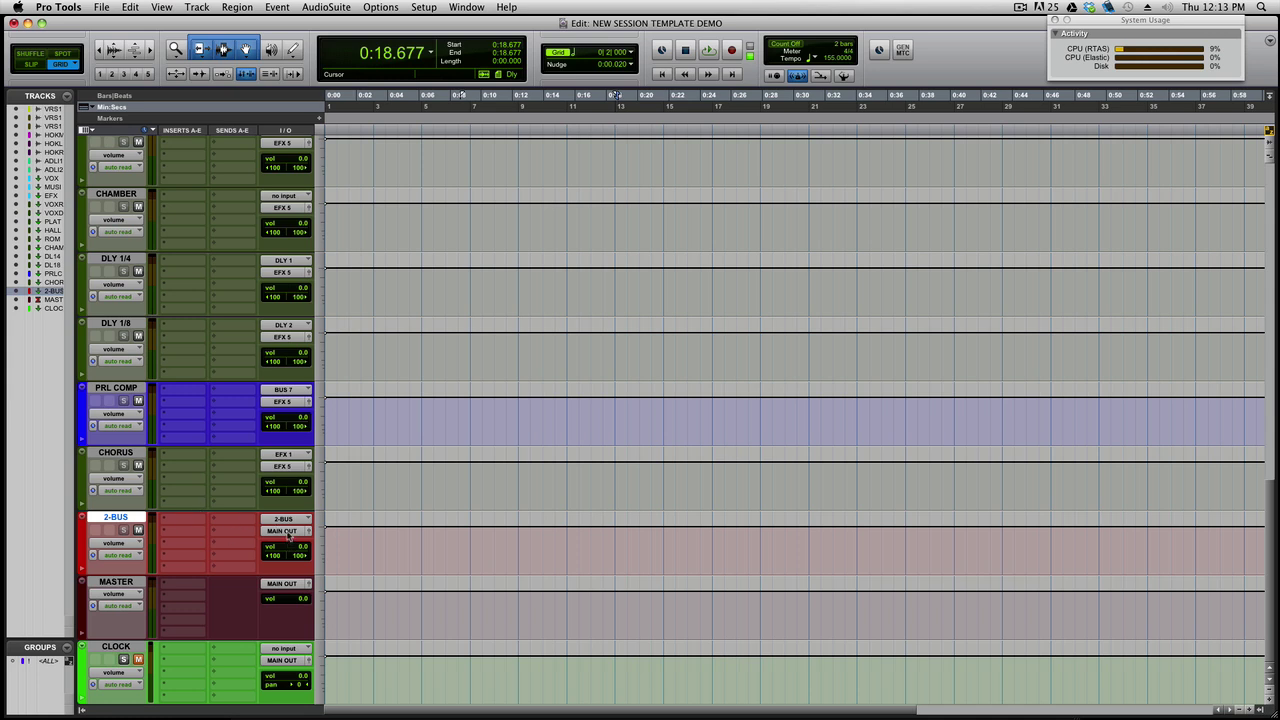
pyautogui.click(288, 531)
pyautogui.moveTo(294, 542)
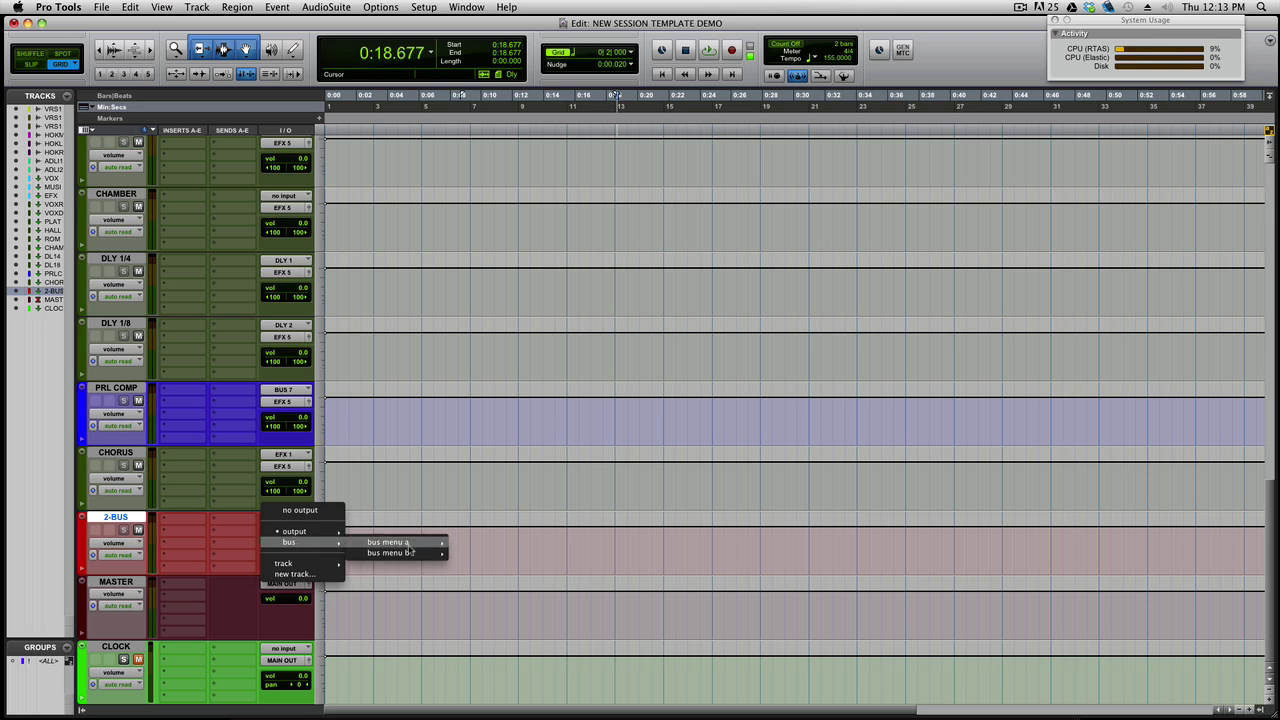
pyautogui.moveTo(410, 543)
pyautogui.scroll(-20, 460, 536)
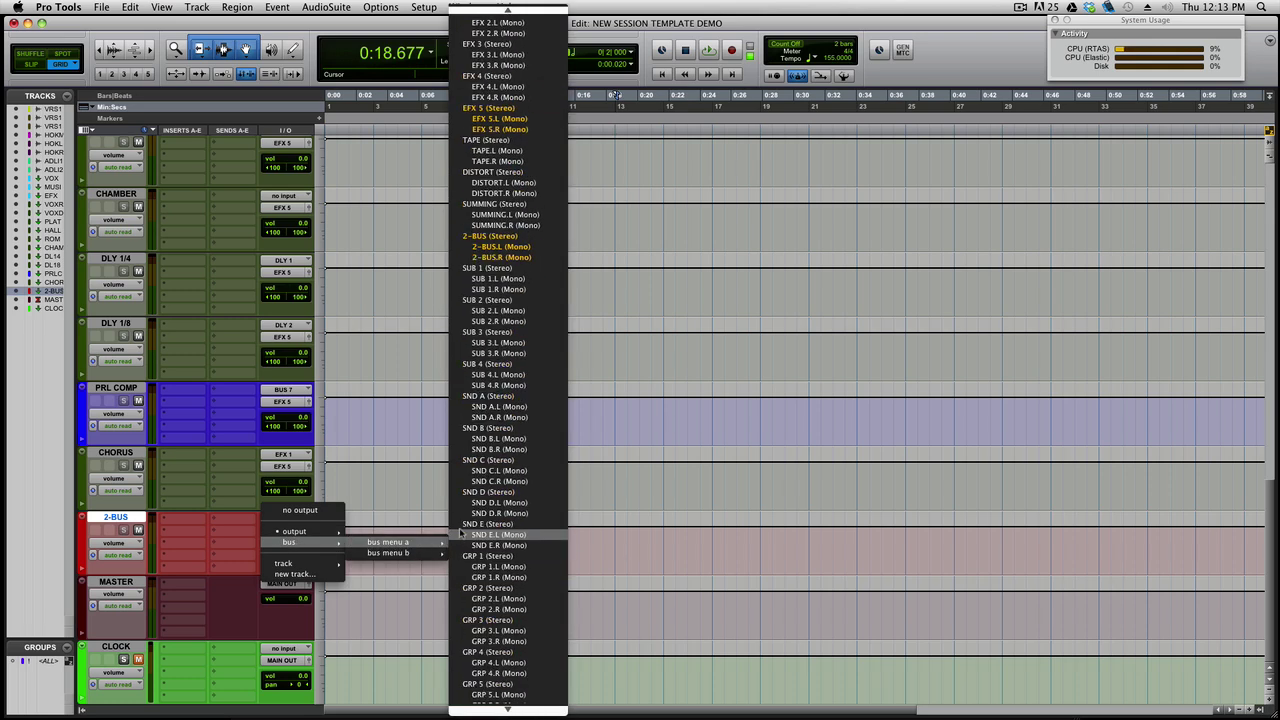
pyautogui.click(555, 655)
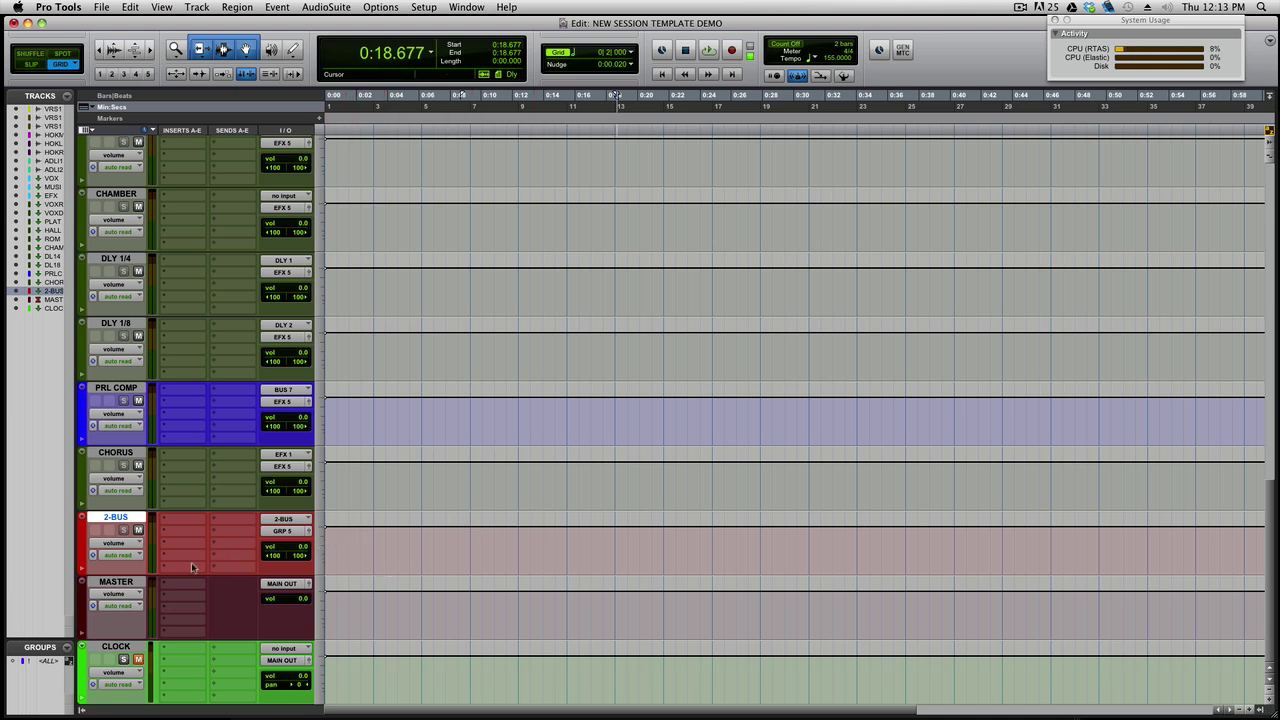
pyautogui.click(293, 533)
pyautogui.moveTo(293, 531)
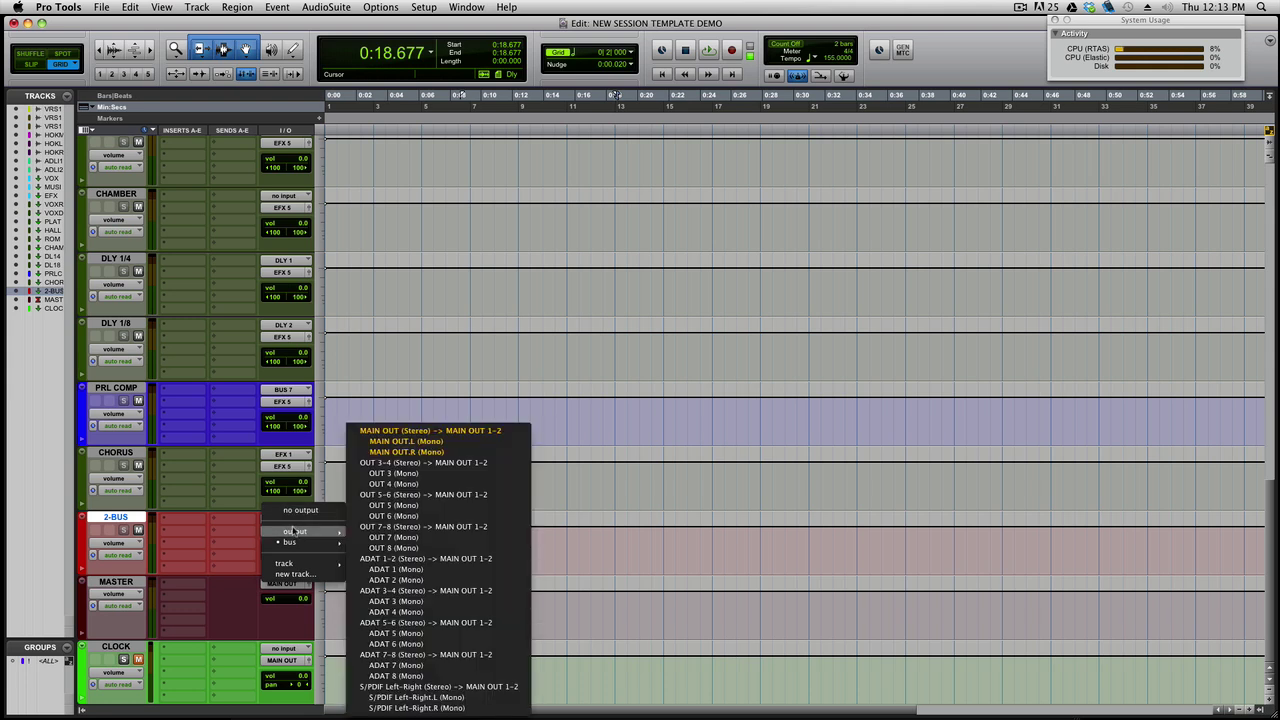
pyautogui.click(390, 430)
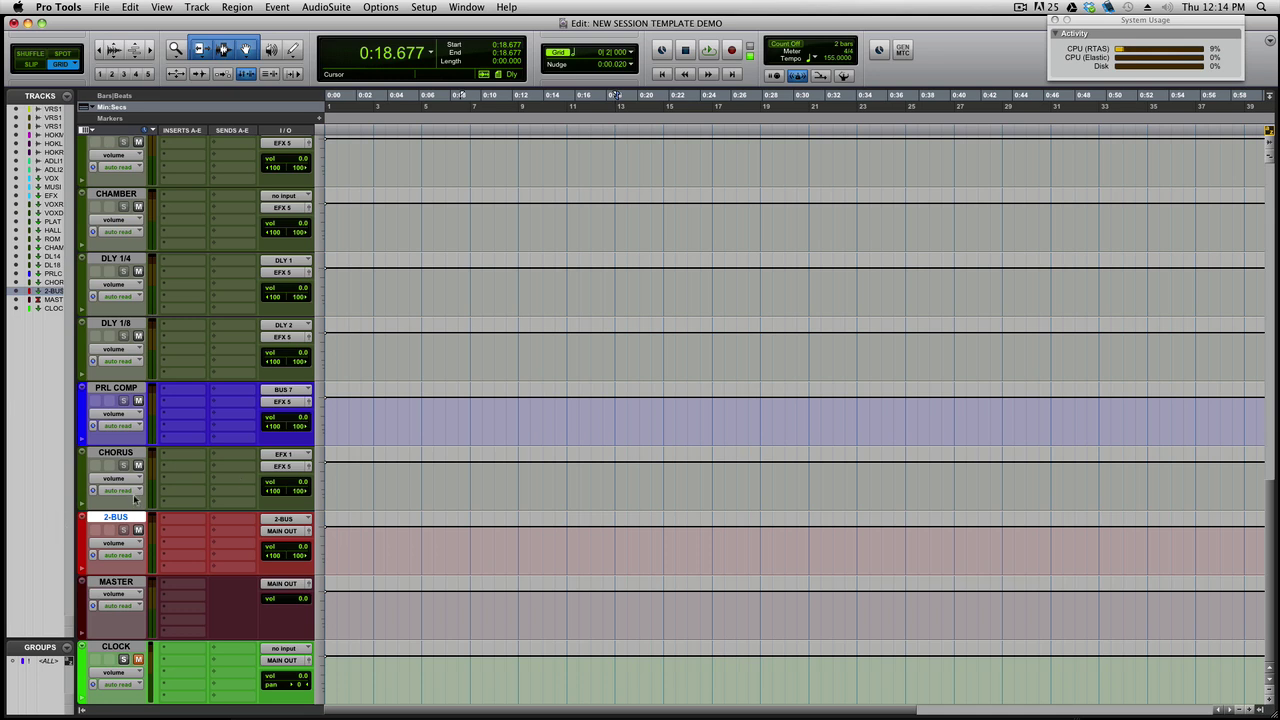
# Examine the verse, hook and ad-lib vocal tracks down to the submixes, selecting VRS1 M and VRS1 L.
pyautogui.scroll(10, 213, 357)
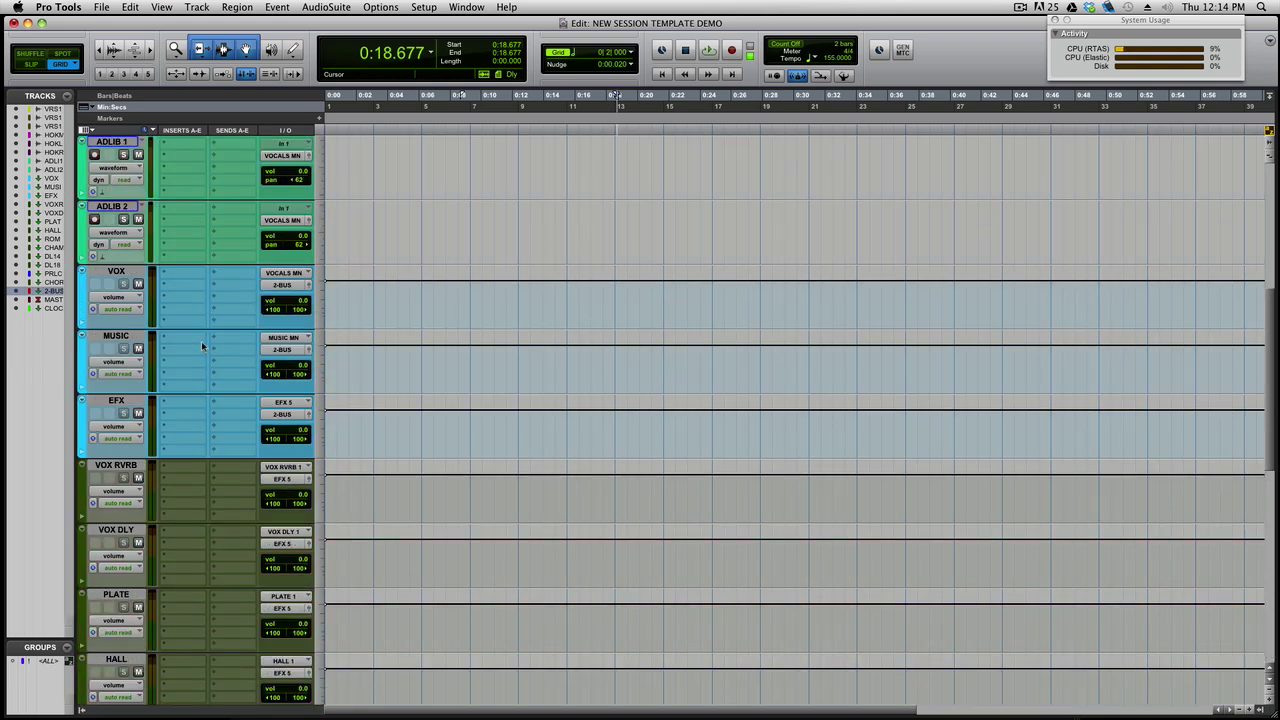
pyautogui.scroll(6, 202, 346)
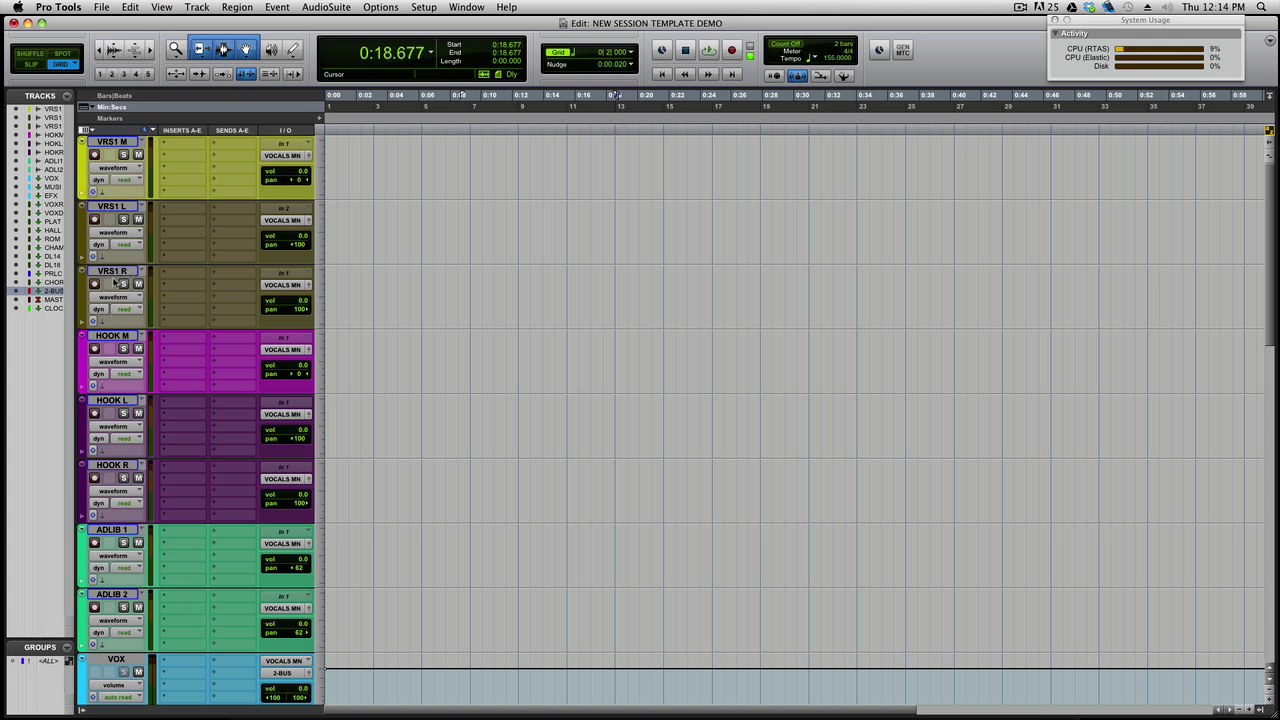
pyautogui.click(120, 142)
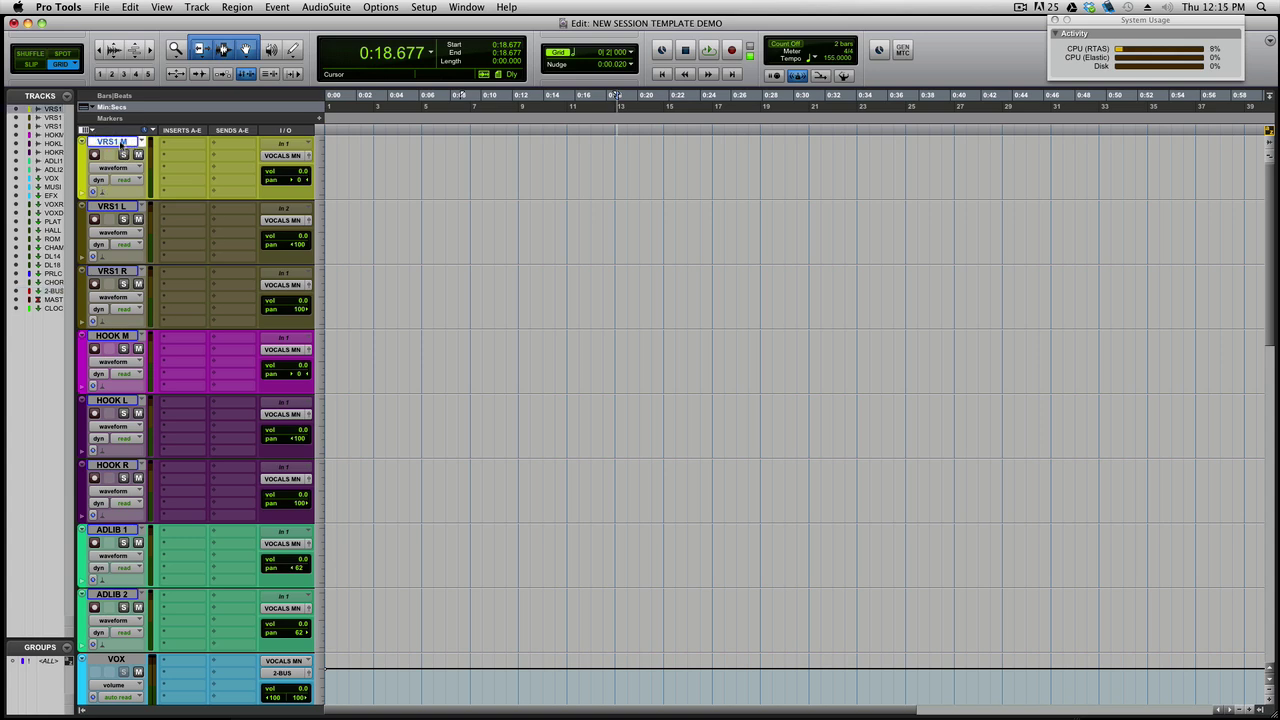
pyautogui.click(115, 207)
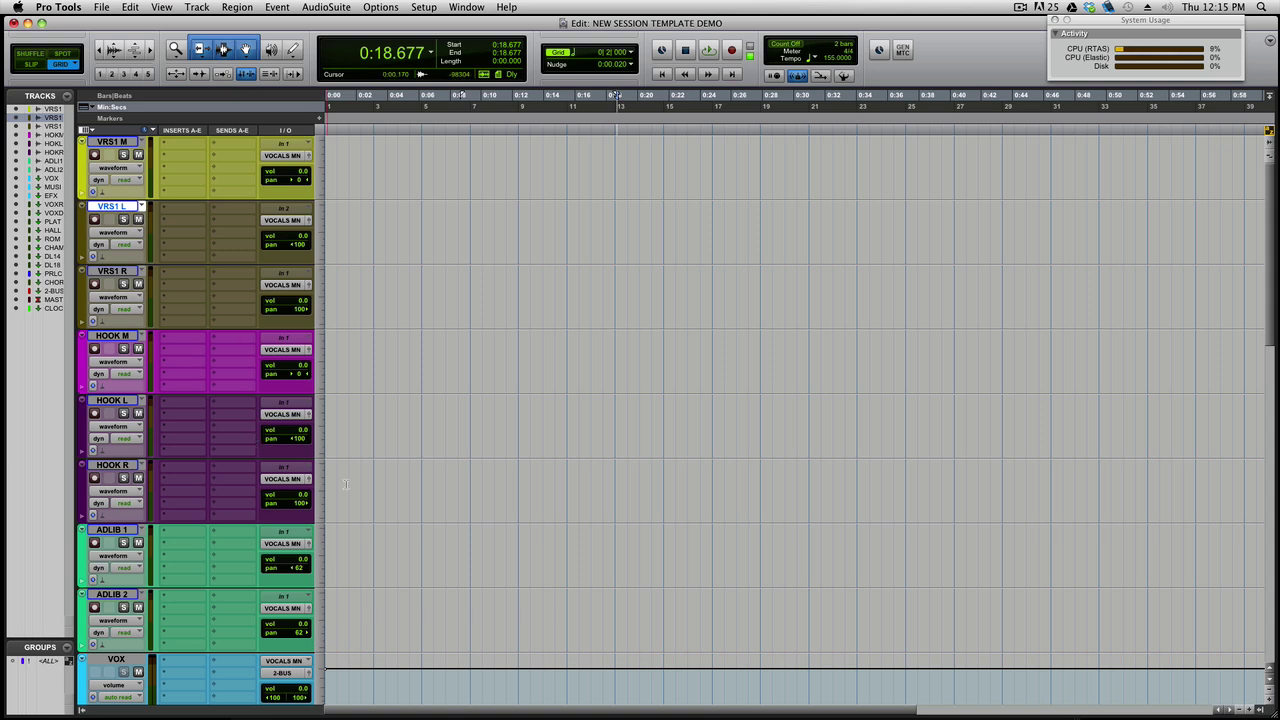
pyautogui.click(122, 143)
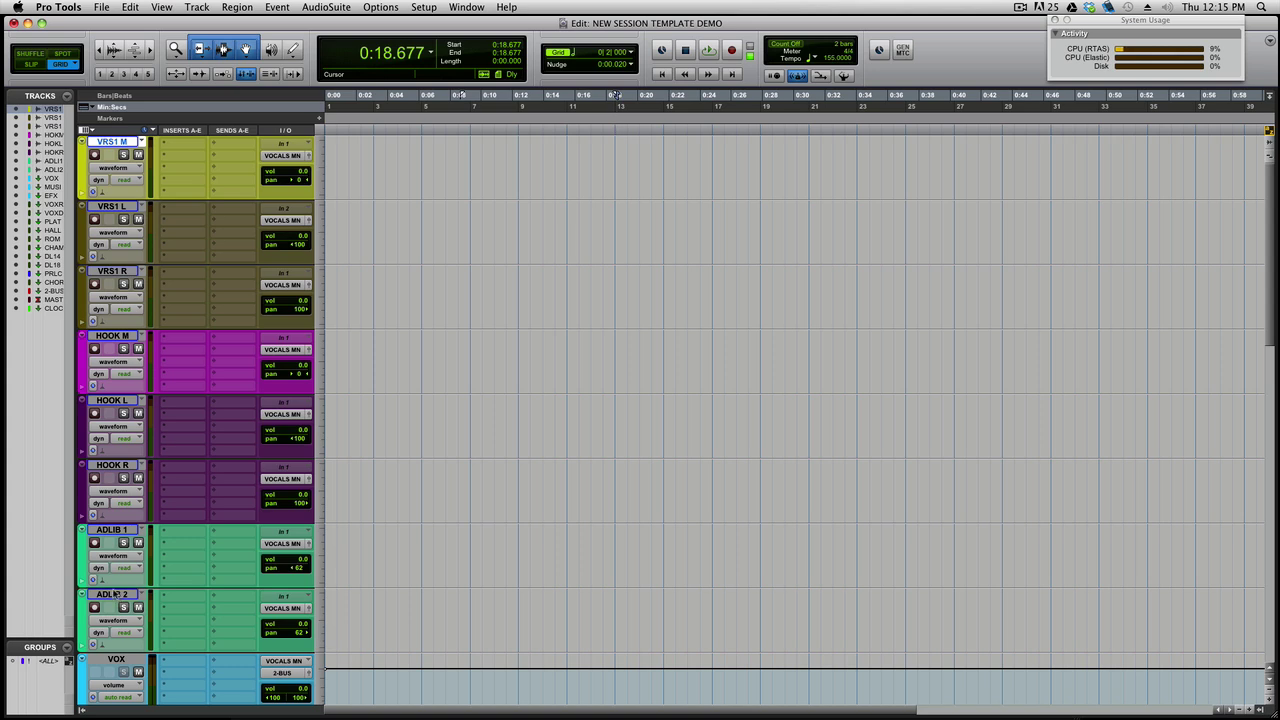
pyautogui.scroll(-2, 223, 540)
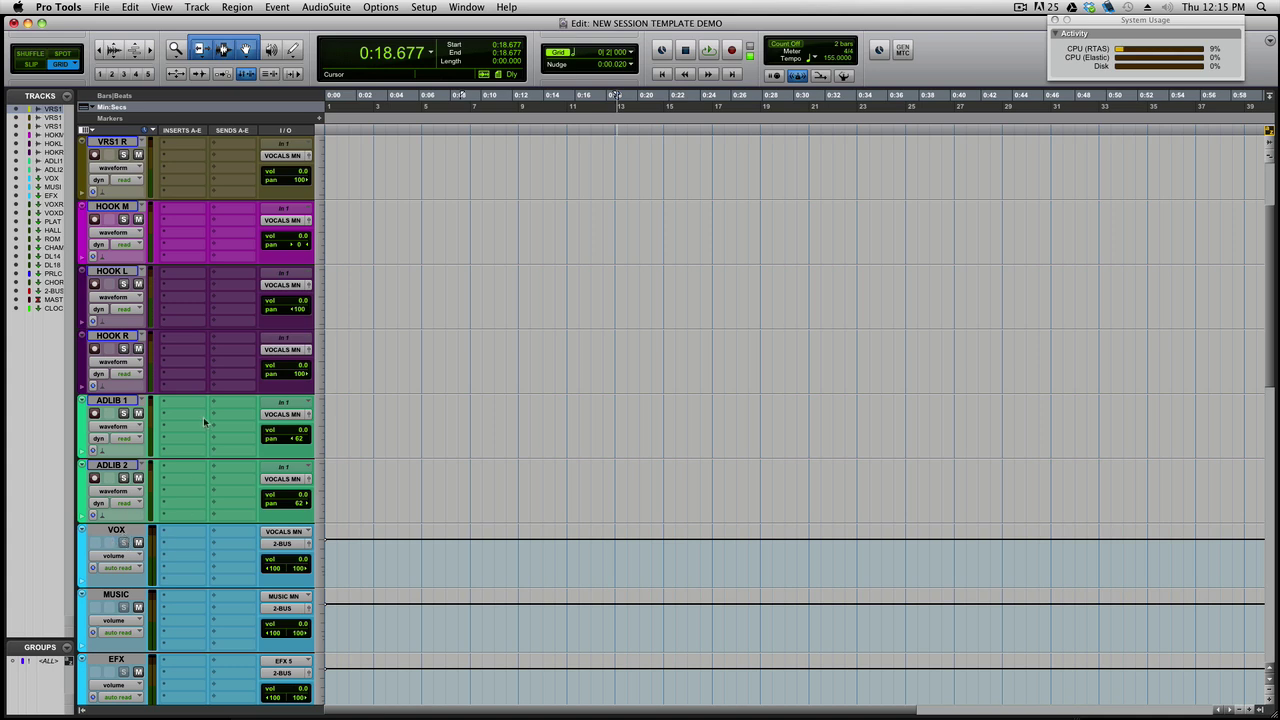
pyautogui.scroll(-3, 204, 421)
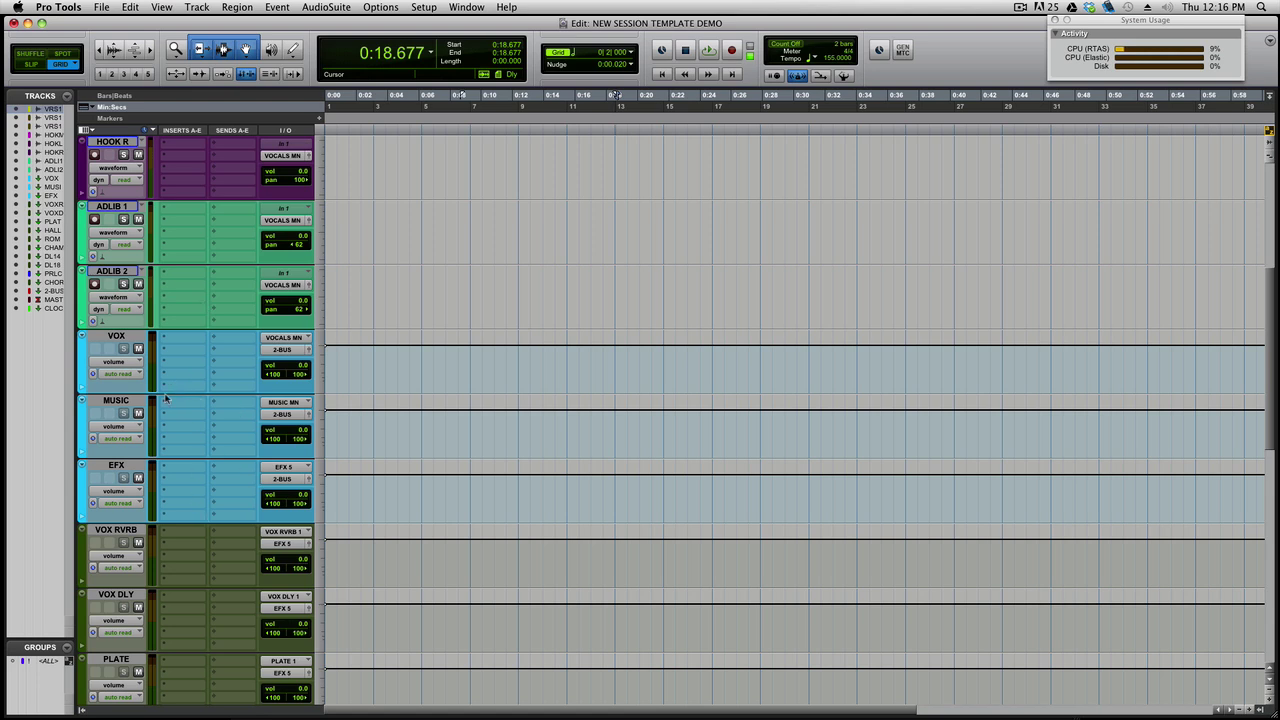
# Insert a multi-mono NLS Channel harmonic plug-in in the first insert slot of the VOX track.
pyautogui.click(177, 342)
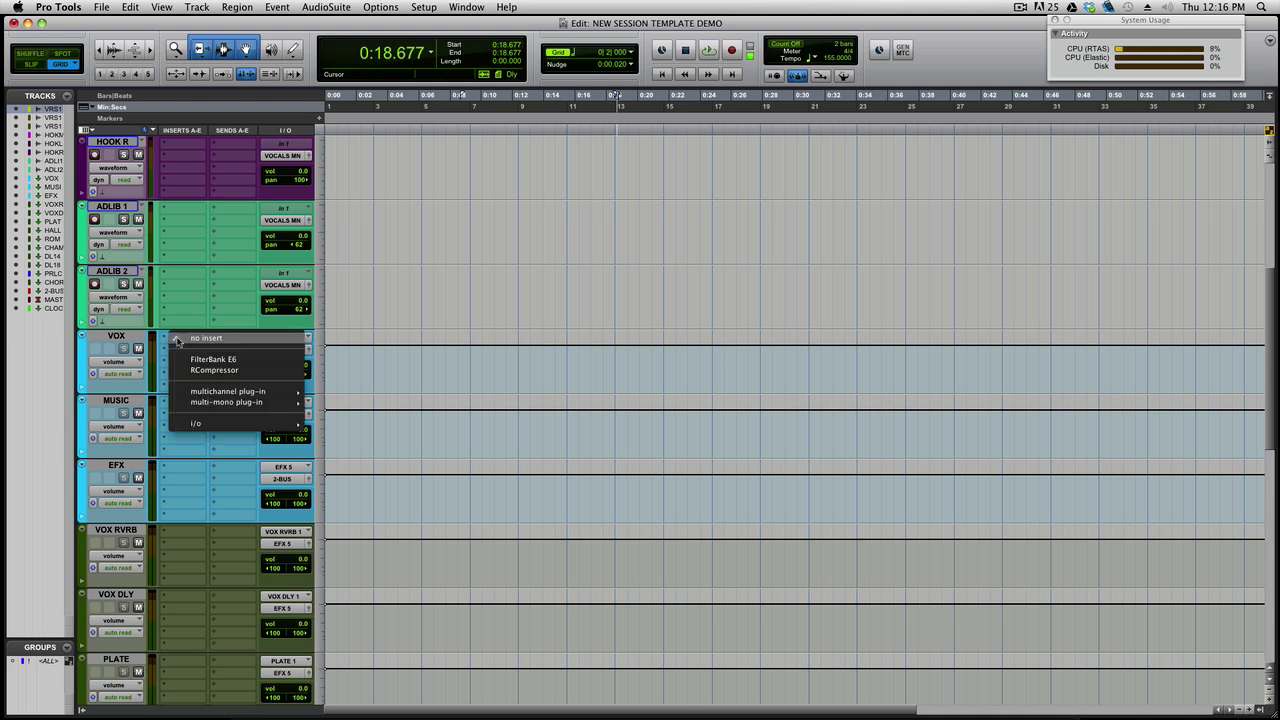
pyautogui.moveTo(225, 402)
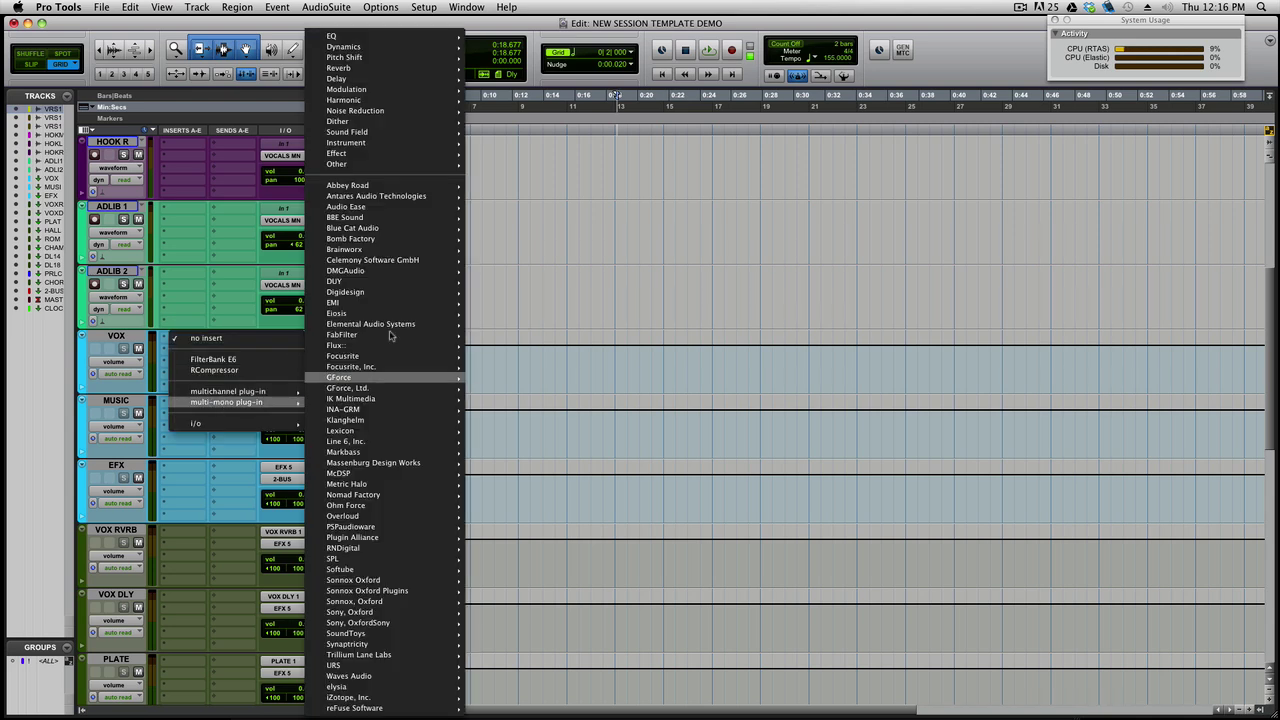
pyautogui.moveTo(355, 104)
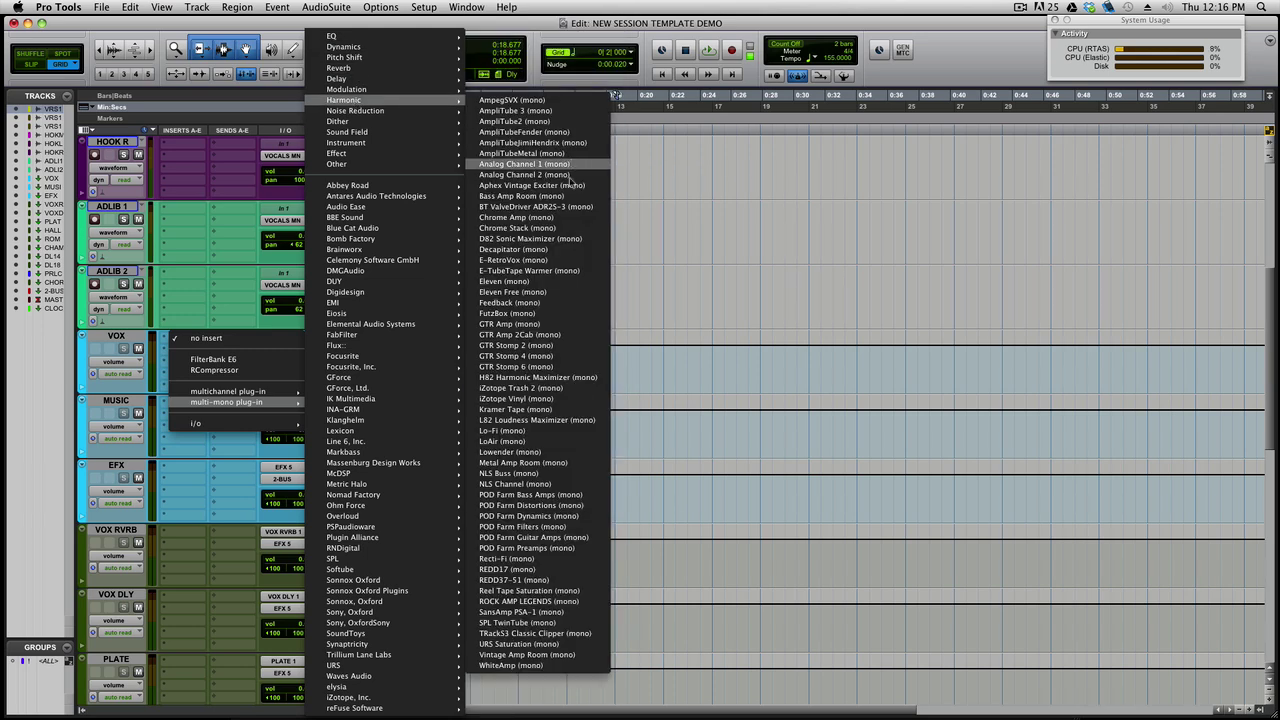
pyautogui.click(535, 484)
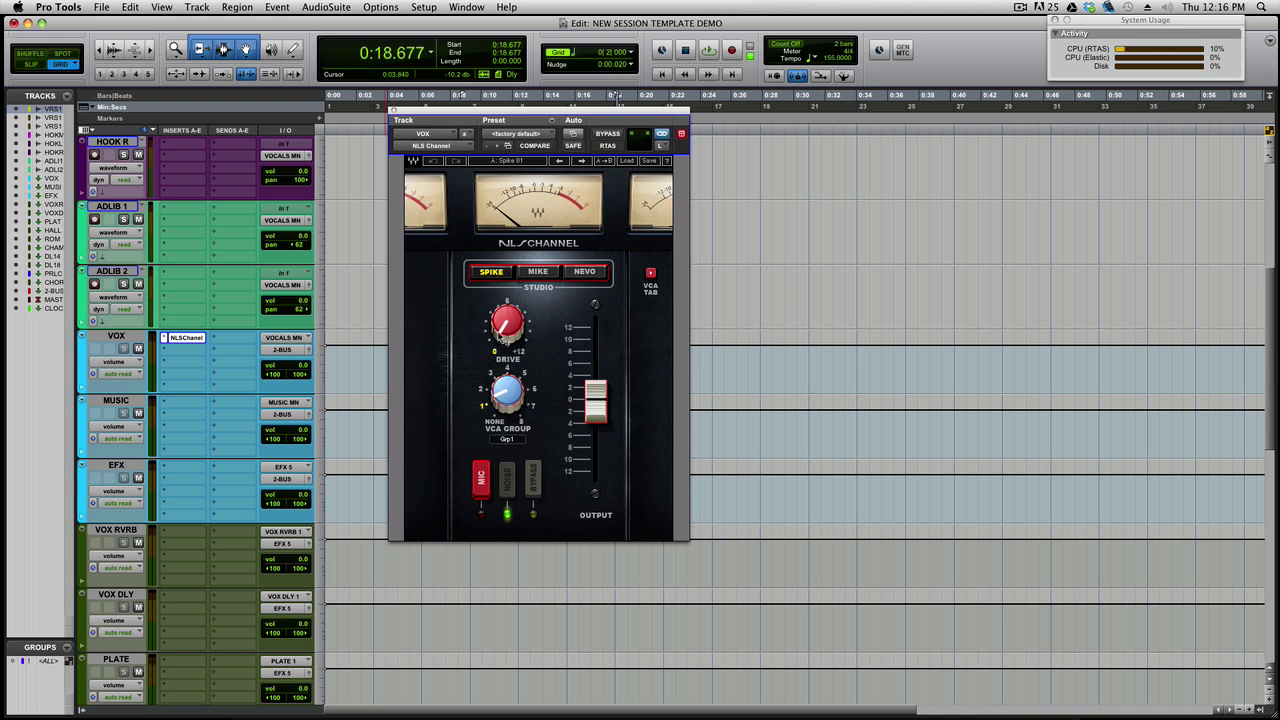
# Raise the Drive and slightly lower the Output on the VOX NLS Channel, and load the Spike 08 preset.
pyautogui.moveTo(500, 335); pyautogui.dragTo(500, 300)
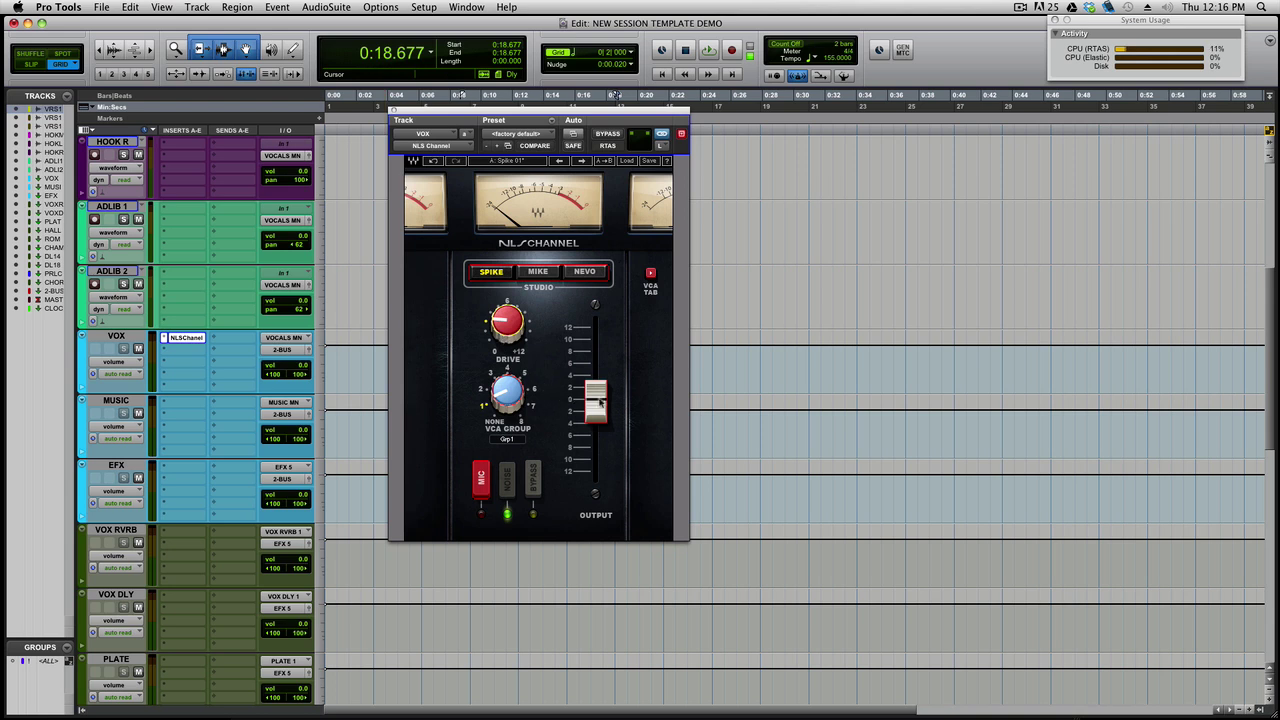
pyautogui.moveTo(598, 402); pyautogui.dragTo(586, 399)
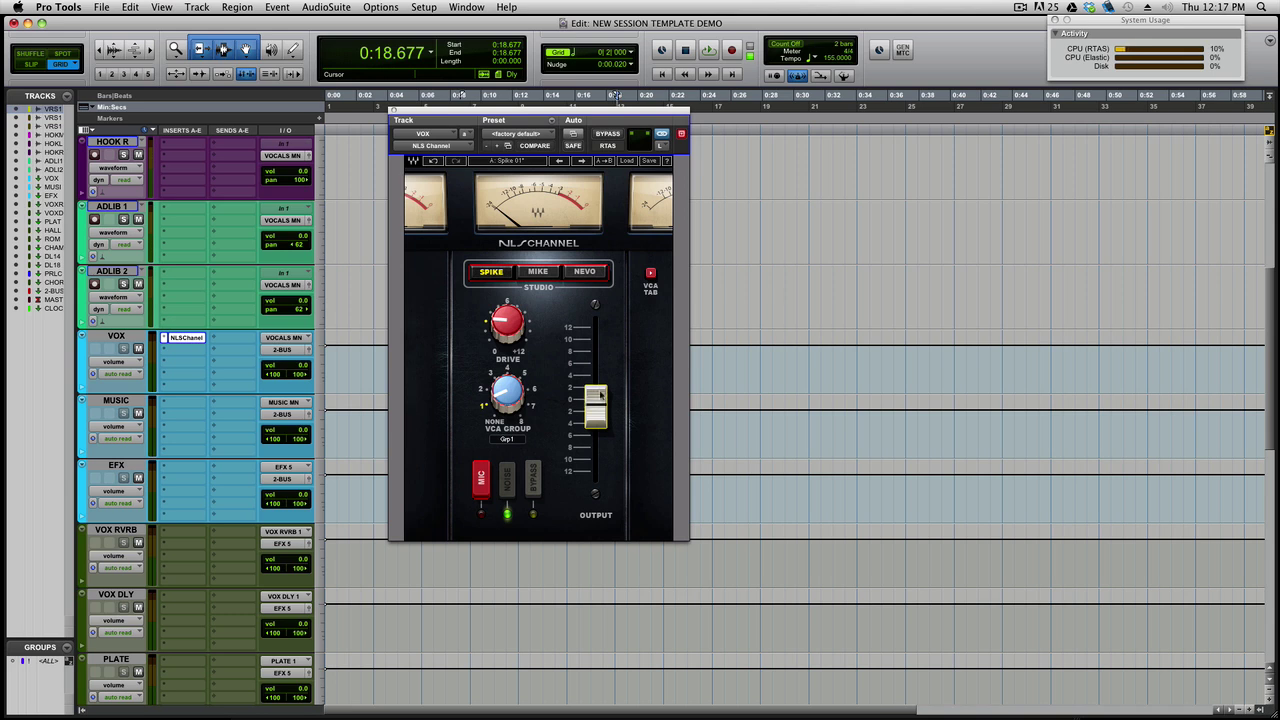
pyautogui.moveTo(600, 395)
pyautogui.click(628, 161)
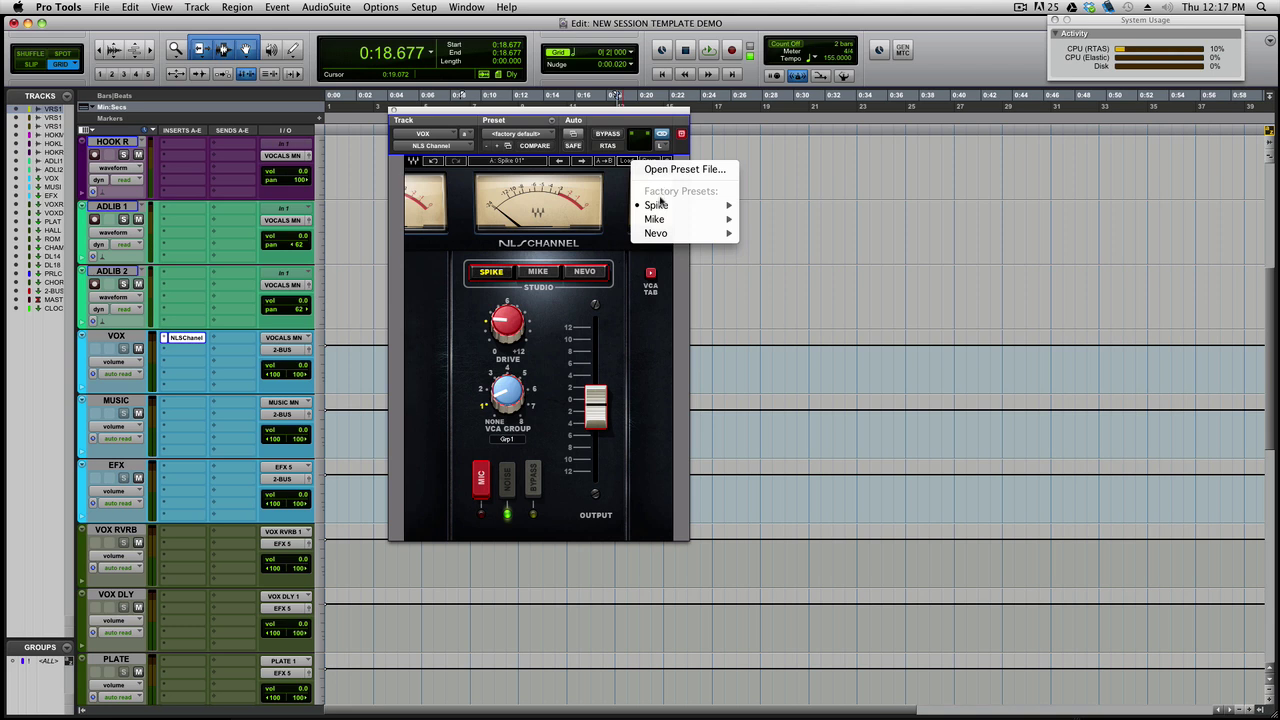
pyautogui.moveTo(660, 204)
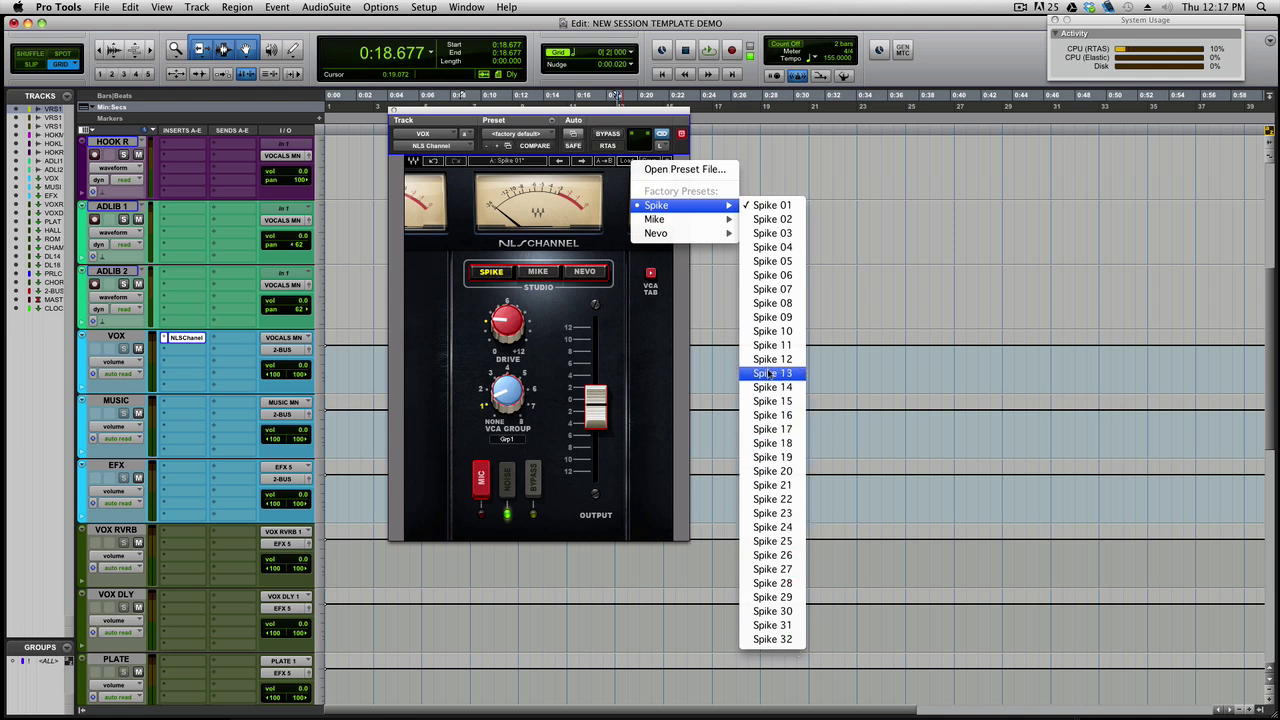
pyautogui.click(770, 303)
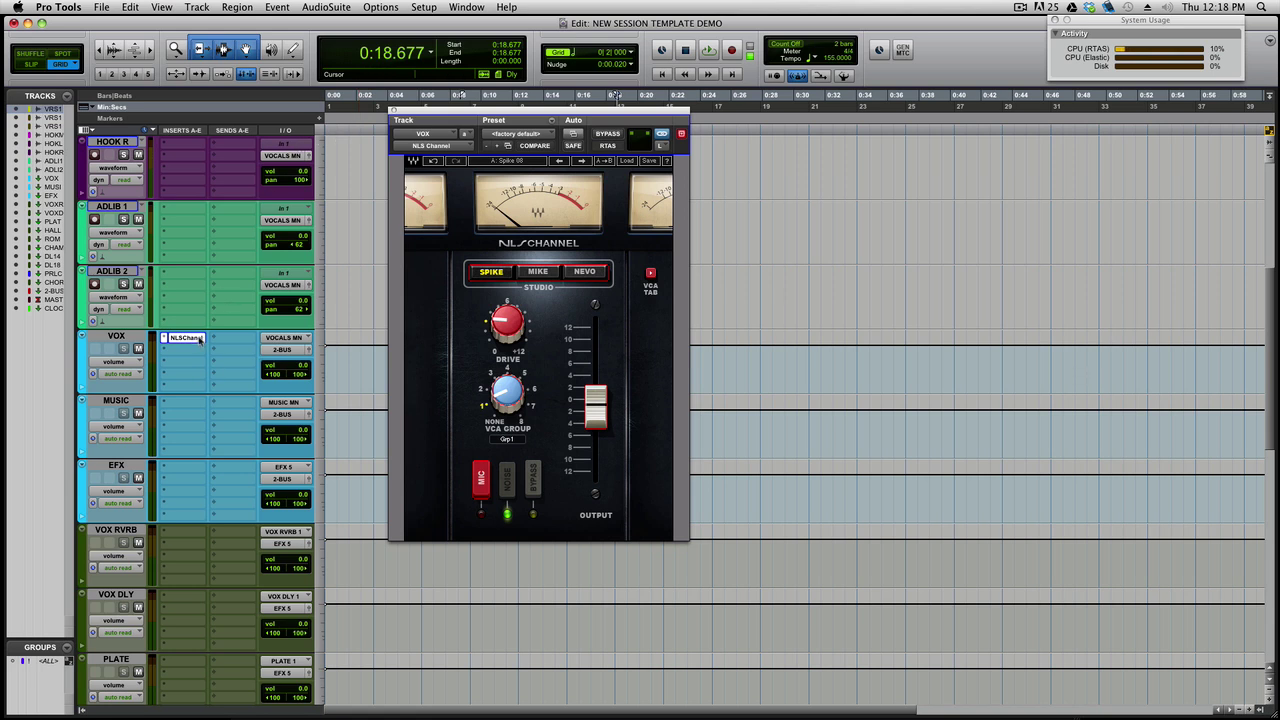
# Copy the VOX NLS Channel insert to the MUSIC track, assign it to VCA group 2 and reduce its Drive slightly.
pyautogui.moveTo(199, 338); pyautogui.dragTo(202, 402)
pyautogui.click(189, 402)
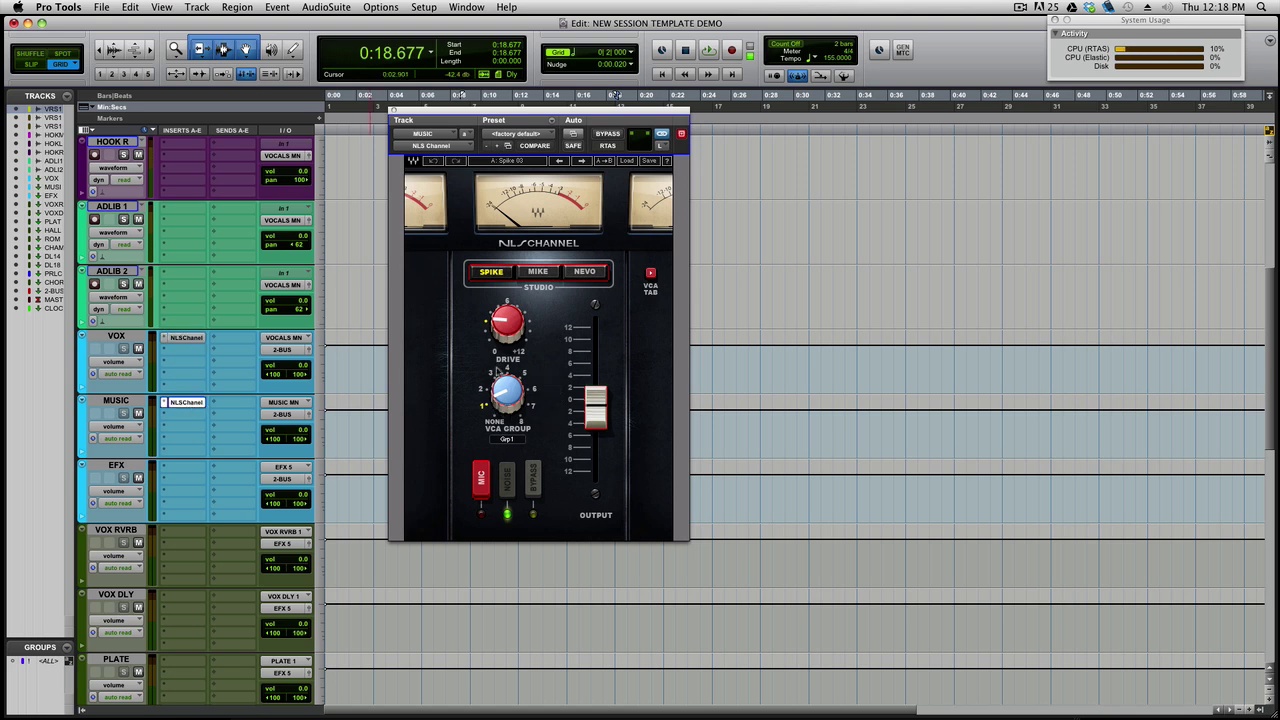
pyautogui.click(482, 395)
pyautogui.moveTo(507, 320)
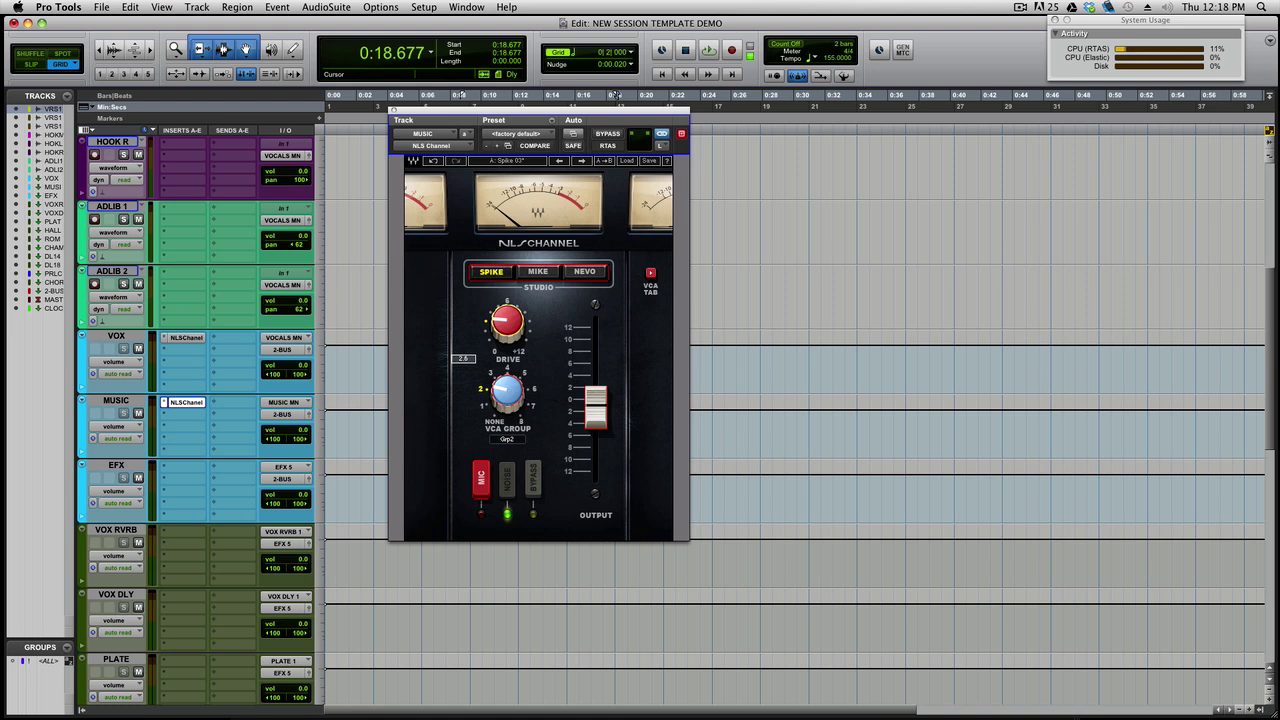
pyautogui.moveTo(507, 320); pyautogui.dragTo(507, 327)
pyautogui.moveTo(533, 352)
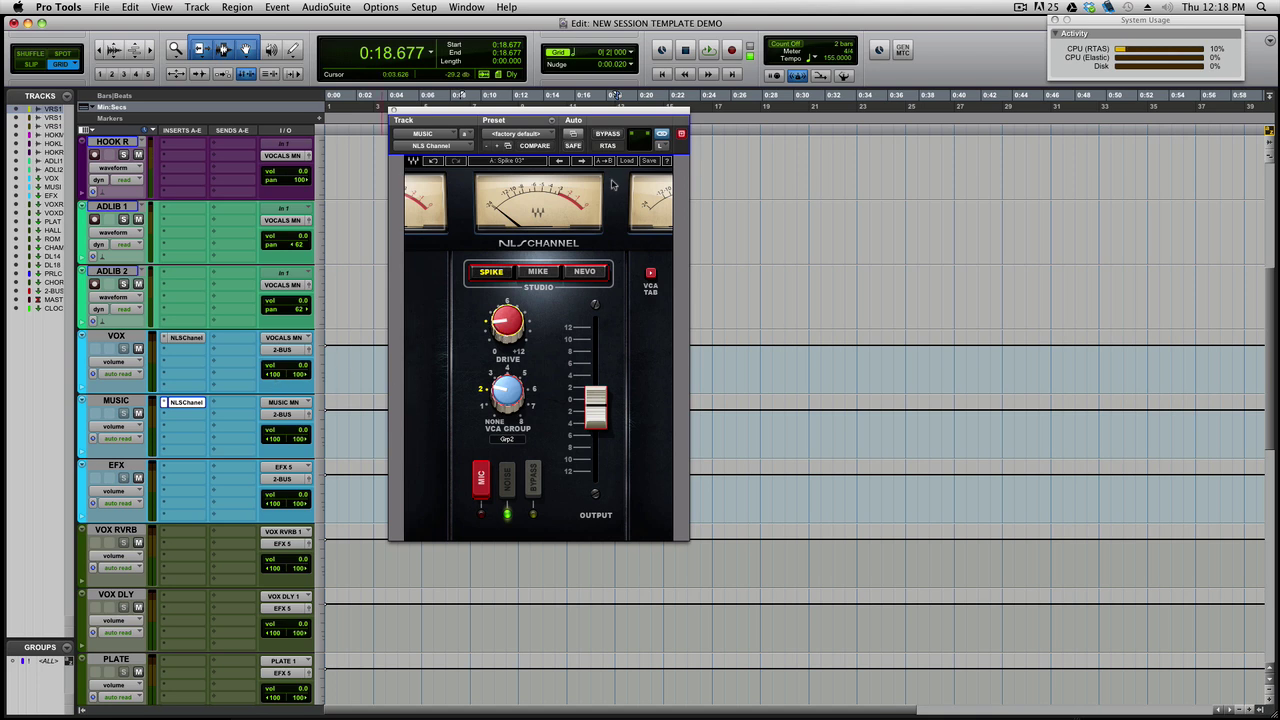
# Load the Spike 08 preset in the MUSIC track's NLS Channel and close the plug-in window.
pyautogui.click(626, 161)
pyautogui.moveTo(656, 214)
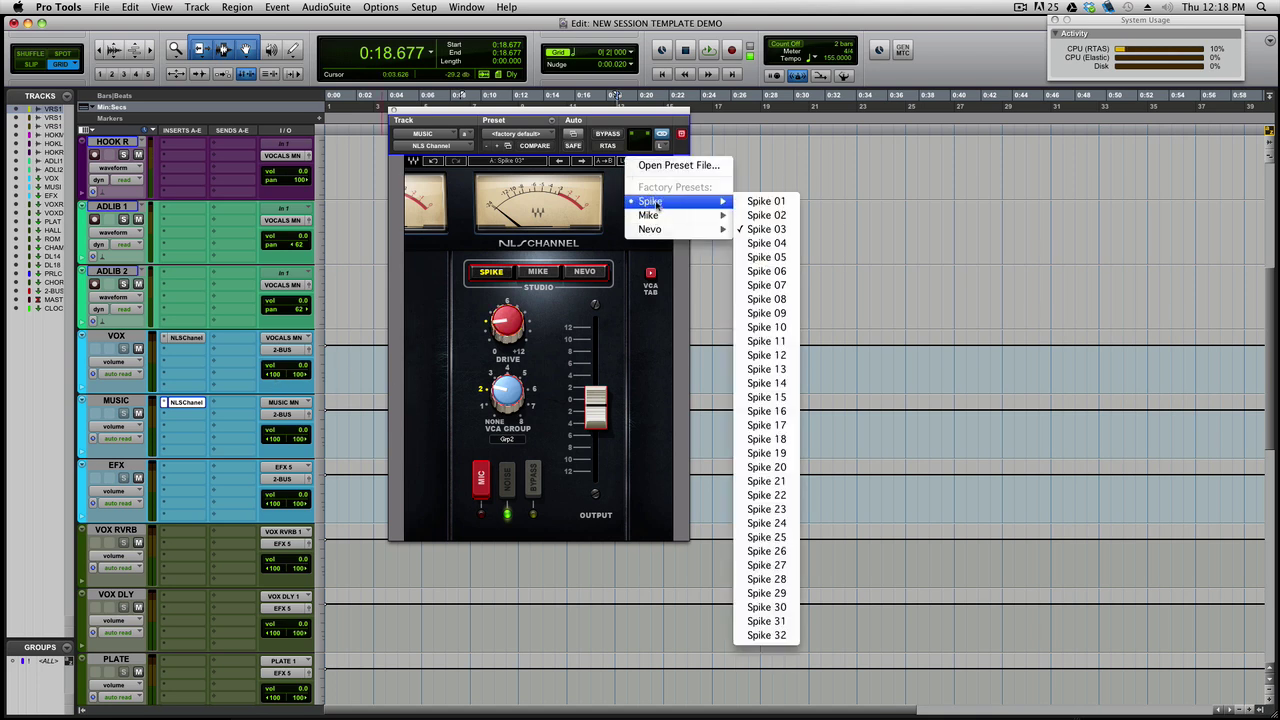
pyautogui.click(767, 300)
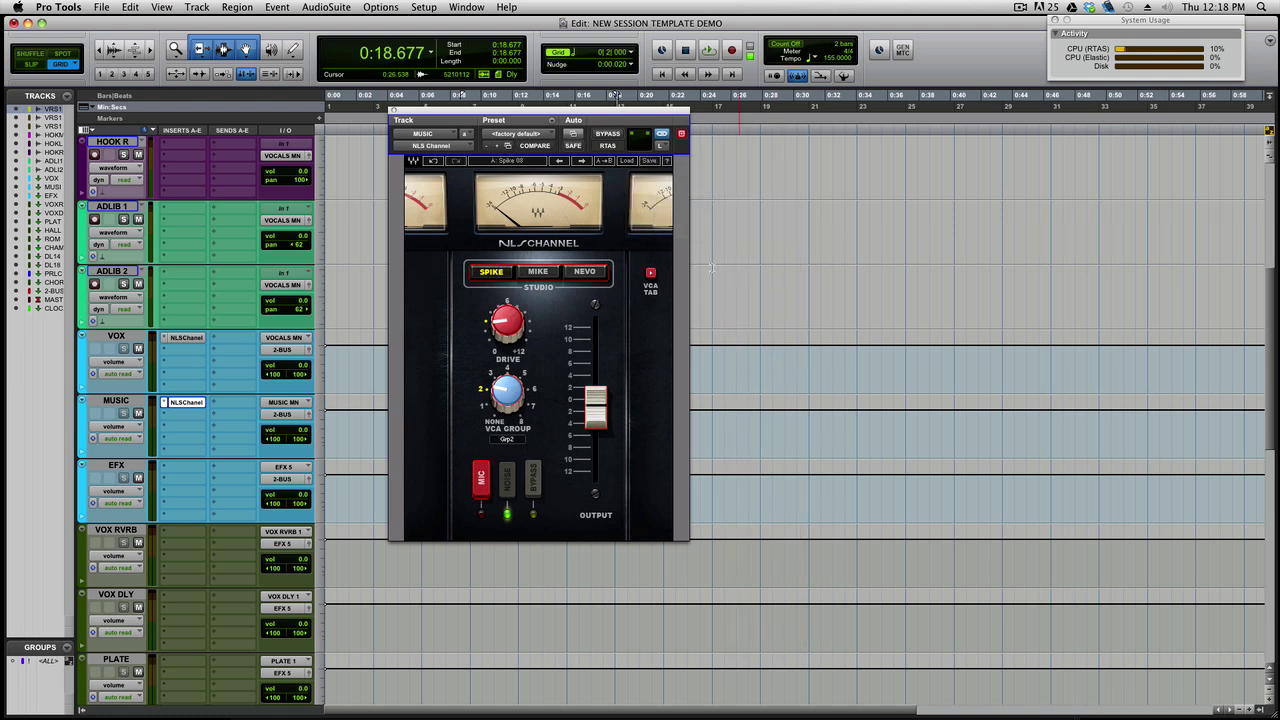
pyautogui.click(395, 111)
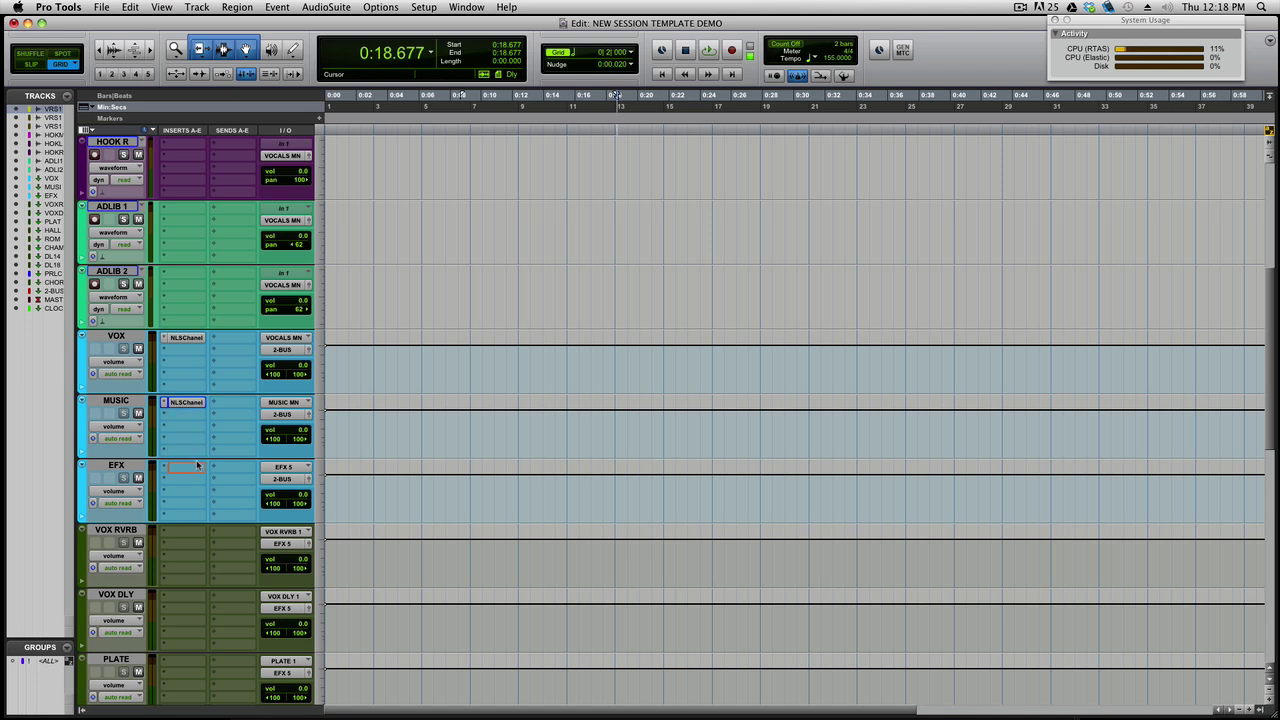
# Copy the MUSIC track's NLS Channel insert to the EFX track and assign it to VCA group 3.
pyautogui.moveTo(186, 402); pyautogui.dragTo(197, 463)
pyautogui.click(197, 468)
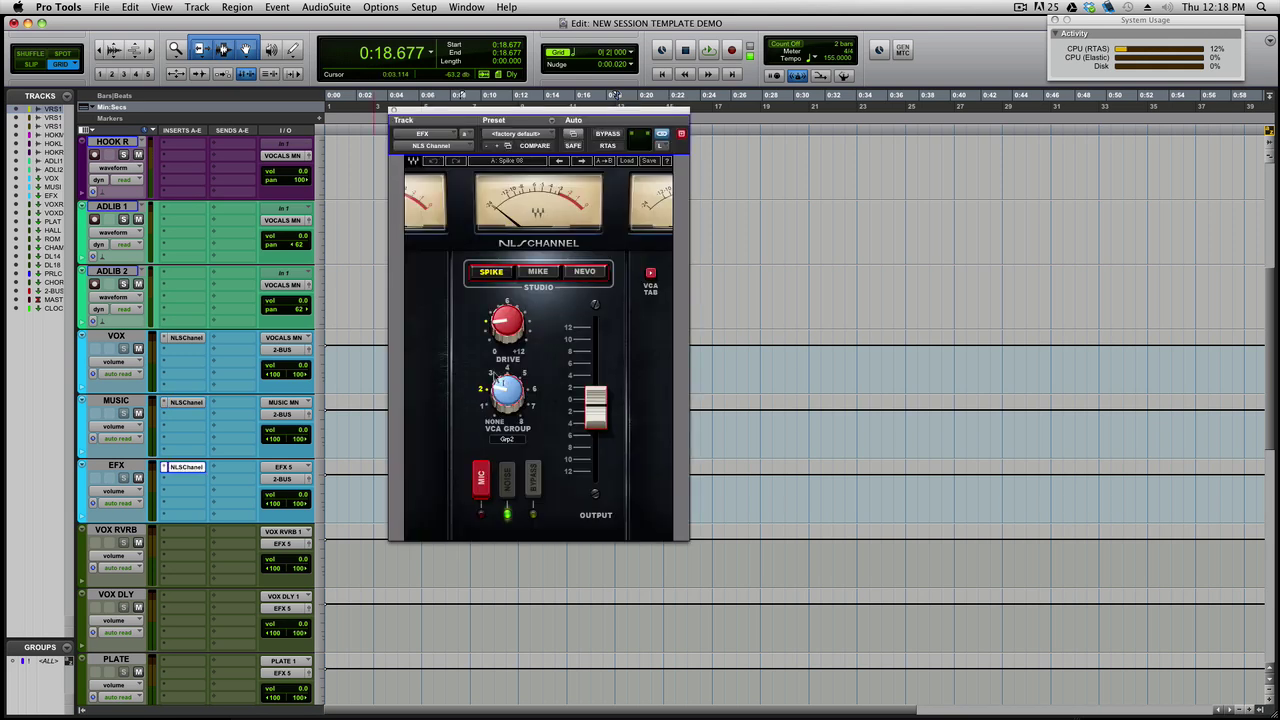
pyautogui.click(491, 375)
pyautogui.moveTo(516, 333)
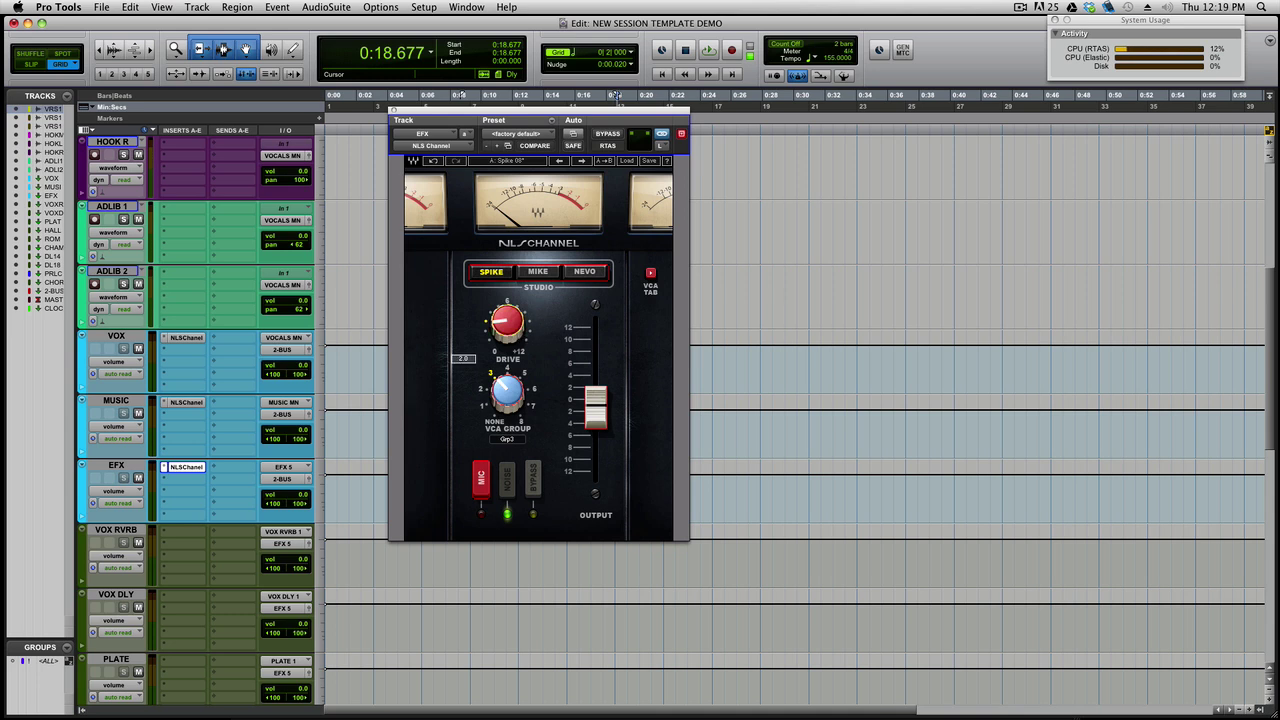
# Raise the Drive on the EFX track's NLS Channel to about 6.
pyautogui.moveTo(507, 320); pyautogui.dragTo(507, 298)
pyautogui.moveTo(507, 320); pyautogui.dragTo(507, 312)
pyautogui.moveTo(507, 312); pyautogui.dragTo(507, 320)
pyautogui.moveTo(507, 320); pyautogui.dragTo(507, 306)
pyautogui.moveTo(507, 306); pyautogui.dragTo(514, 330)
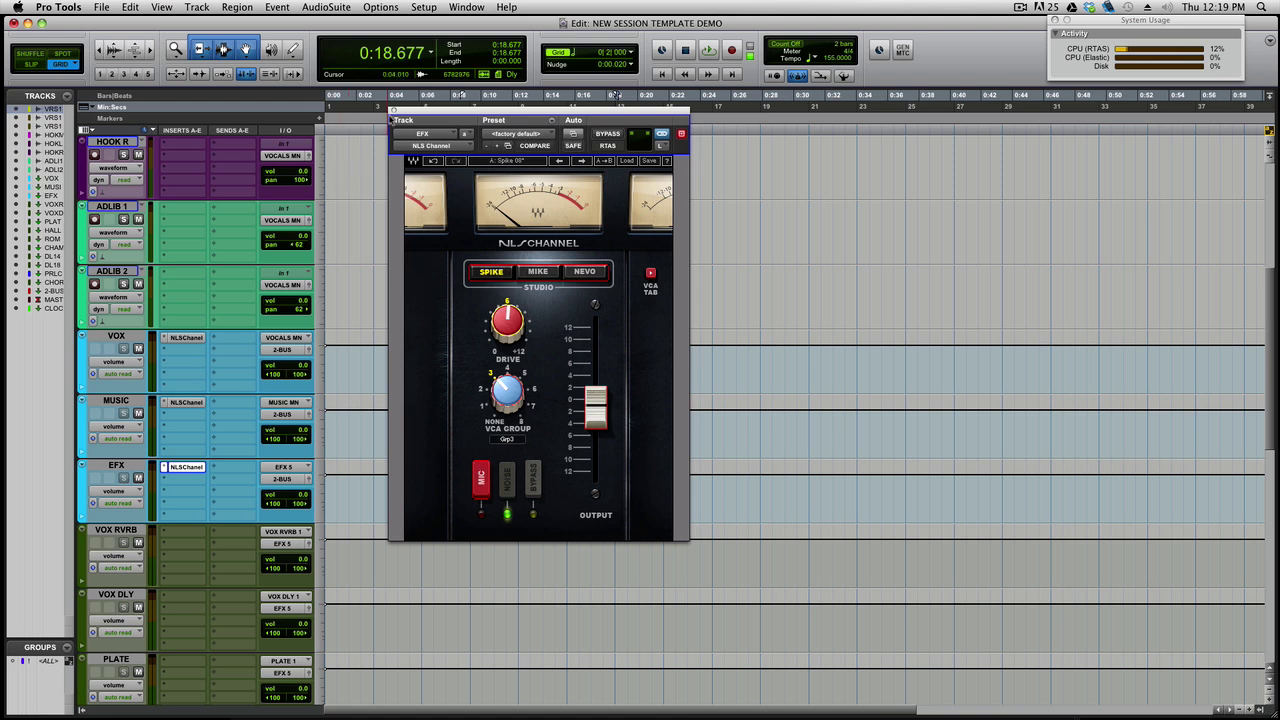
# Load the Spike 19 preset in the EFX track's NLS Channel and close the plug-in window.
pyautogui.click(628, 161)
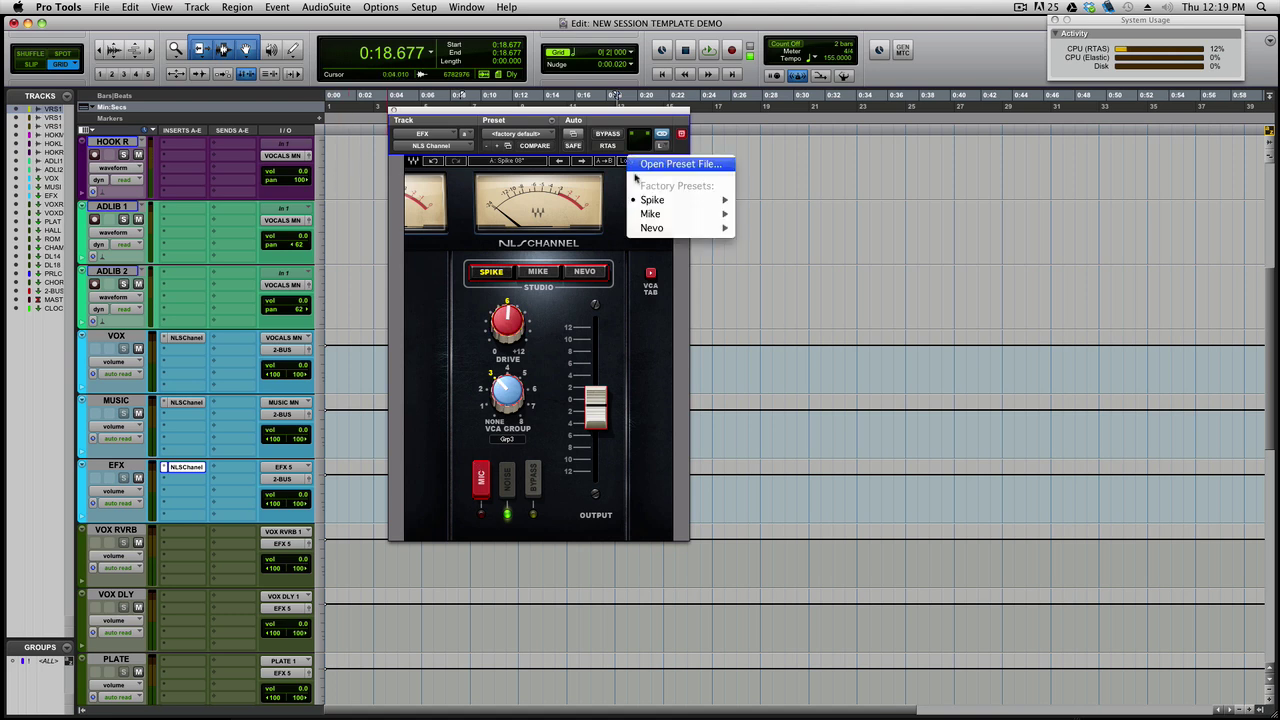
pyautogui.moveTo(690, 200)
pyautogui.click(763, 449)
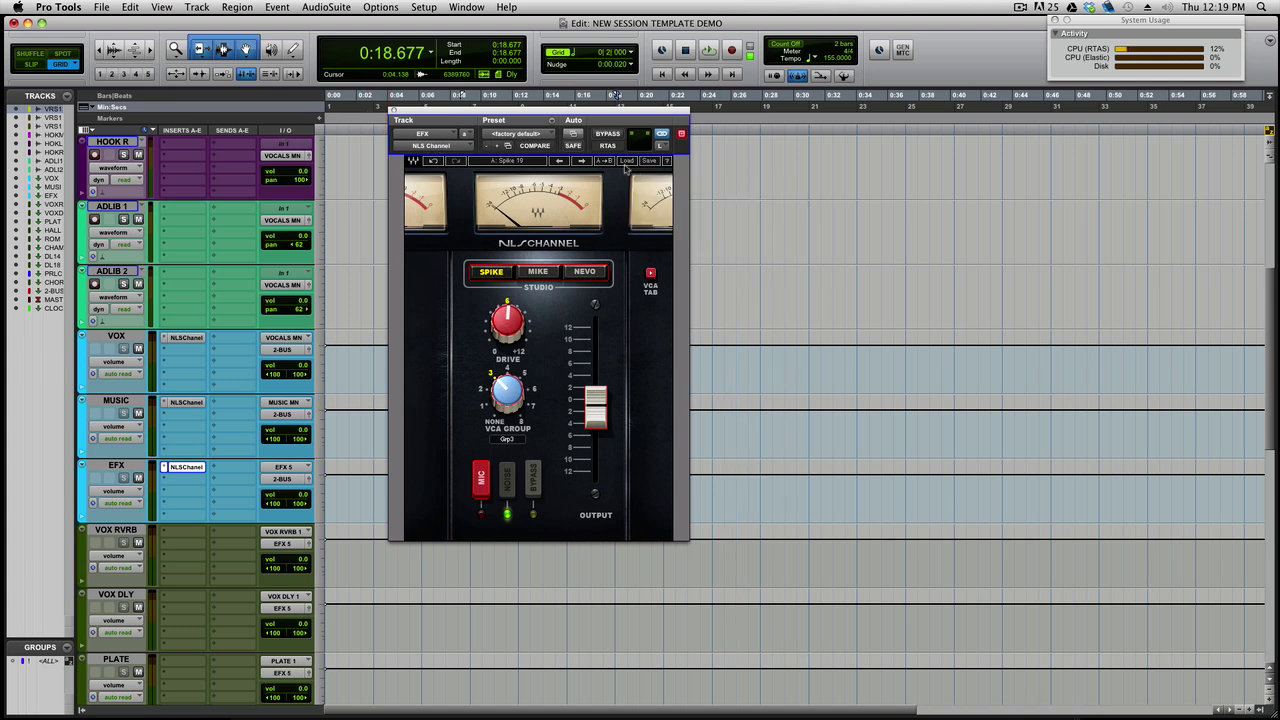
pyautogui.click(393, 110)
# Insert the stereo BREVERB reverb in the first insert slot of the VOX RVRB track.
pyautogui.scroll(-2, 241, 434)
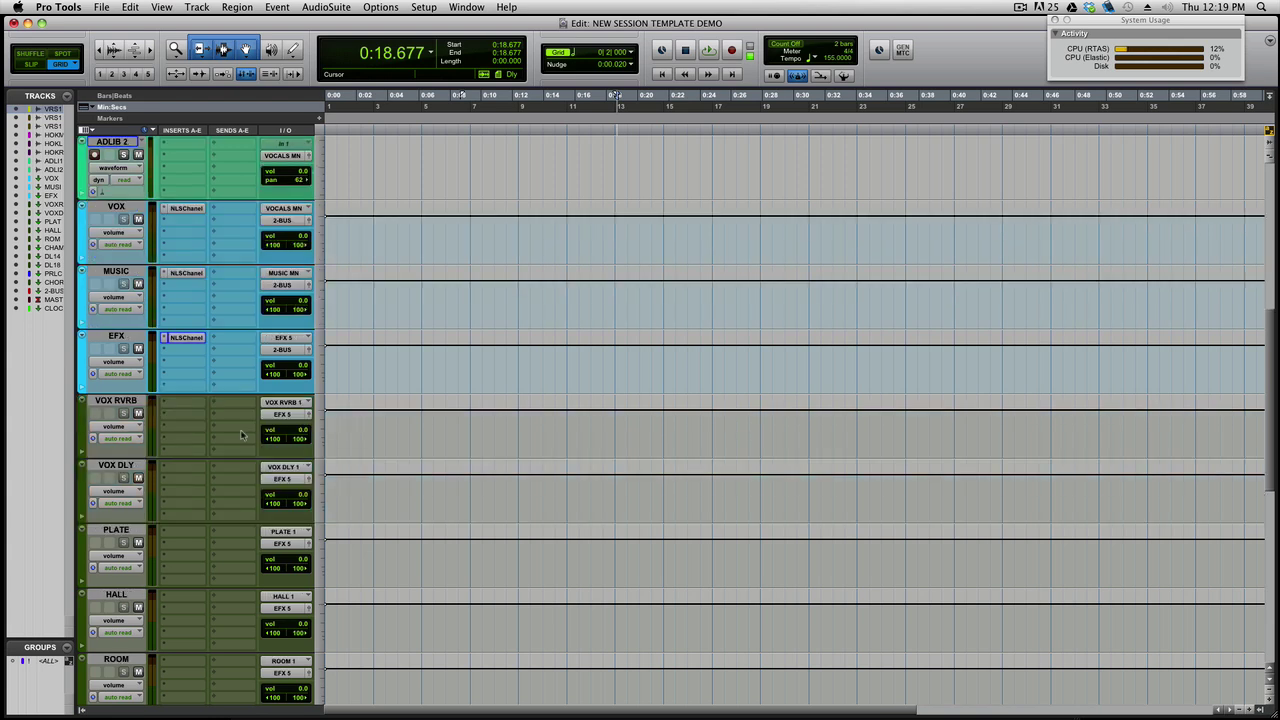
pyautogui.scroll(-2, 241, 434)
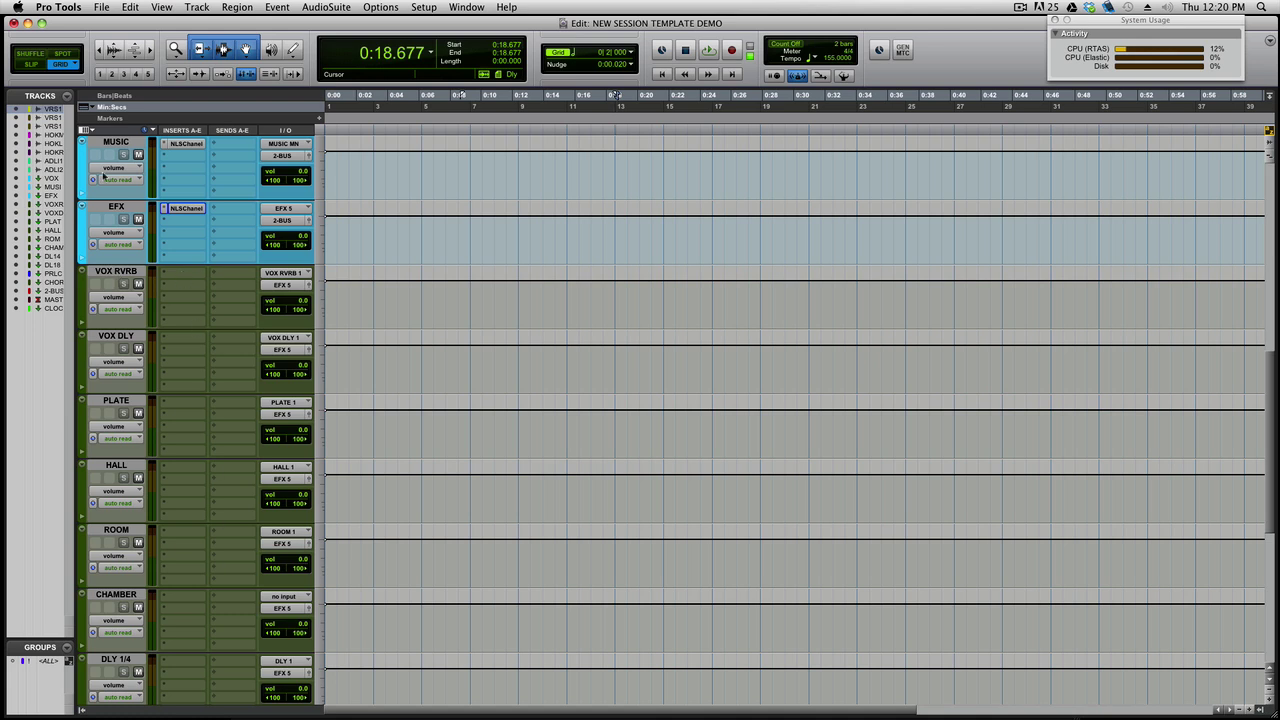
pyautogui.click(185, 274)
pyautogui.moveTo(203, 327)
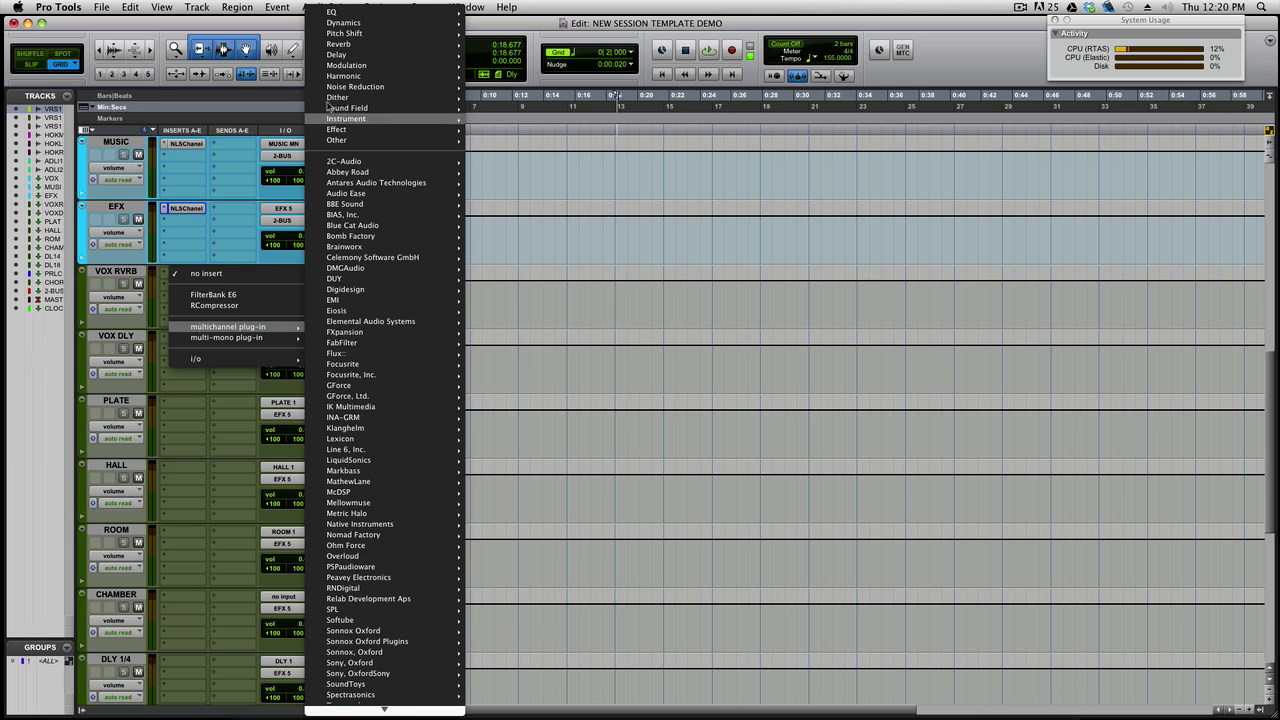
pyautogui.moveTo(340, 44)
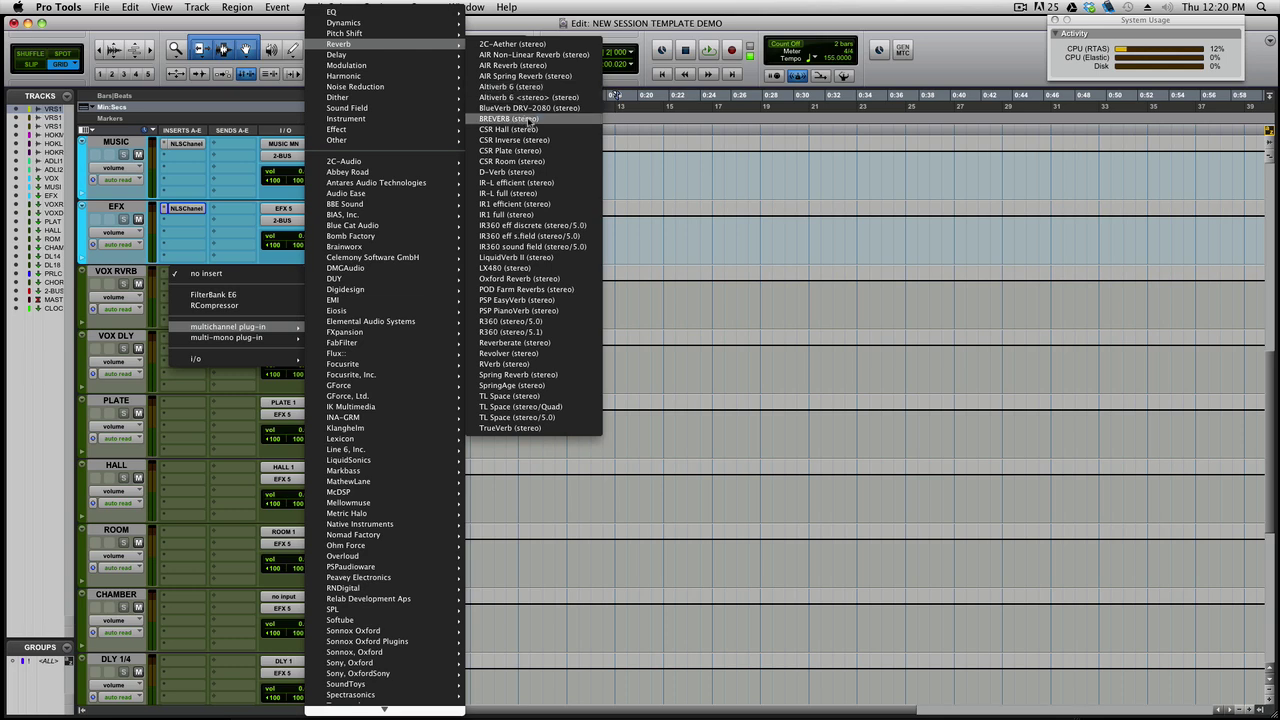
pyautogui.click(529, 120)
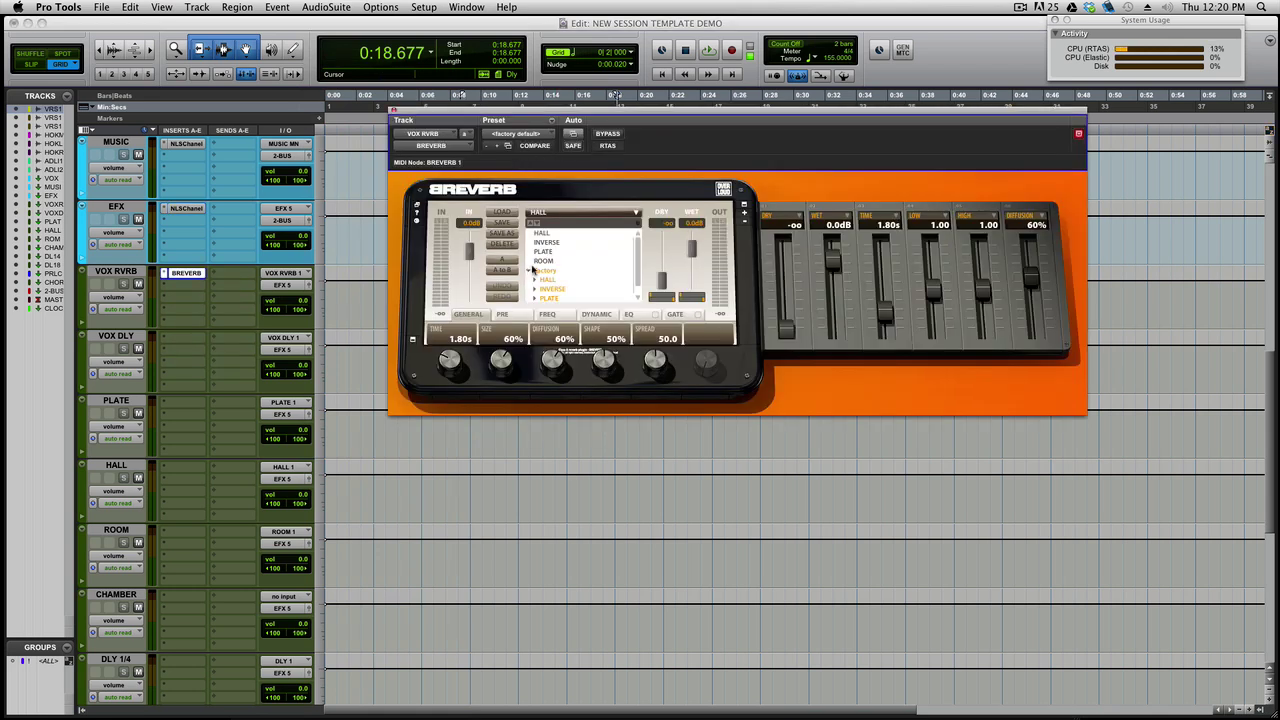
# Load the factory room preset Male Vocal Room 2 in the VOX RVRB track's BREVERB.
pyautogui.click(537, 300)
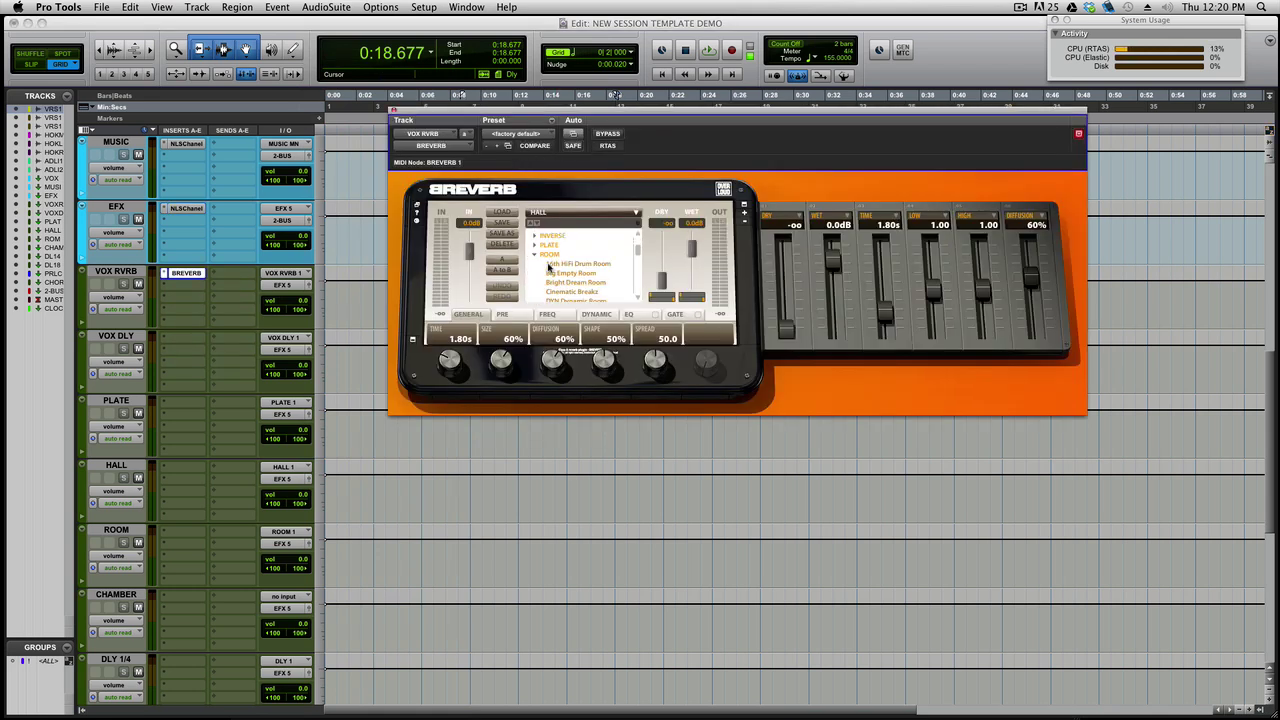
pyautogui.scroll(-6, 548, 268)
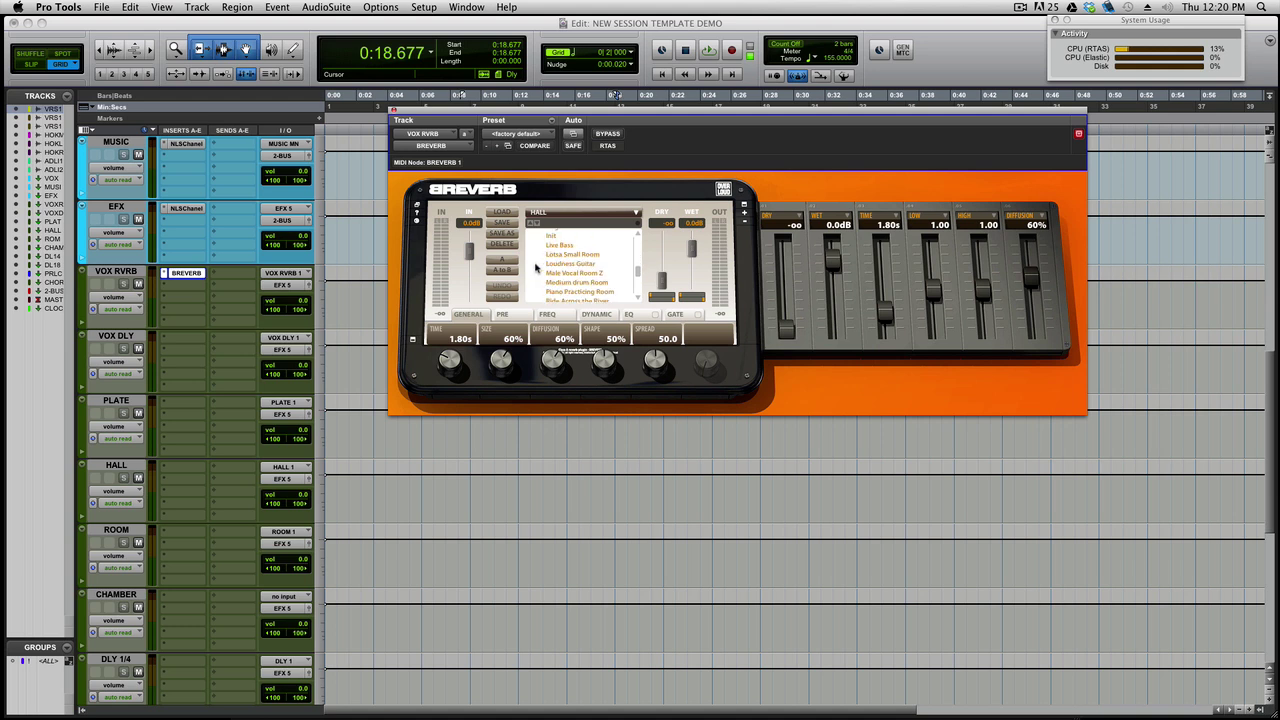
pyautogui.click(576, 273)
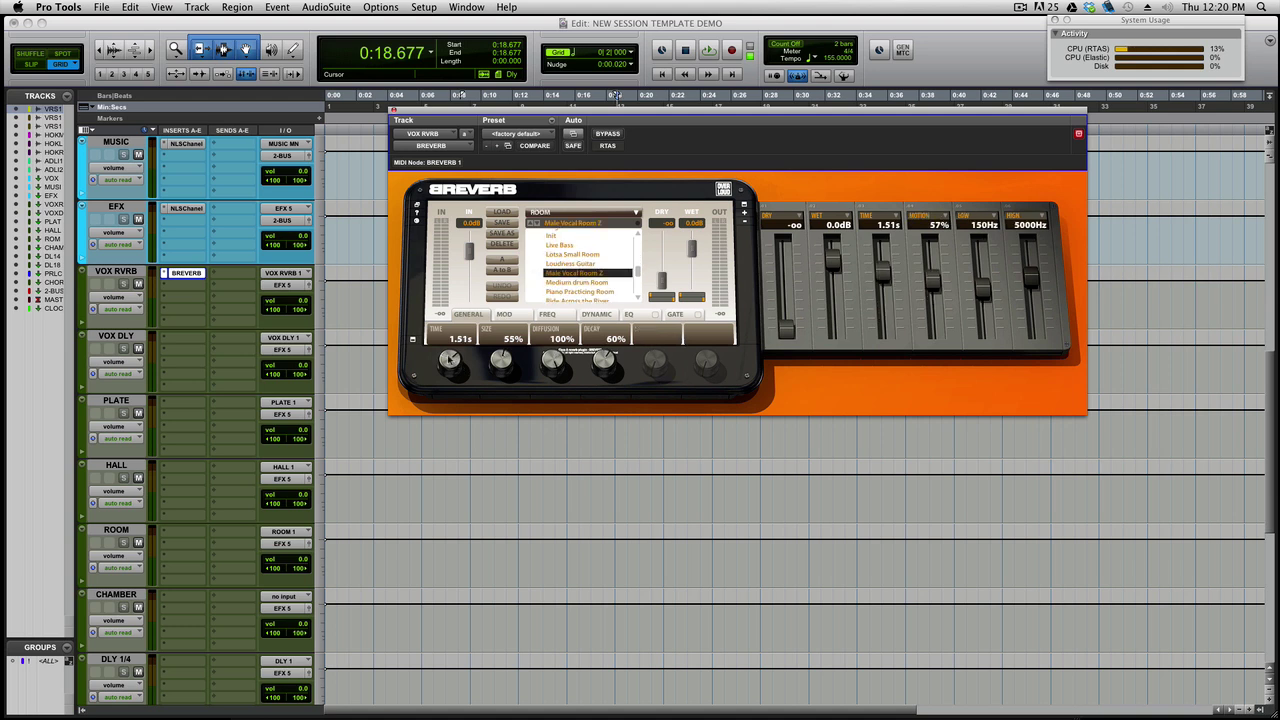
# Set the VOX RVRB reverb time to 950 ms, review its frequency and EQ settings, and close the plug-in window.
pyautogui.moveTo(450, 362); pyautogui.dragTo(450, 382)
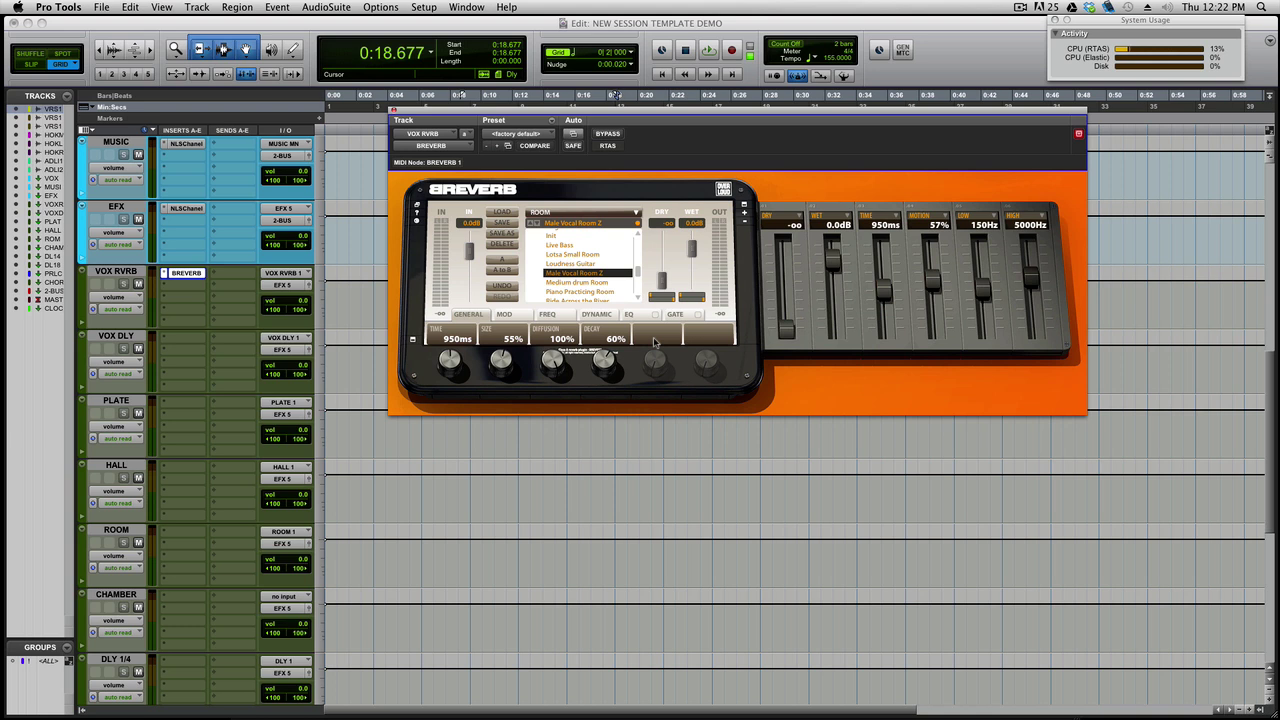
pyautogui.click(557, 315)
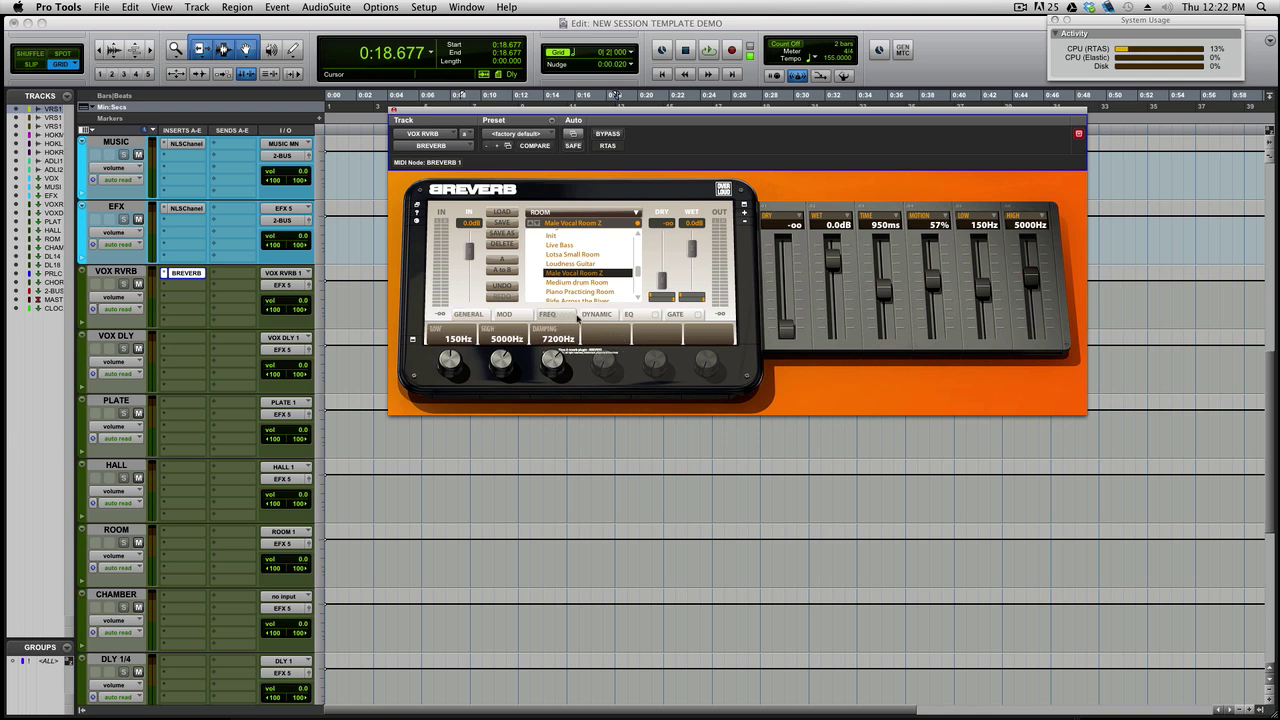
pyautogui.click(630, 316)
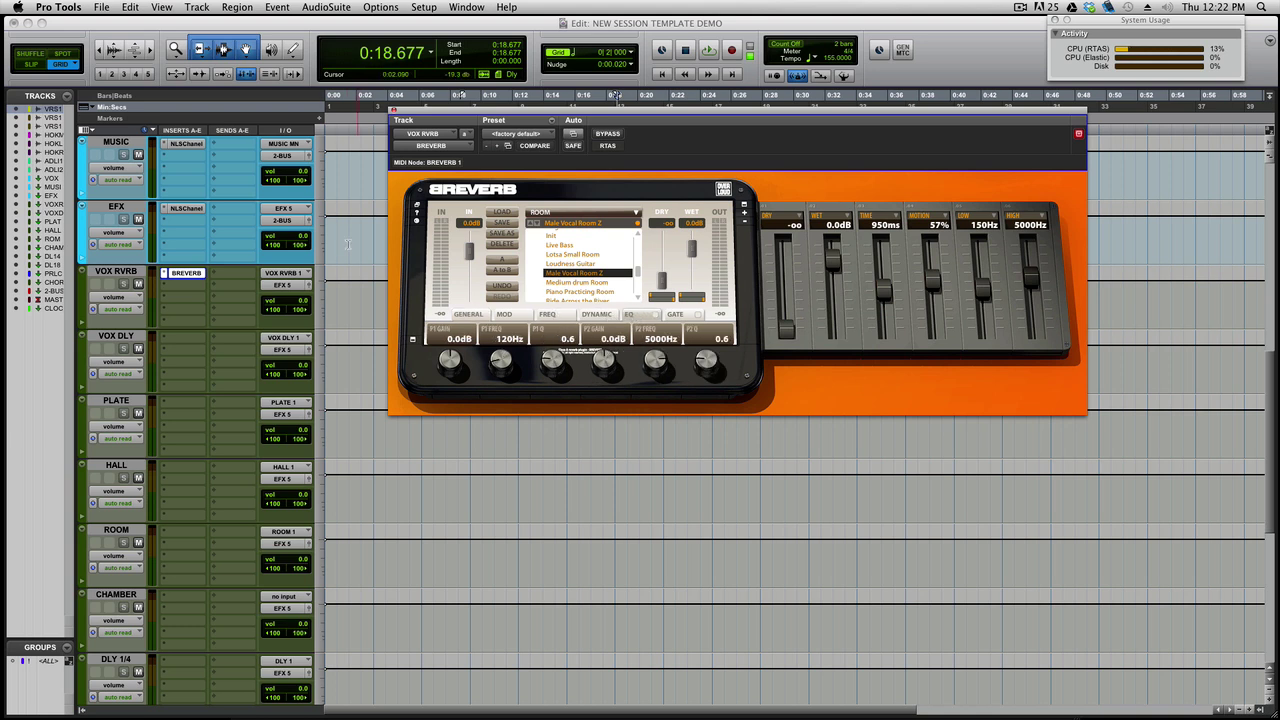
pyautogui.click(392, 111)
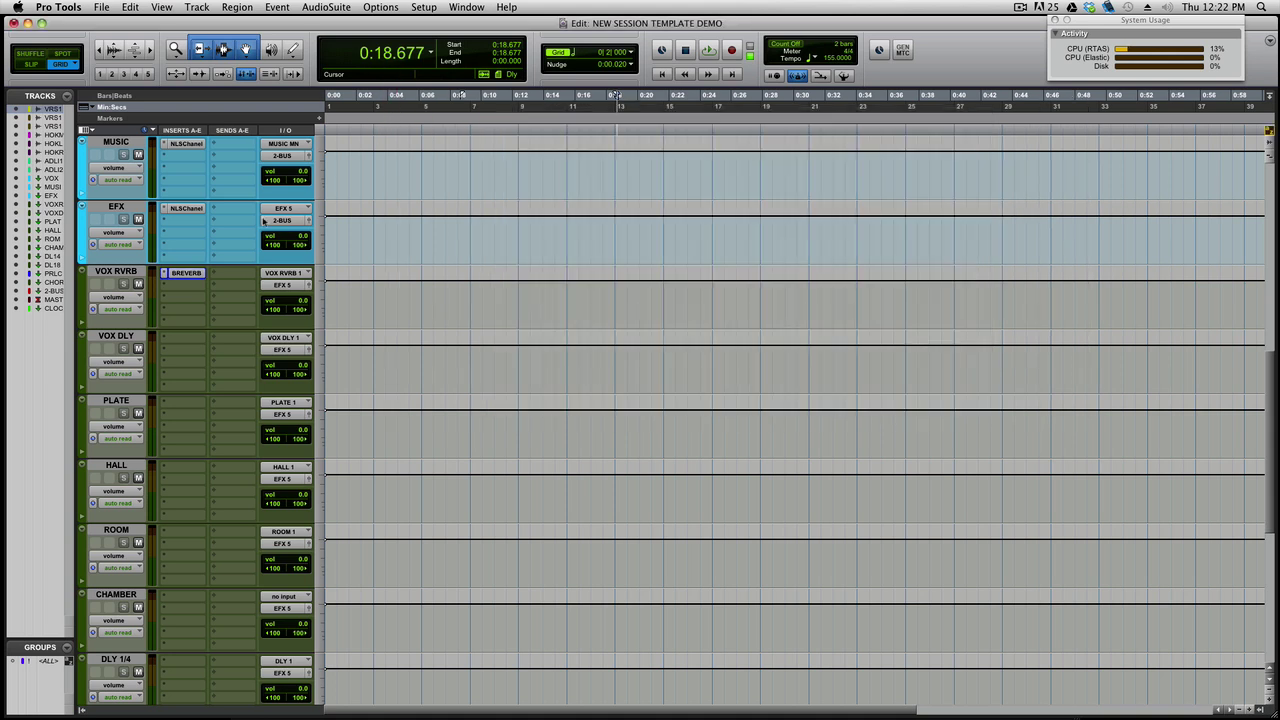
# Insert the stereo EchoBoy delay in the first insert slot of the VOX DLY track.
pyautogui.click(182, 336)
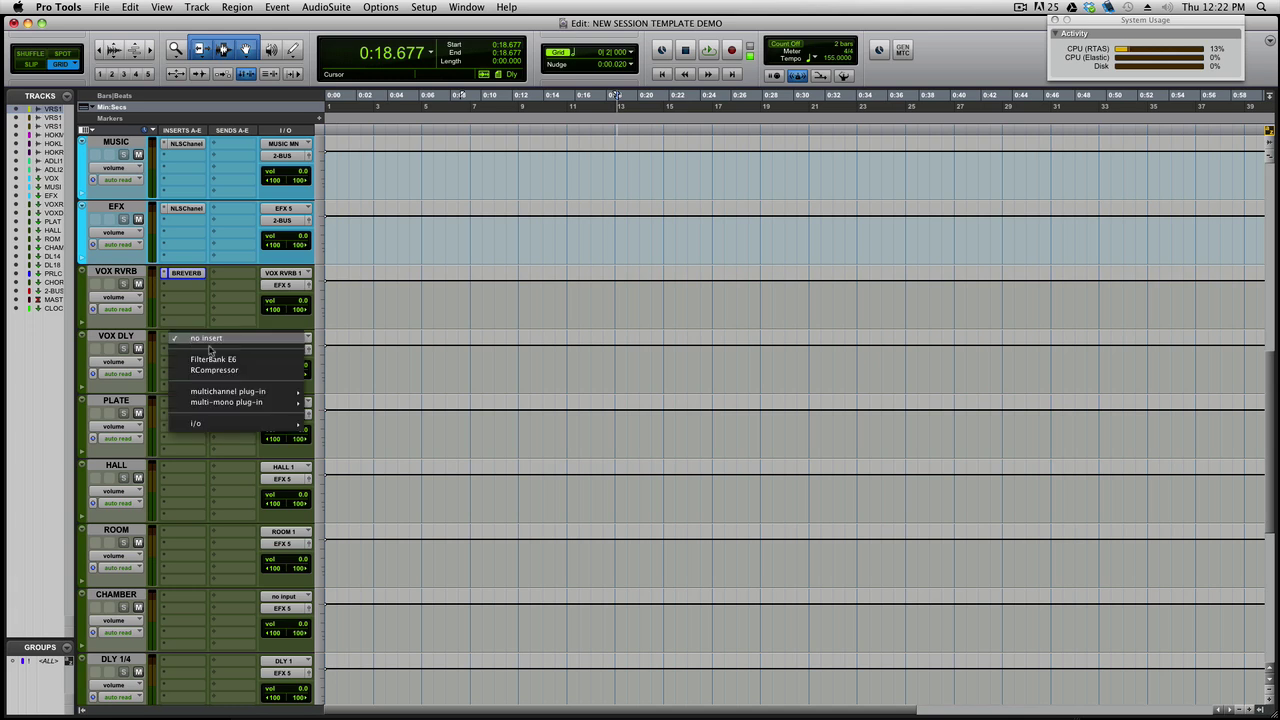
pyautogui.moveTo(230, 391)
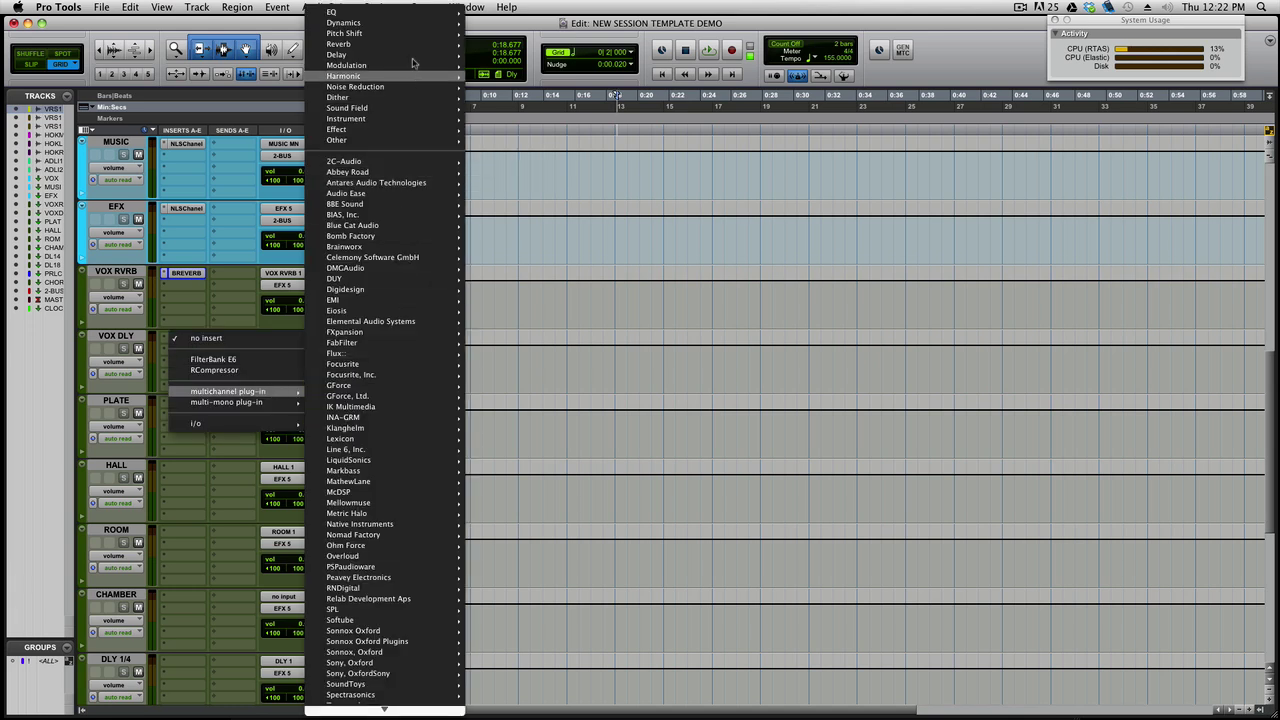
pyautogui.moveTo(412, 56)
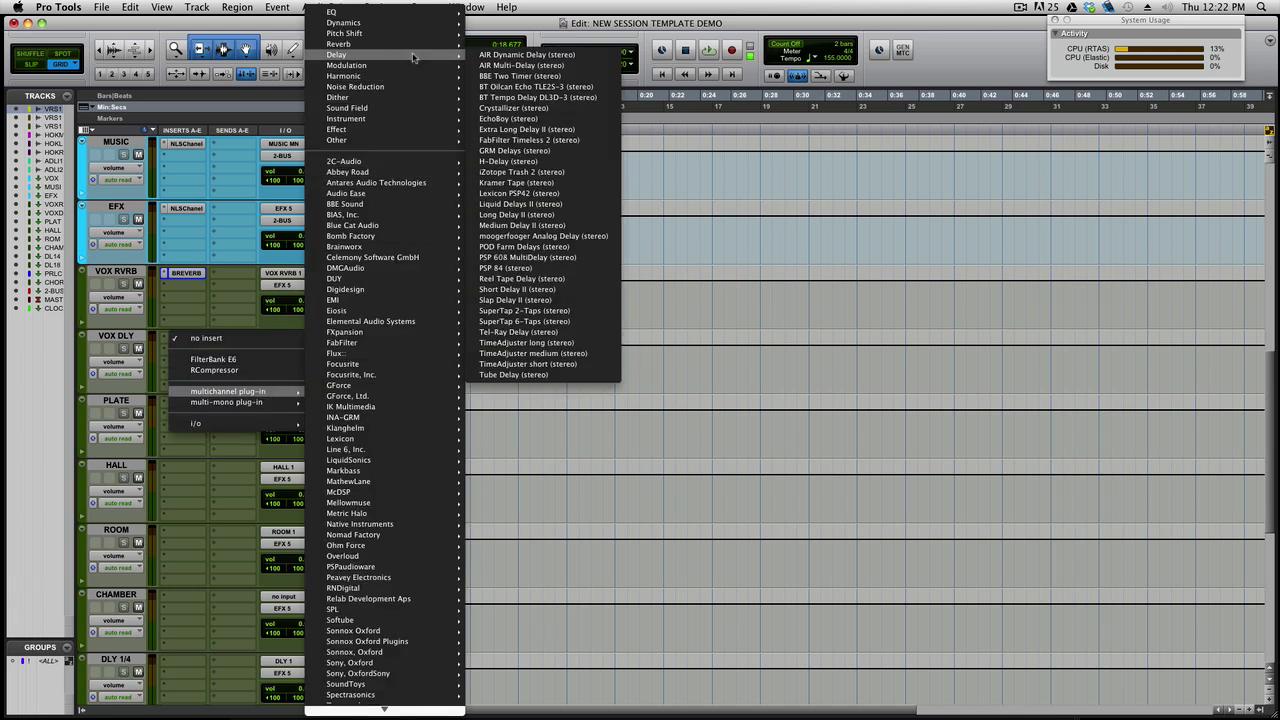
pyautogui.click(561, 119)
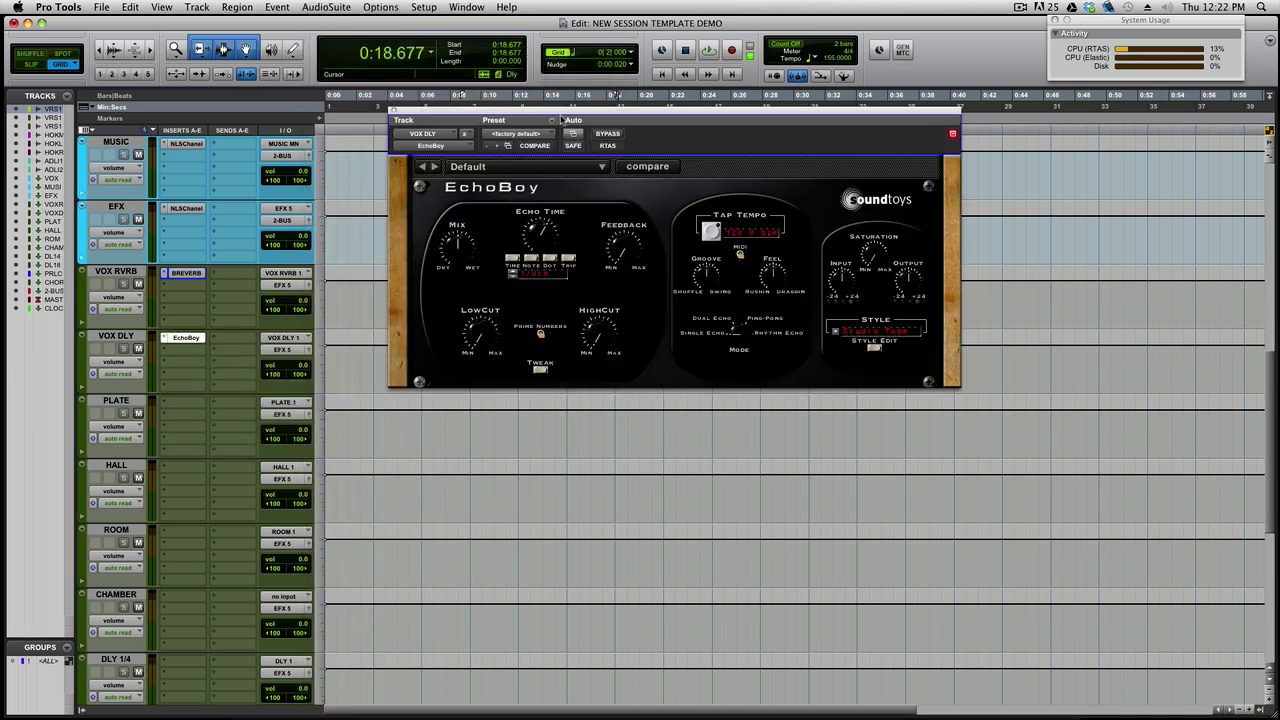
# Load the Vocal FX preset PopStarRadioEcho in EchoBoy, turn its Mix up towards wet, and close the plug-in window.
pyautogui.click(515, 166)
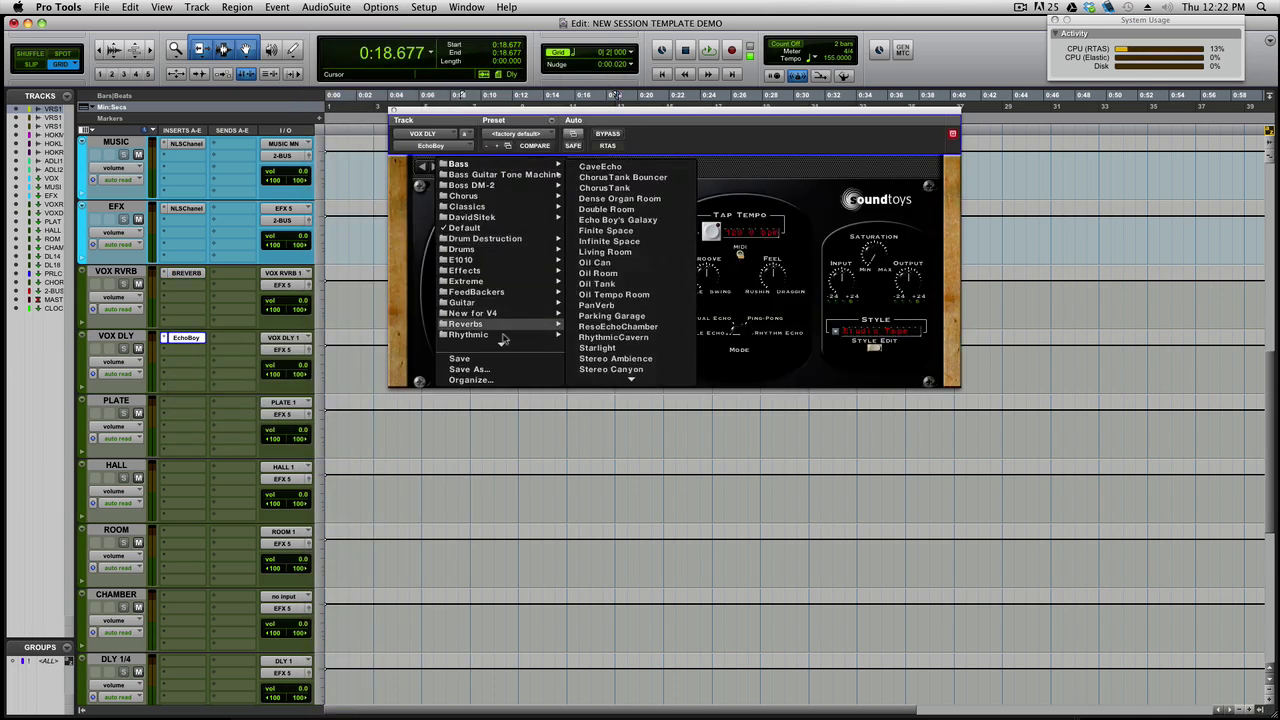
pyautogui.moveTo(504, 347)
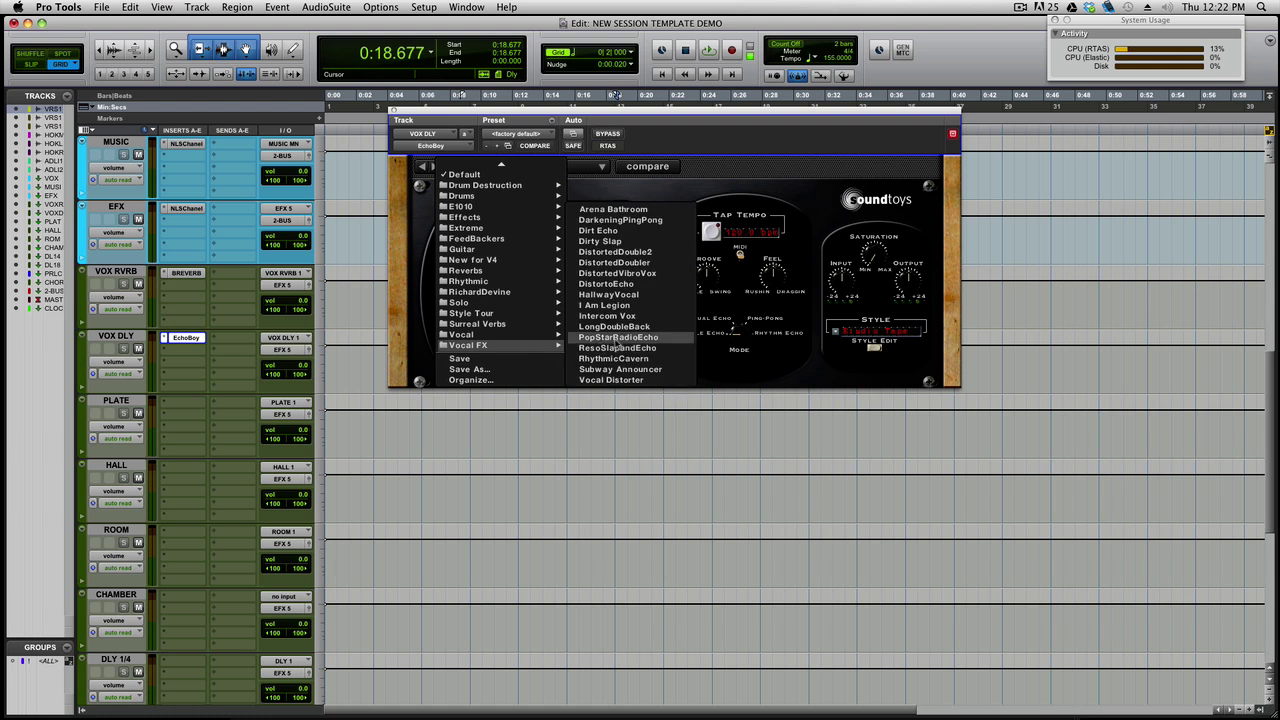
pyautogui.click(618, 338)
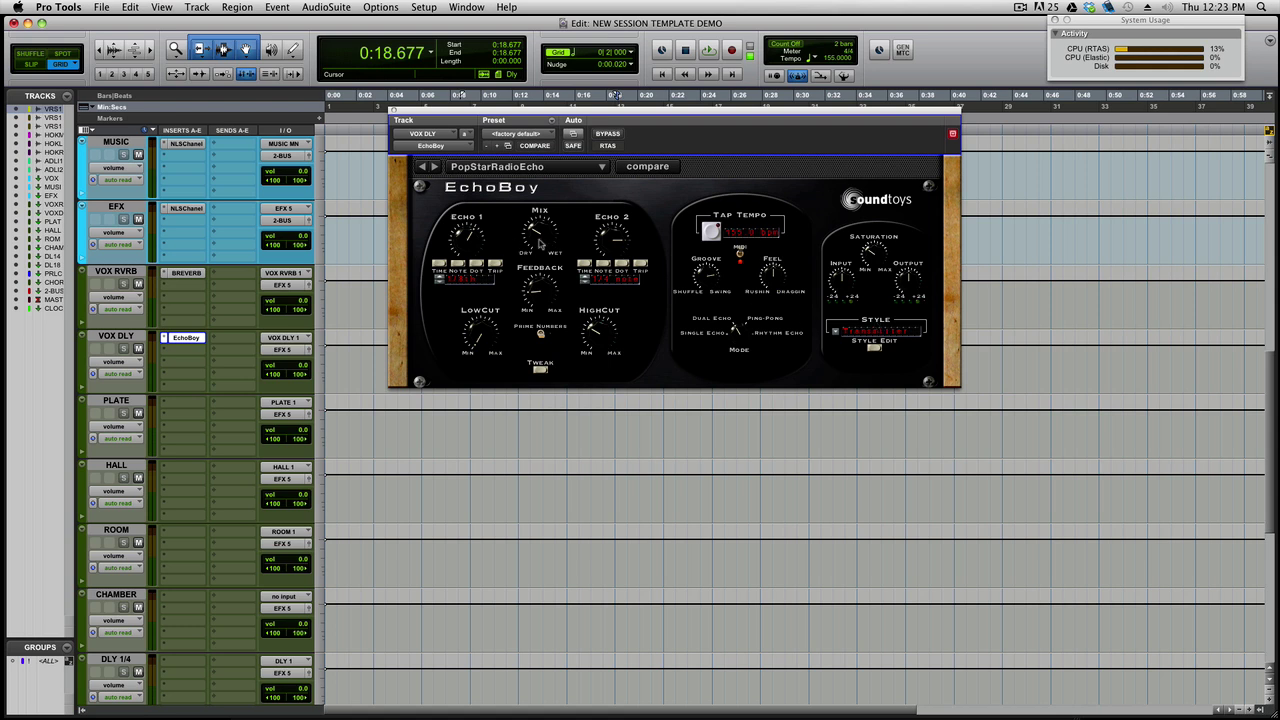
pyautogui.moveTo(536, 240); pyautogui.dragTo(541, 188)
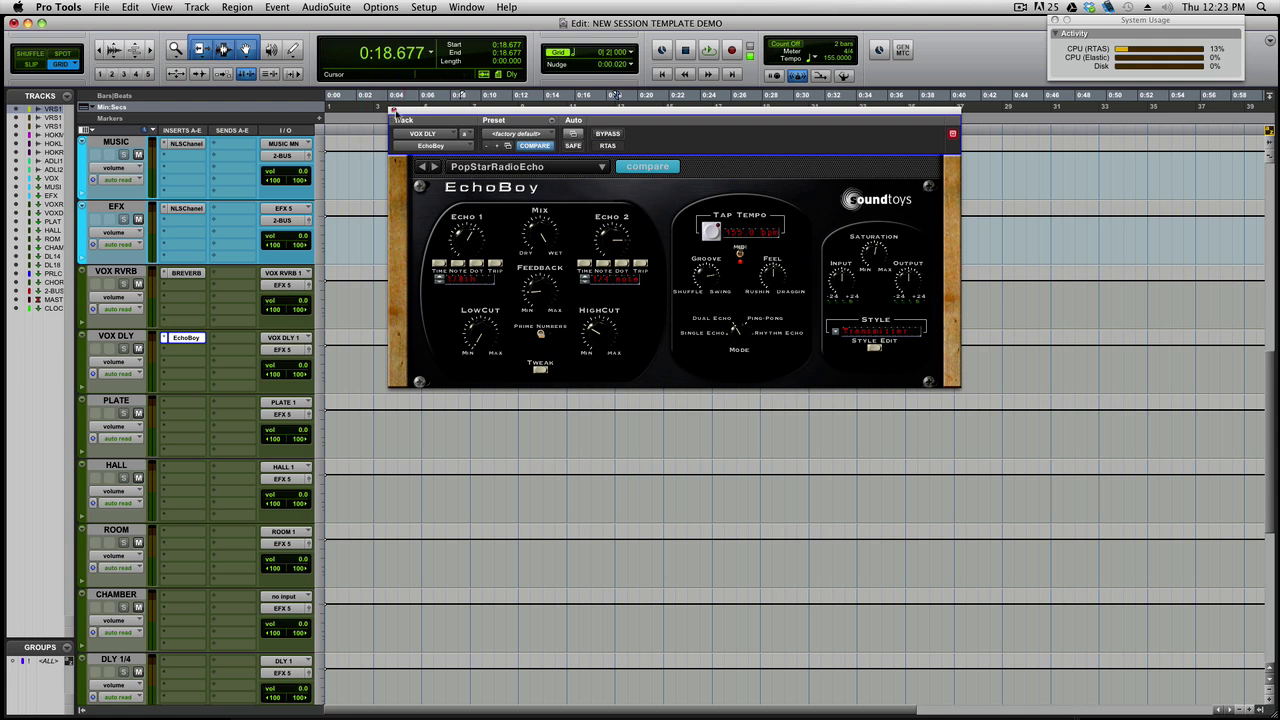
pyautogui.click(394, 111)
# Insert the stereo RVerb reverb in the first insert slot of the PLATE track.
pyautogui.click(189, 403)
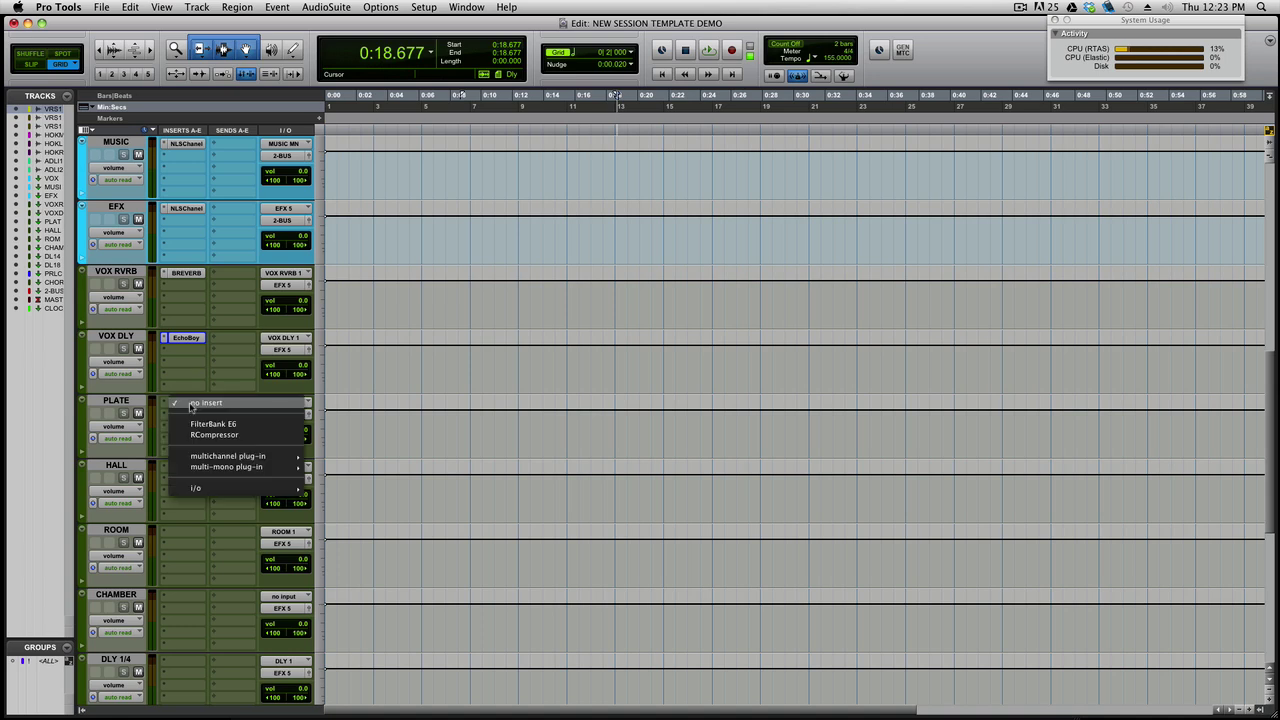
pyautogui.moveTo(228, 456)
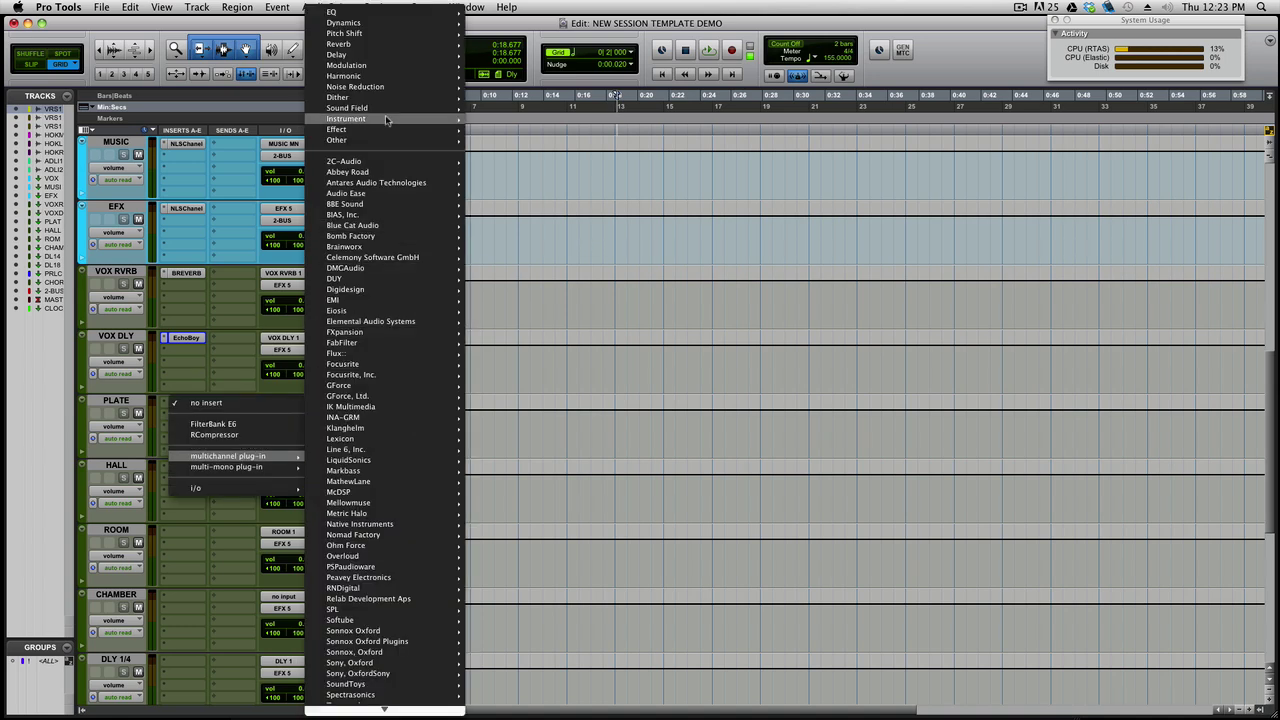
pyautogui.moveTo(410, 45)
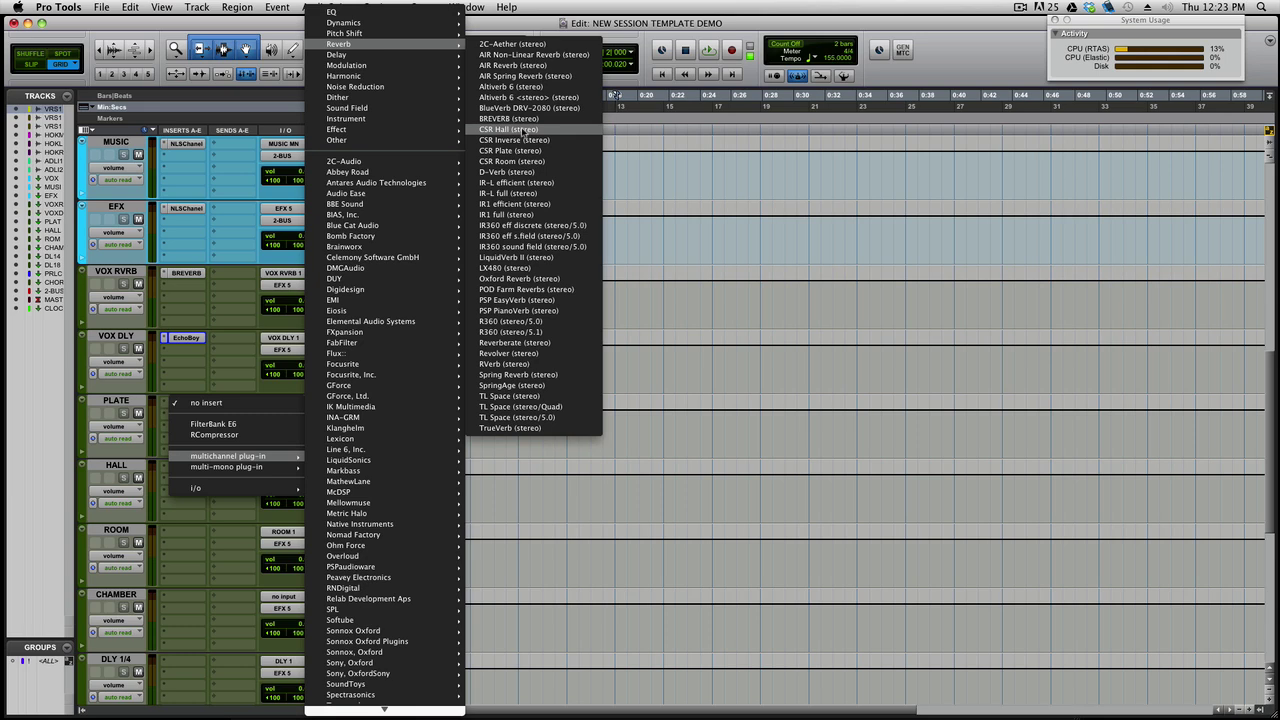
pyautogui.click(541, 365)
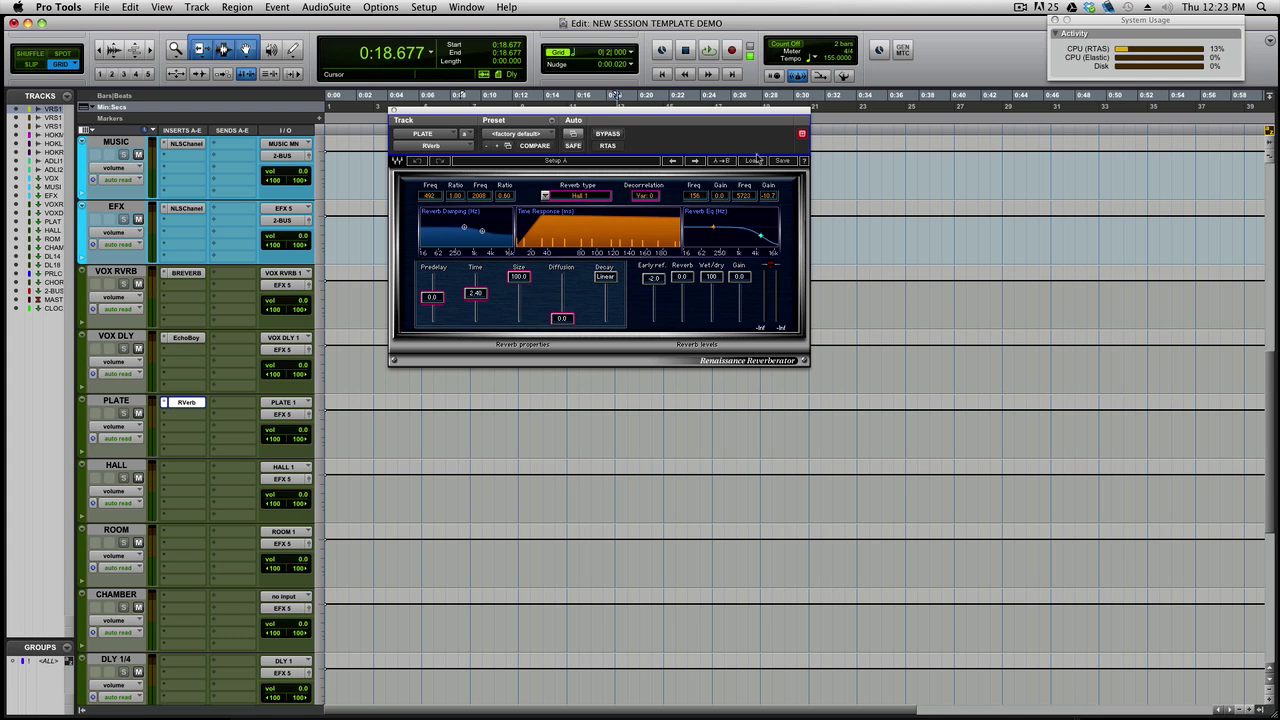
# Load the Medium Dark Plate preset in the PLATE track's RVerb and close the plug-in window.
pyautogui.click(757, 158)
pyautogui.moveTo(858, 270)
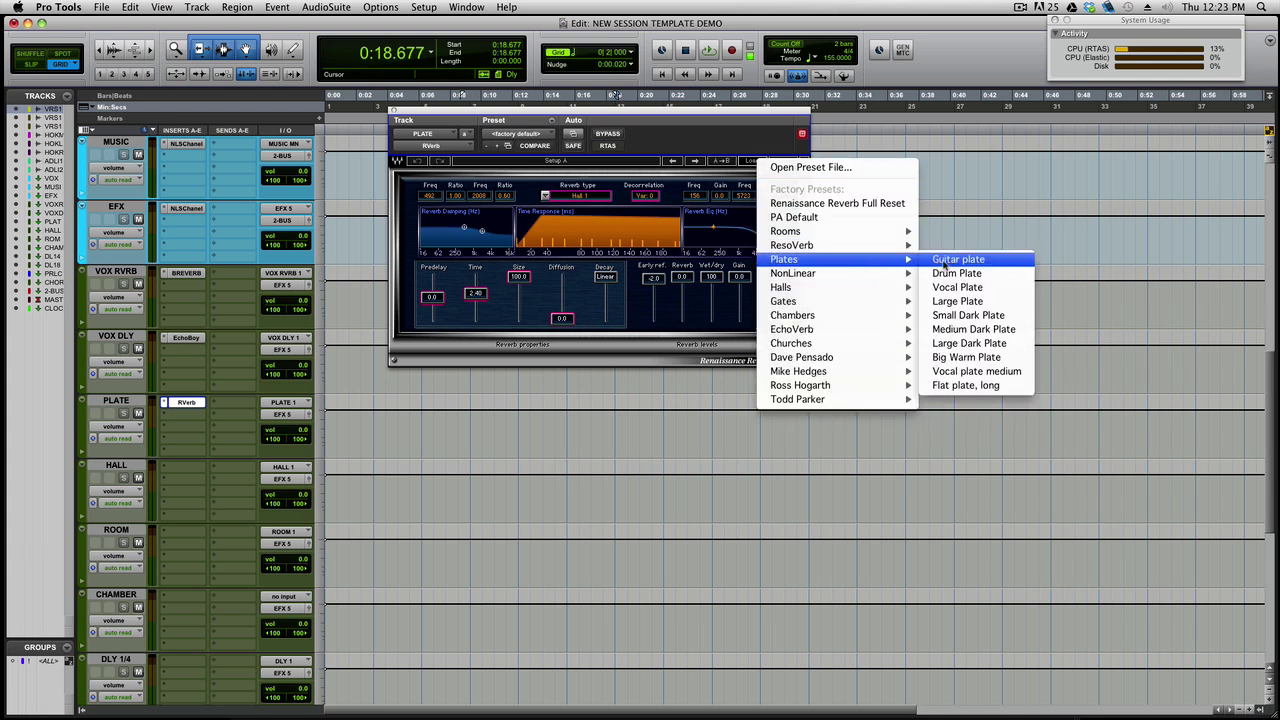
pyautogui.click(971, 328)
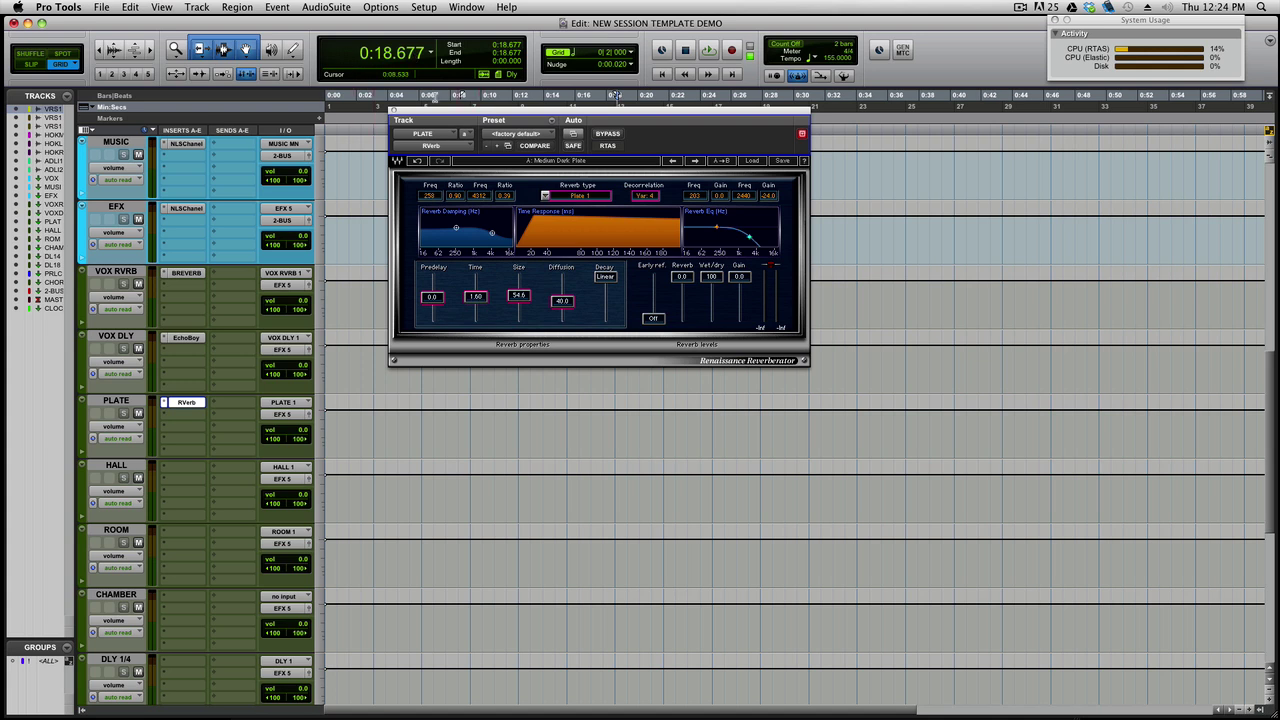
pyautogui.click(393, 110)
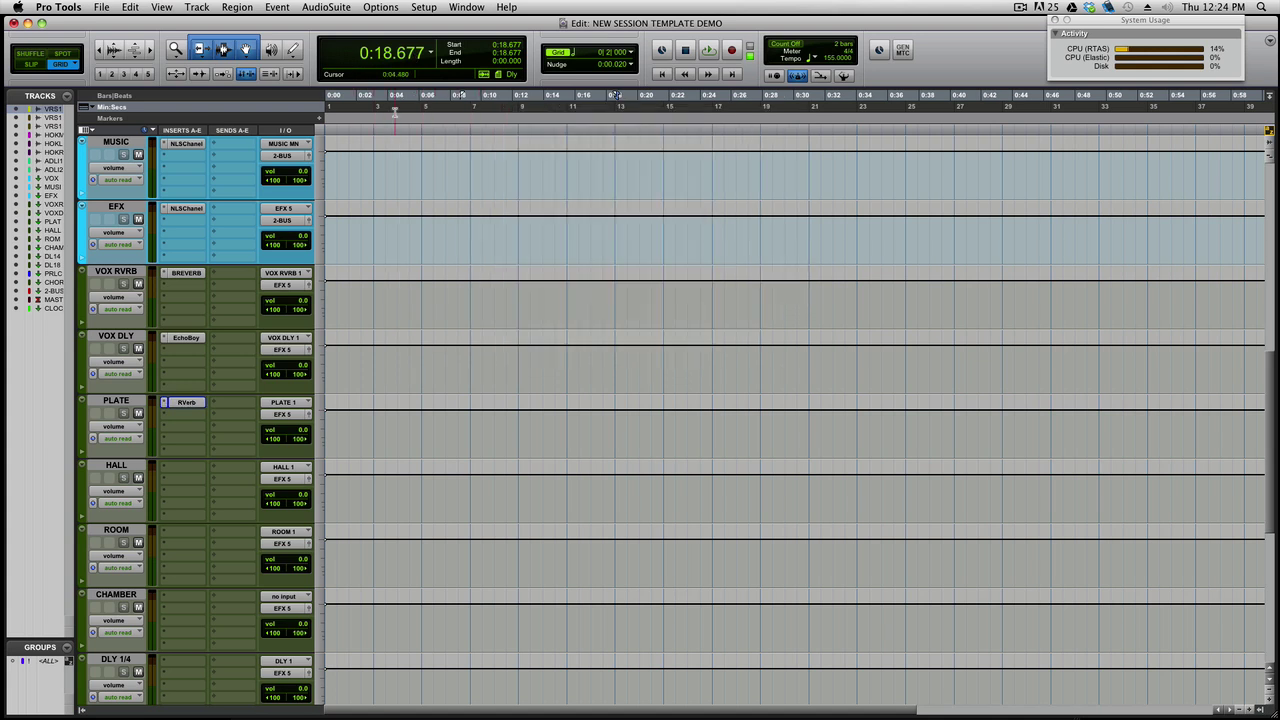
# Insert the stereo BREVERB reverb in the first insert slot of the HALL track.
pyautogui.click(186, 465)
pyautogui.moveTo(245, 520)
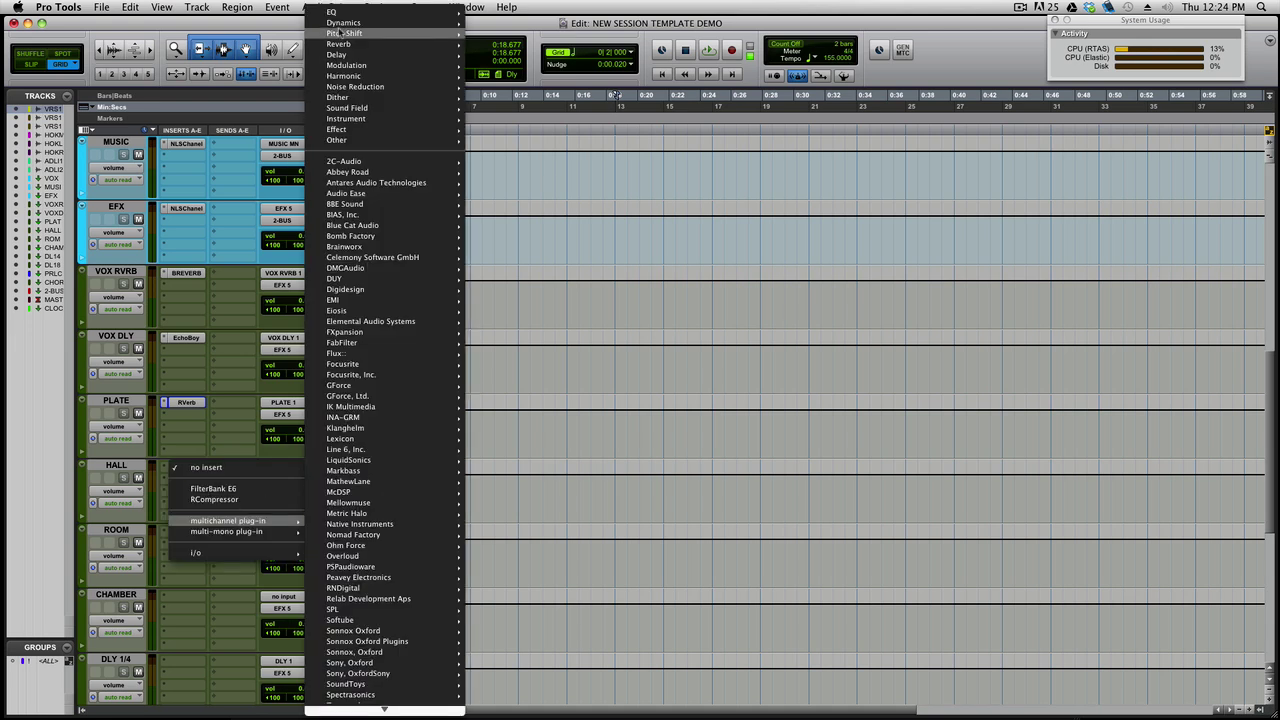
pyautogui.moveTo(345, 44)
pyautogui.click(549, 118)
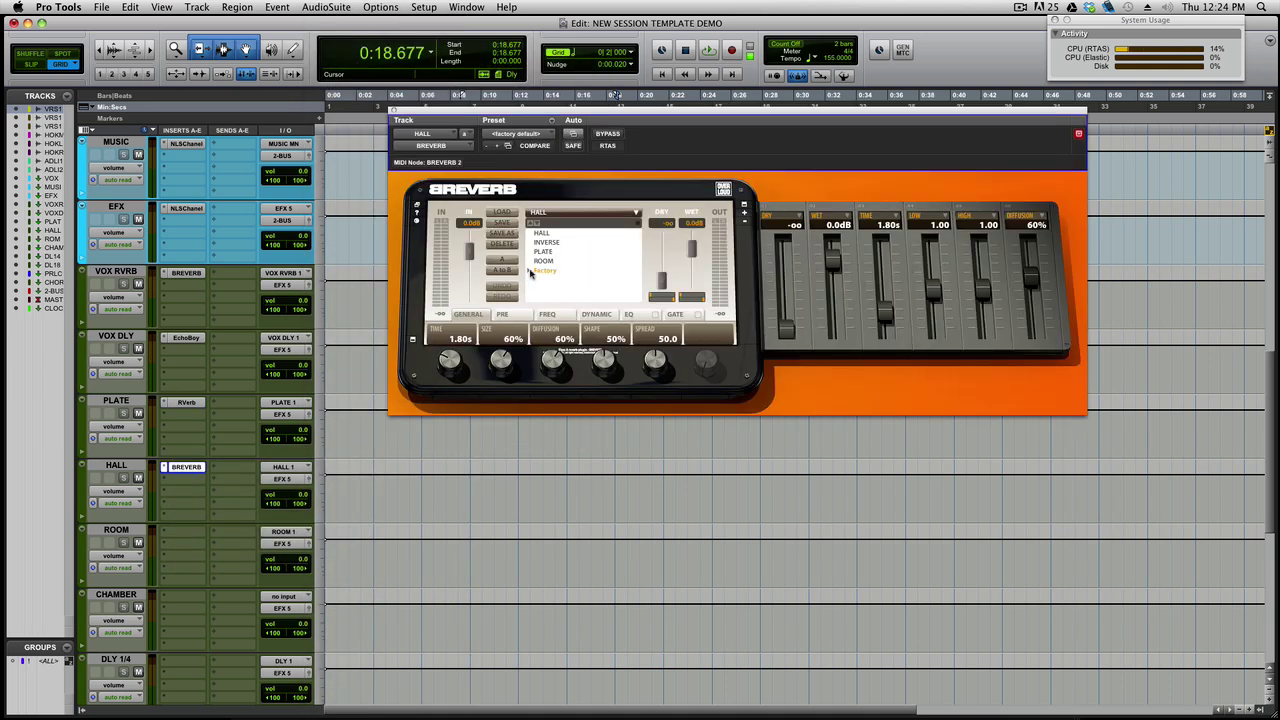
# Load the factory hall preset A Cappella Vox in the HALL track's BREVERB, shorten its reverb time, and close the plug-in window.
pyautogui.click(528, 271)
pyautogui.click(533, 280)
pyautogui.scroll(-5, 555, 278)
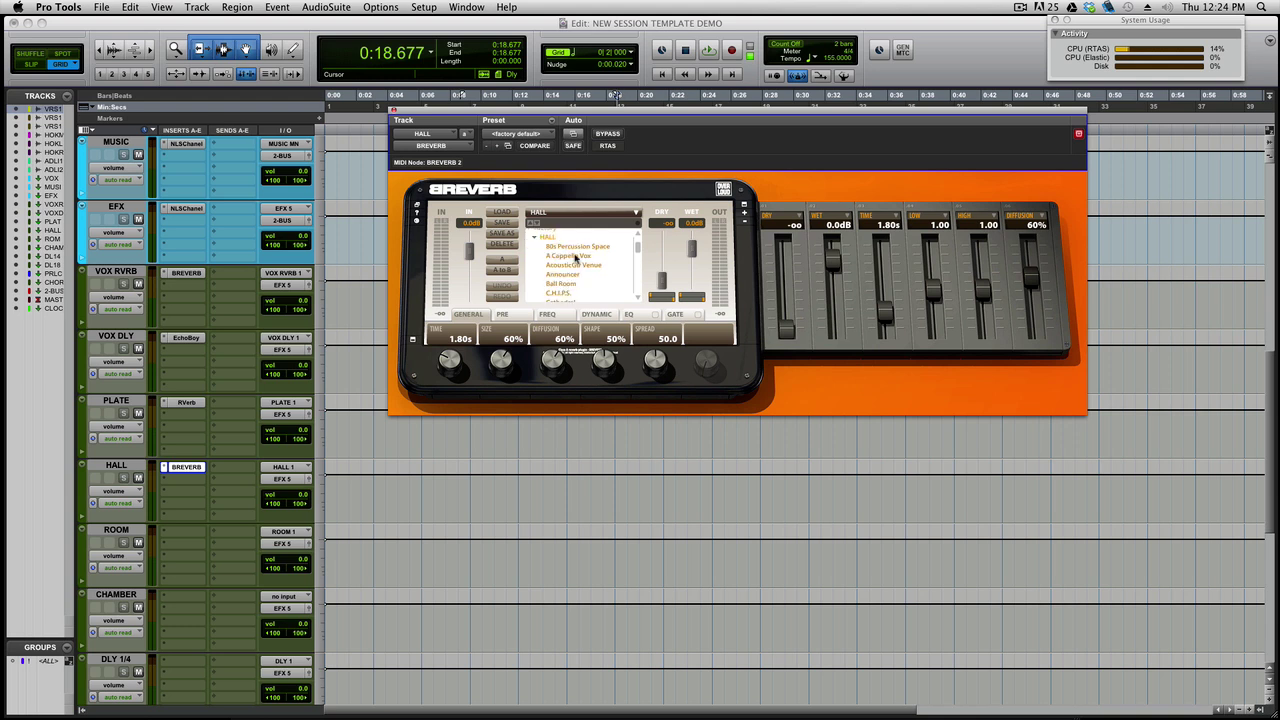
pyautogui.click(572, 256)
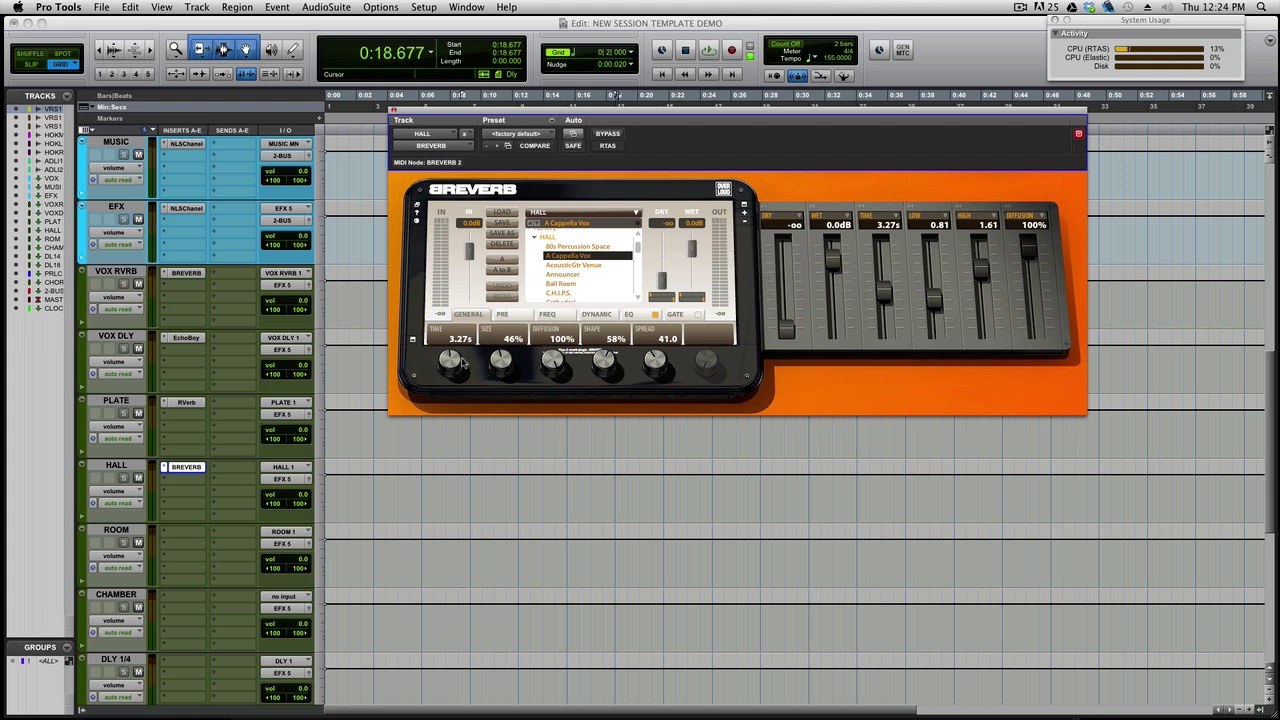
pyautogui.moveTo(451, 362); pyautogui.dragTo(451, 404)
pyautogui.click(398, 113)
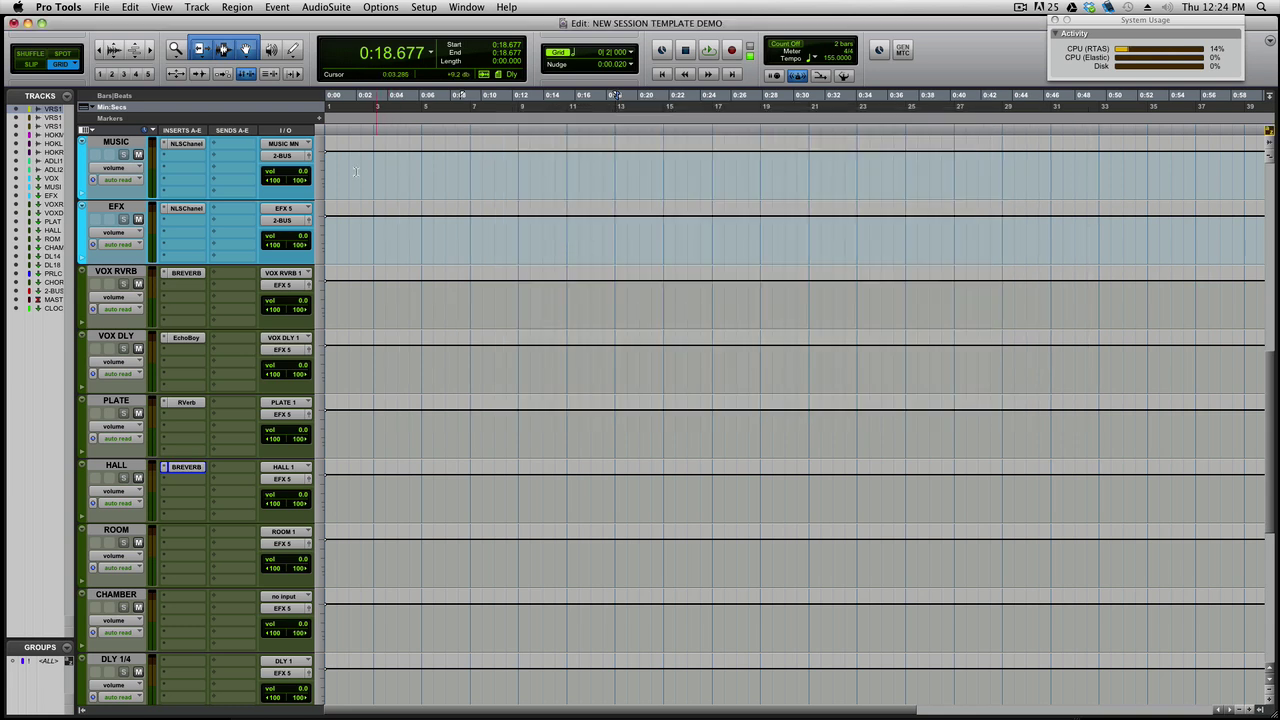
# Insert the stereo D-Verb reverb in the first insert slot of the ROOM track.
pyautogui.click(189, 531)
pyautogui.moveTo(248, 588)
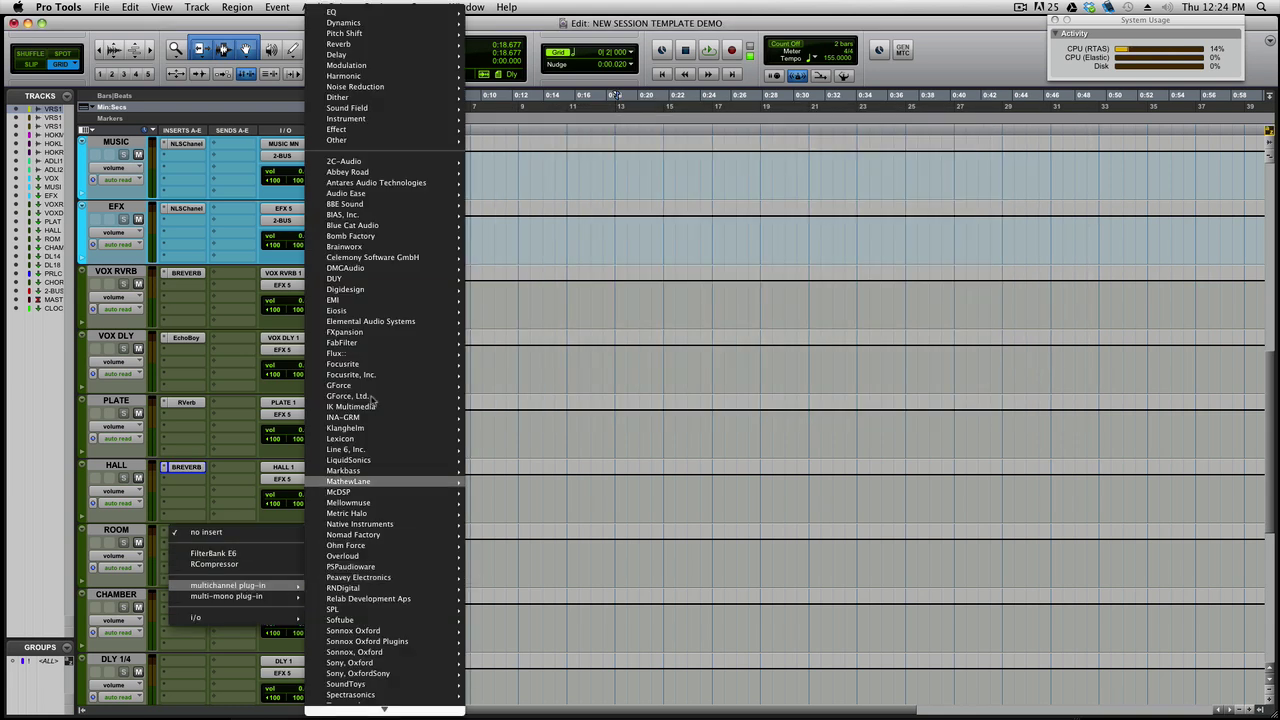
pyautogui.moveTo(400, 44)
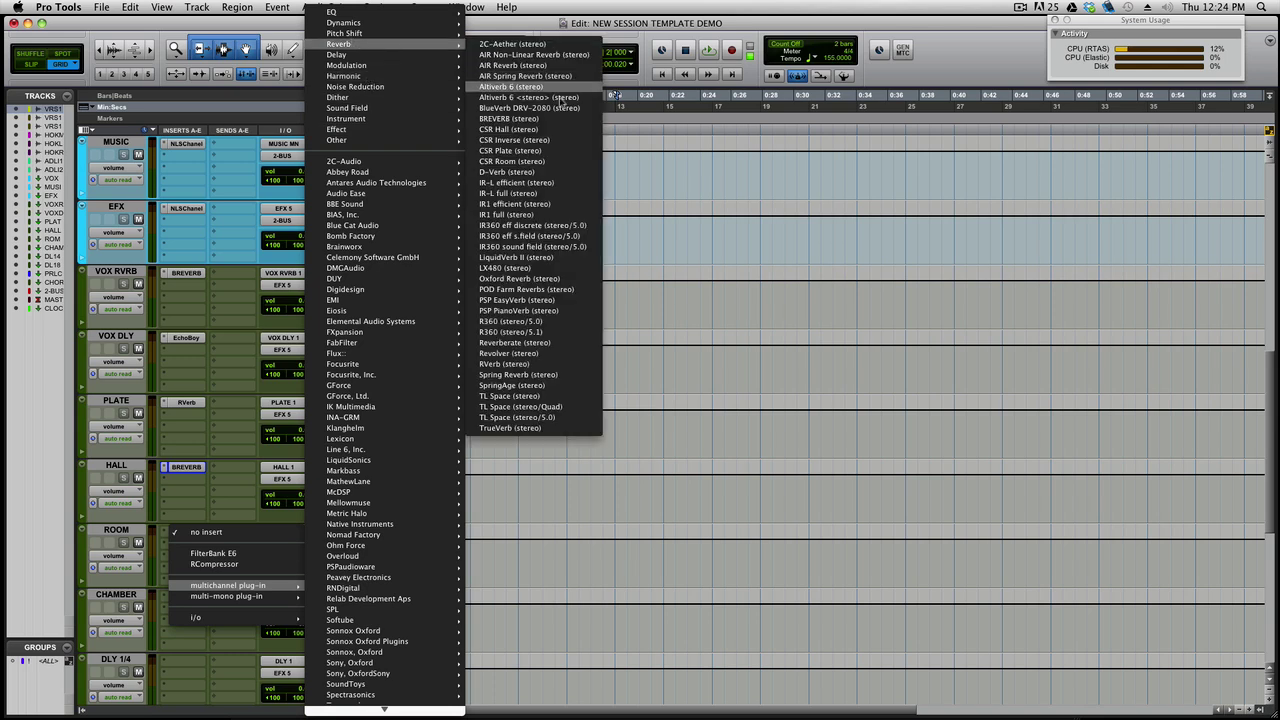
pyautogui.click(545, 172)
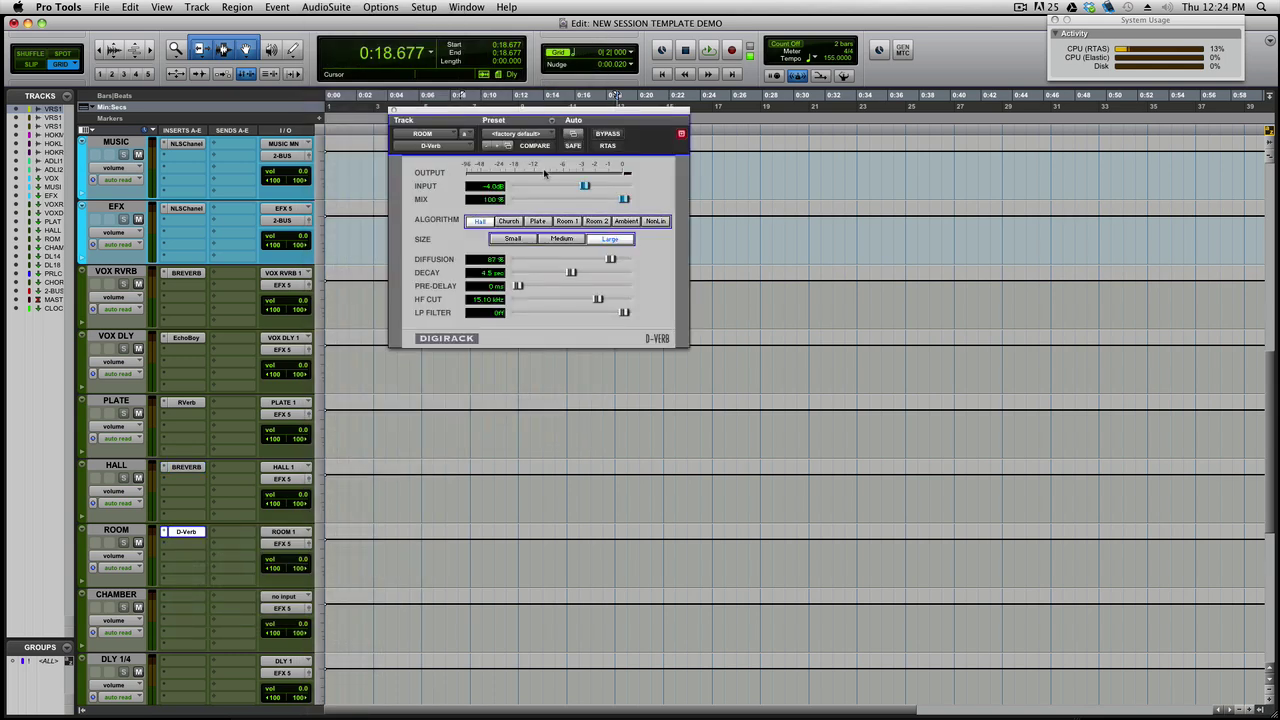
# Switch the ROOM track's D-Verb to the Room 2 algorithm, raise its input level, and close the plug-in window.
pyautogui.click(600, 222)
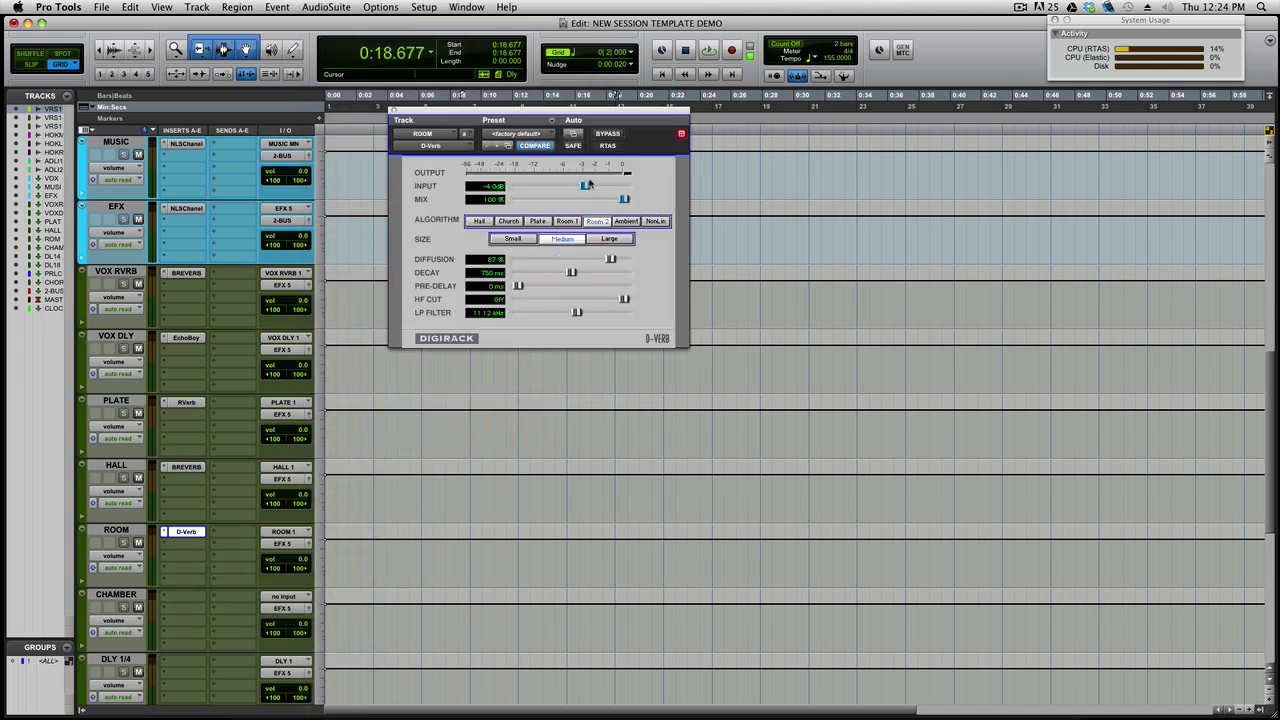
pyautogui.moveTo(585, 186); pyautogui.dragTo(634, 190)
pyautogui.click(392, 111)
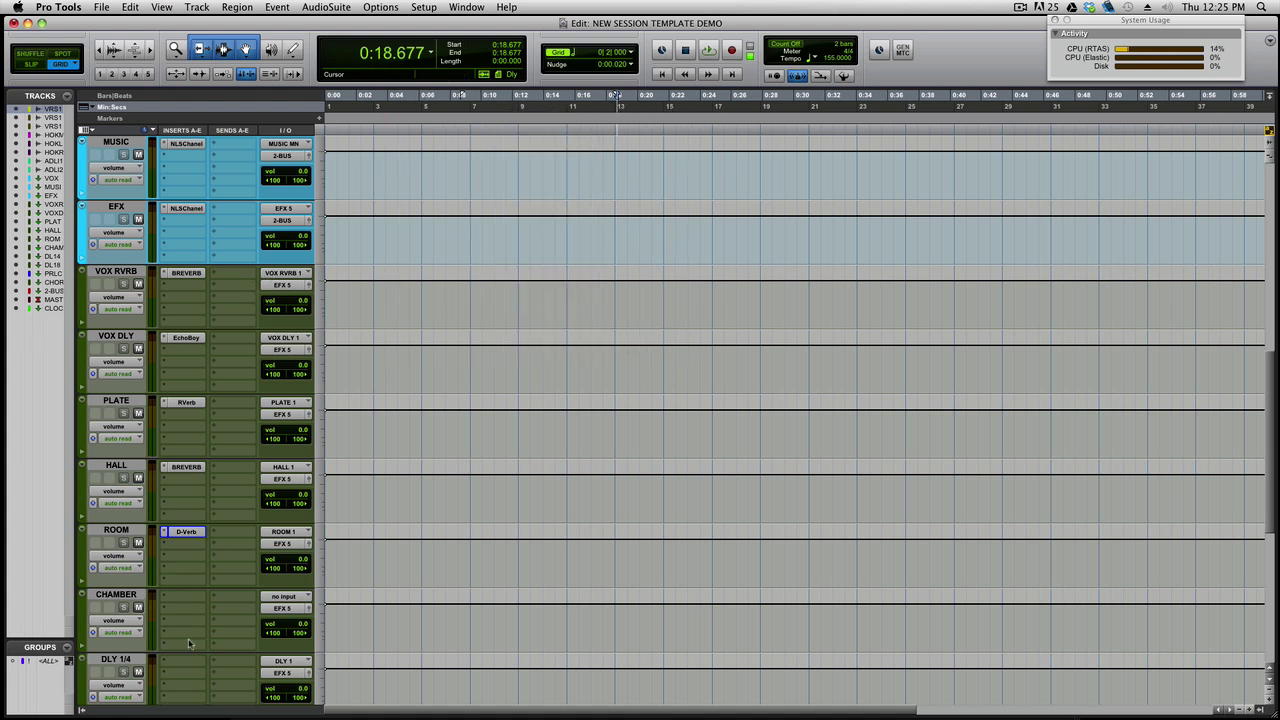
# Insert the stereo Extra Long Delay II in the first insert slot of the DLY 1/4 track.
pyautogui.scroll(-2, 229, 630)
pyautogui.scroll(-1, 229, 625)
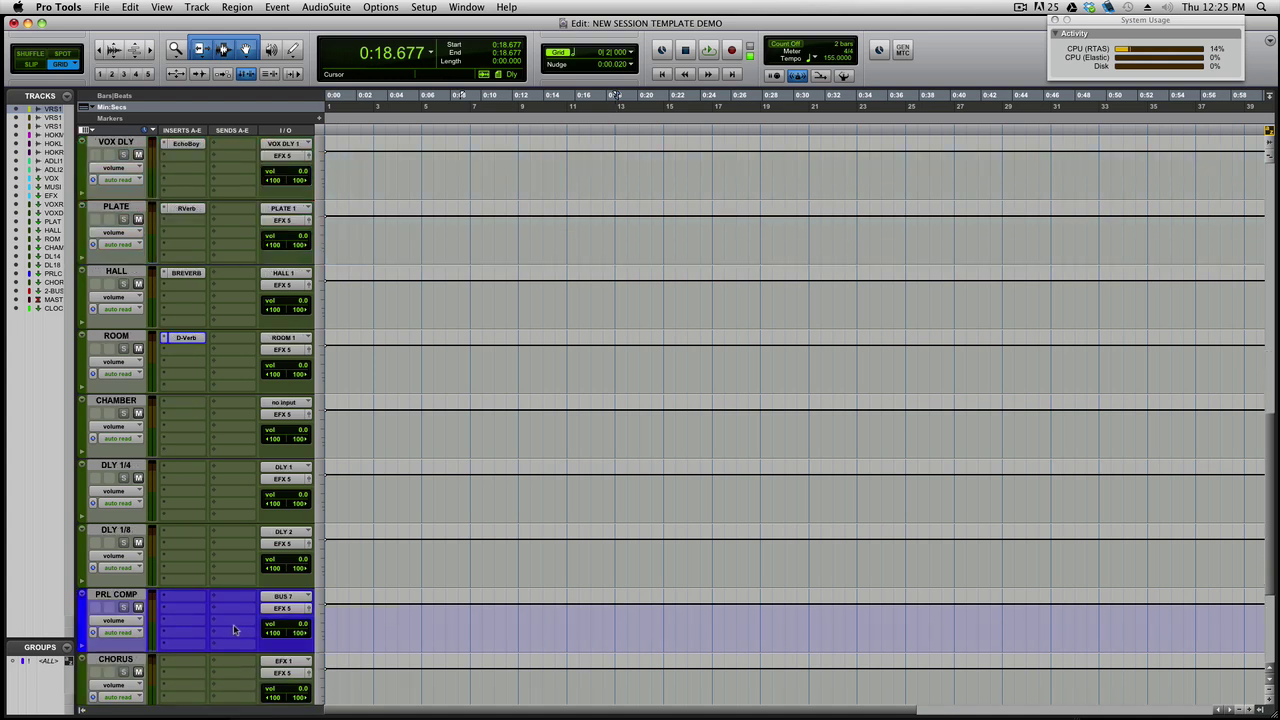
pyautogui.click(122, 400)
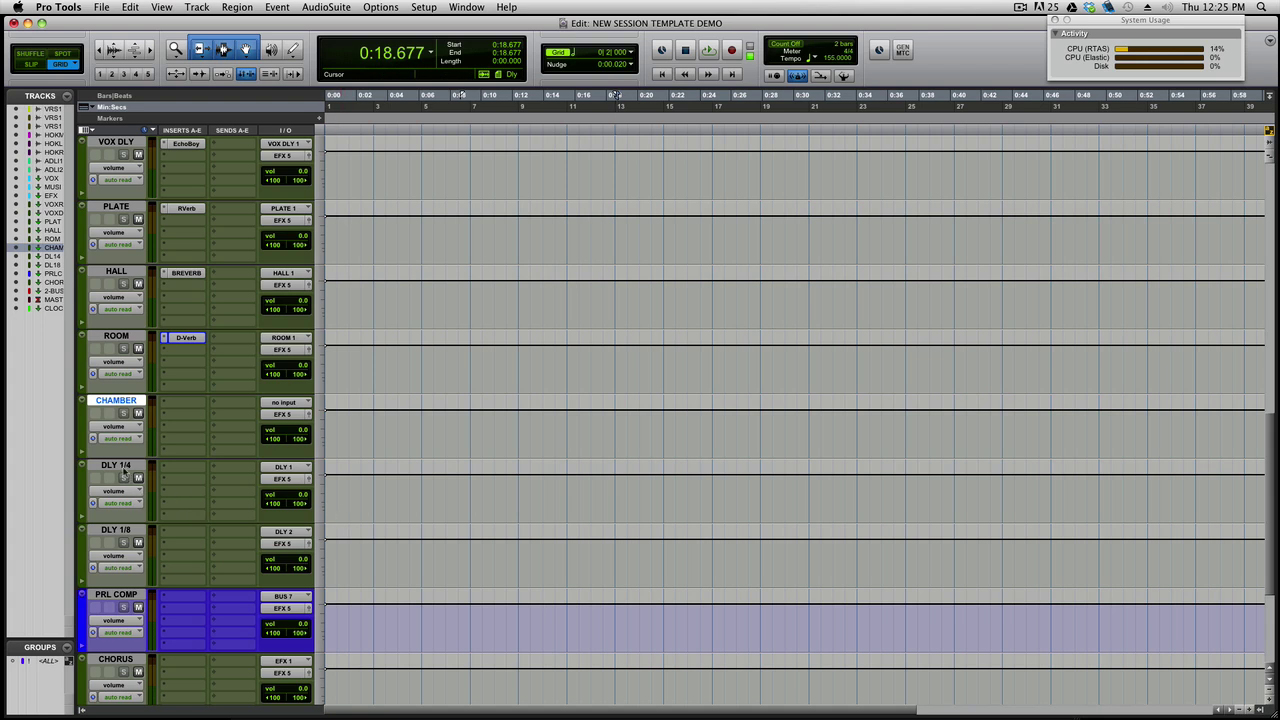
pyautogui.click(181, 467)
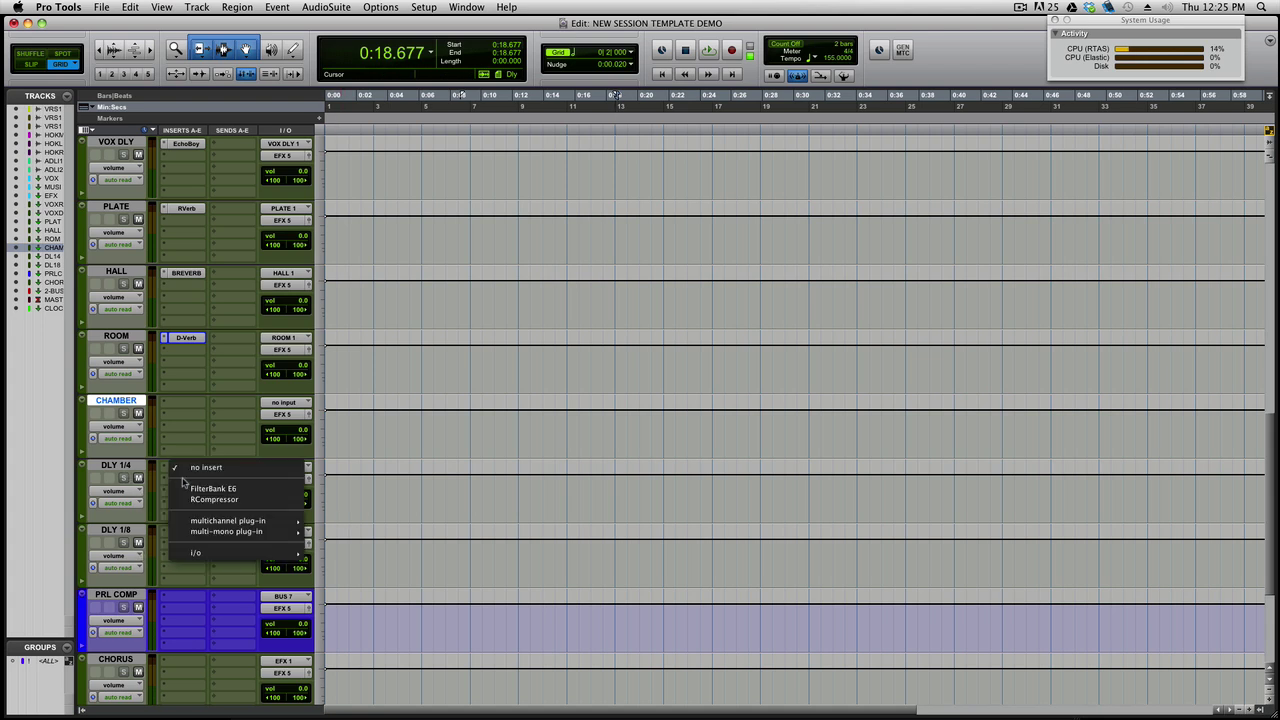
pyautogui.moveTo(193, 526)
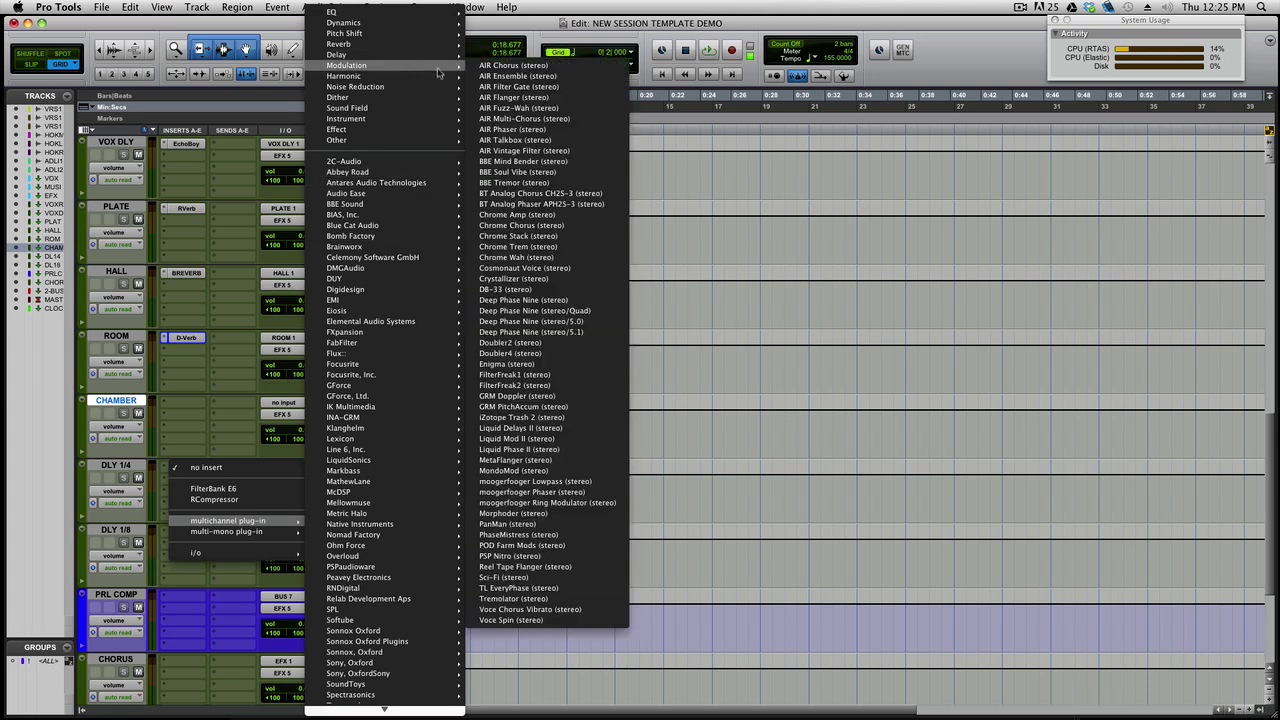
pyautogui.moveTo(386, 56)
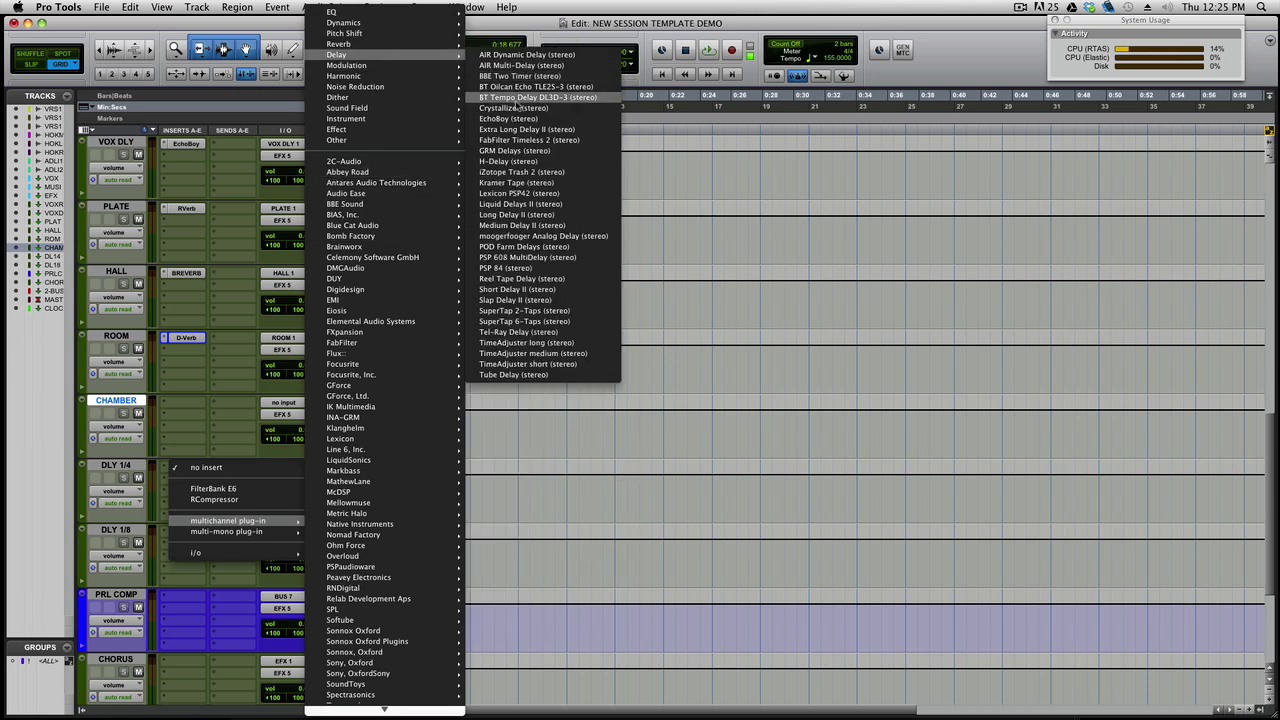
pyautogui.click(548, 131)
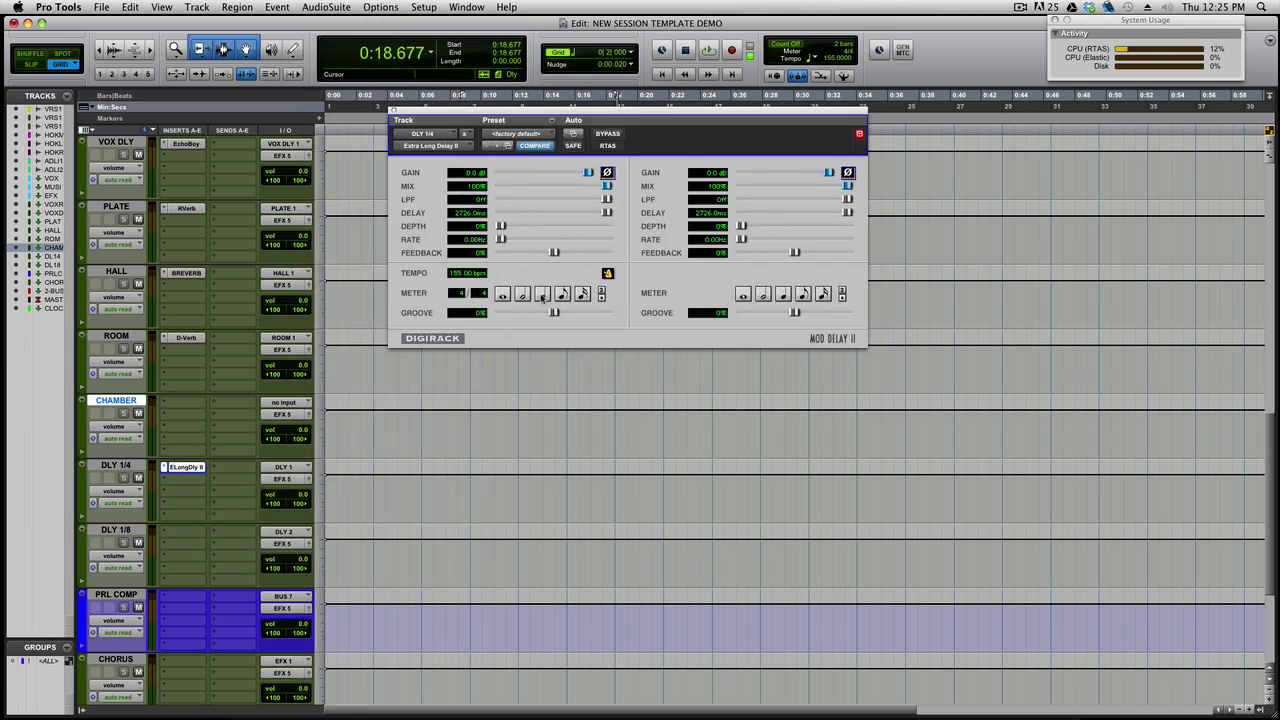
# Set both channels of the DLY 1/4 delay to quarter notes with feedback of about 25%, and close the plug-in window.
pyautogui.click(542, 294)
pyautogui.click(784, 295)
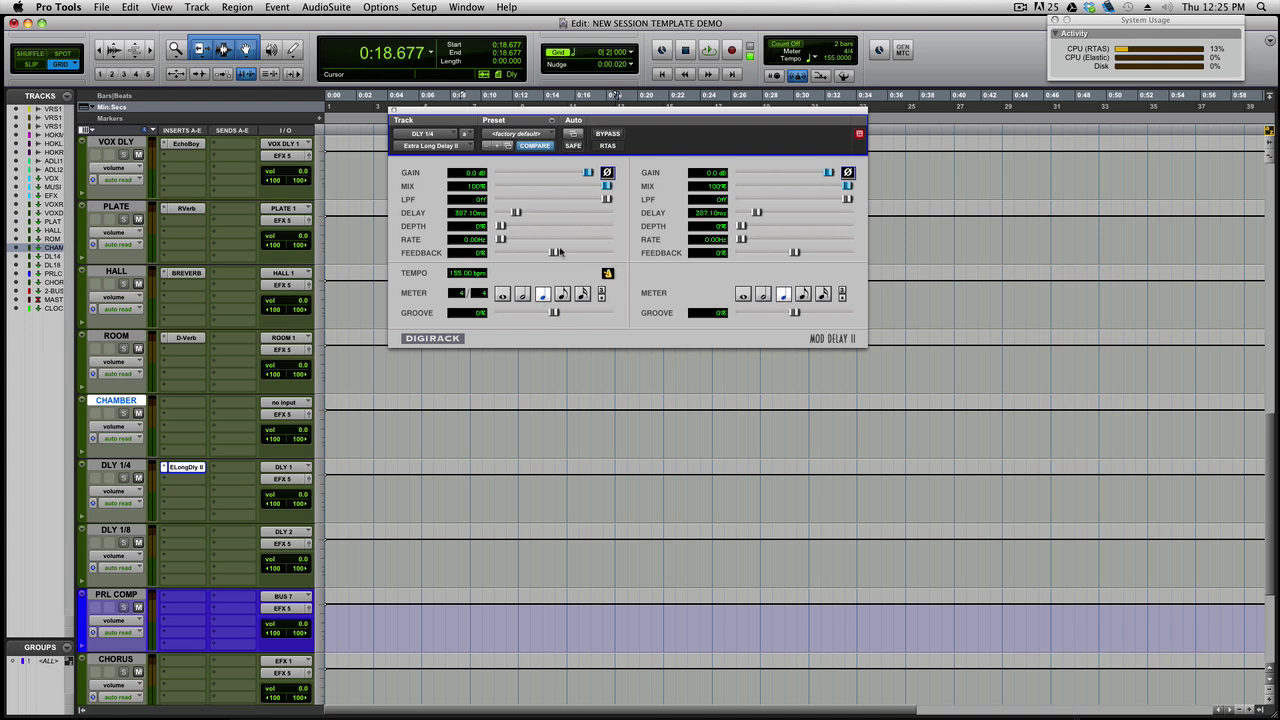
pyautogui.moveTo(558, 253); pyautogui.dragTo(569, 253)
pyautogui.moveTo(795, 253); pyautogui.dragTo(810, 256)
pyautogui.click(394, 111)
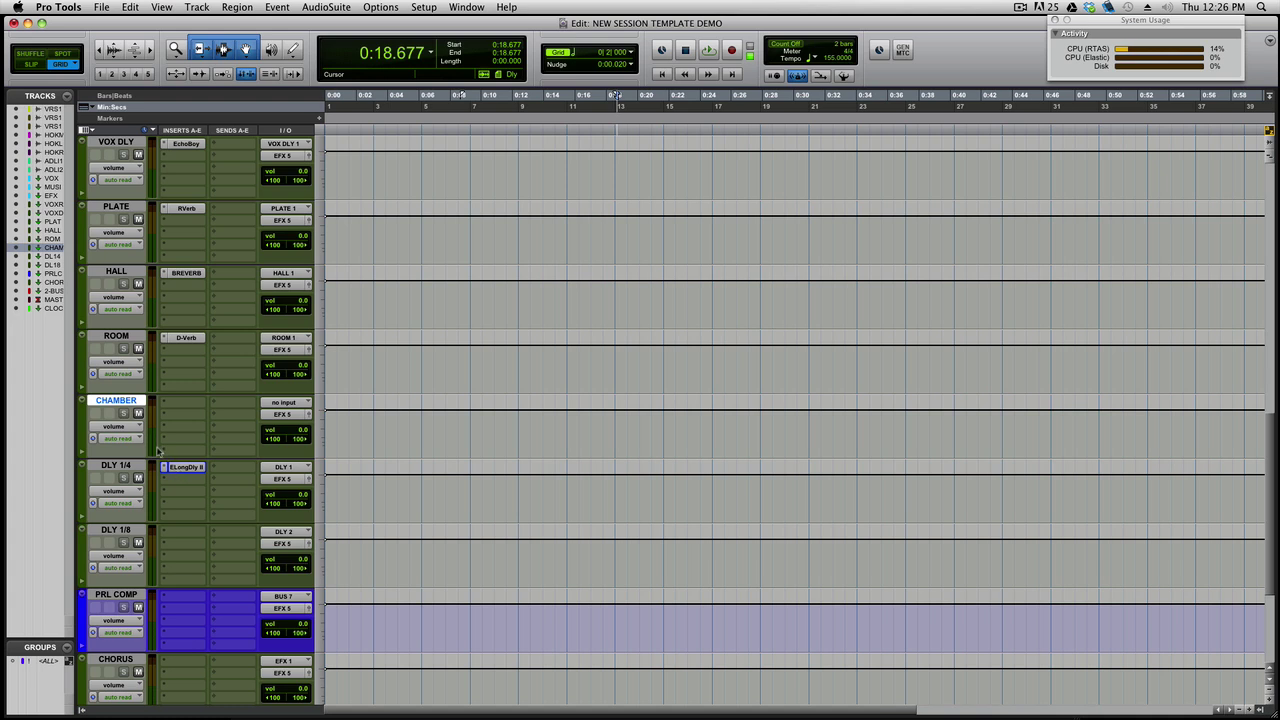
# Move the DLY 1/4 delay's settings over as a copy on the DLY 1/8 track, set both channels to eighth notes, and close its window.
pyautogui.moveTo(190, 468); pyautogui.dragTo(190, 536)
pyautogui.click(190, 534)
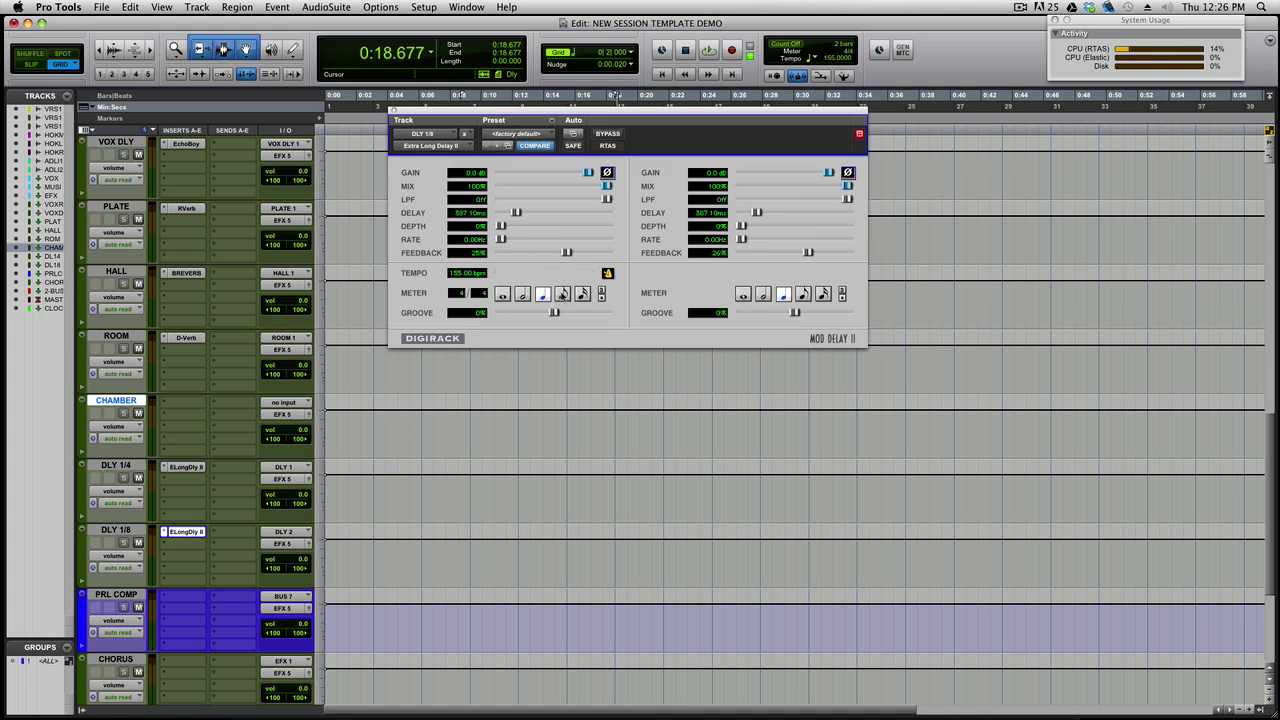
pyautogui.click(562, 293)
pyautogui.click(803, 293)
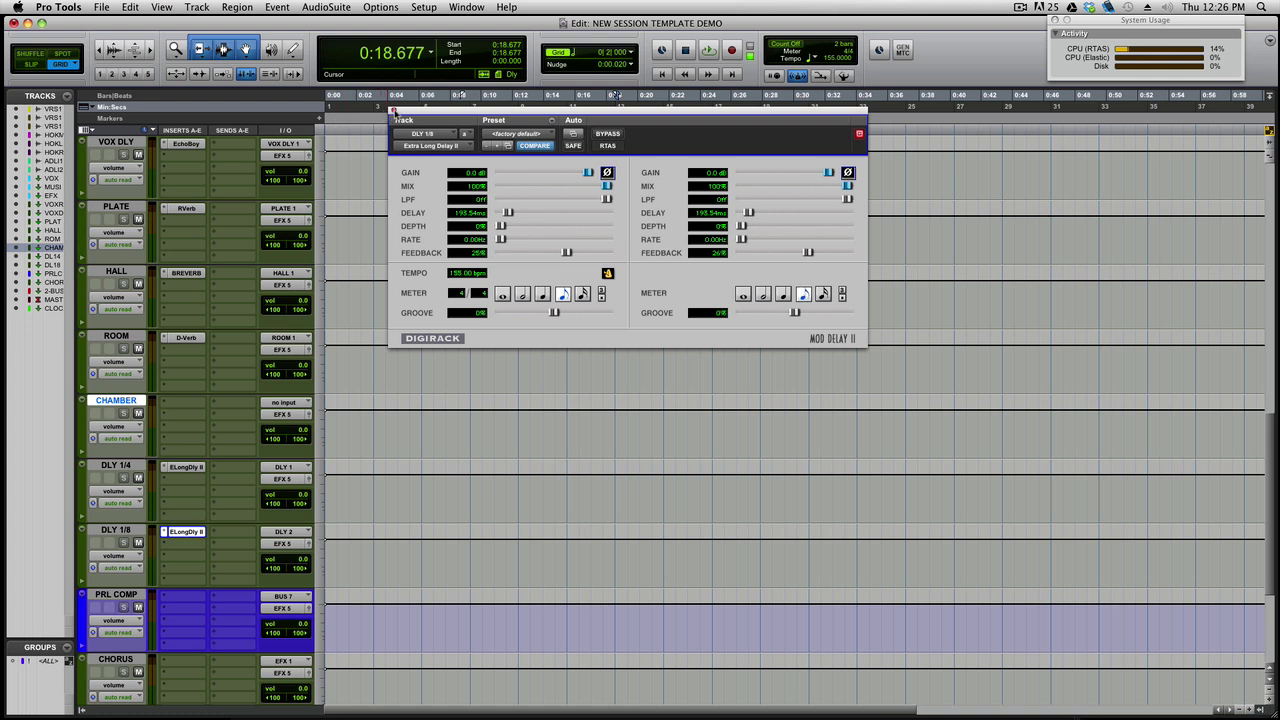
pyautogui.click(392, 110)
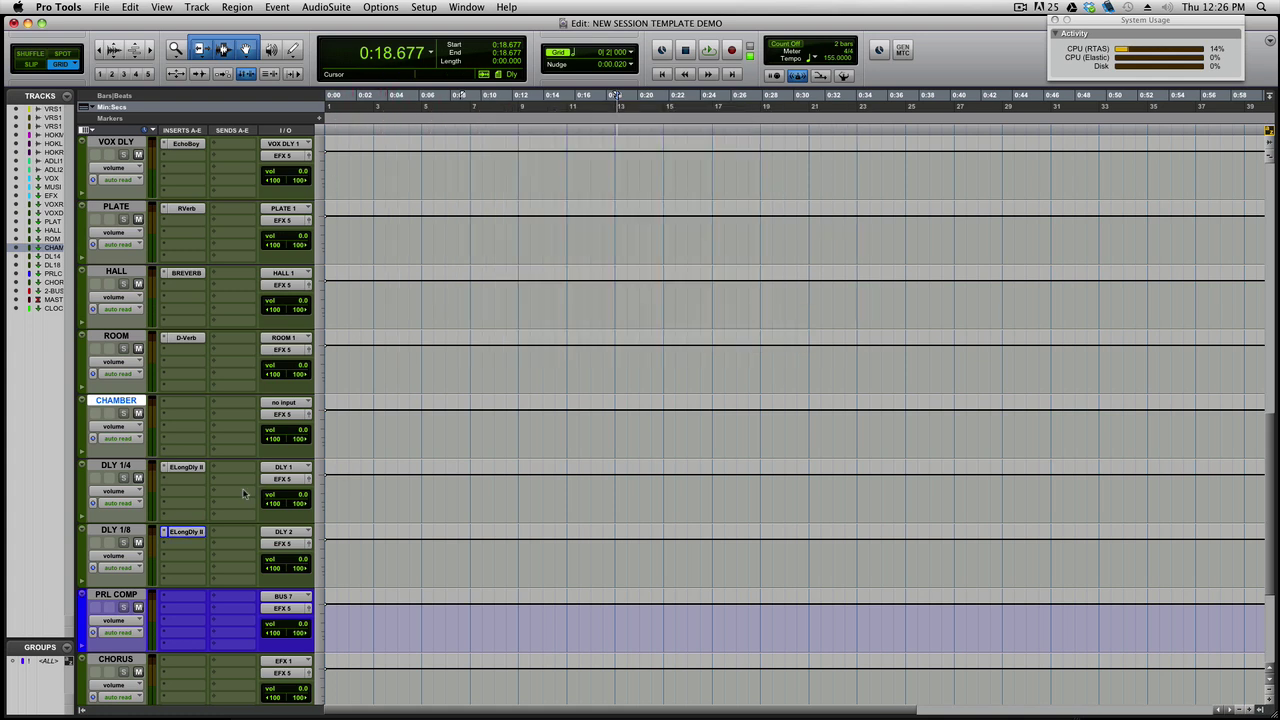
# Insert the stereo CLA-76 compressor in the first insert slot of the PRL COMP track.
pyautogui.scroll(-3, 243, 492)
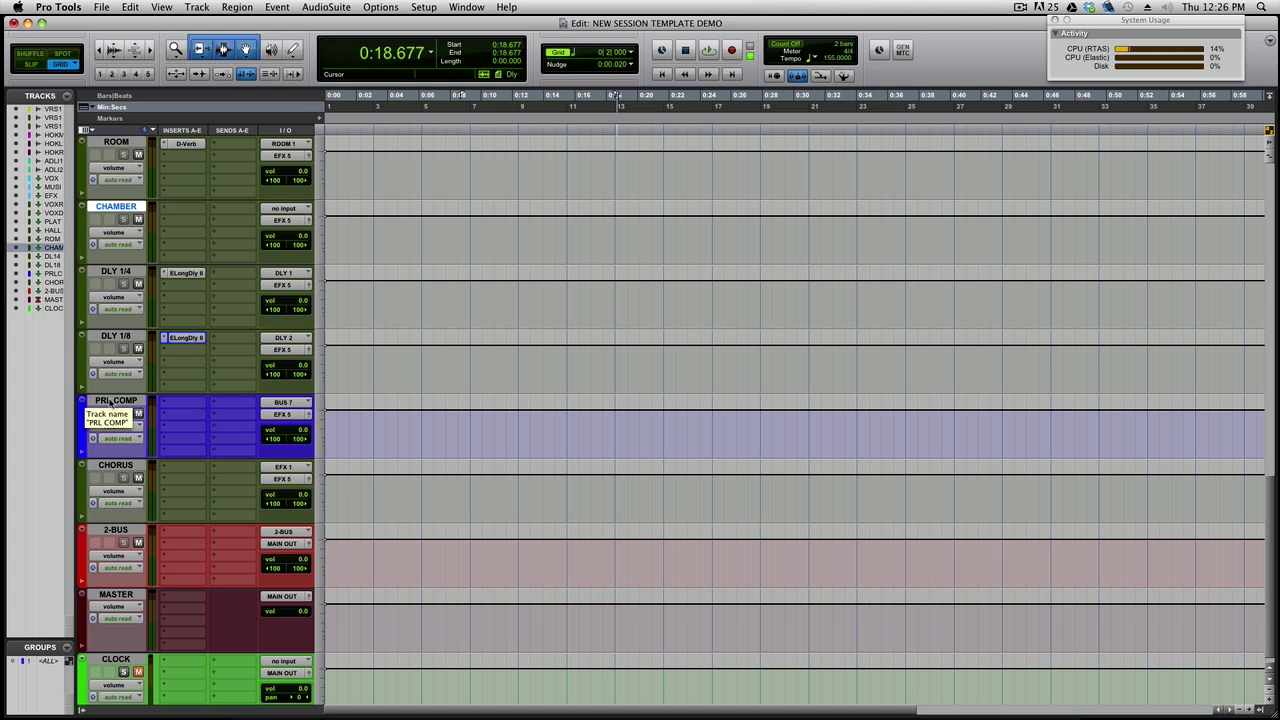
pyautogui.click(177, 401)
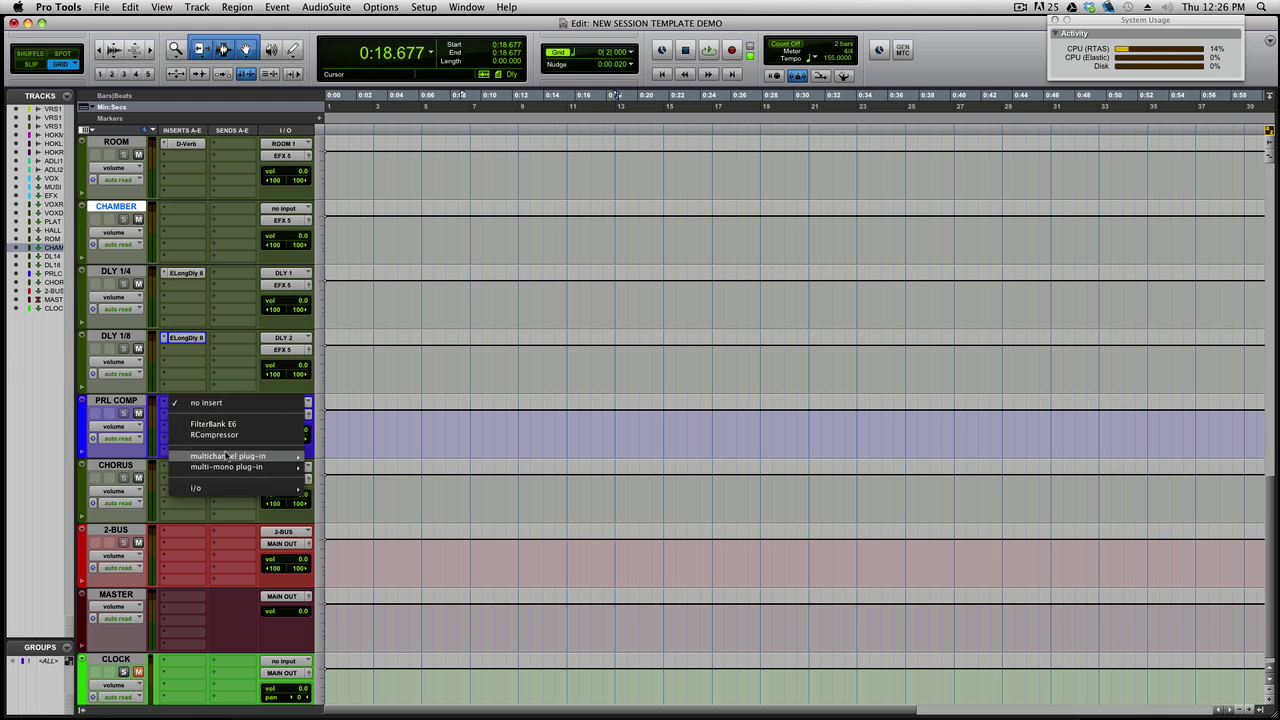
pyautogui.moveTo(226, 456)
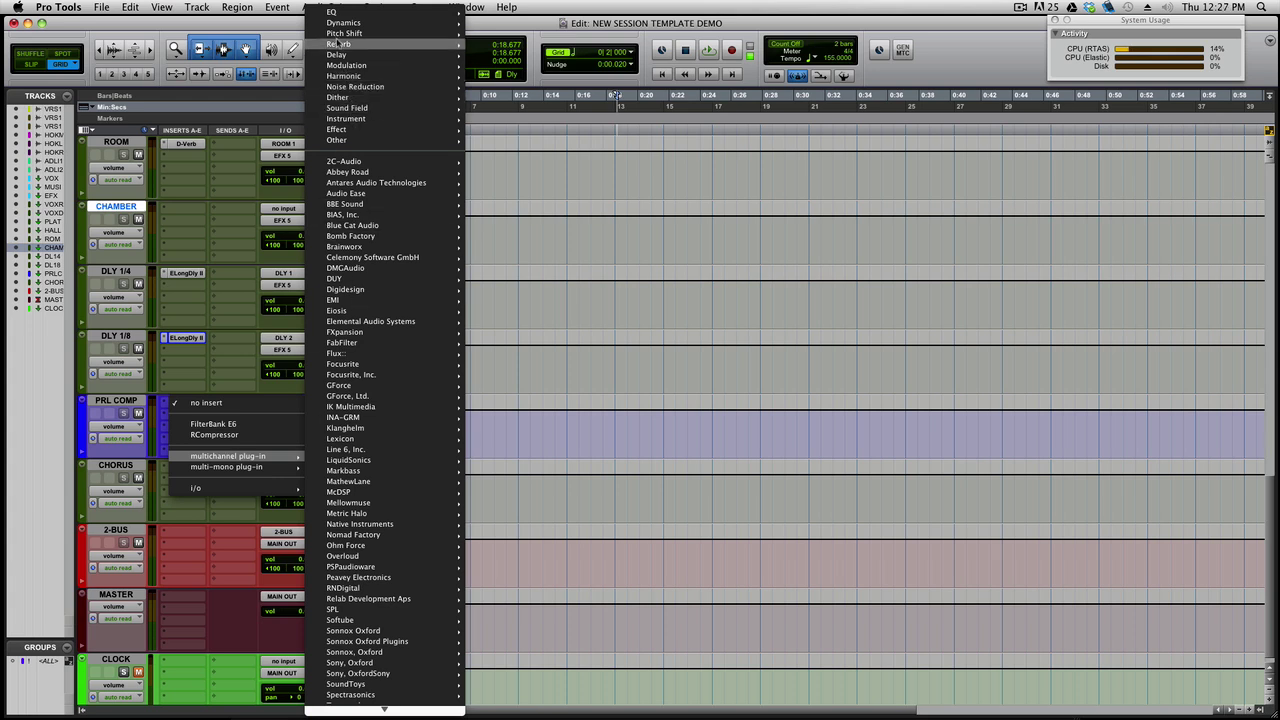
pyautogui.moveTo(337, 34)
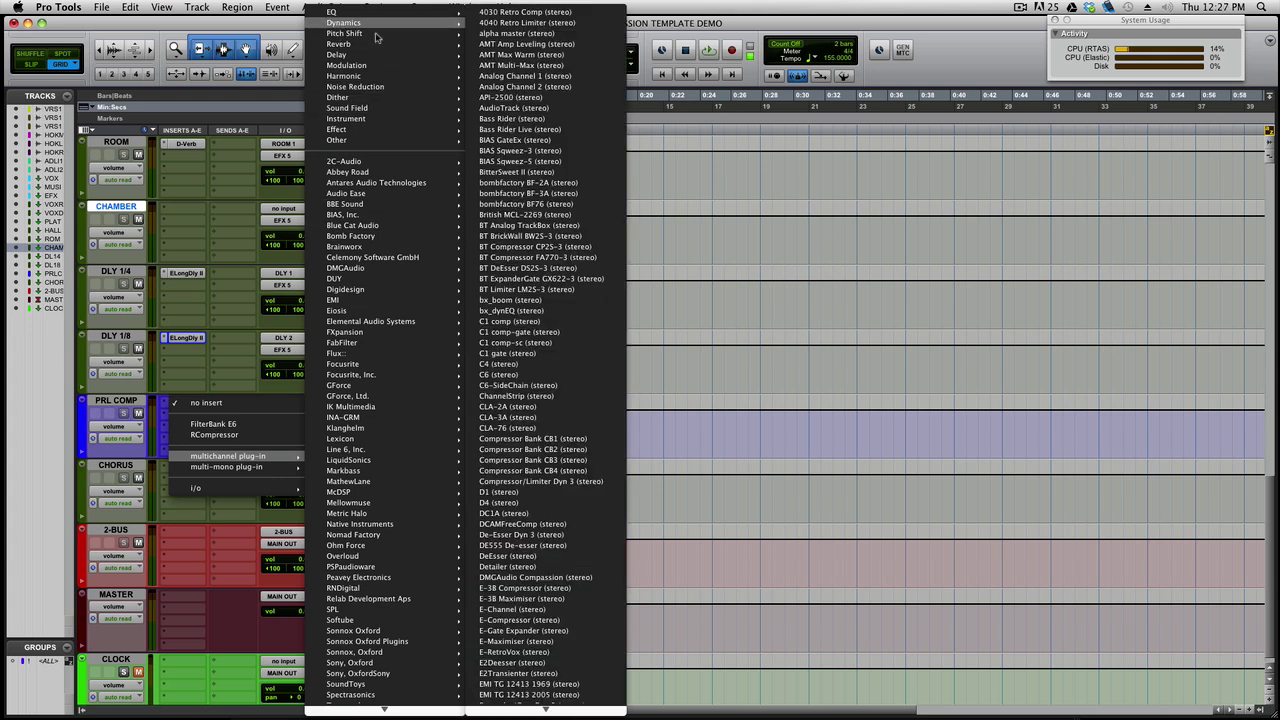
pyautogui.click(544, 428)
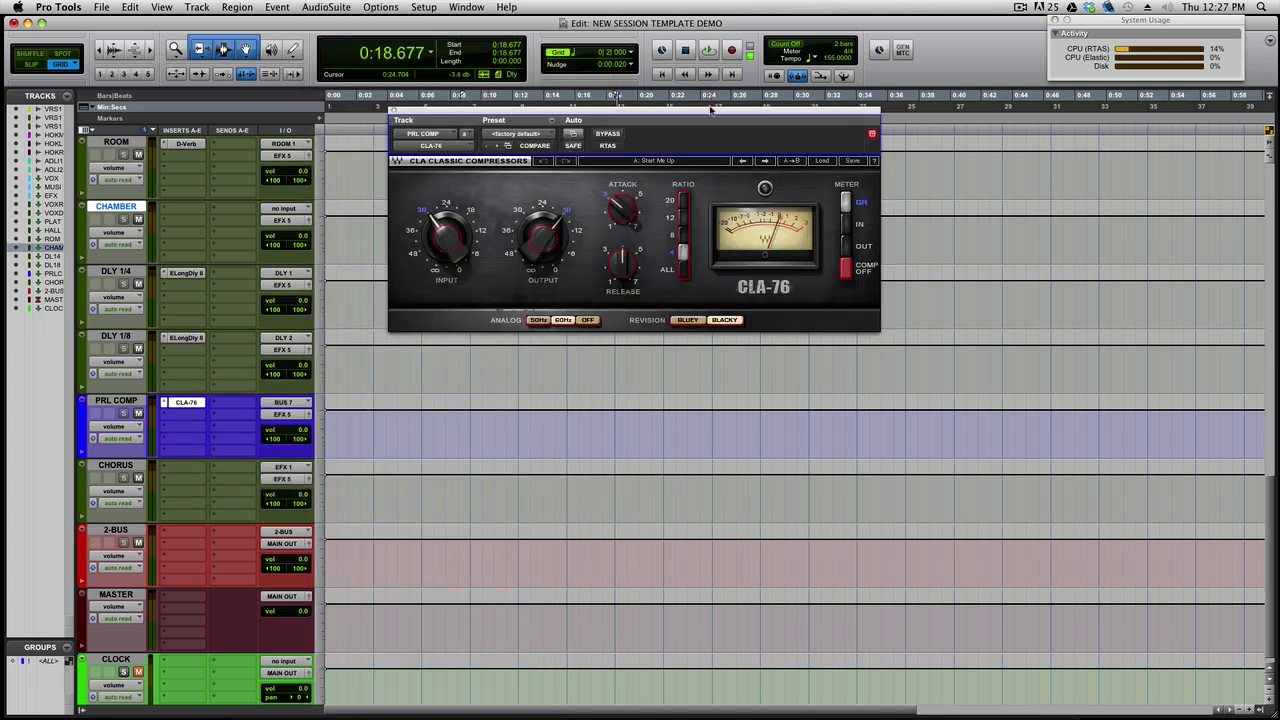
# Set the PRL COMP track's CLA-76 to the ALL ratio, with a faster release near 7 and an attack of about 3.
pyautogui.moveTo(700, 116); pyautogui.dragTo(698, 136)
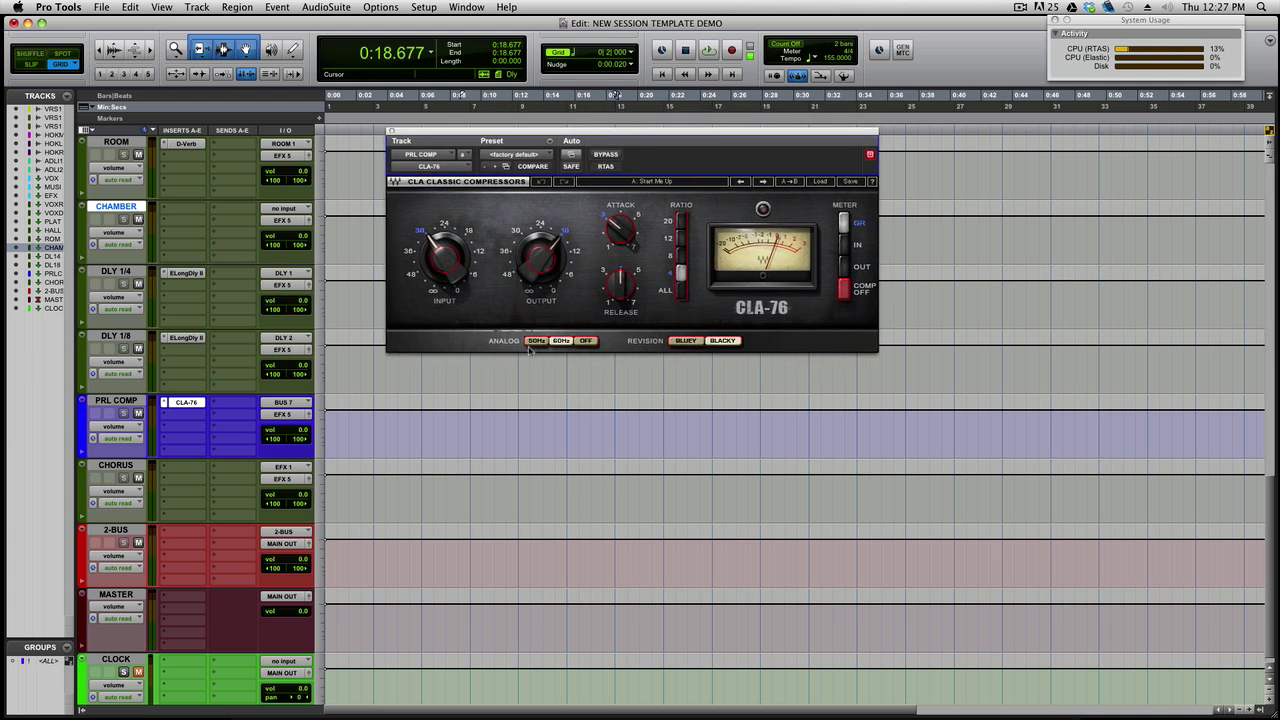
pyautogui.click(682, 291)
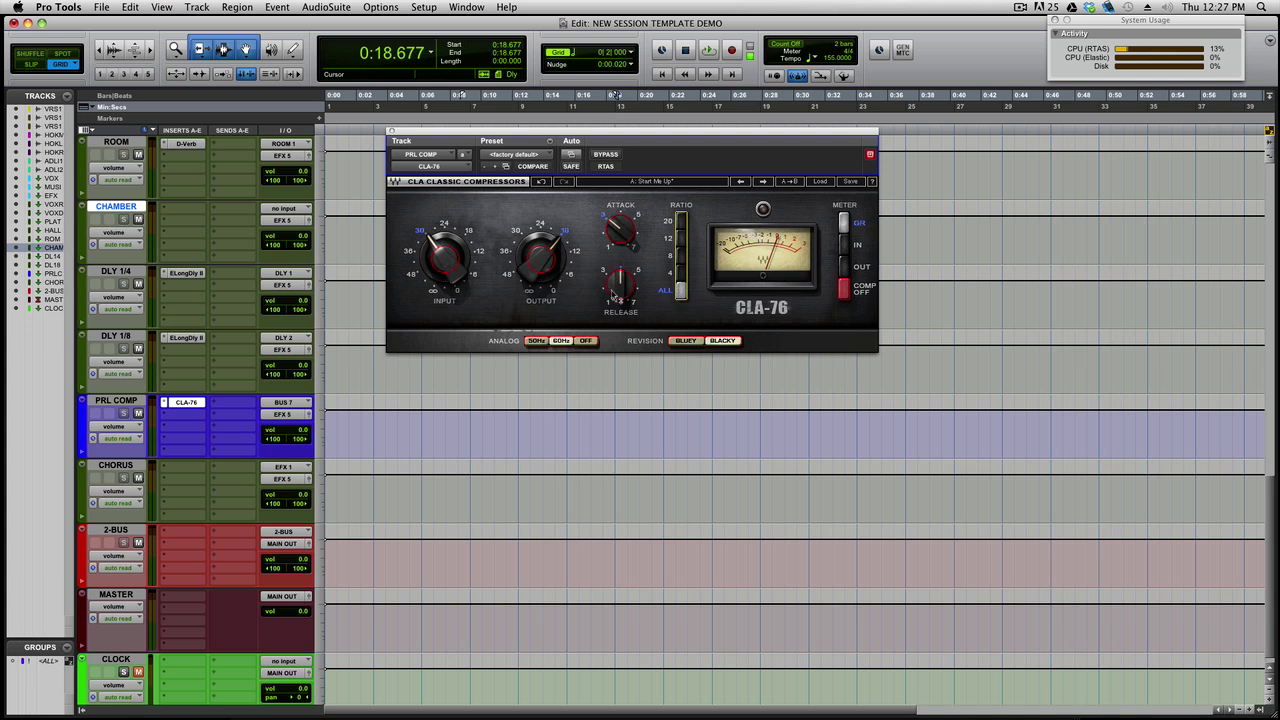
pyautogui.moveTo(612, 288); pyautogui.dragTo(602, 266)
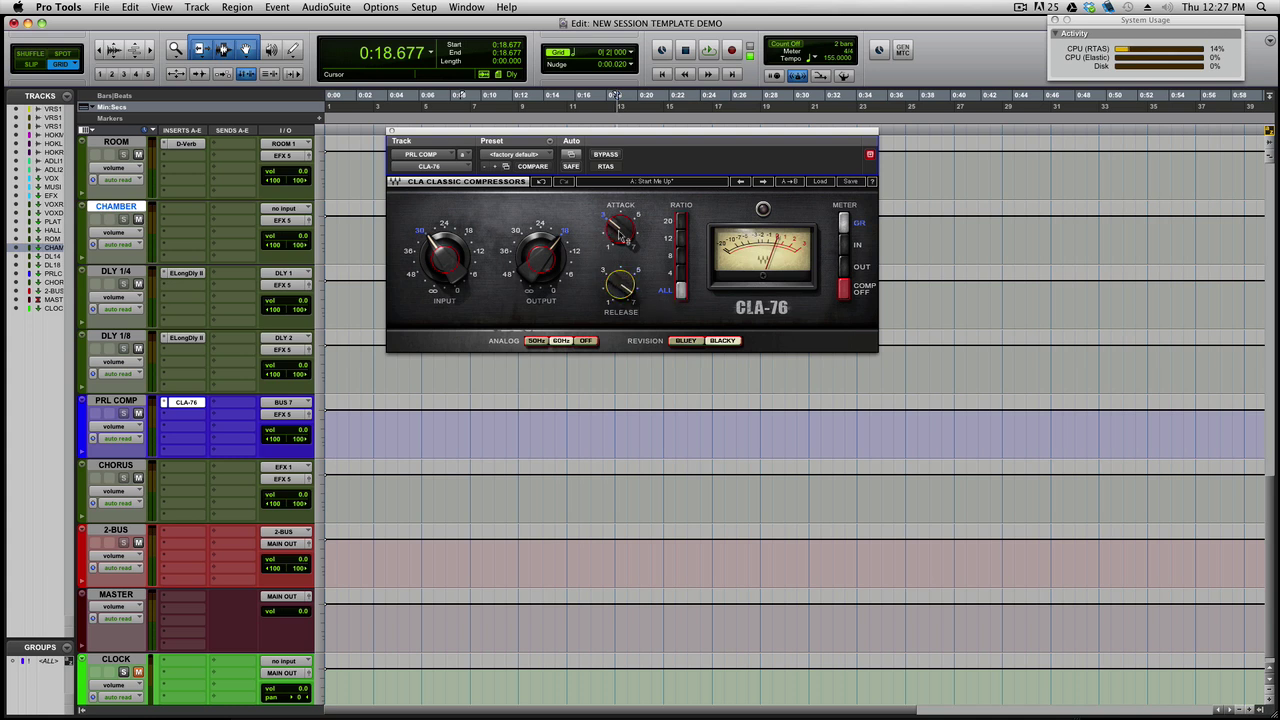
pyautogui.moveTo(618, 230)
pyautogui.moveTo(618, 230); pyautogui.dragTo(618, 224)
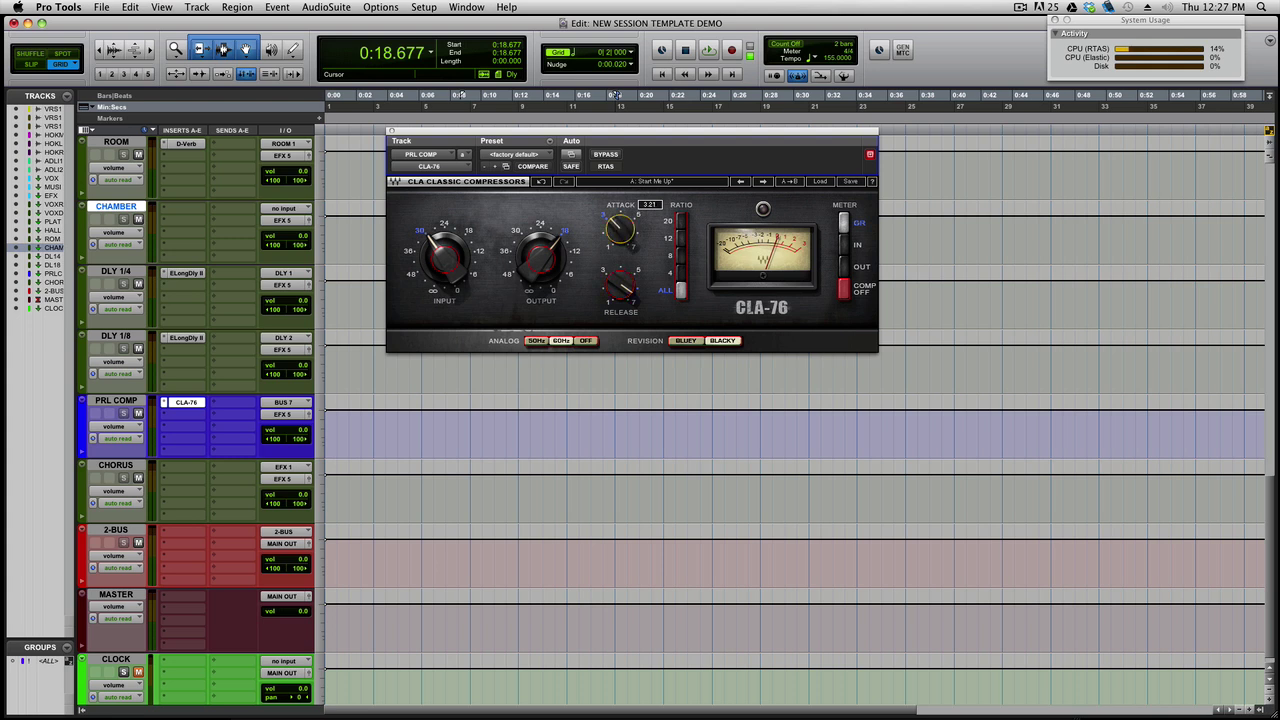
pyautogui.moveTo(618, 224); pyautogui.dragTo(618, 226)
# Lower the CLA-76's input to about -37.8, adjust its output level, and close the plug-in window.
pyautogui.moveTo(444, 256); pyautogui.dragTo(444, 264)
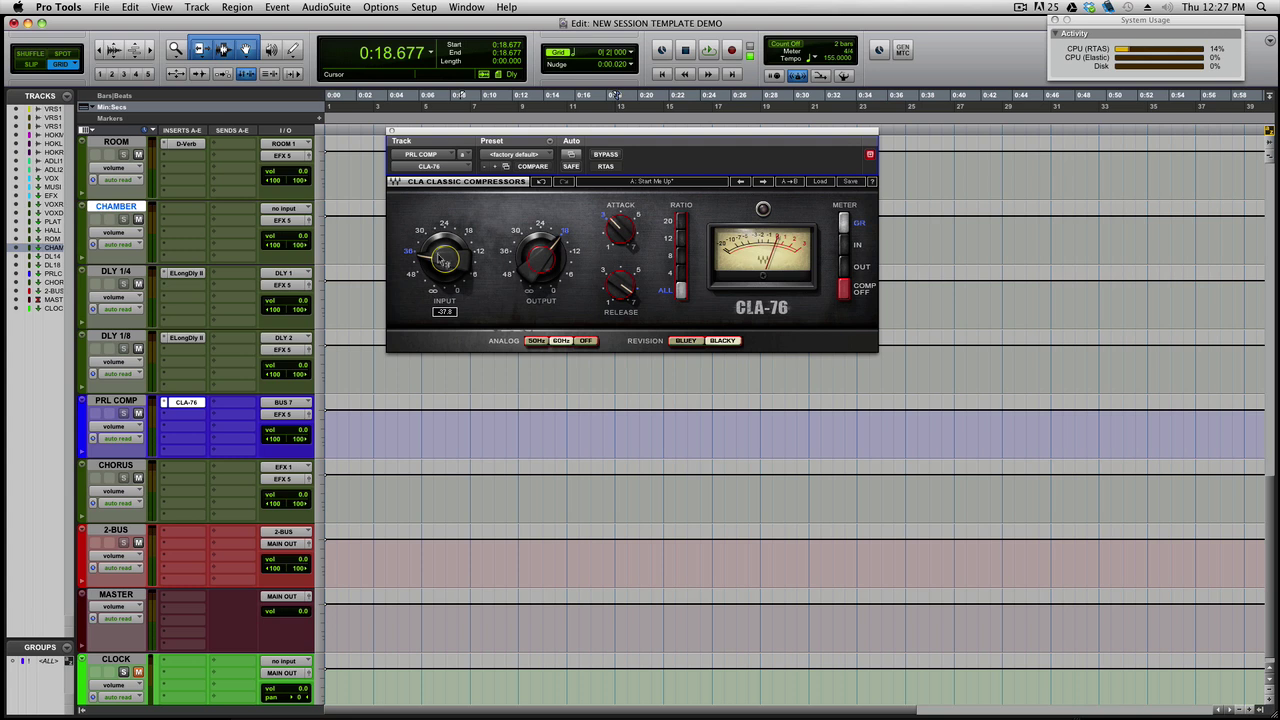
pyautogui.moveTo(540, 258); pyautogui.dragTo(542, 248)
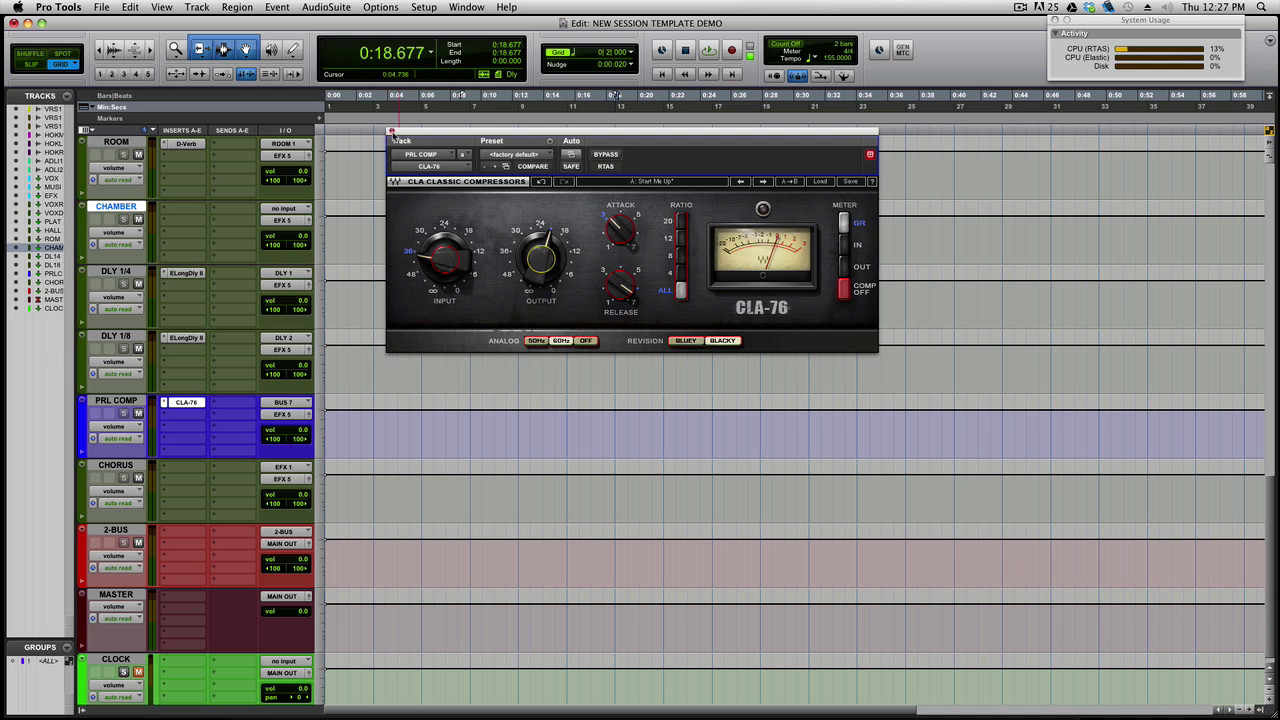
pyautogui.click(392, 133)
# Insert the stereo AIR Chorus in the first insert slot of the CHORUS track.
pyautogui.click(179, 469)
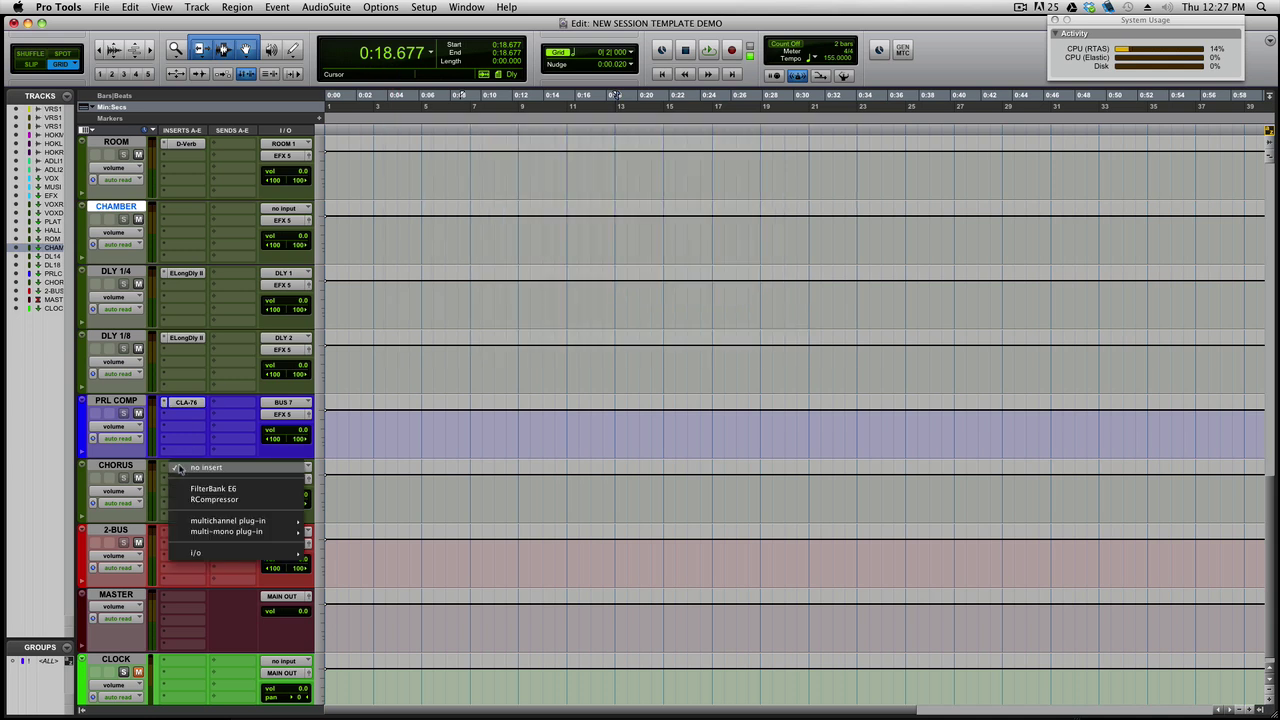
pyautogui.moveTo(240, 520)
pyautogui.moveTo(386, 89)
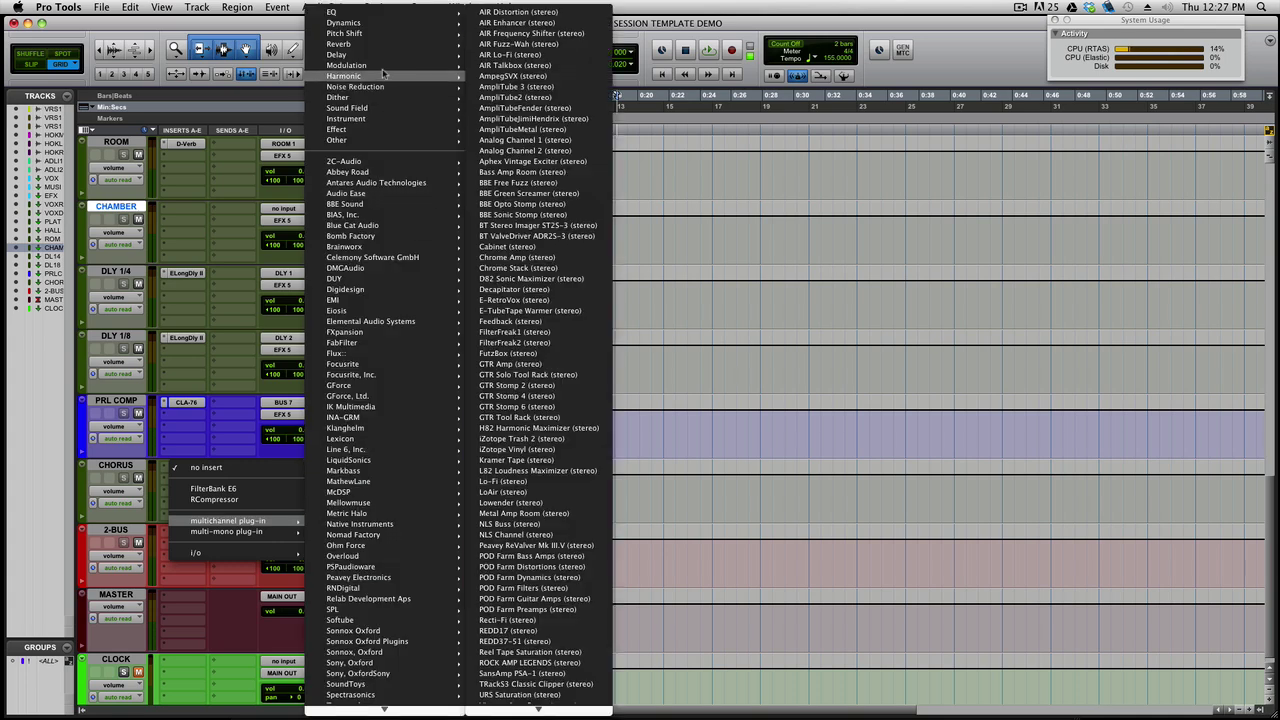
pyautogui.moveTo(385, 66)
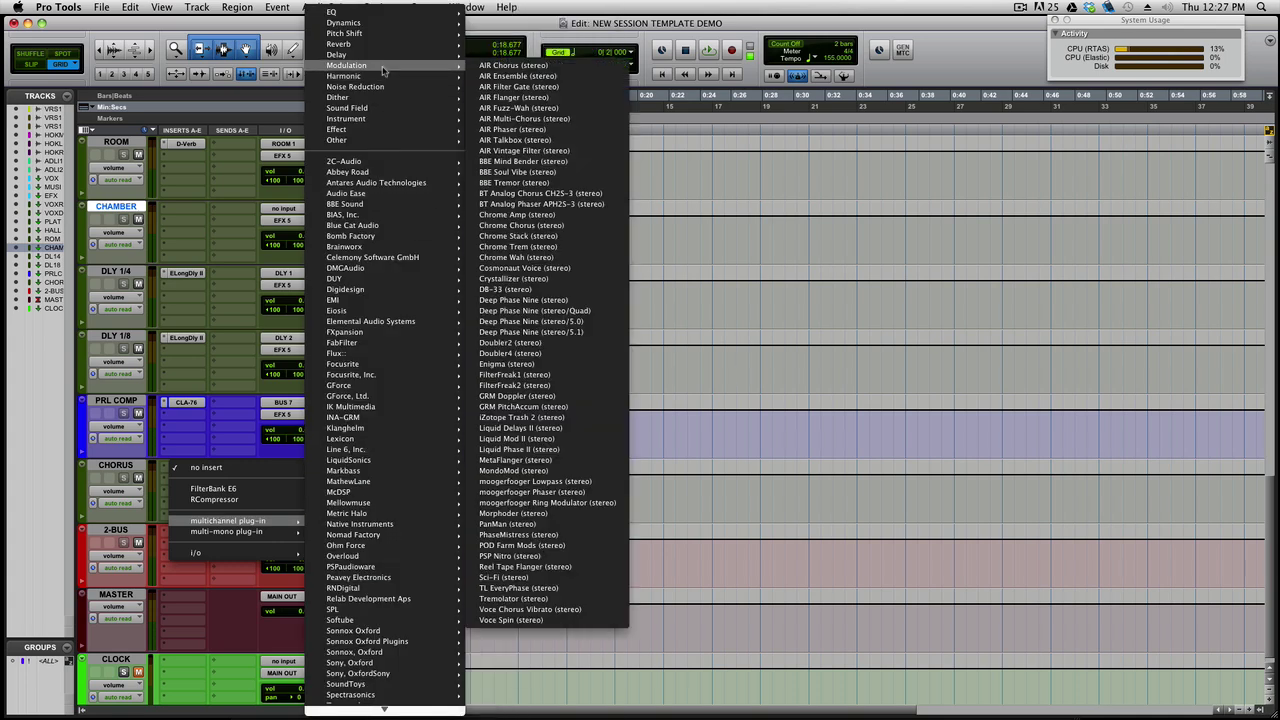
pyautogui.click(489, 66)
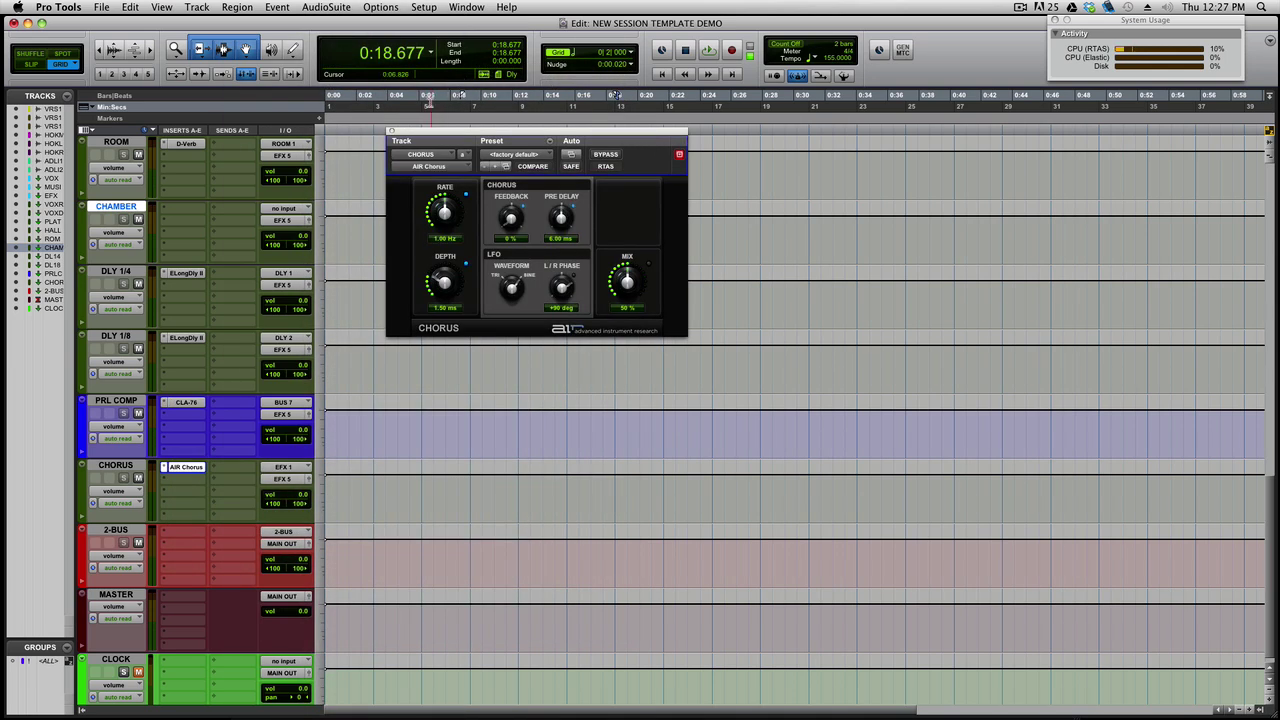
# Load the 07 Deep Chorus preset in the CHORUS track's AIR Chorus, set the mix to 100%, and close the plug-in window.
pyautogui.click(540, 155)
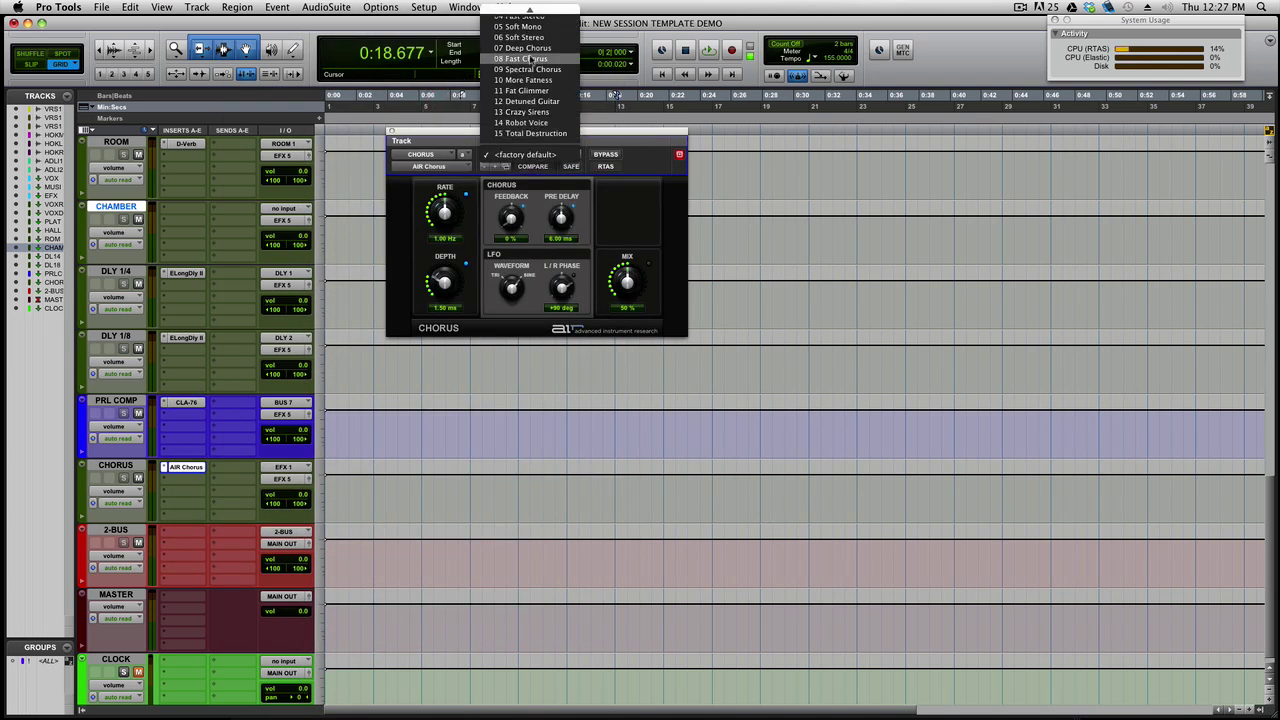
pyautogui.click(533, 48)
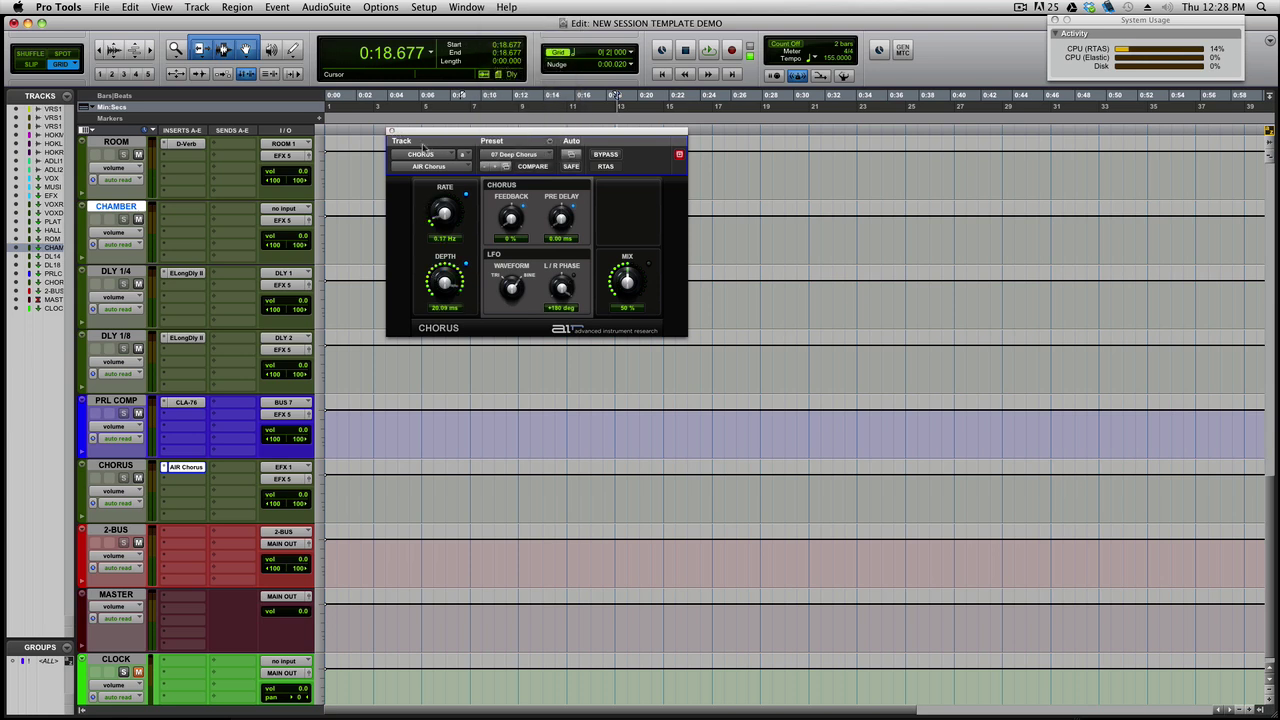
pyautogui.moveTo(645, 283); pyautogui.dragTo(622, 195)
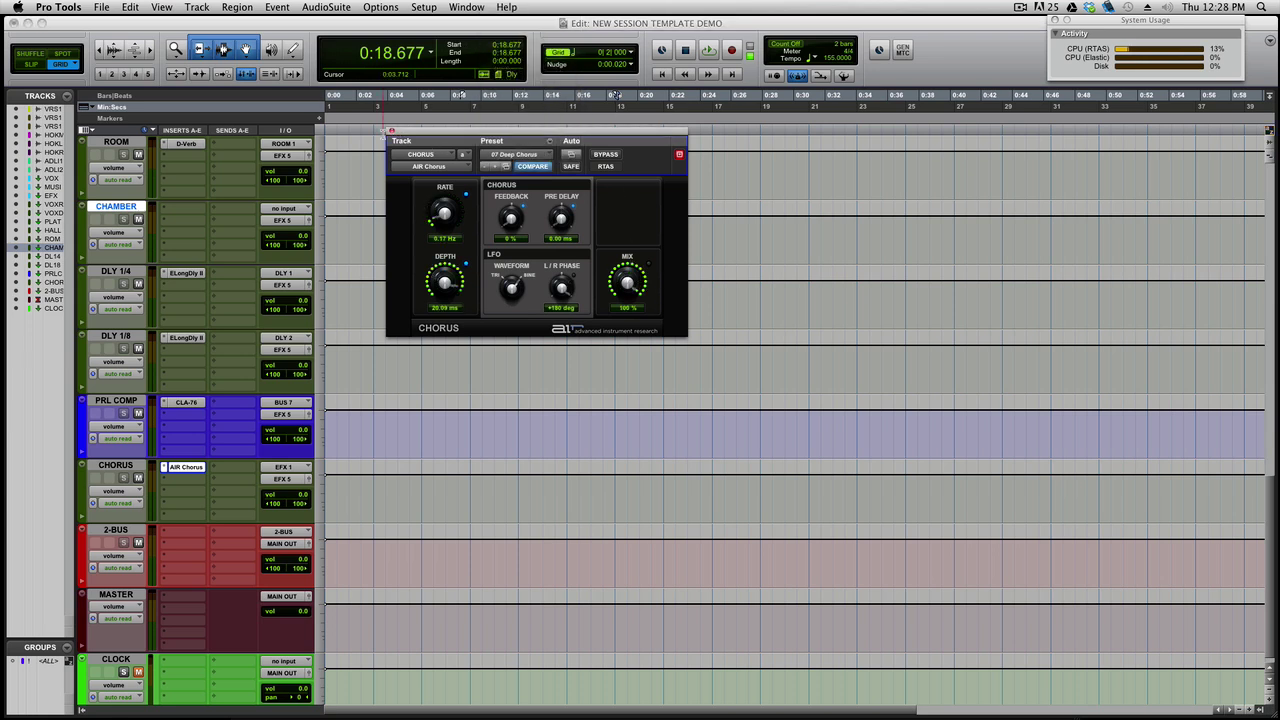
pyautogui.click(392, 133)
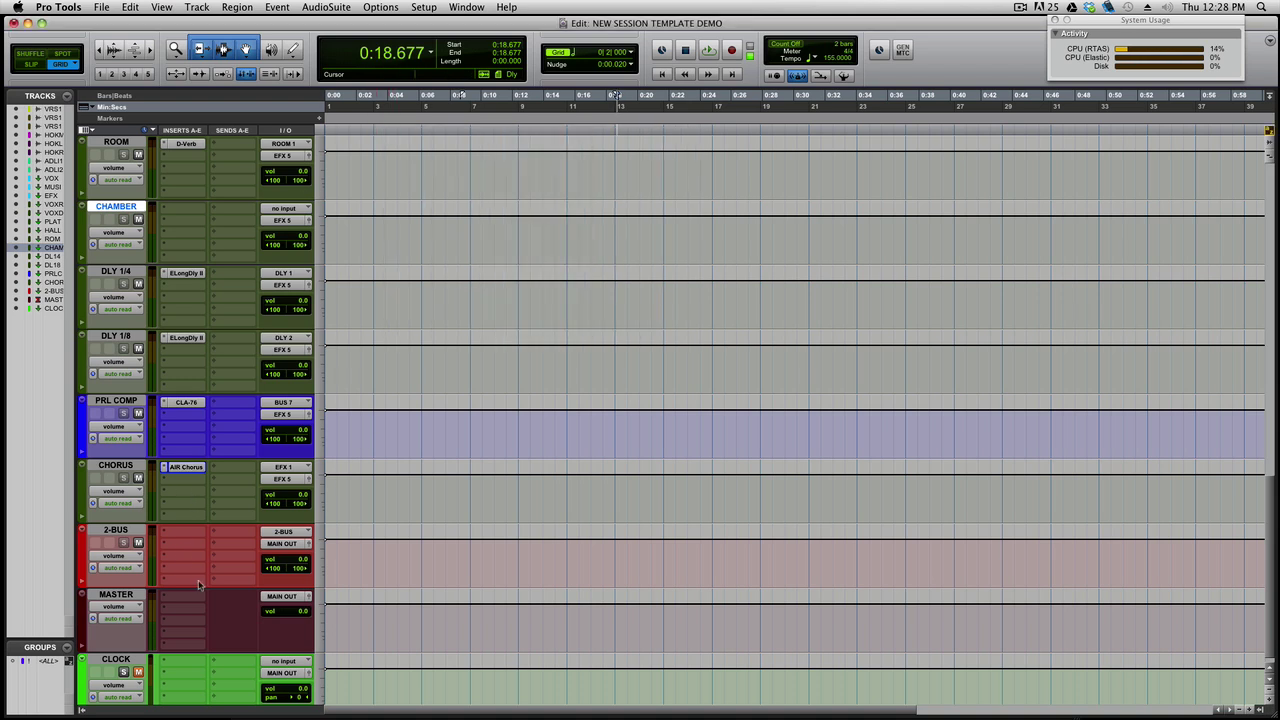
# Insert the mono Click instrument plug-in in the first insert slot of the CLOCK track.
pyautogui.scroll(-1, 197, 520)
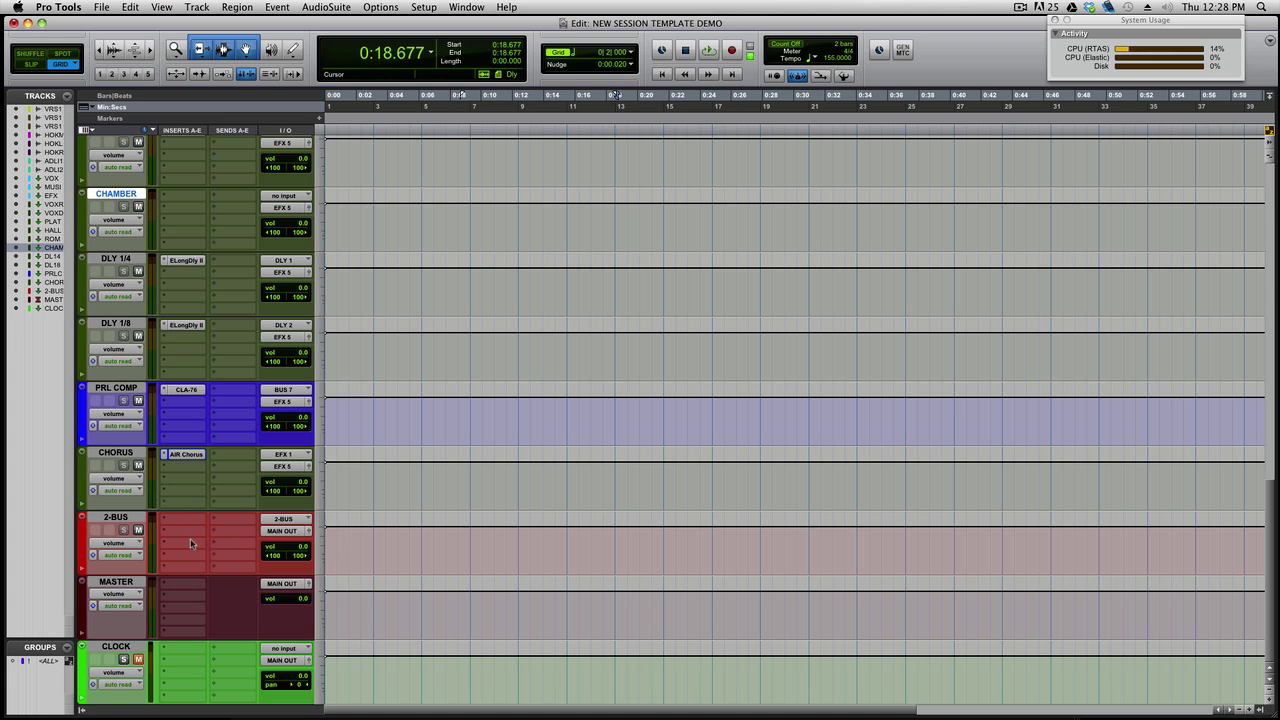
pyautogui.click(172, 649)
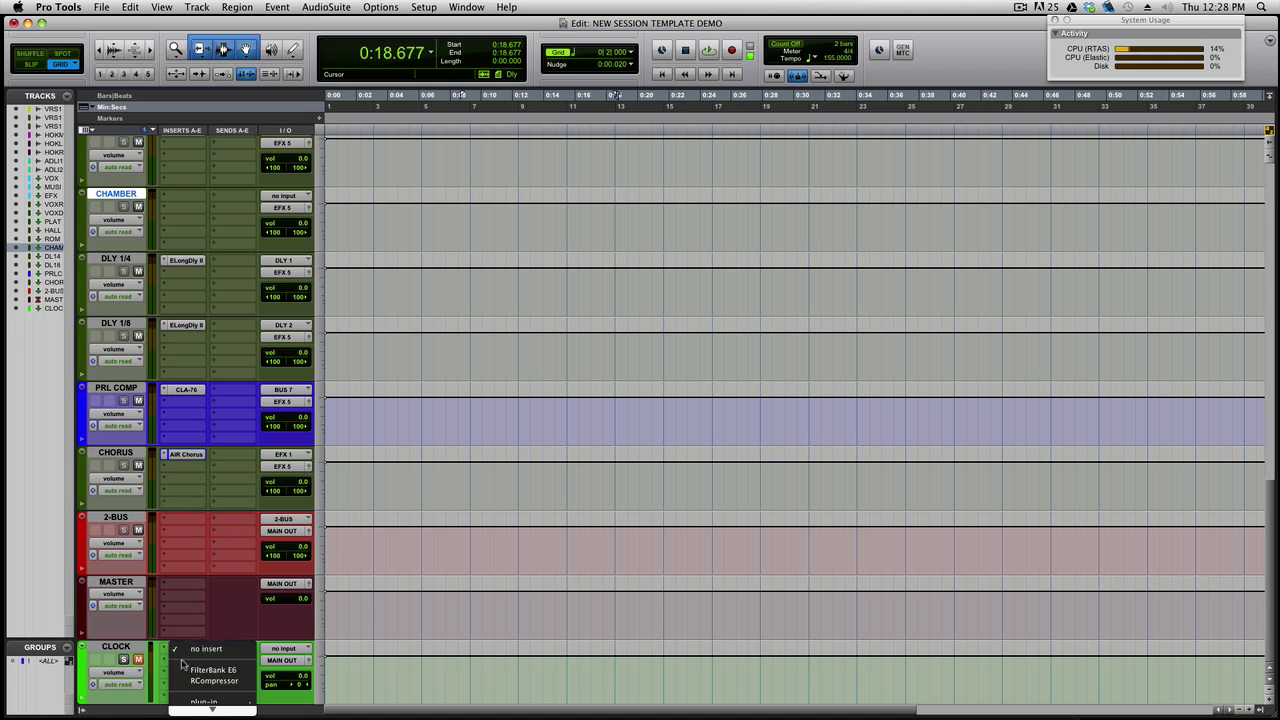
pyautogui.scroll(-1, 185, 665)
pyautogui.moveTo(218, 693)
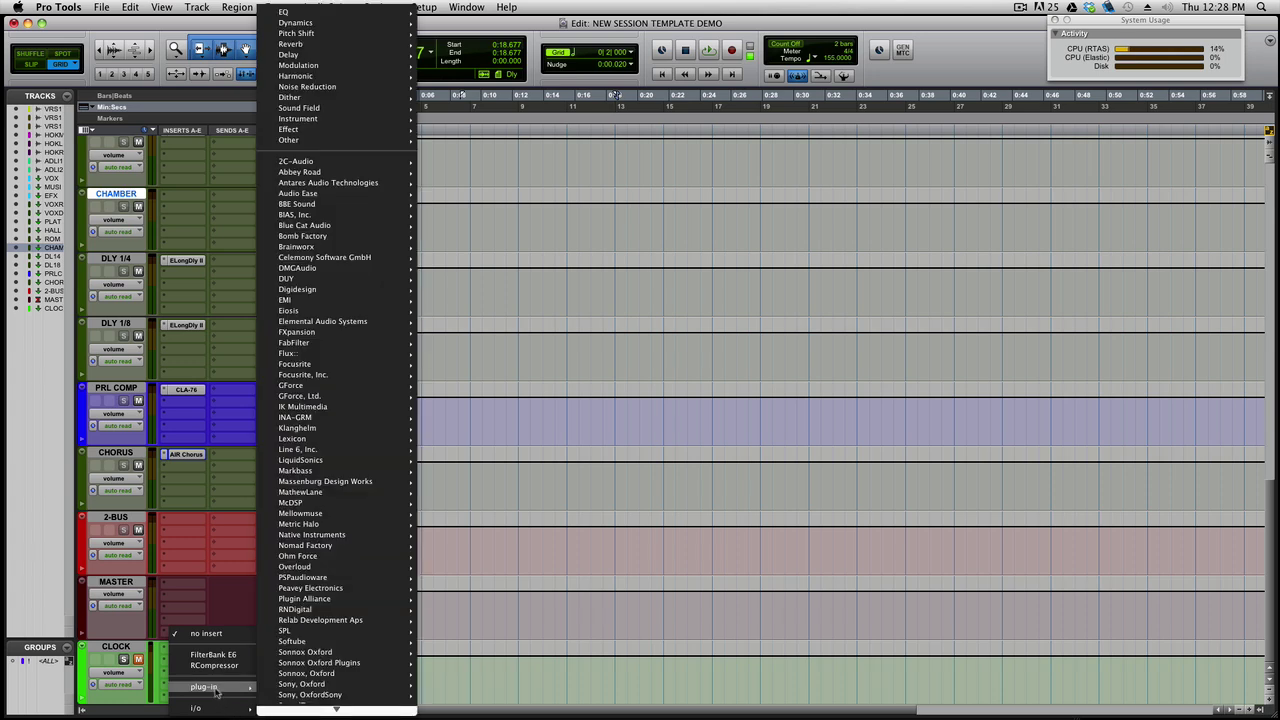
pyautogui.moveTo(309, 137)
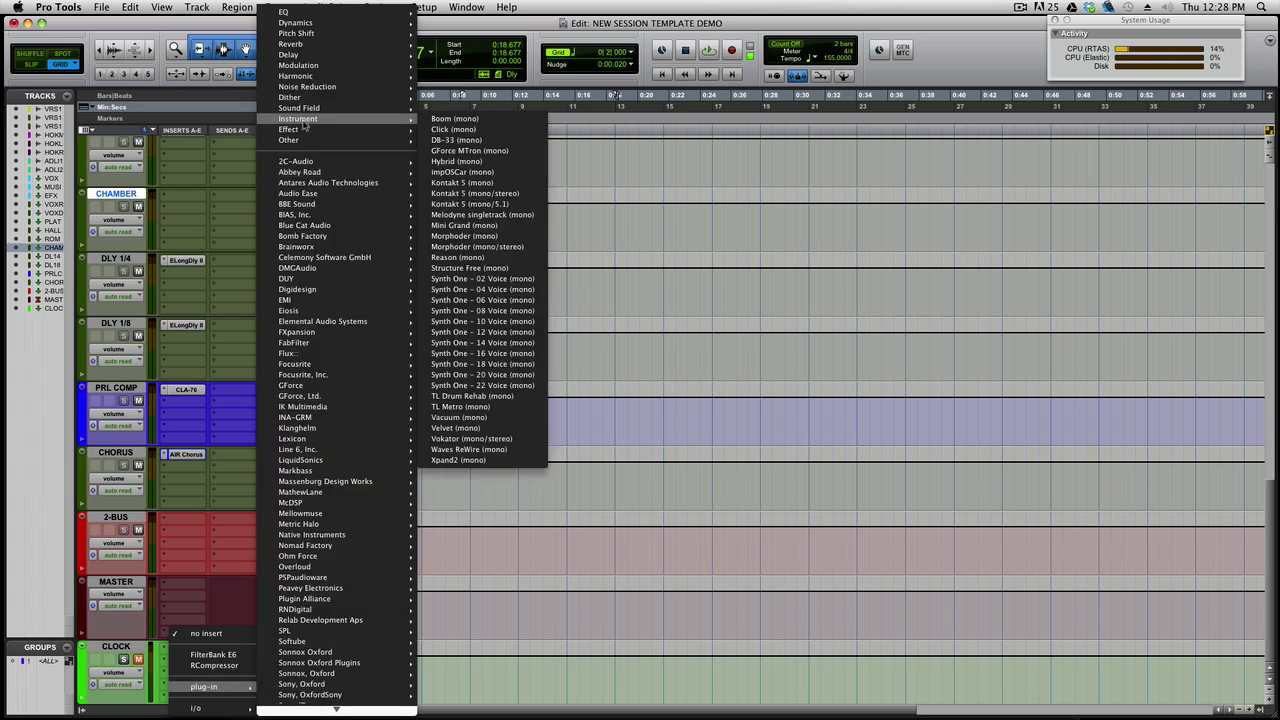
pyautogui.click(460, 132)
# Load the Rhythm Watch Quarter+Eight preset in the CLOCK track's Click plug-in and close the plug-in window.
pyautogui.click(519, 156)
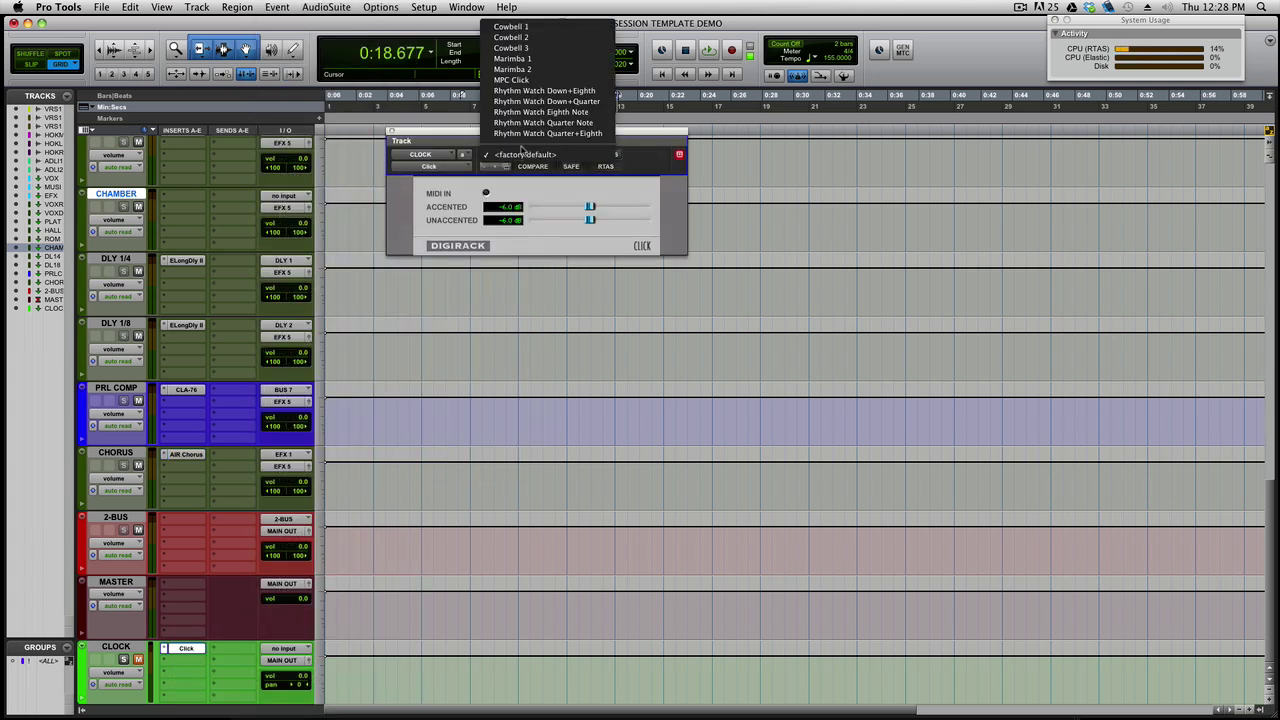
pyautogui.click(525, 133)
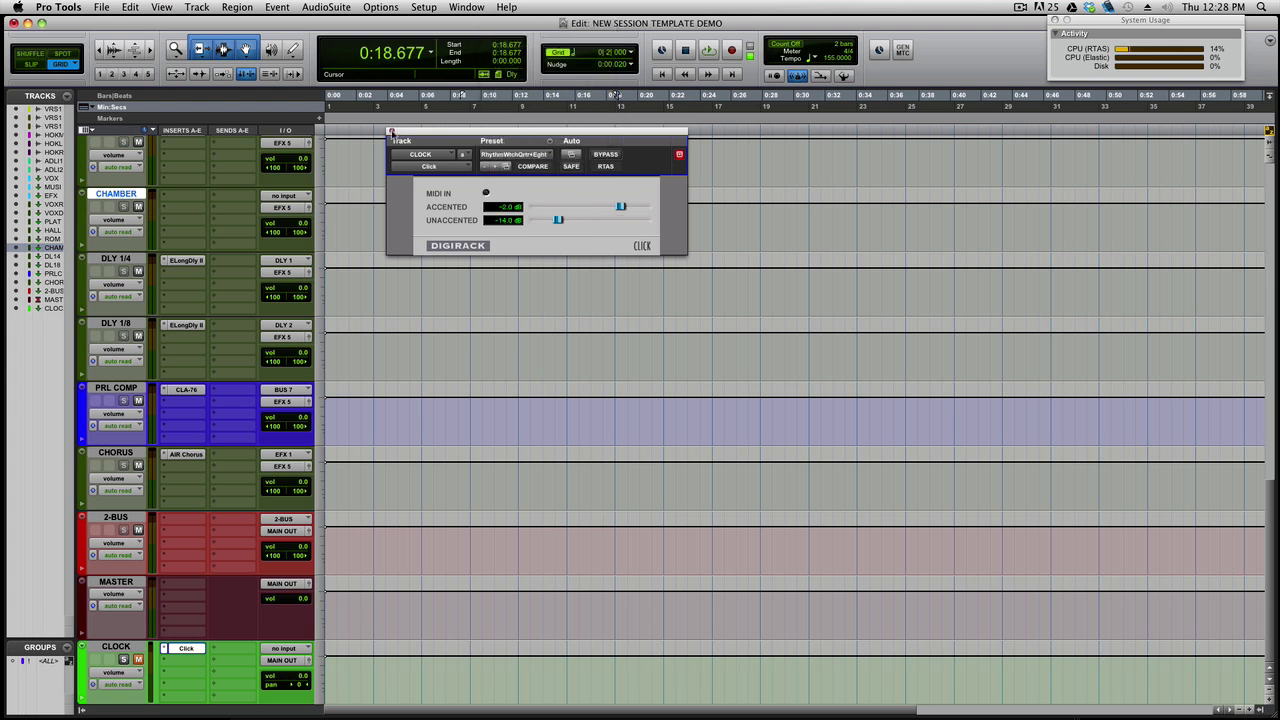
pyautogui.click(391, 133)
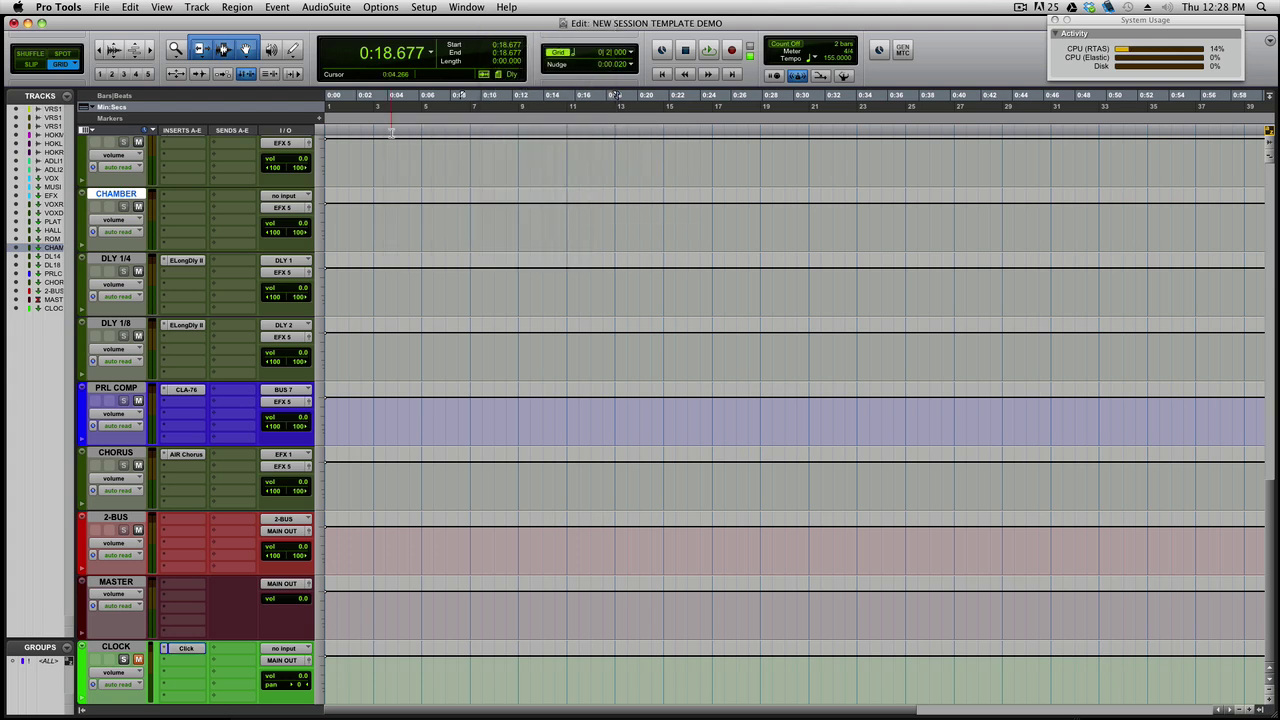
# Insert the multi-mono NLS Buss harmonic plug-in in the first insert slot of the MASTER track.
pyautogui.click(118, 518)
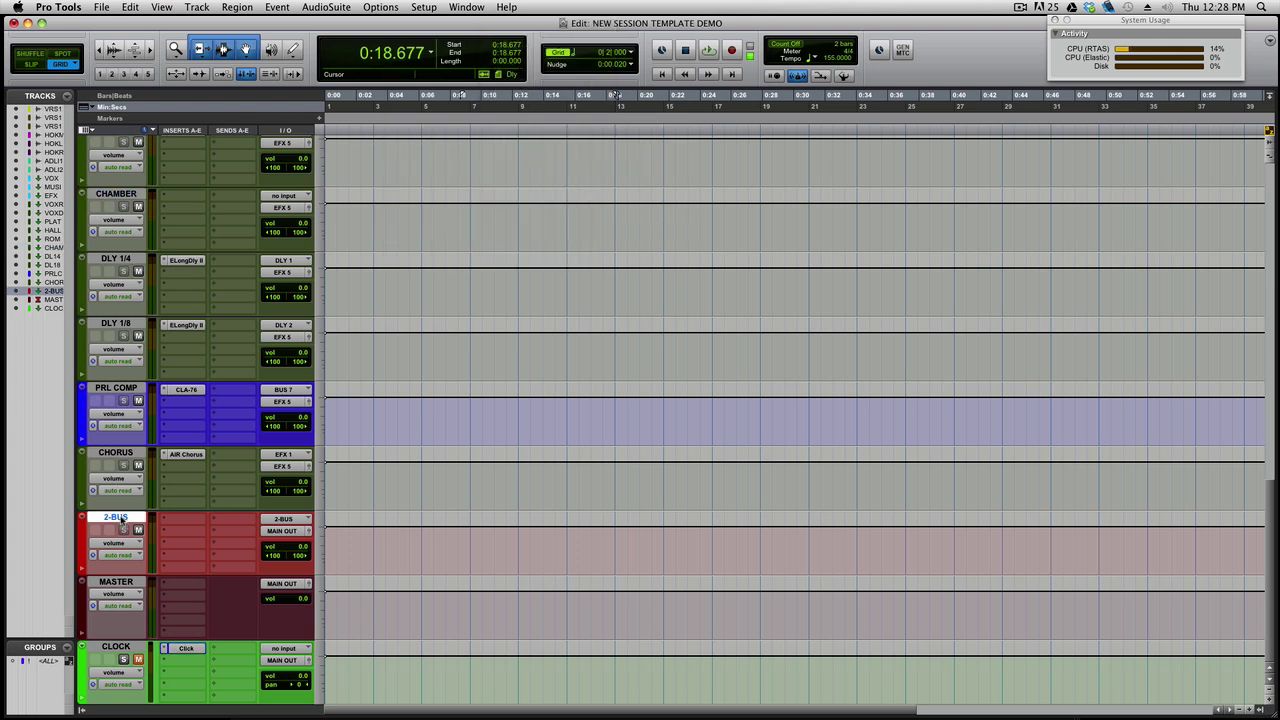
pyautogui.click(117, 582)
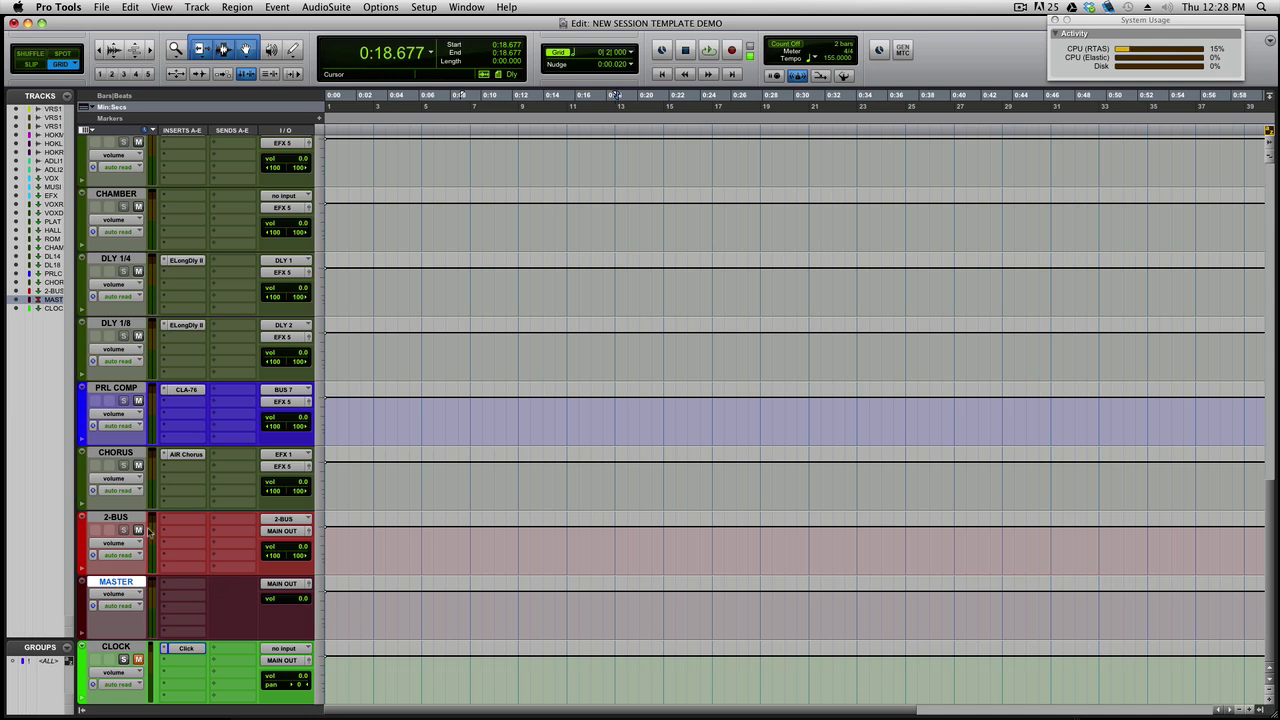
pyautogui.click(171, 586)
pyautogui.moveTo(240, 648)
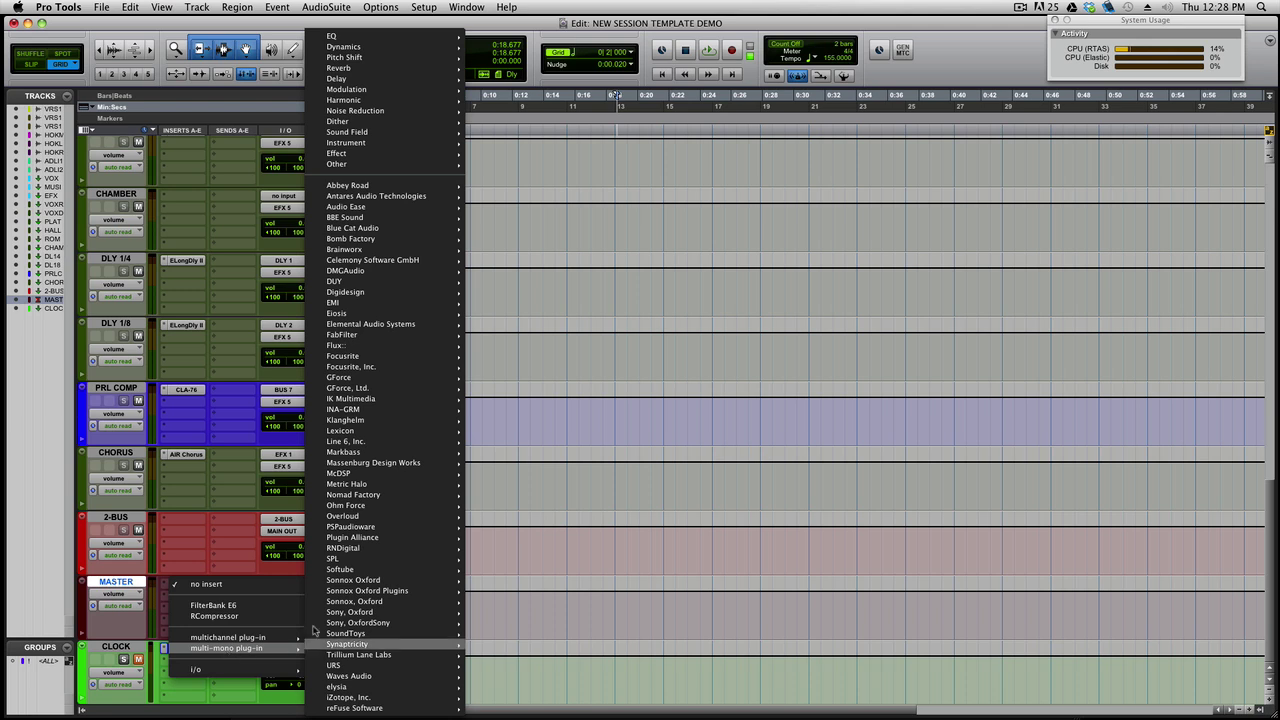
pyautogui.moveTo(367, 104)
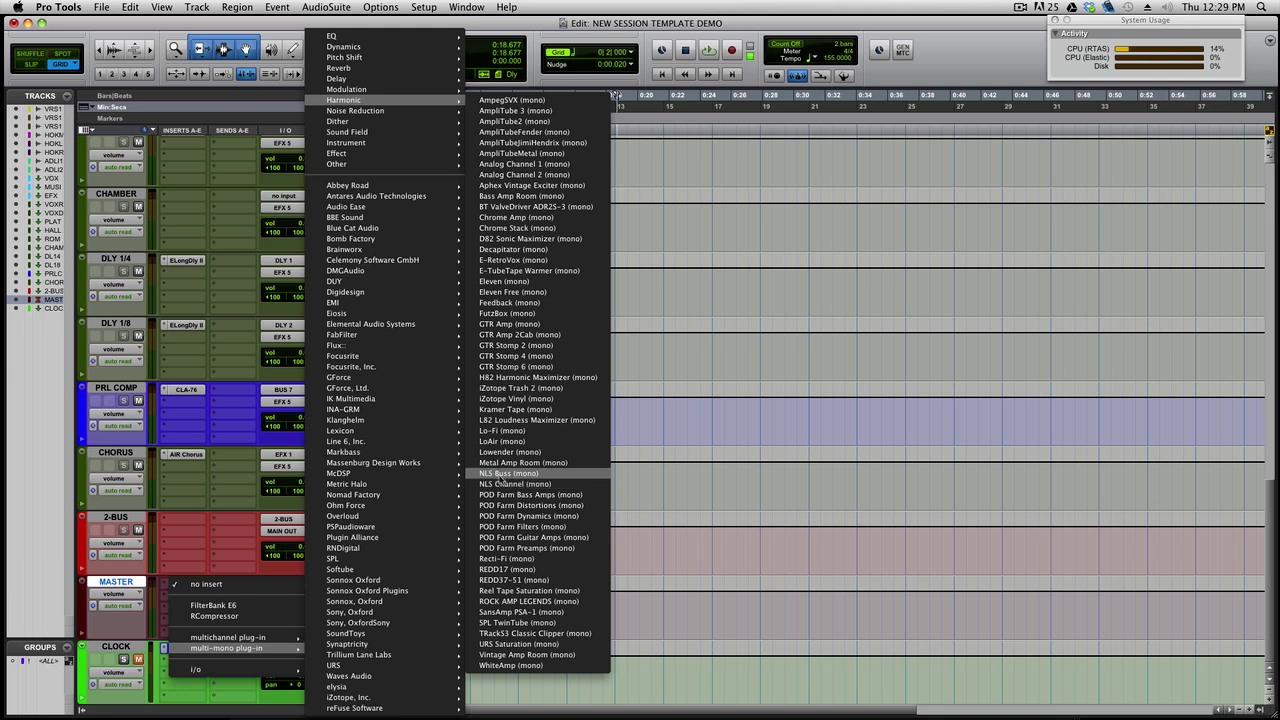
pyautogui.click(501, 474)
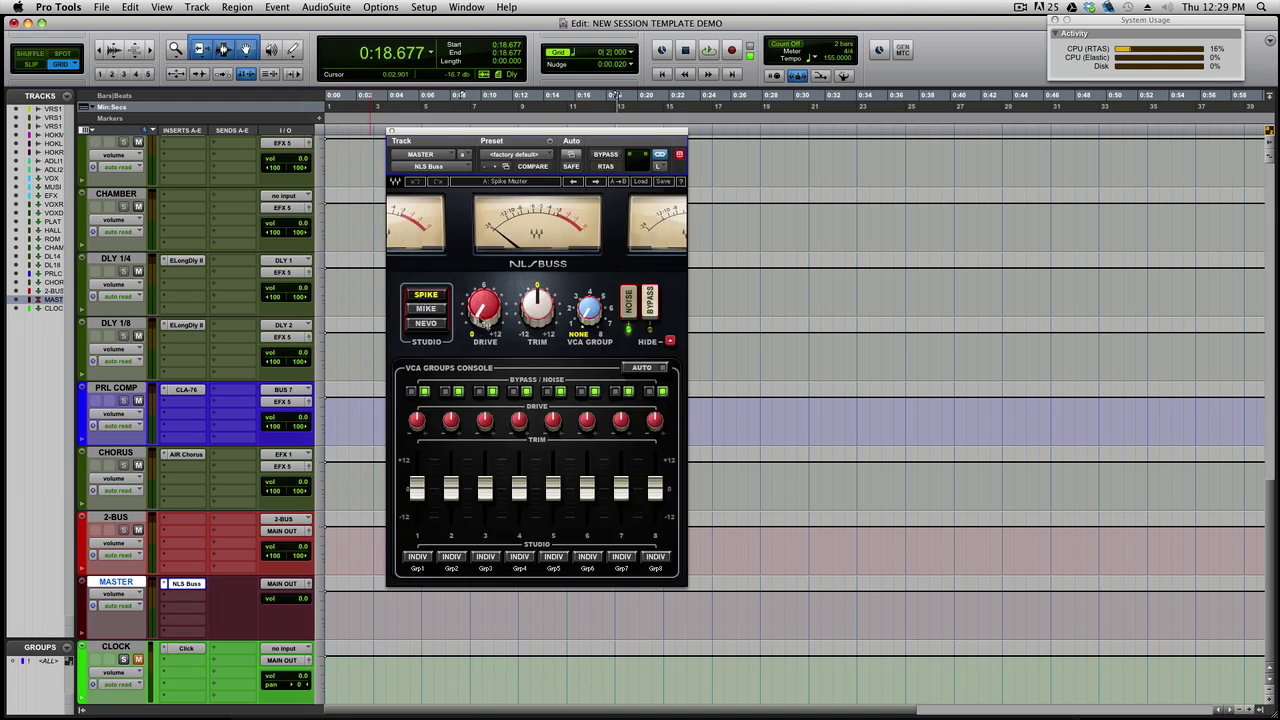
# Raise the drive of the MASTER track's NLS Buss slightly above 0 and close the plug-in window.
pyautogui.moveTo(486, 312)
pyautogui.mouseDown()
pyautogui.moveTo(486, 300)
pyautogui.moveTo(485, 322)
pyautogui.mouseUp()
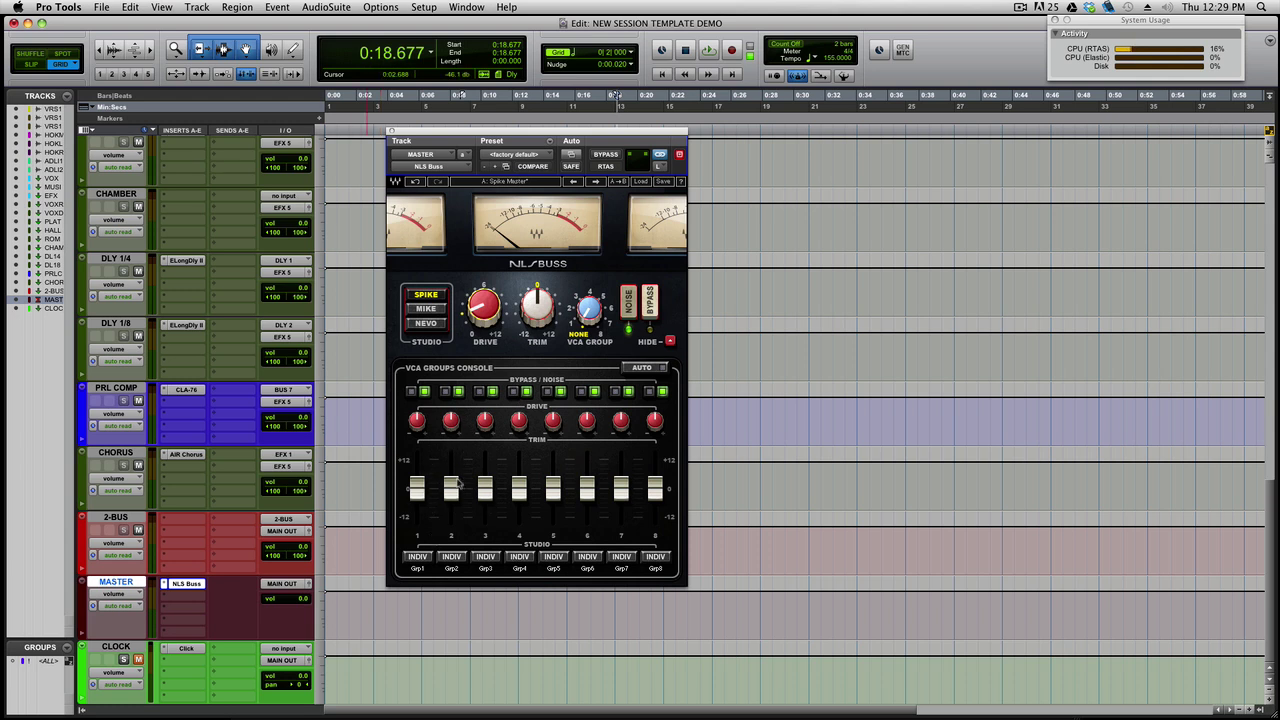
pyautogui.moveTo(484, 491)
pyautogui.moveTo(540, 307)
pyautogui.click(391, 131)
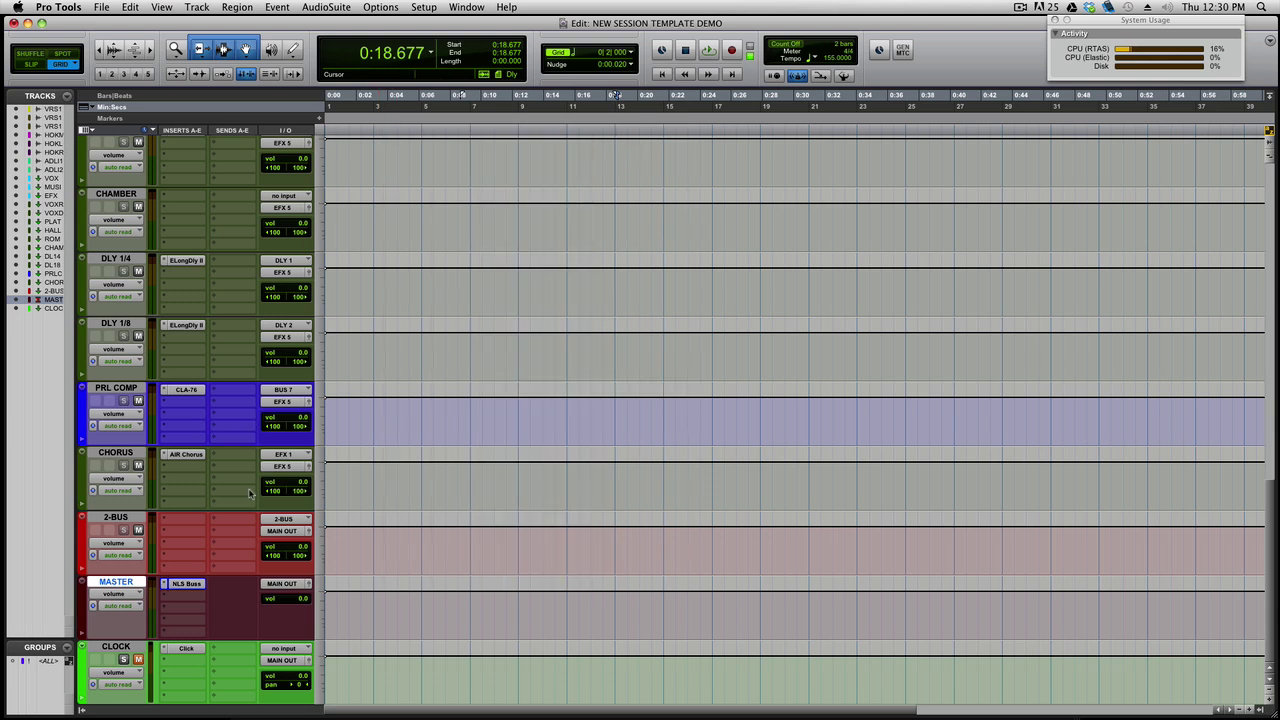
# Insert the multi-mono Analog Channel 1 dynamics plug-in in the second insert slot of the MASTER track.
pyautogui.click(186, 598)
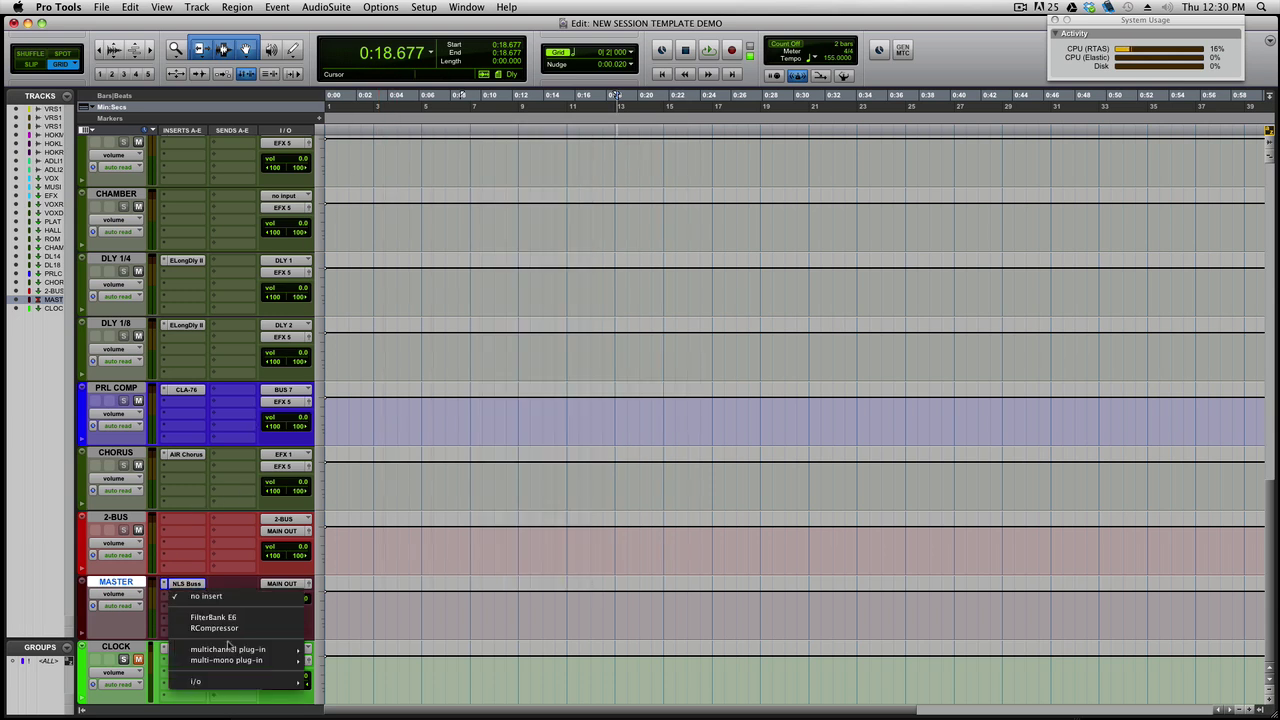
pyautogui.moveTo(258, 664)
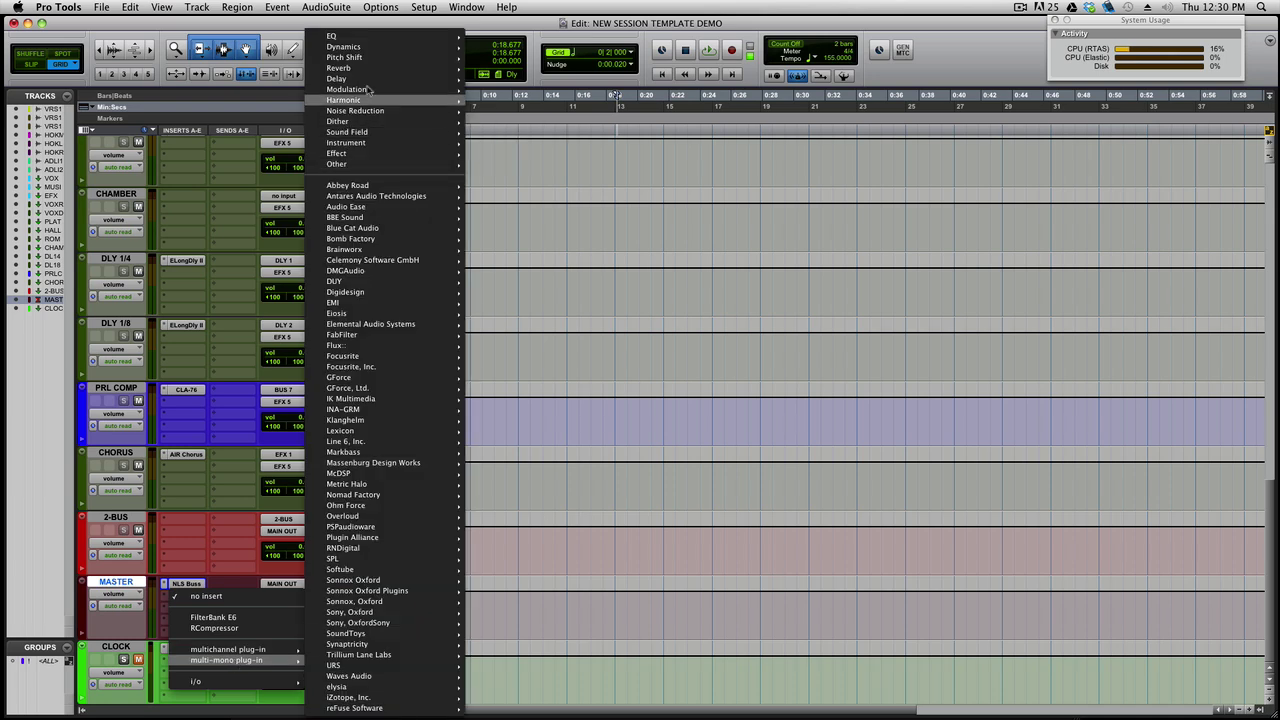
pyautogui.moveTo(375, 48)
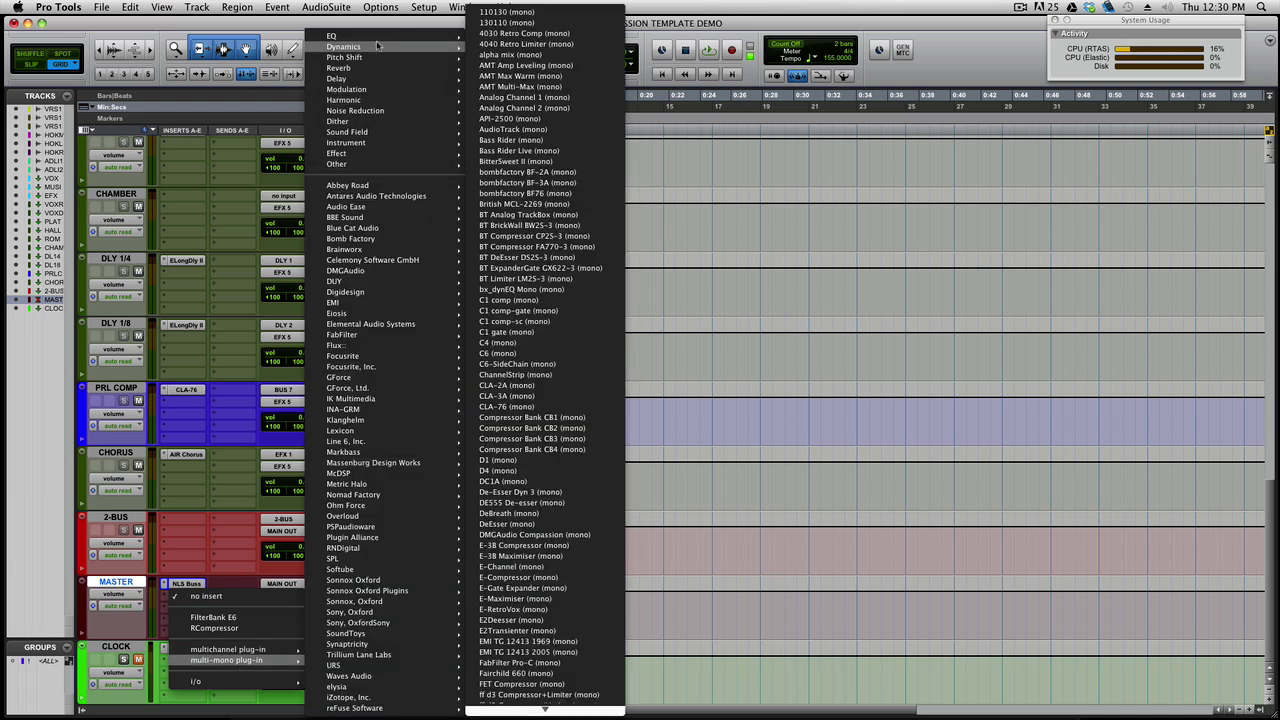
pyautogui.click(525, 97)
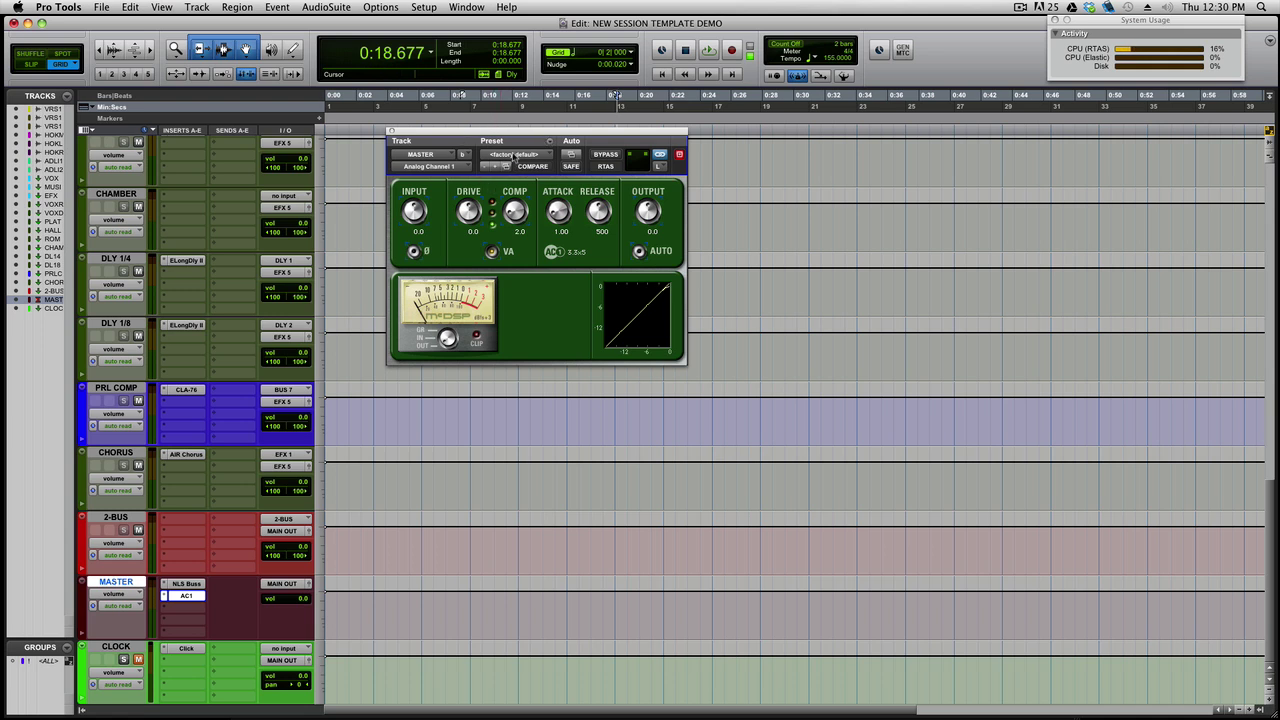
# Load the AC1 Console 1 preset in the MASTER track's Analog Channel 1 and lower its compression to 4.5.
pyautogui.click(513, 156)
pyautogui.moveTo(520, 134)
pyautogui.moveTo(601, 134)
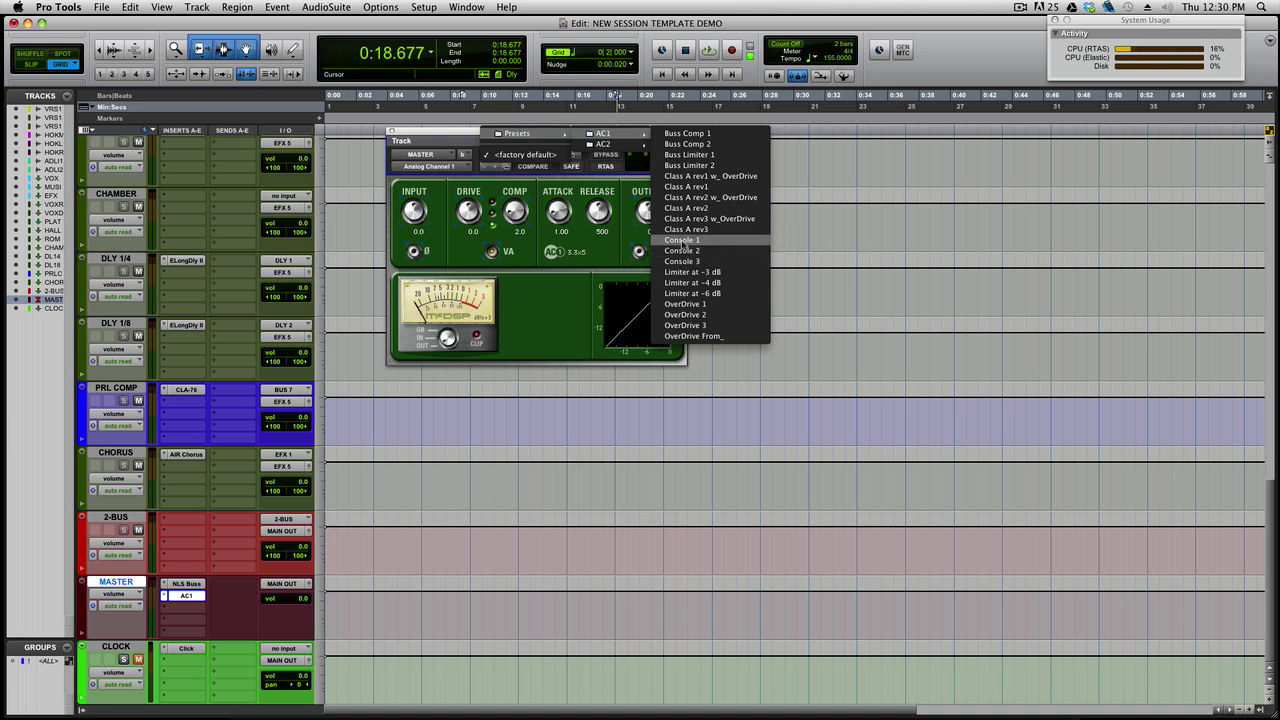
pyautogui.click(683, 243)
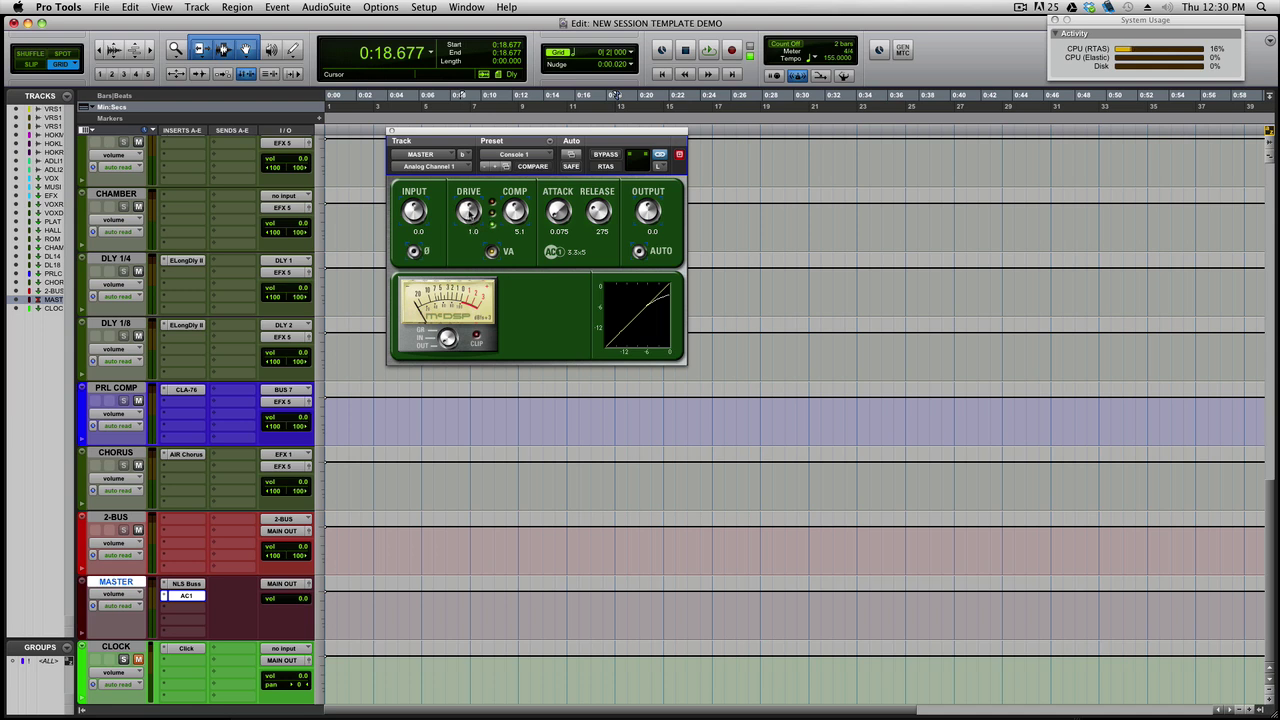
pyautogui.click(470, 212)
pyautogui.moveTo(516, 212); pyautogui.dragTo(517, 215)
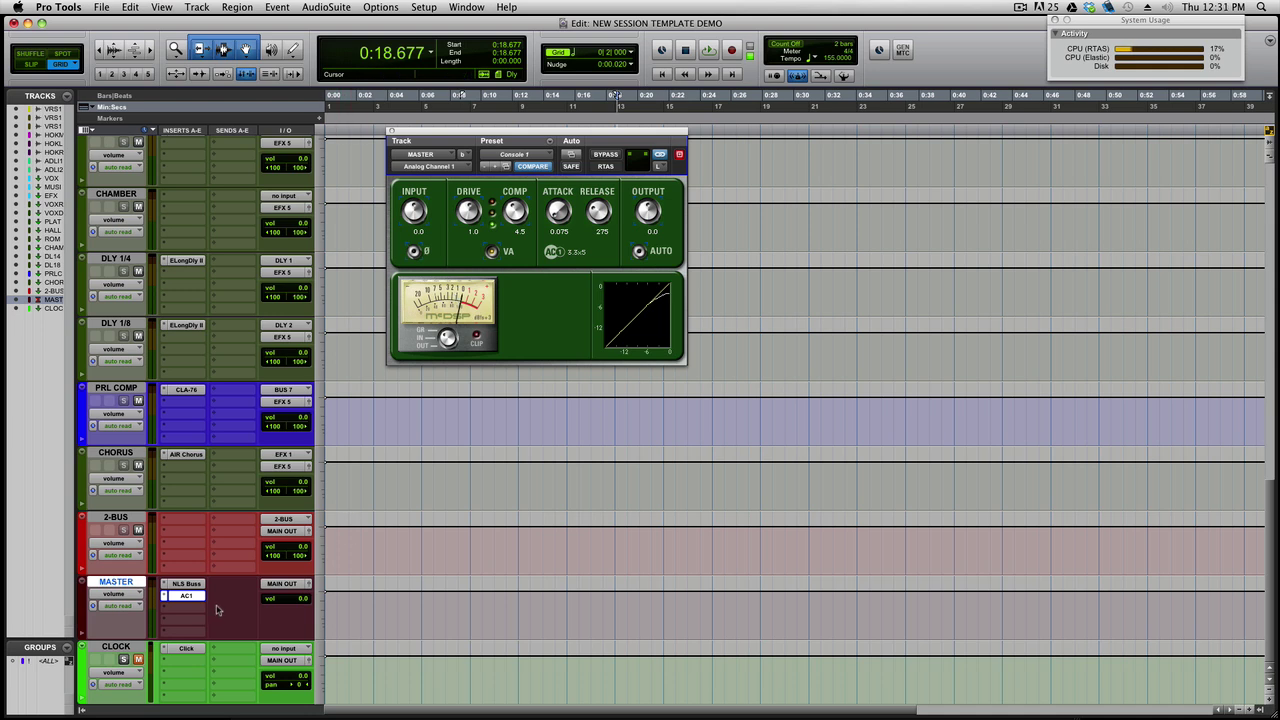
# Insert the multichannel DUY Wide plug-in in the third insert slot of the MASTER track.
pyautogui.click(188, 610)
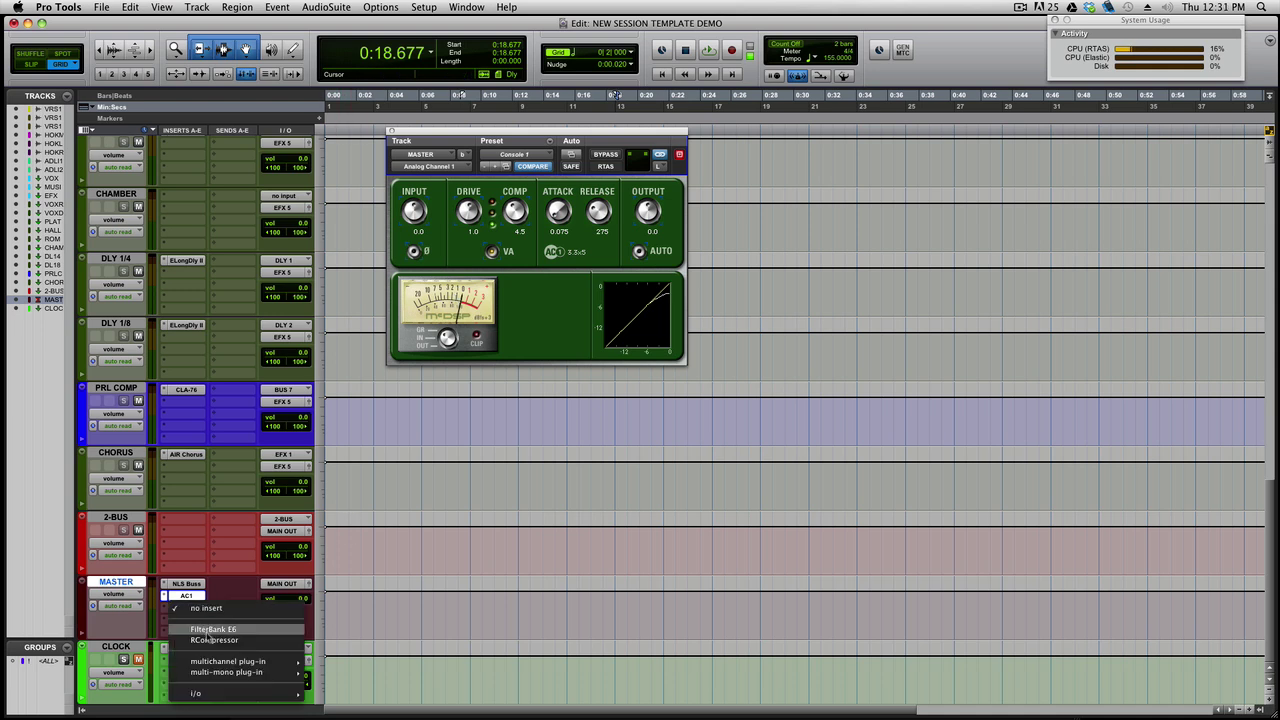
pyautogui.moveTo(215, 664)
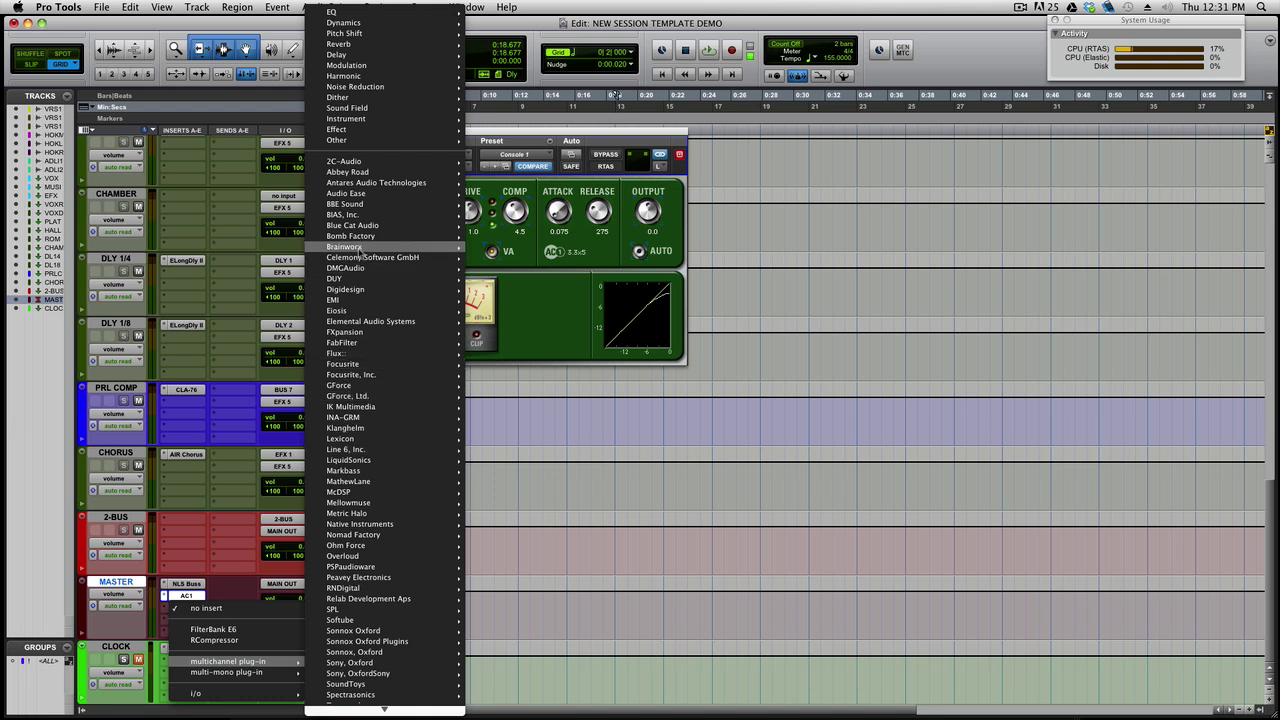
pyautogui.moveTo(353, 181)
pyautogui.moveTo(368, 112)
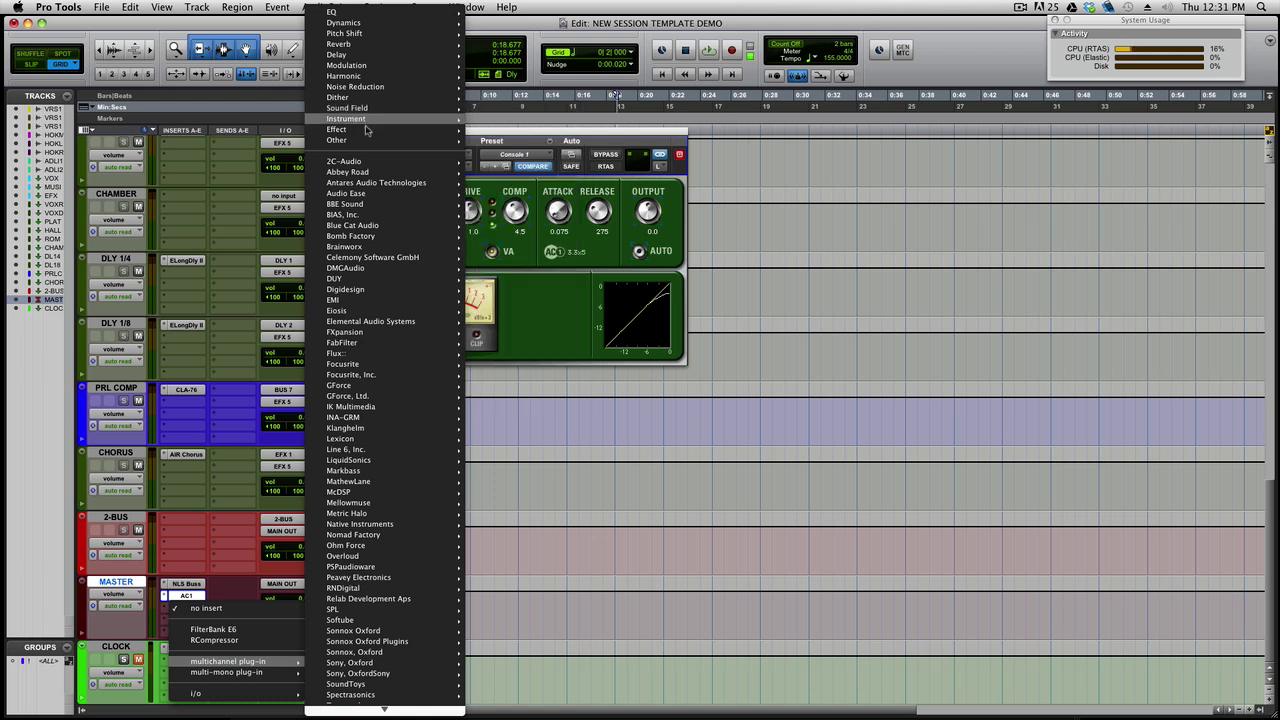
pyautogui.moveTo(370, 140)
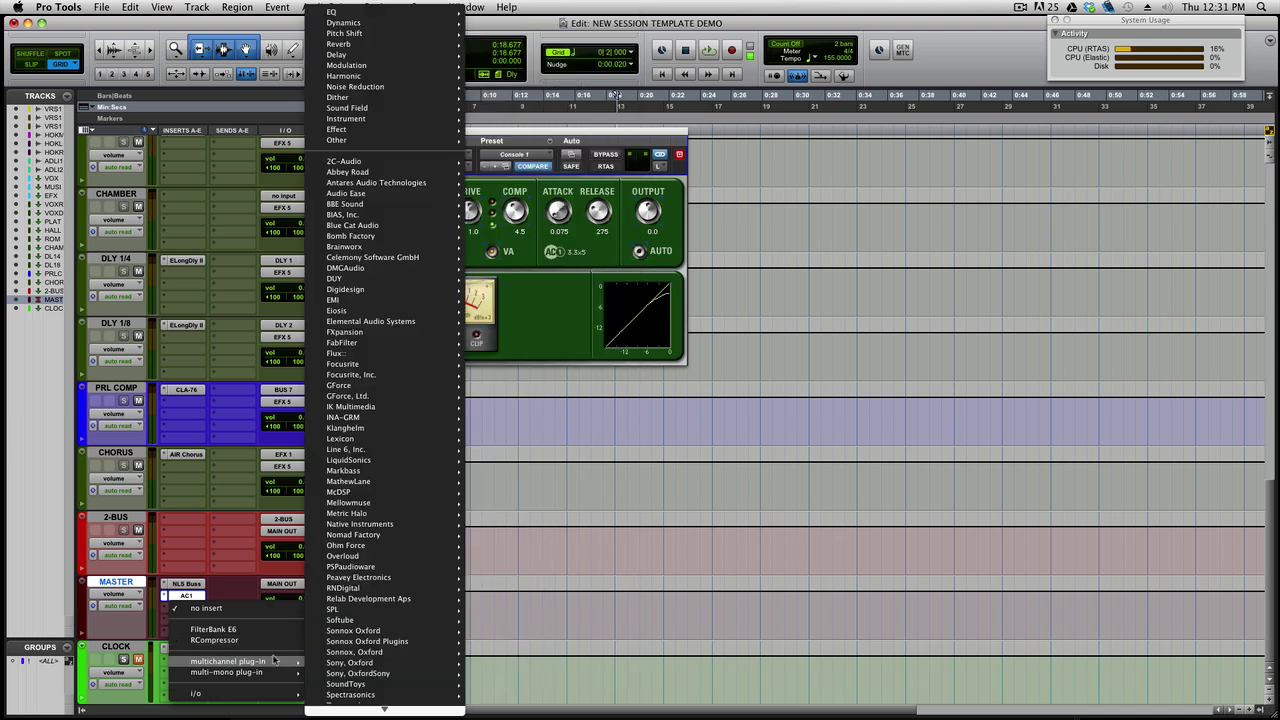
pyautogui.moveTo(378, 299)
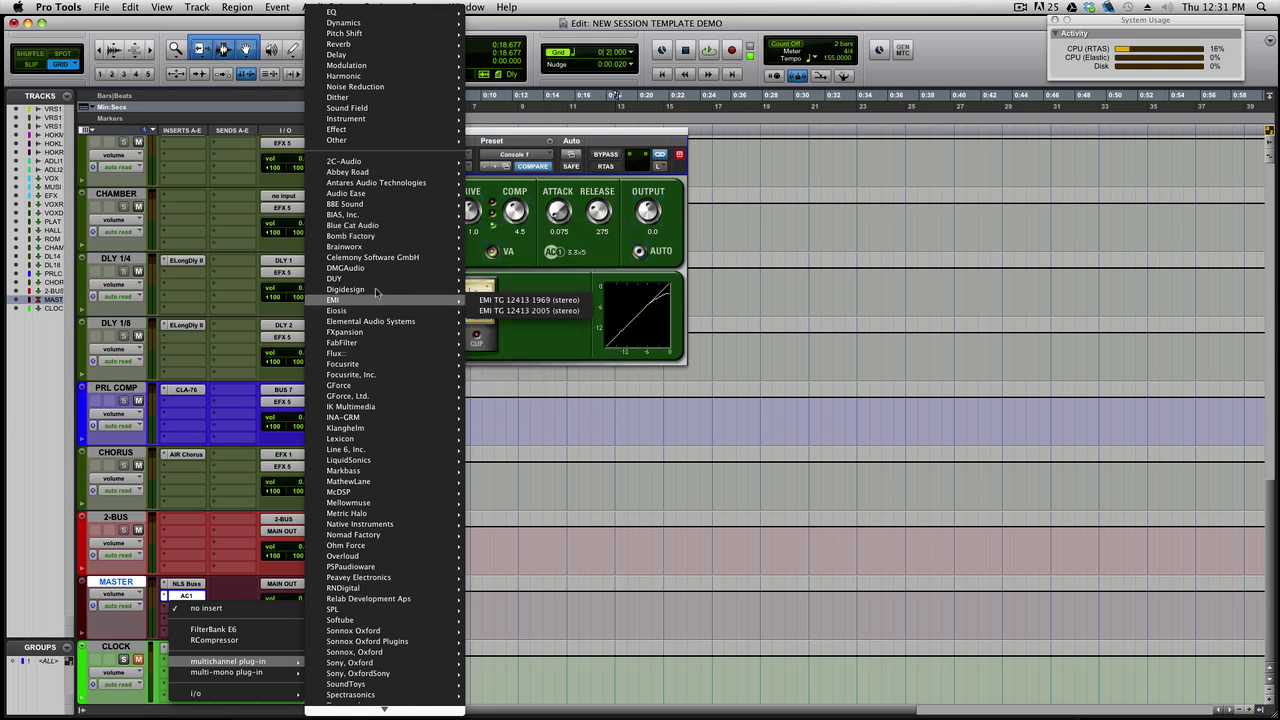
pyautogui.moveTo(408, 280)
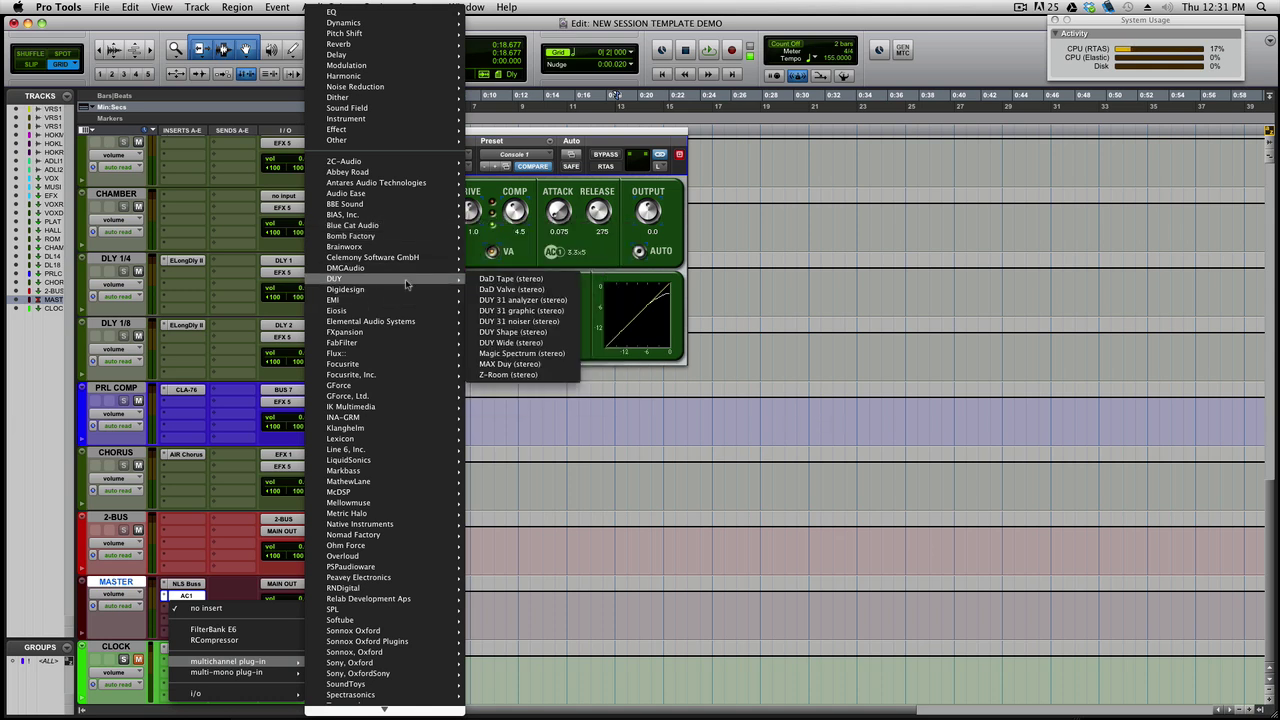
pyautogui.click(509, 343)
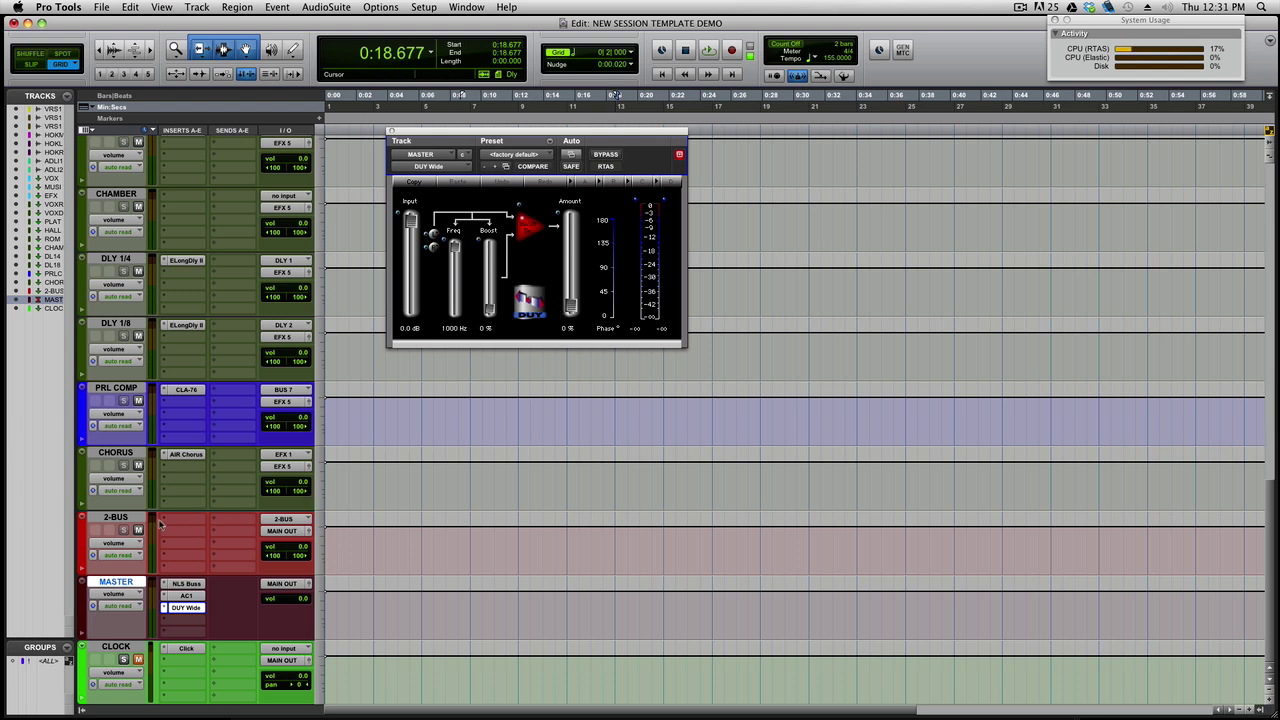
# Replace the MASTER track's DUY Wide with the multichannel S1 Imager and set its width to 1.14.
pyautogui.click(165, 609)
pyautogui.moveTo(220, 608)
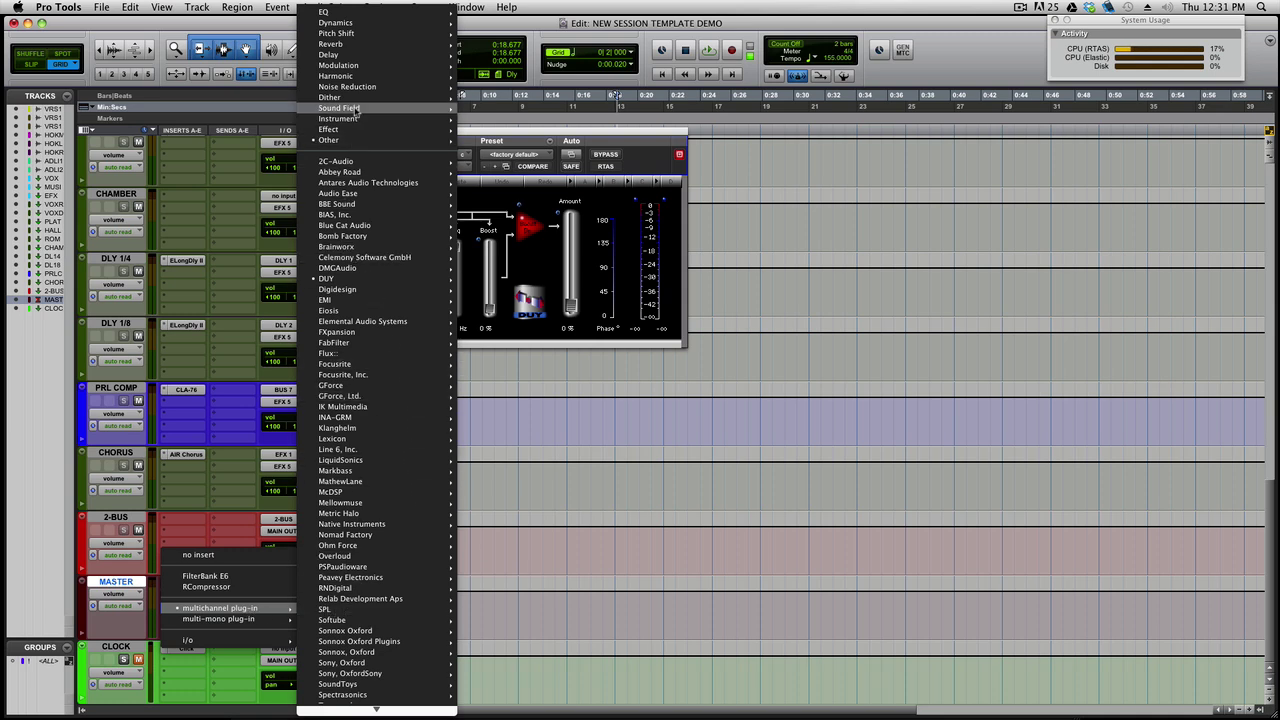
pyautogui.click(503, 342)
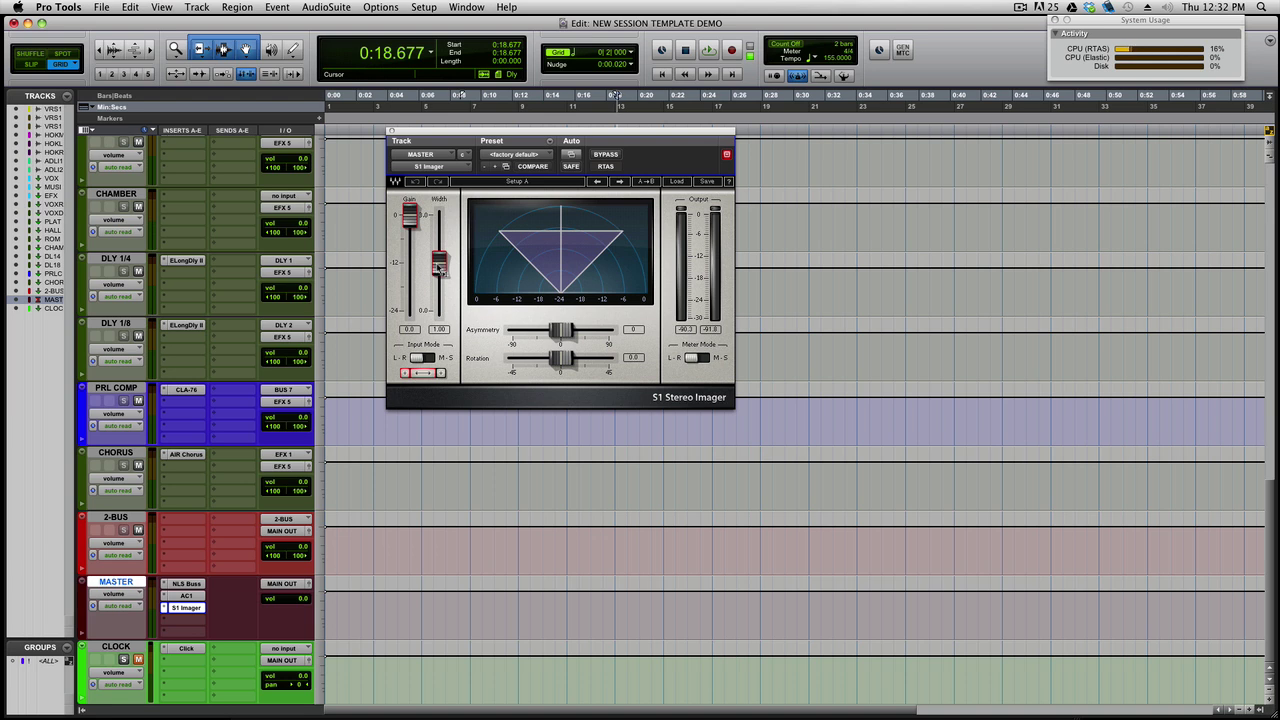
pyautogui.moveTo(441, 270); pyautogui.dragTo(440, 260)
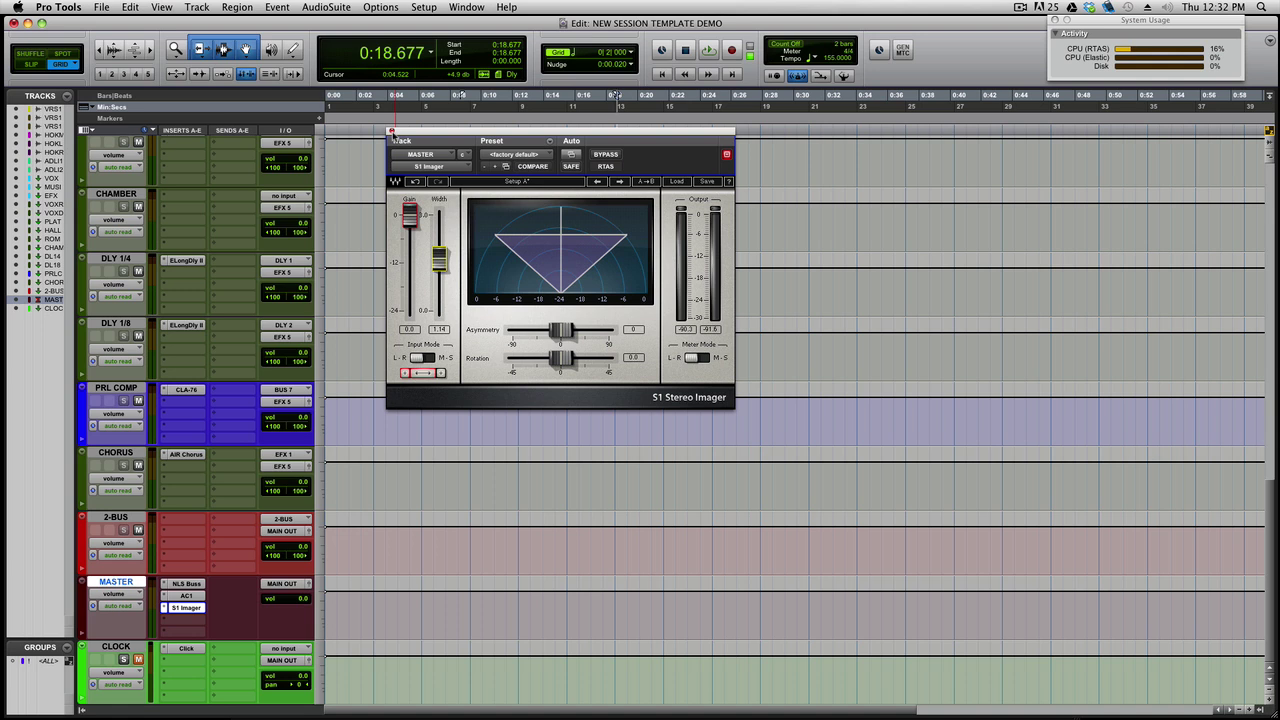
pyautogui.click(391, 132)
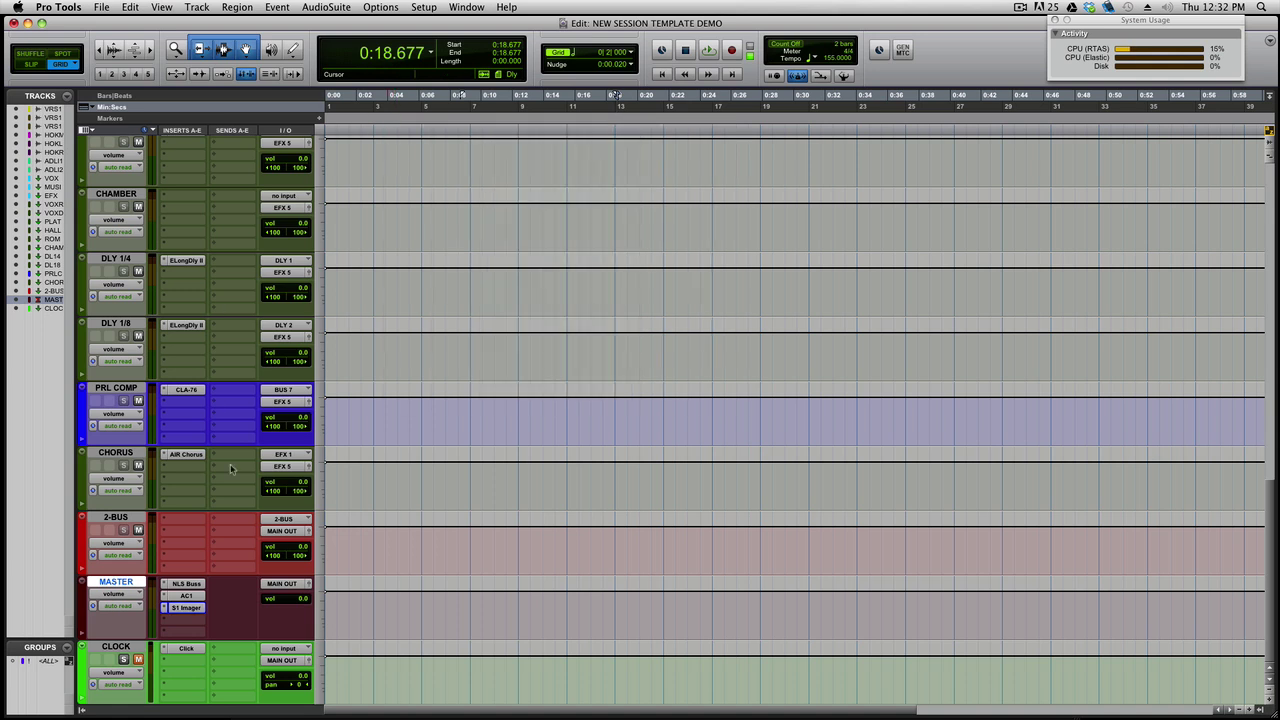
# Insert the multi-mono SSLComp dynamics plug-in in the fourth insert slot of the MASTER track.
pyautogui.click(196, 620)
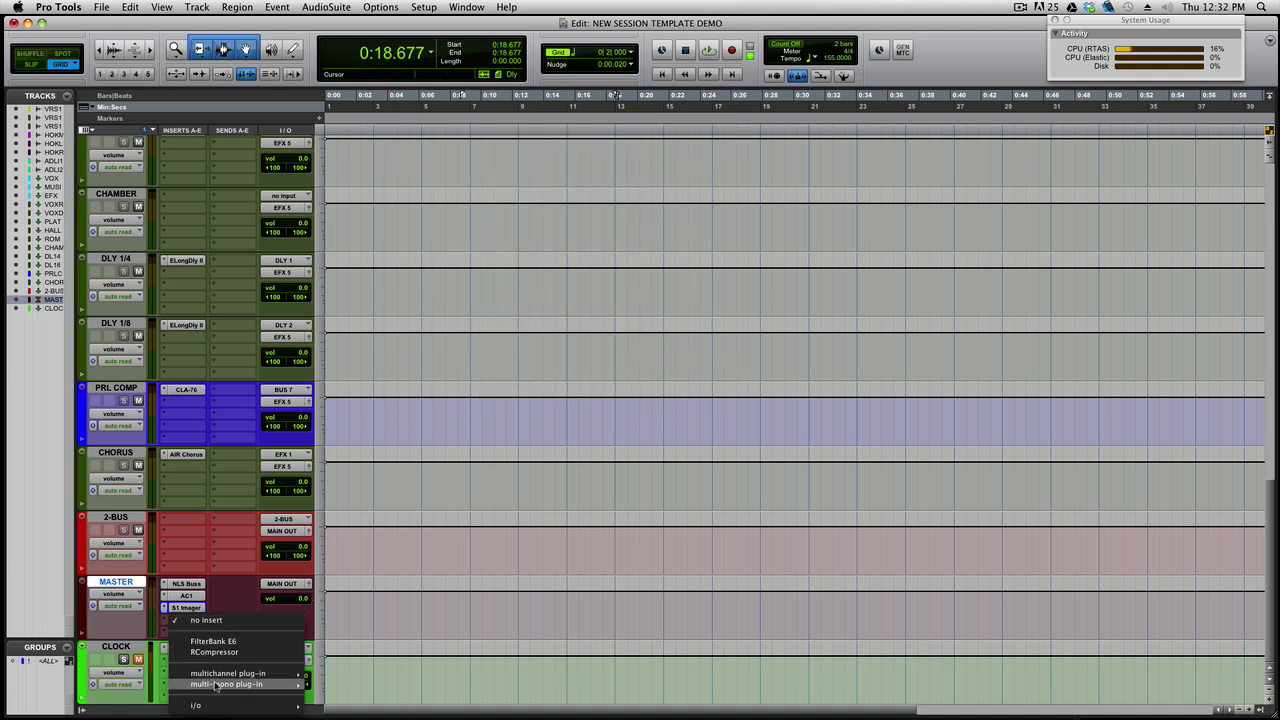
pyautogui.moveTo(226, 685)
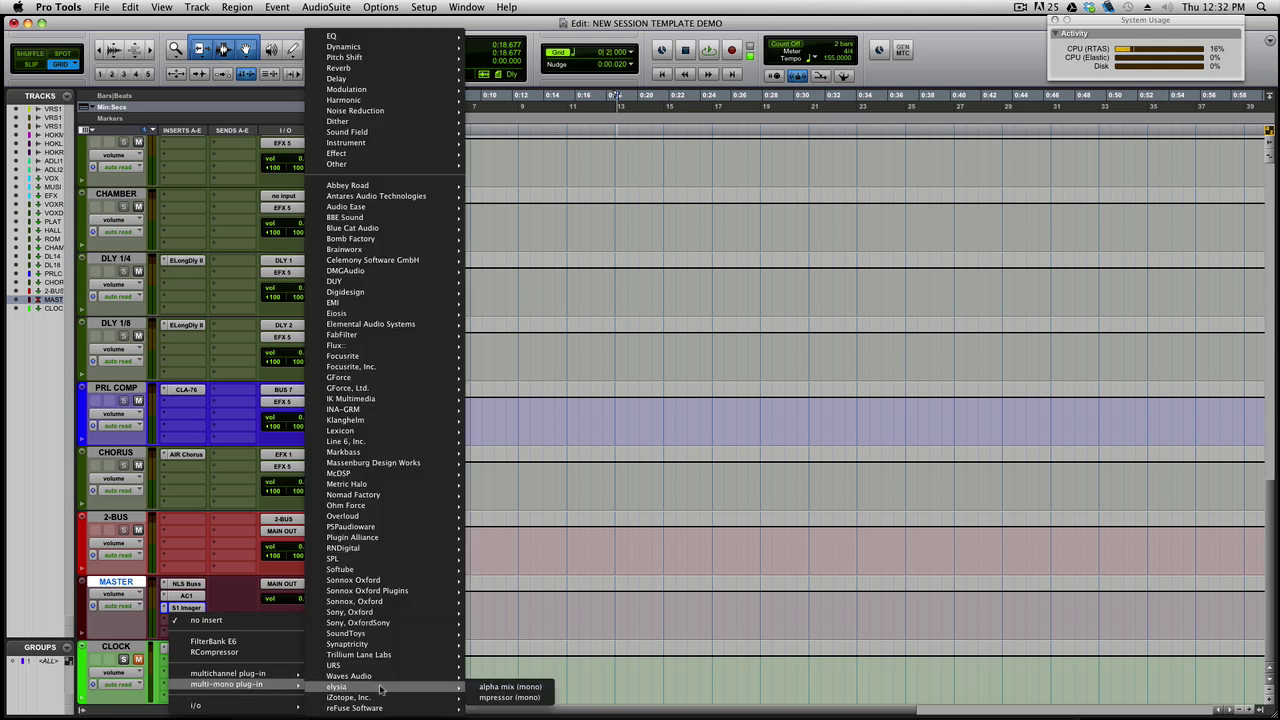
pyautogui.moveTo(372, 606)
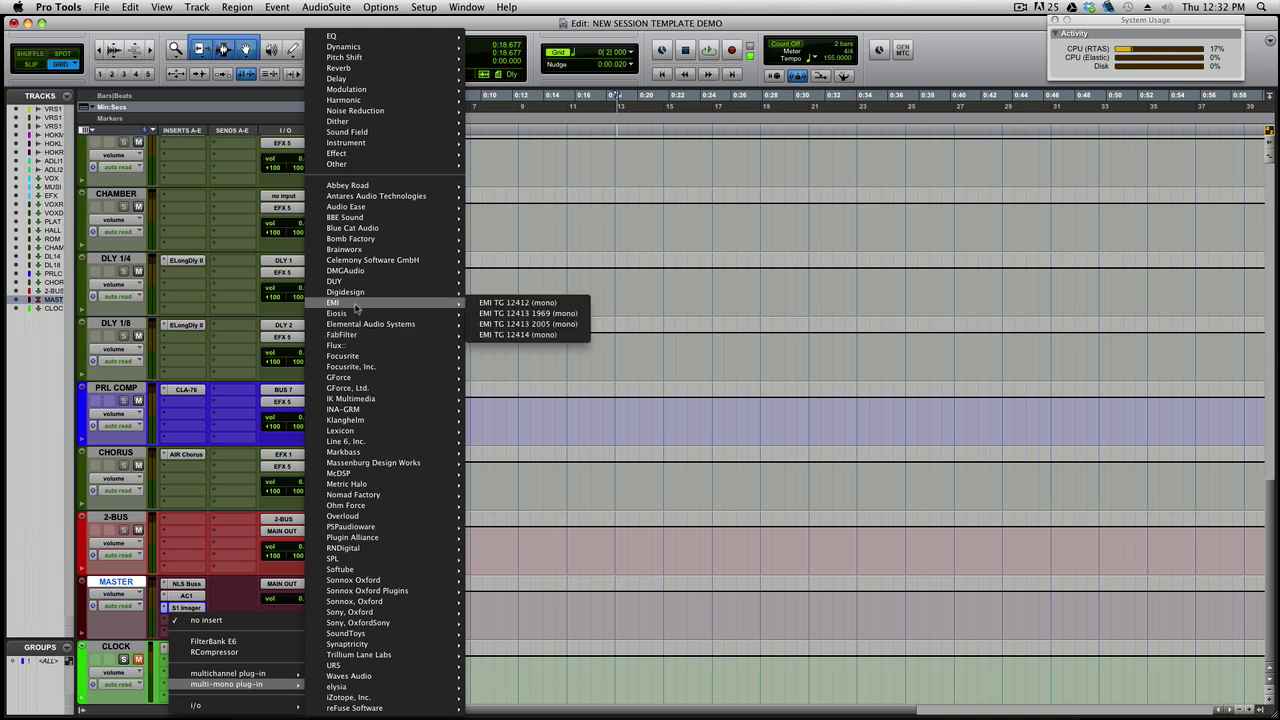
pyautogui.moveTo(358, 40)
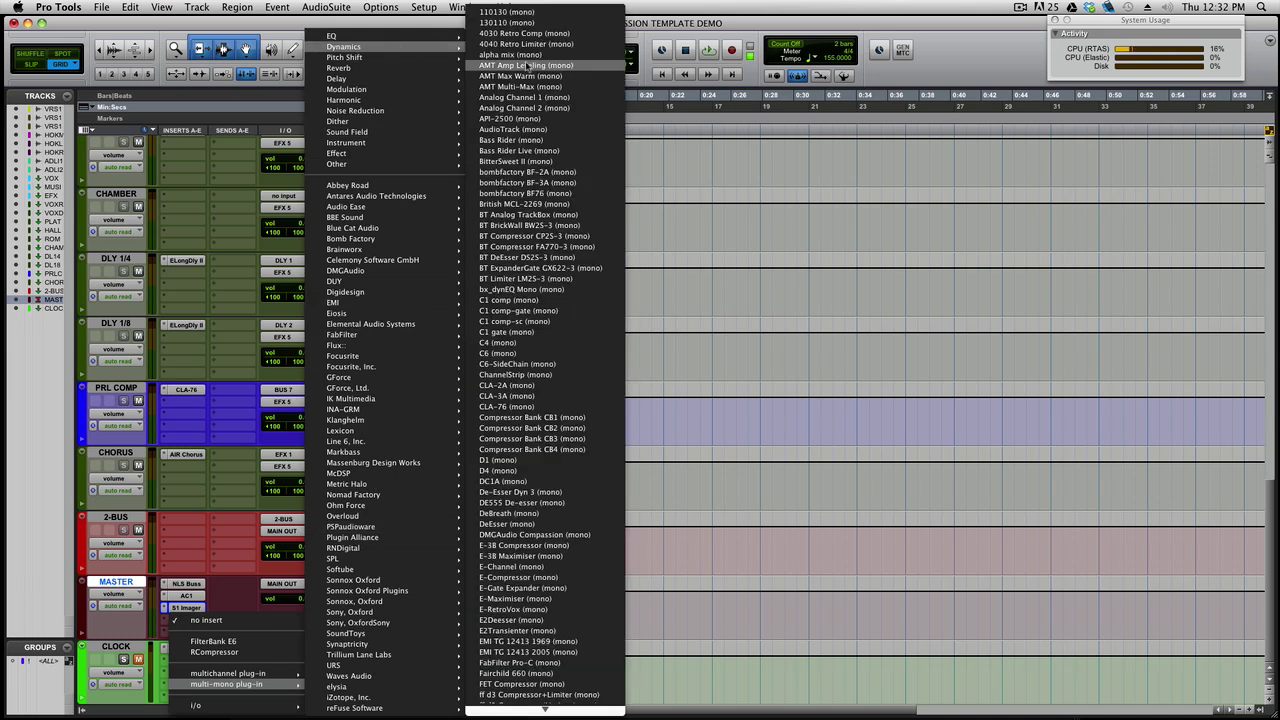
pyautogui.scroll(-20, 596, 396)
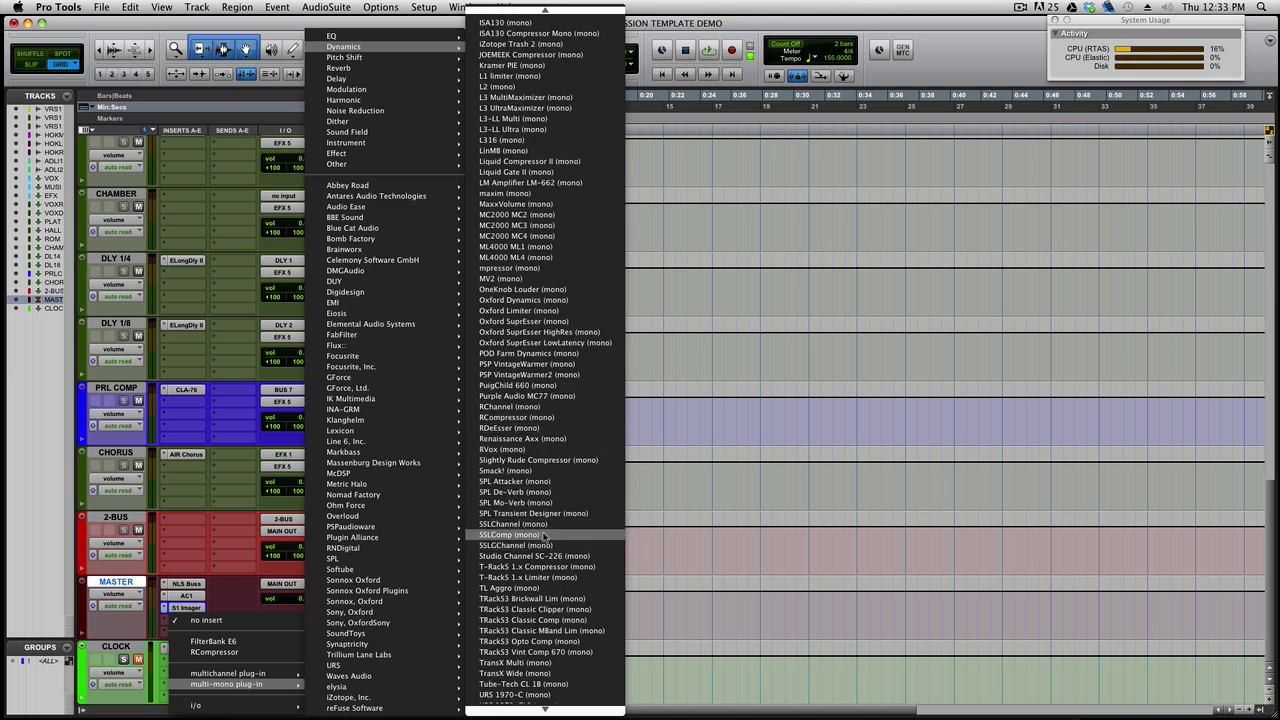
pyautogui.click(543, 535)
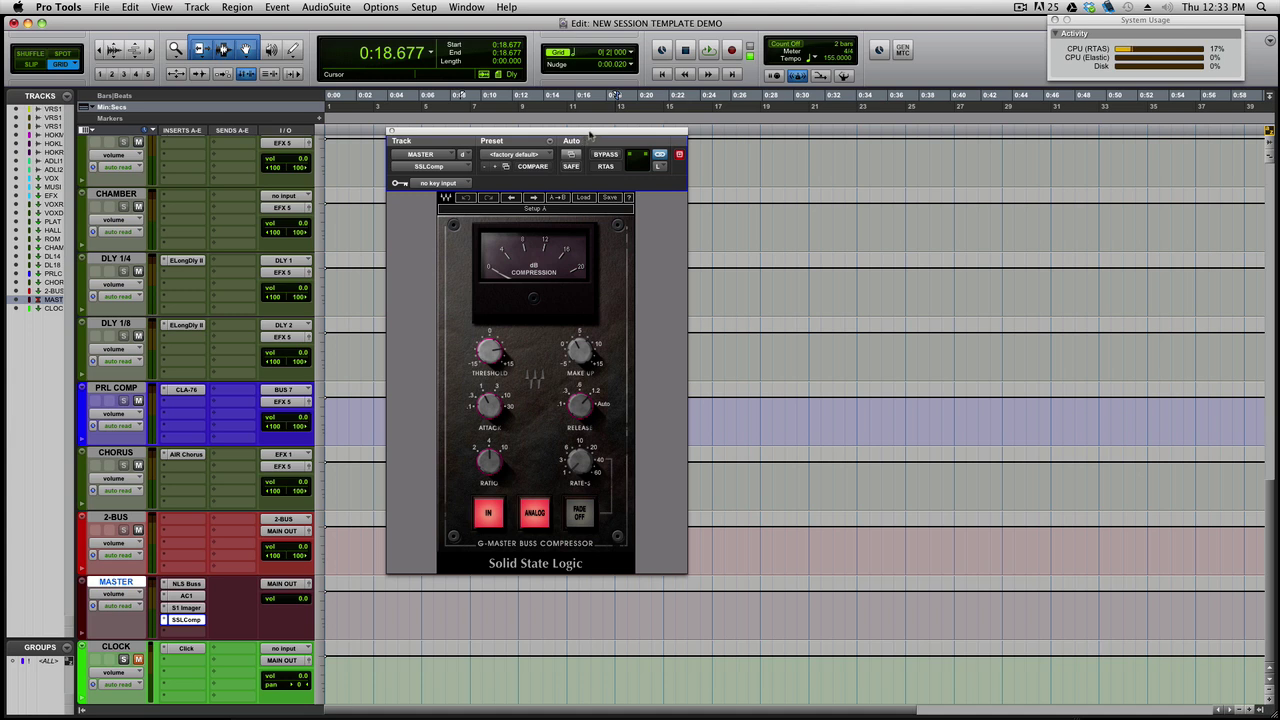
# Load the CLA ST finalizer factory preset in the MASTER track's SSLComp and close the plug-in window.
pyautogui.click(584, 198)
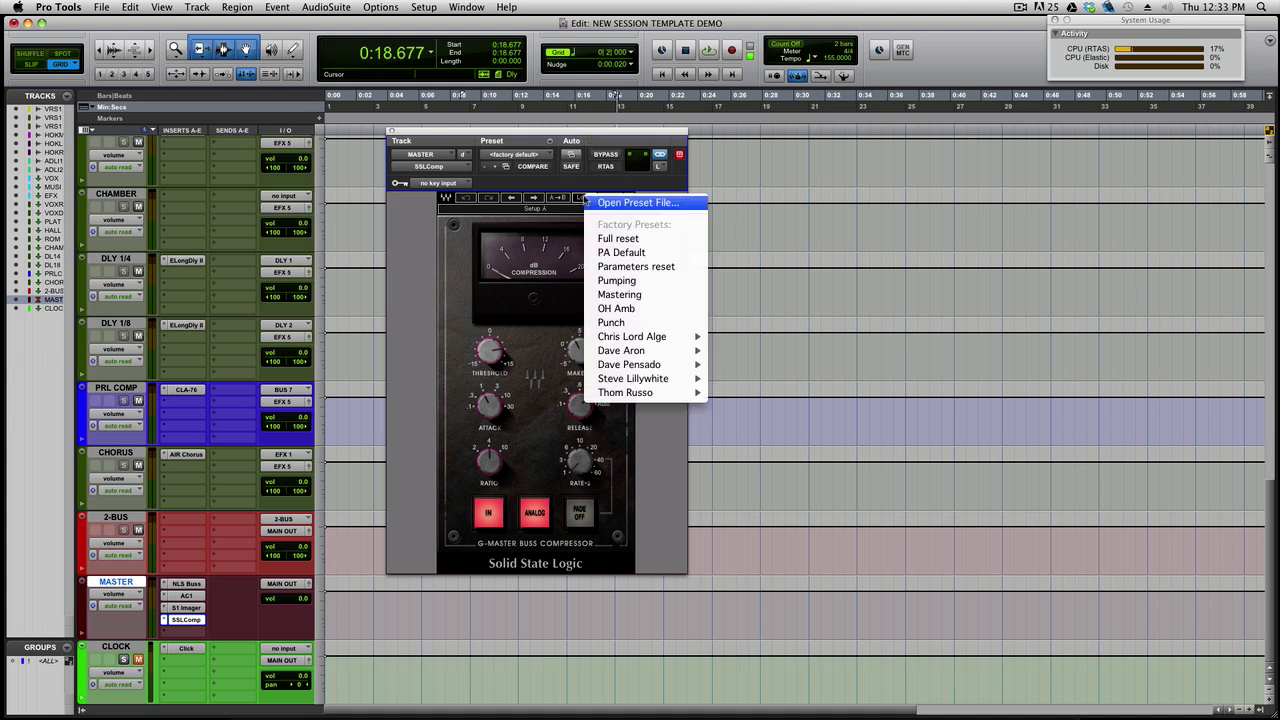
pyautogui.moveTo(658, 349)
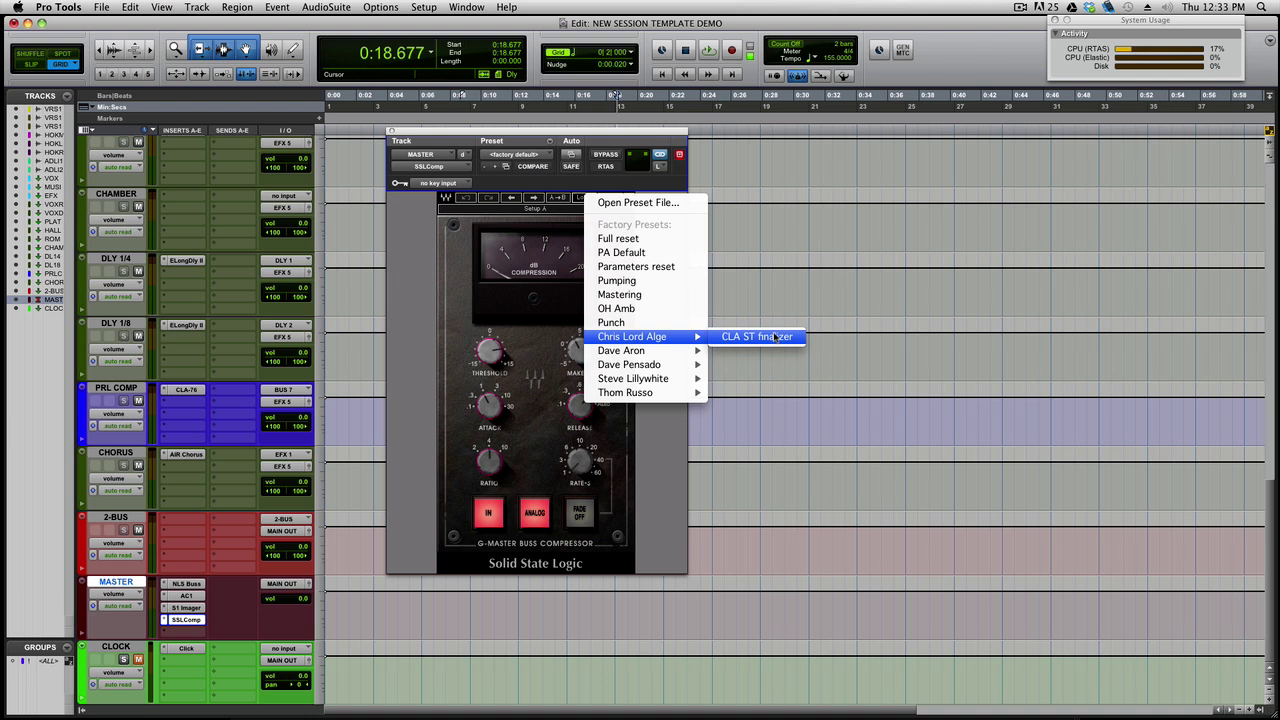
pyautogui.click(776, 337)
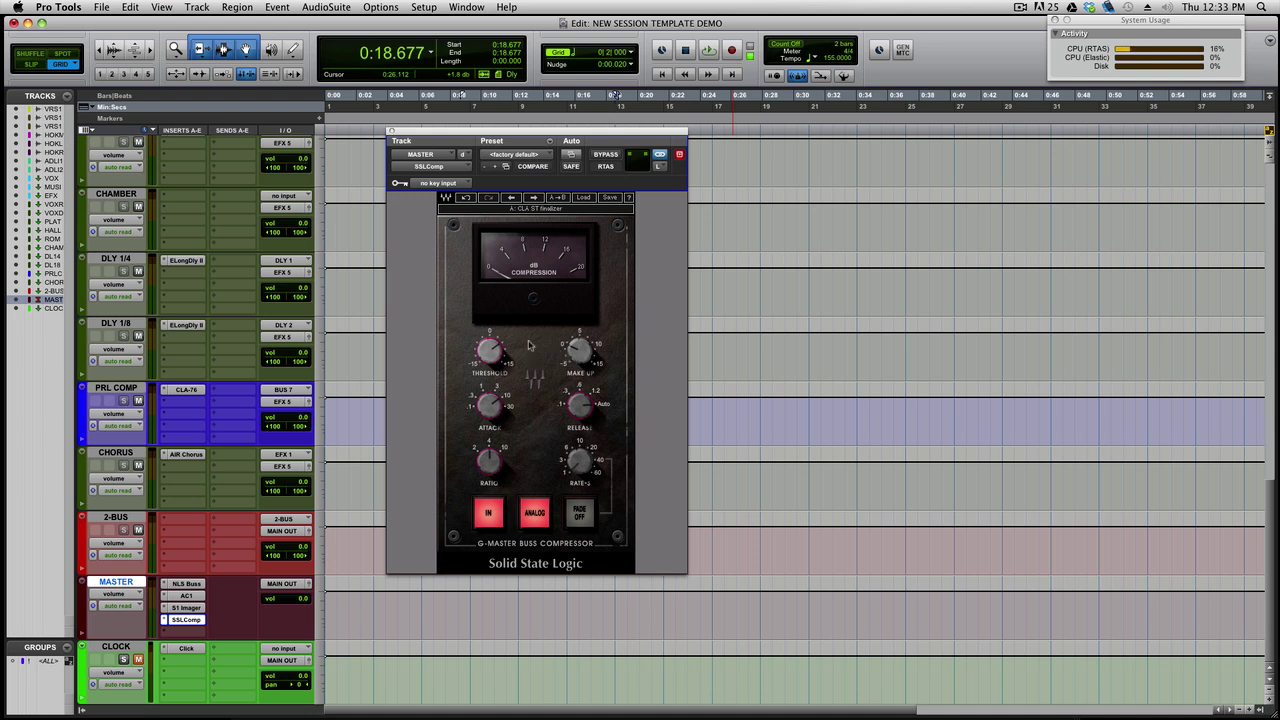
pyautogui.moveTo(495, 355)
pyautogui.moveTo(585, 355)
pyautogui.click(391, 131)
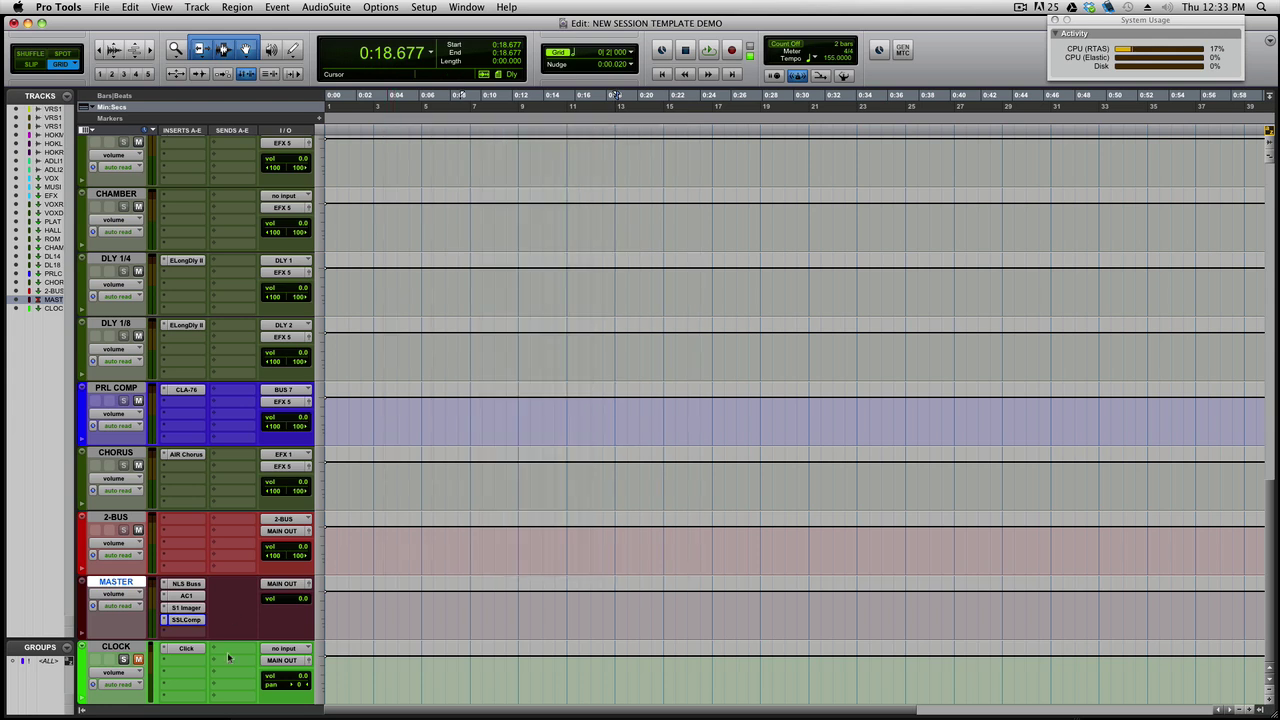
# Insert the multichannel Kramer Tape harmonic plug-in in the fifth insert slot of the MASTER track.
pyautogui.click(181, 632)
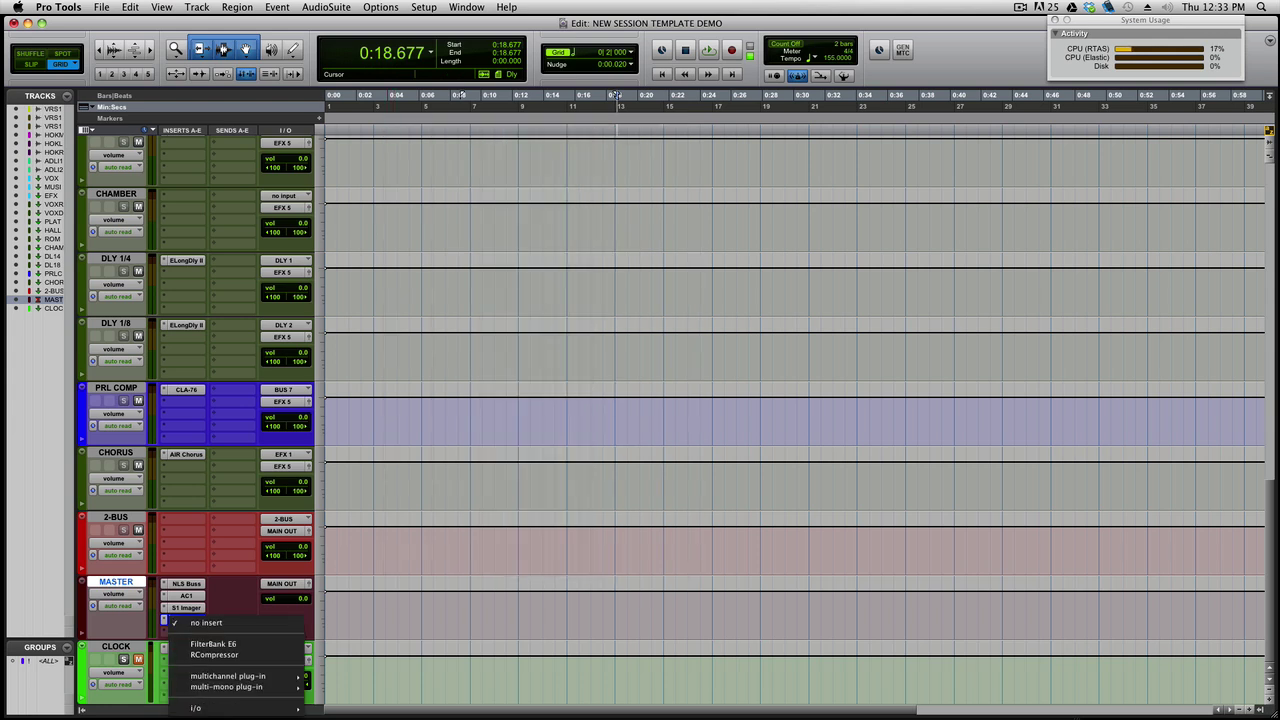
pyautogui.moveTo(198, 686)
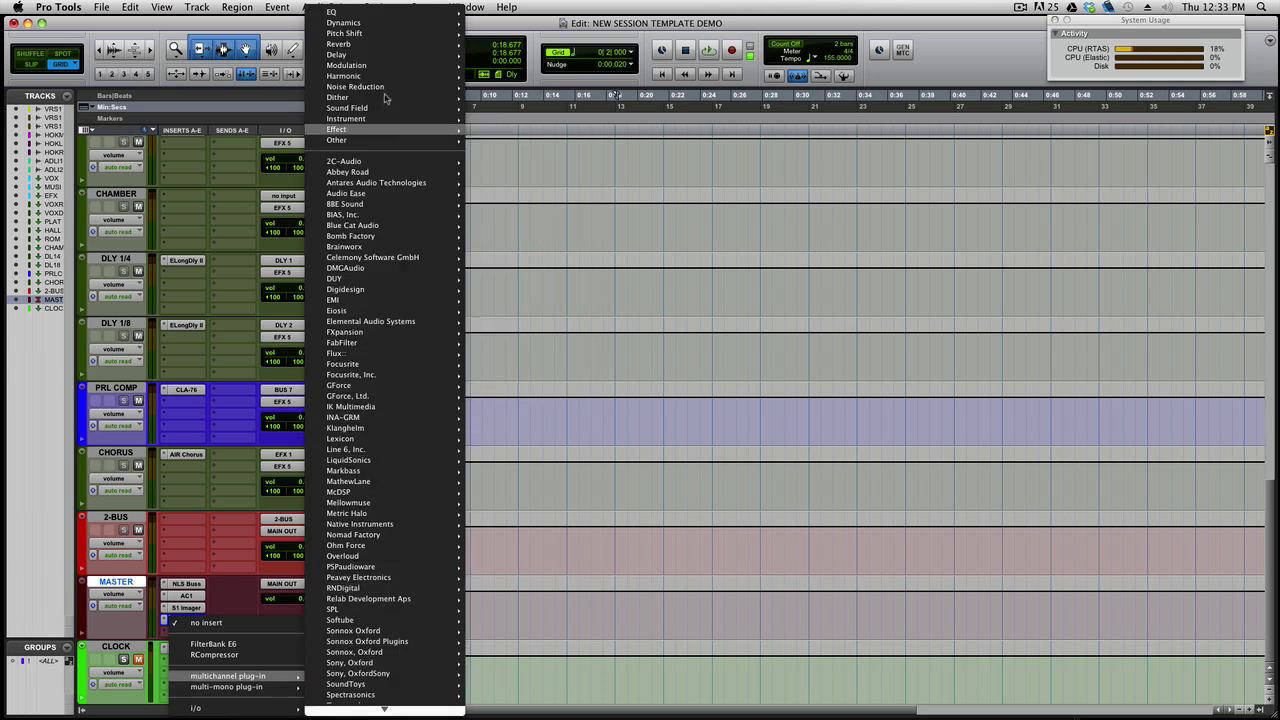
pyautogui.moveTo(376, 78)
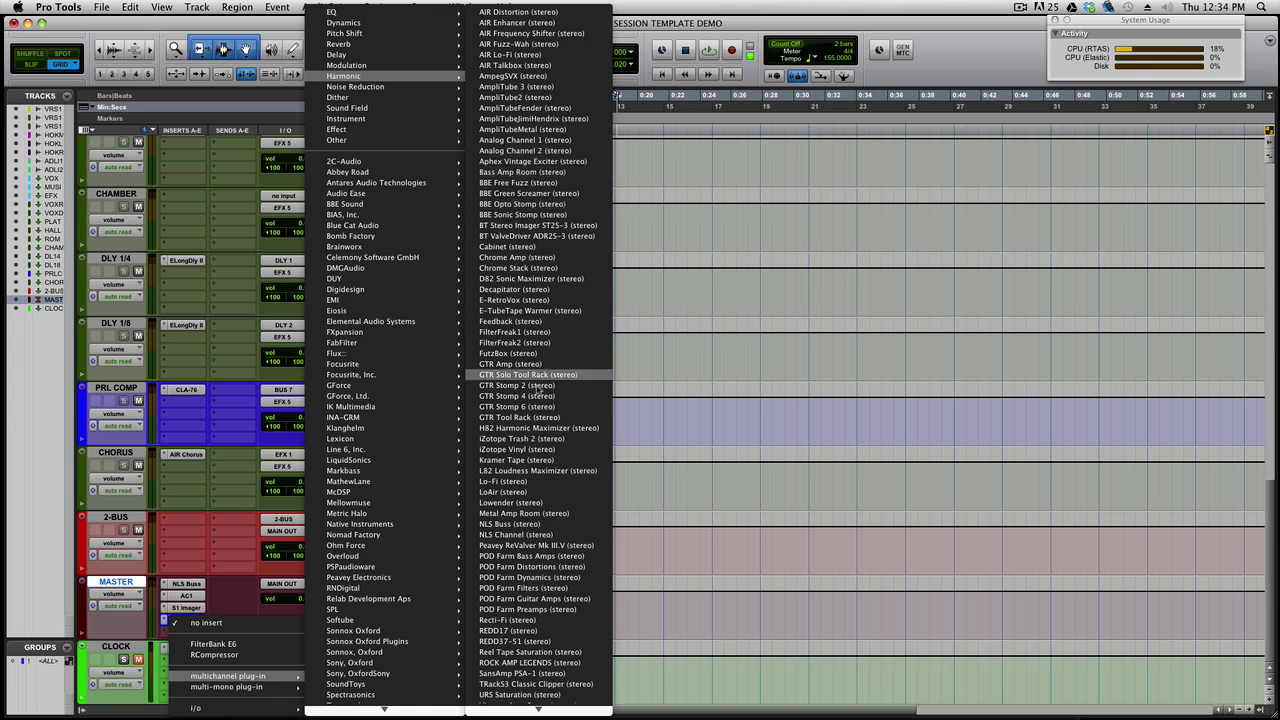
pyautogui.click(548, 461)
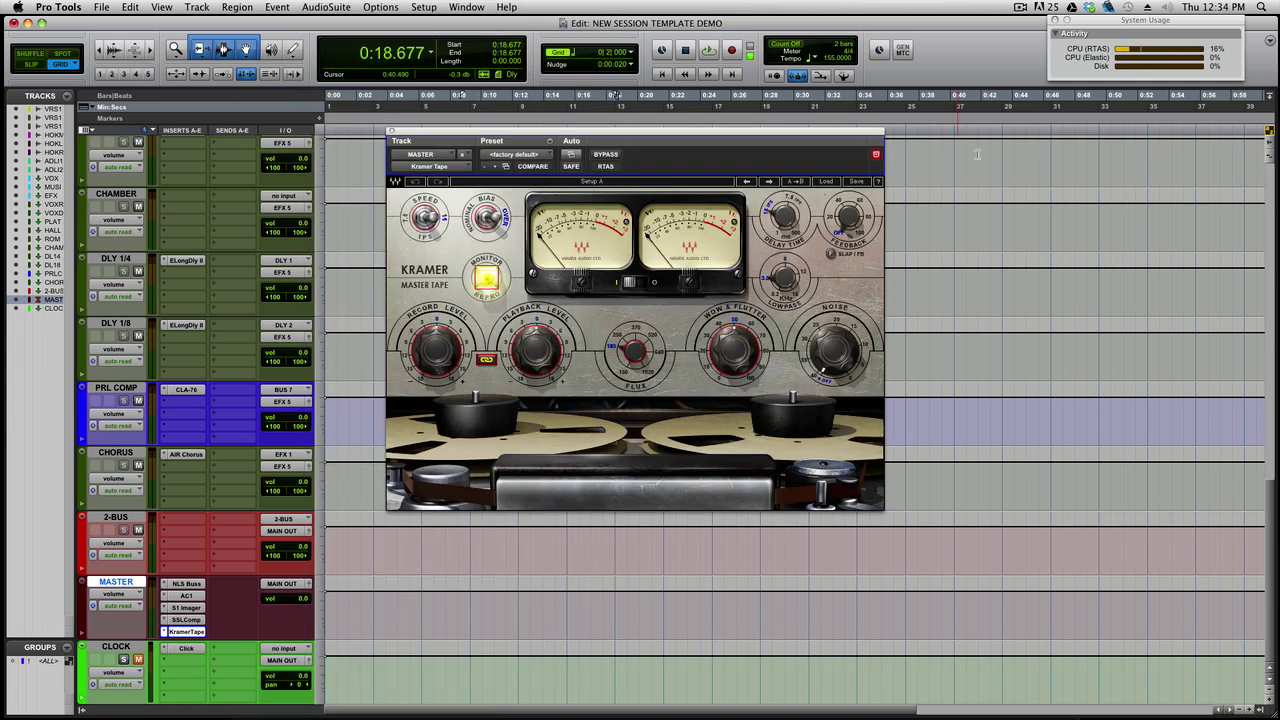
# Load the Mastering Clean and Open preset in the MASTER track's Kramer Tape and close the plug-in window.
pyautogui.click(826, 181)
pyautogui.moveTo(868, 316)
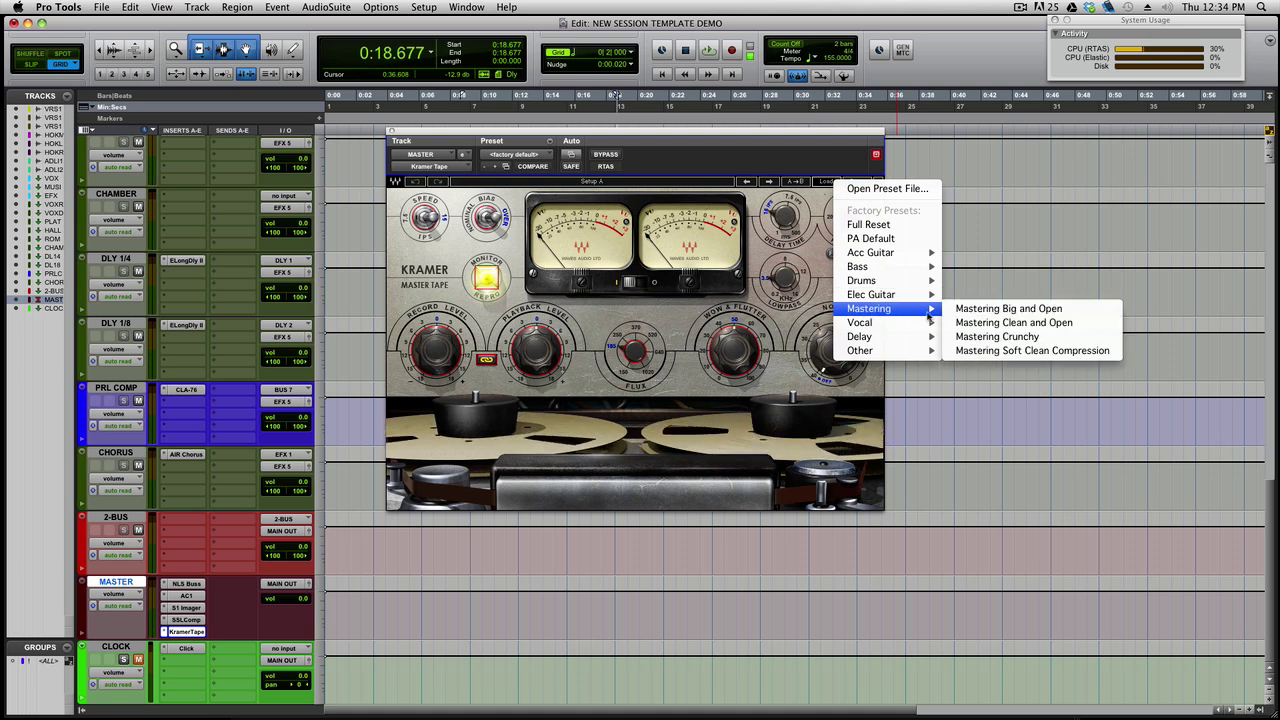
pyautogui.click(980, 323)
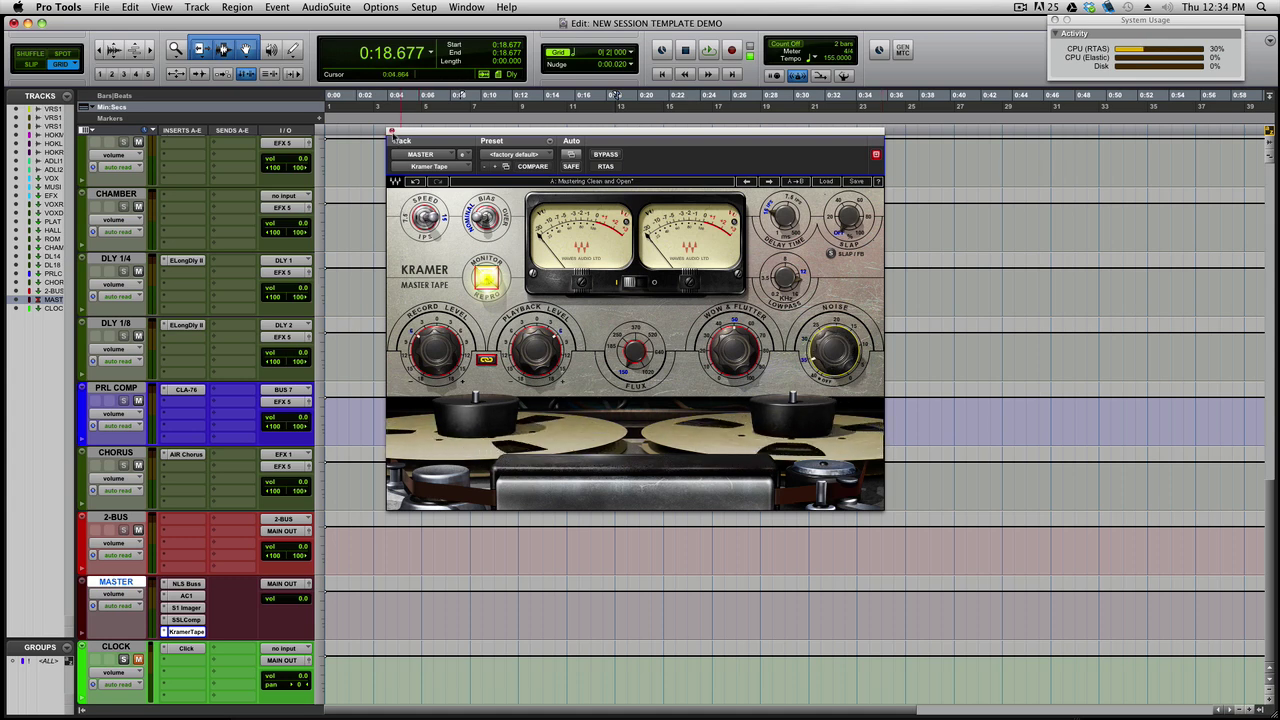
pyautogui.click(391, 131)
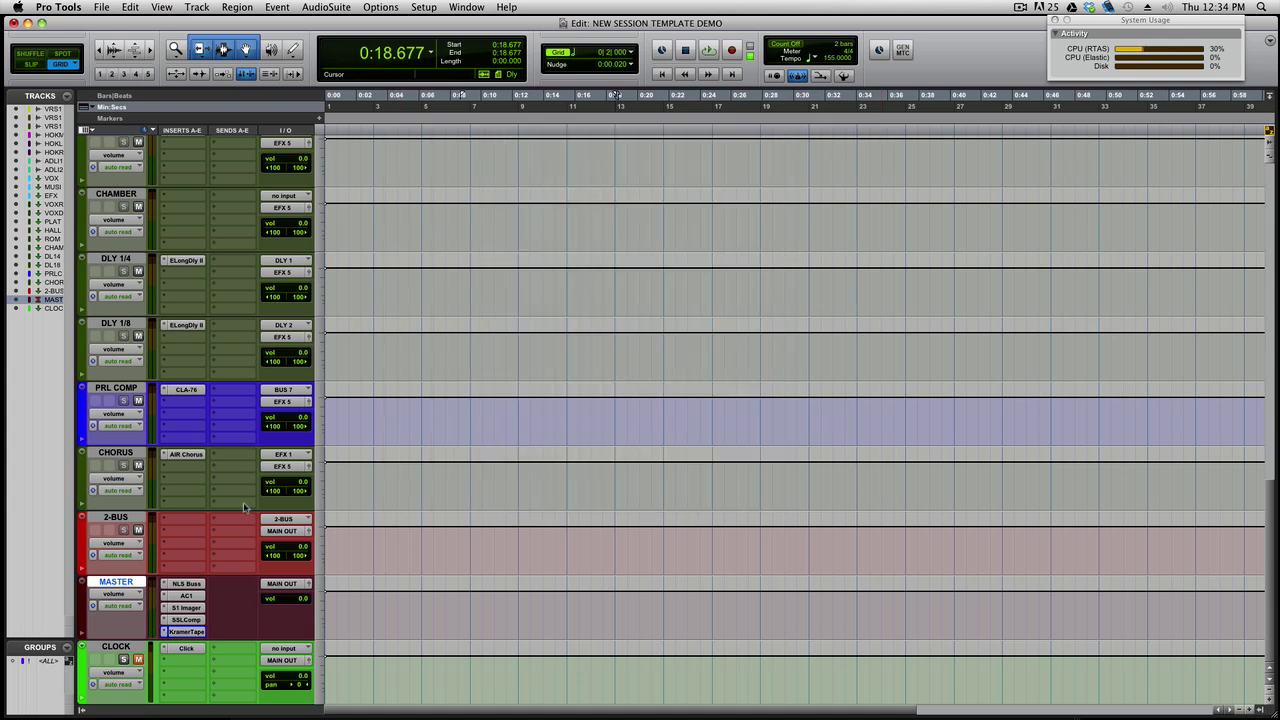
# Review the template's tracks from MASTER up to VRS1 M and check the input choices of the VRS1 M track.
pyautogui.click(186, 634)
pyautogui.scroll(10, 190, 605)
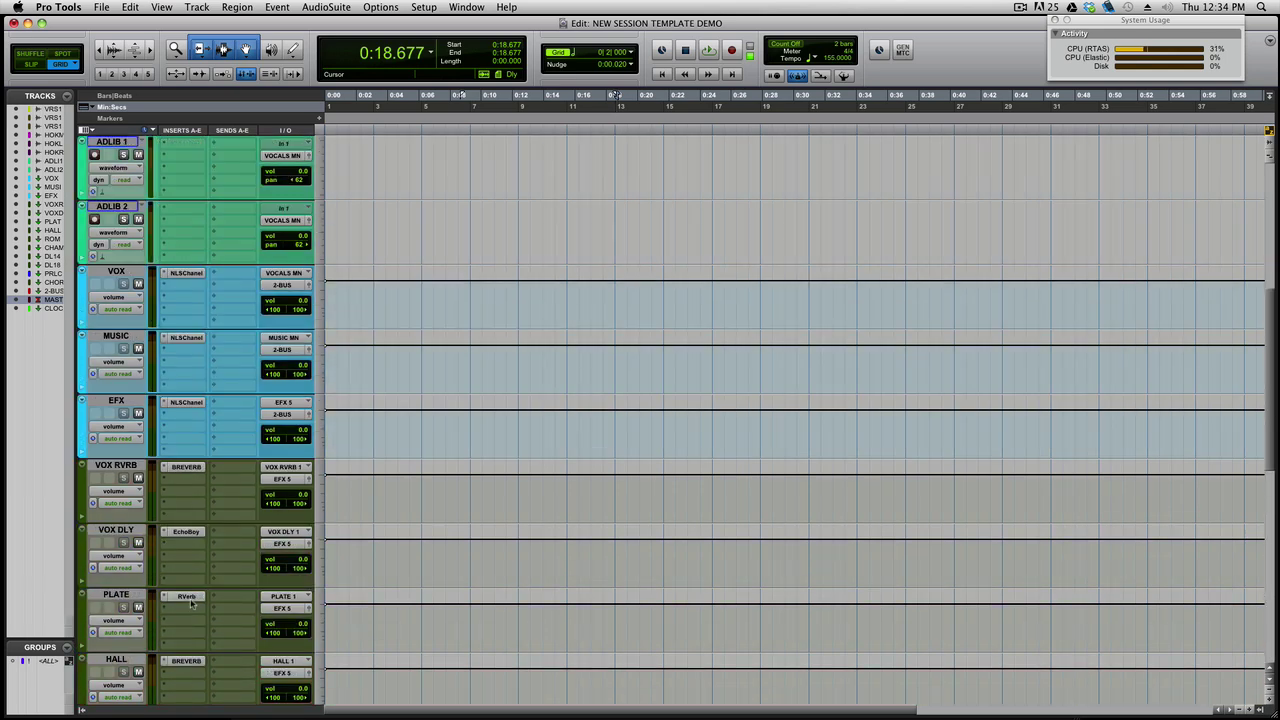
pyautogui.scroll(6, 190, 605)
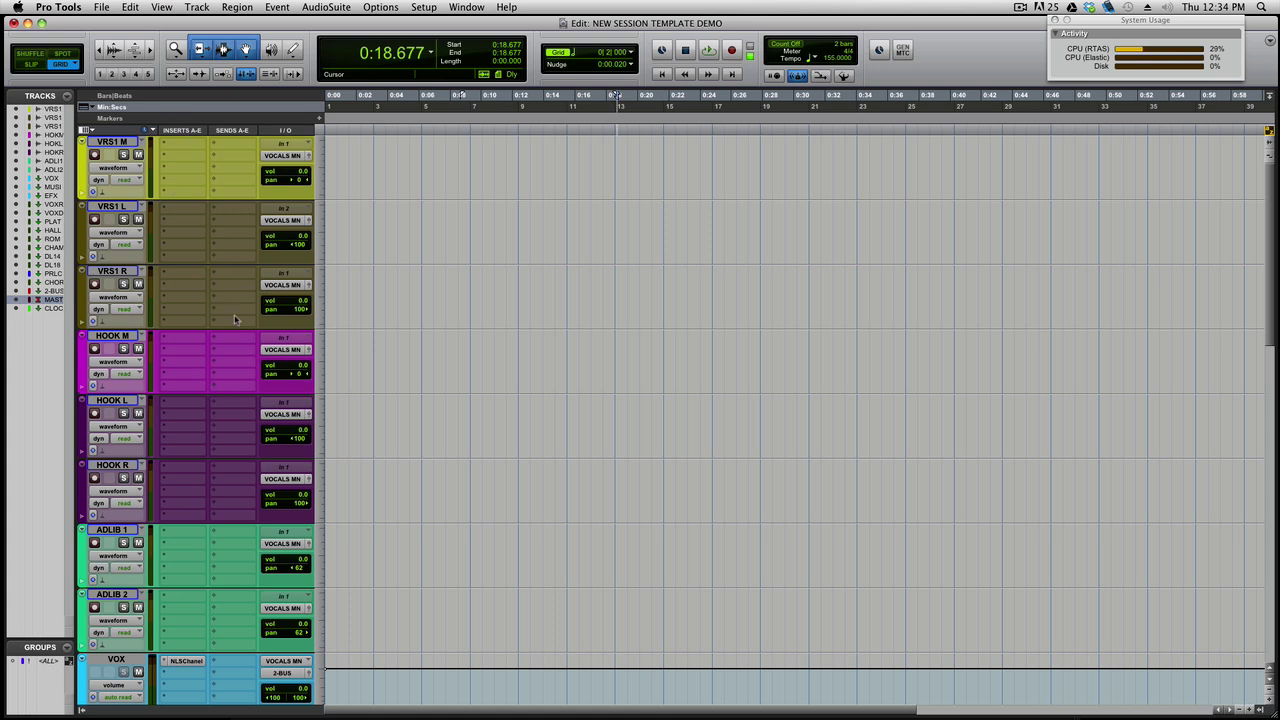
pyautogui.click(283, 143)
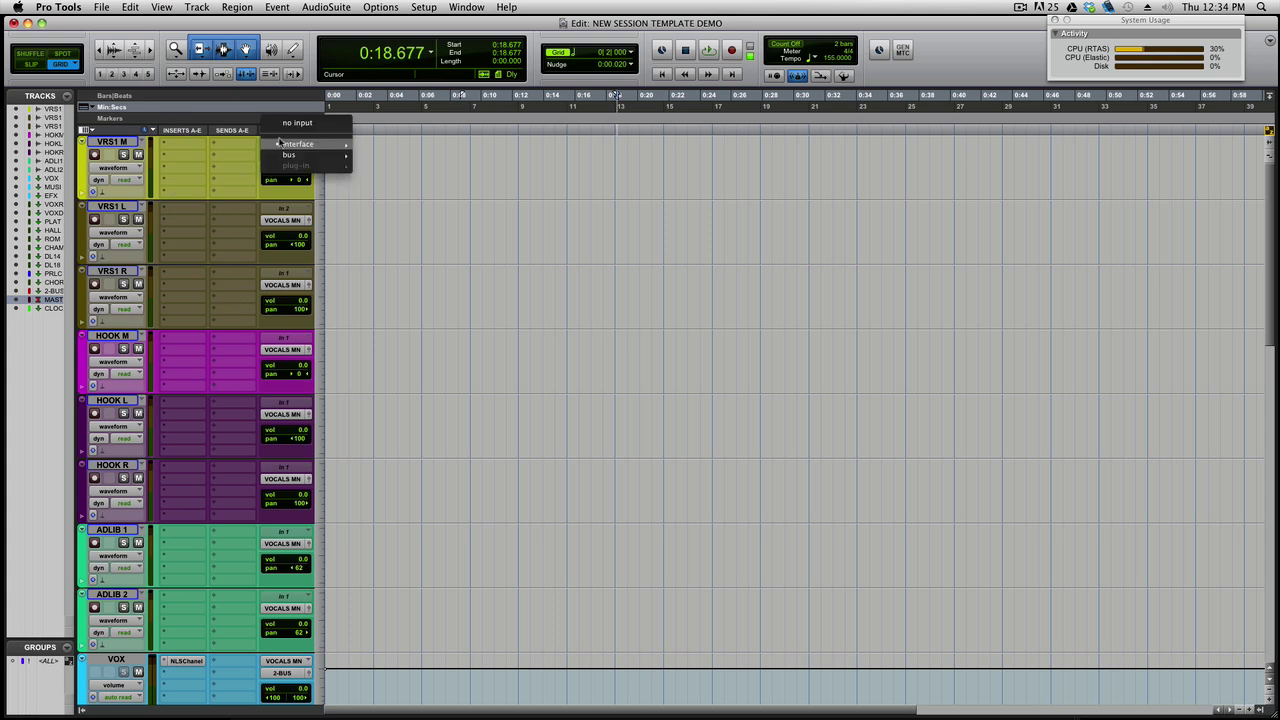
pyautogui.moveTo(316, 143)
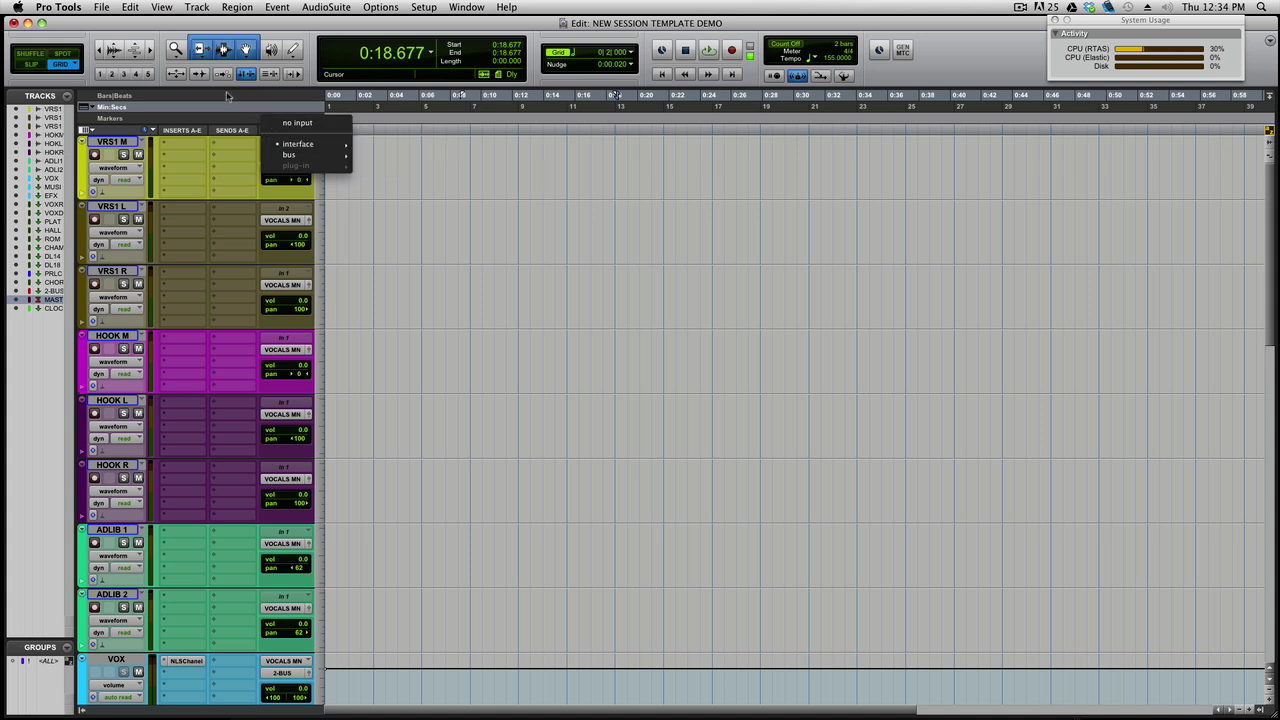
pyautogui.press('Escape')
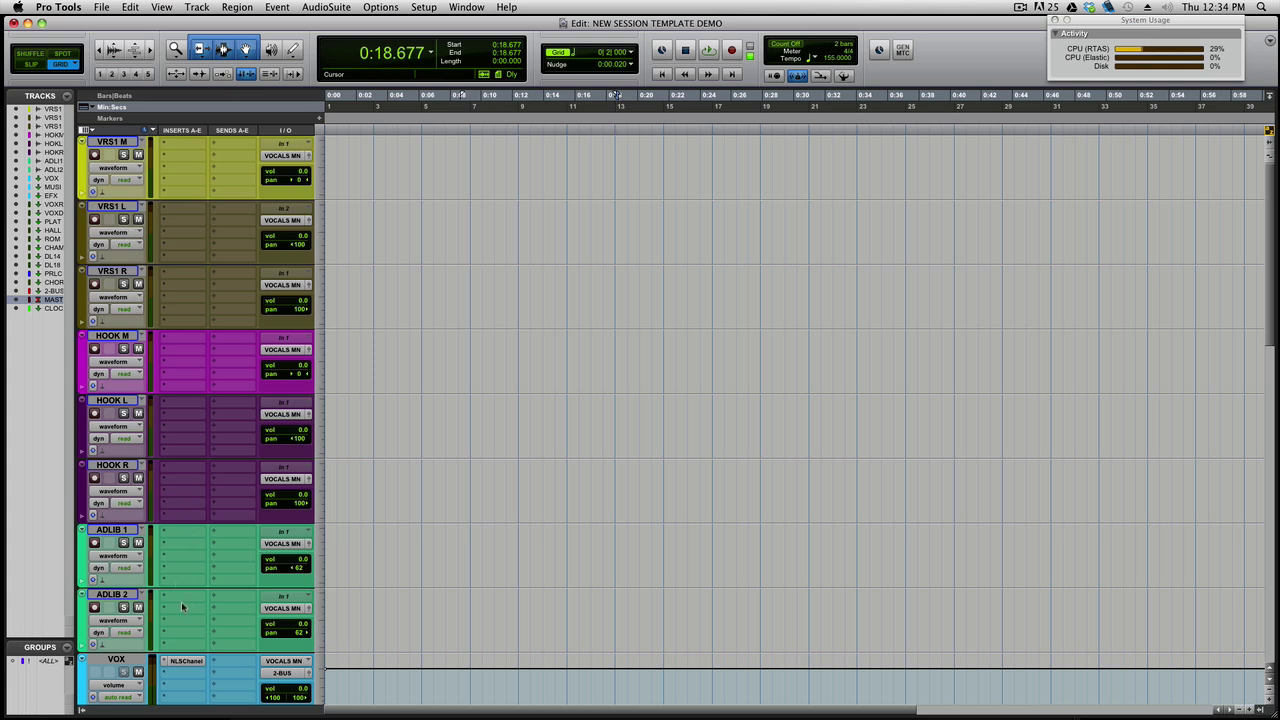
pyautogui.scroll(-15, 789, 306)
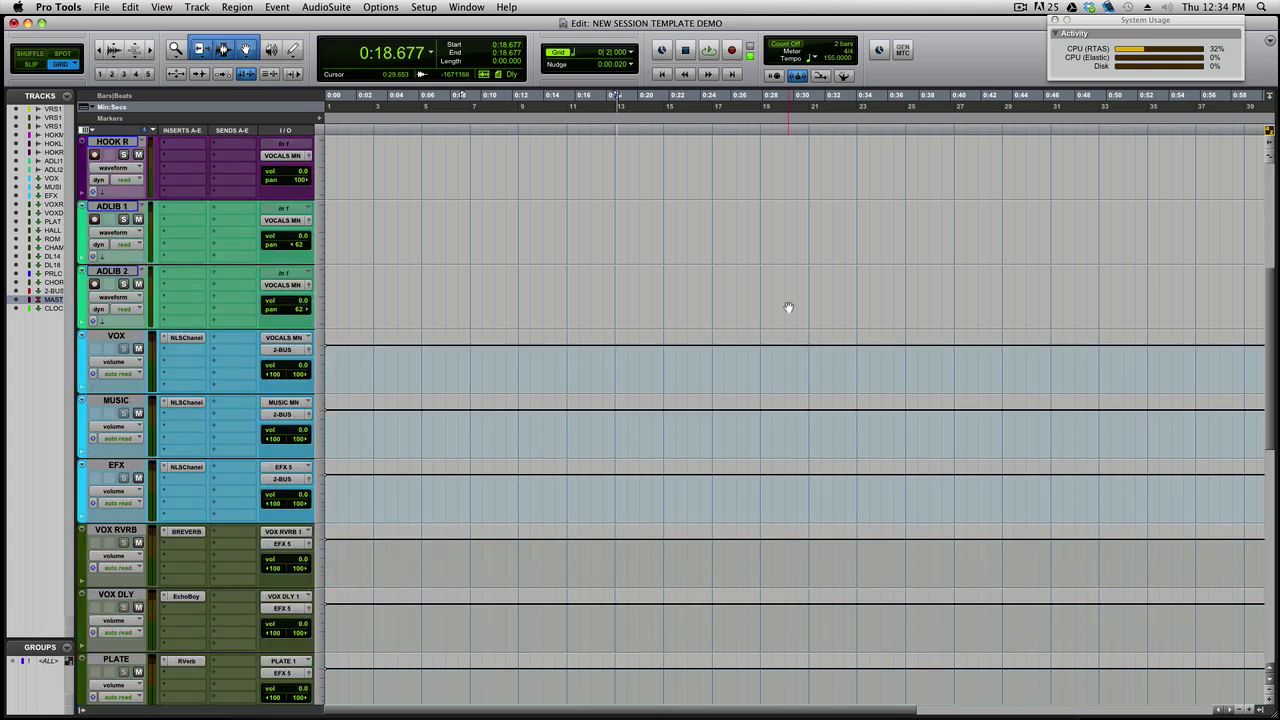
pyautogui.scroll(15, 789, 306)
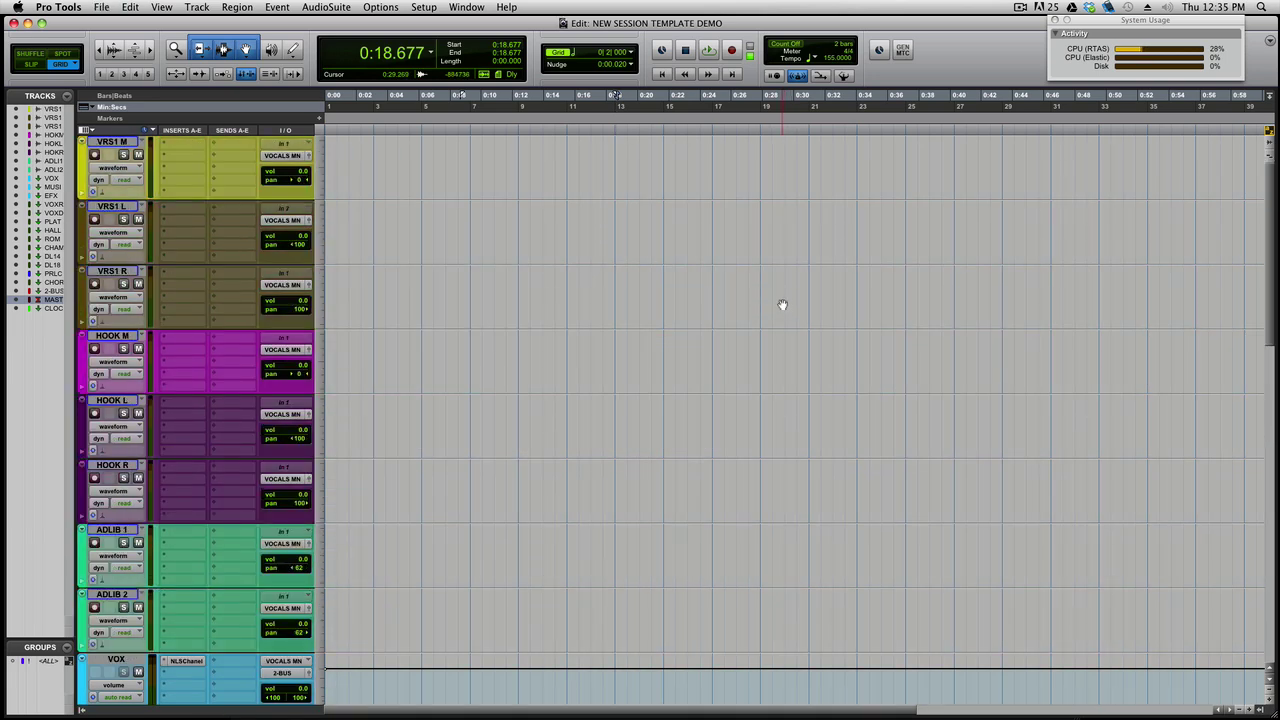
# Close the template session and set up a new blank session with the PTHD_HIP_HOP_1 I/O settings.
pyautogui.click(104, 6)
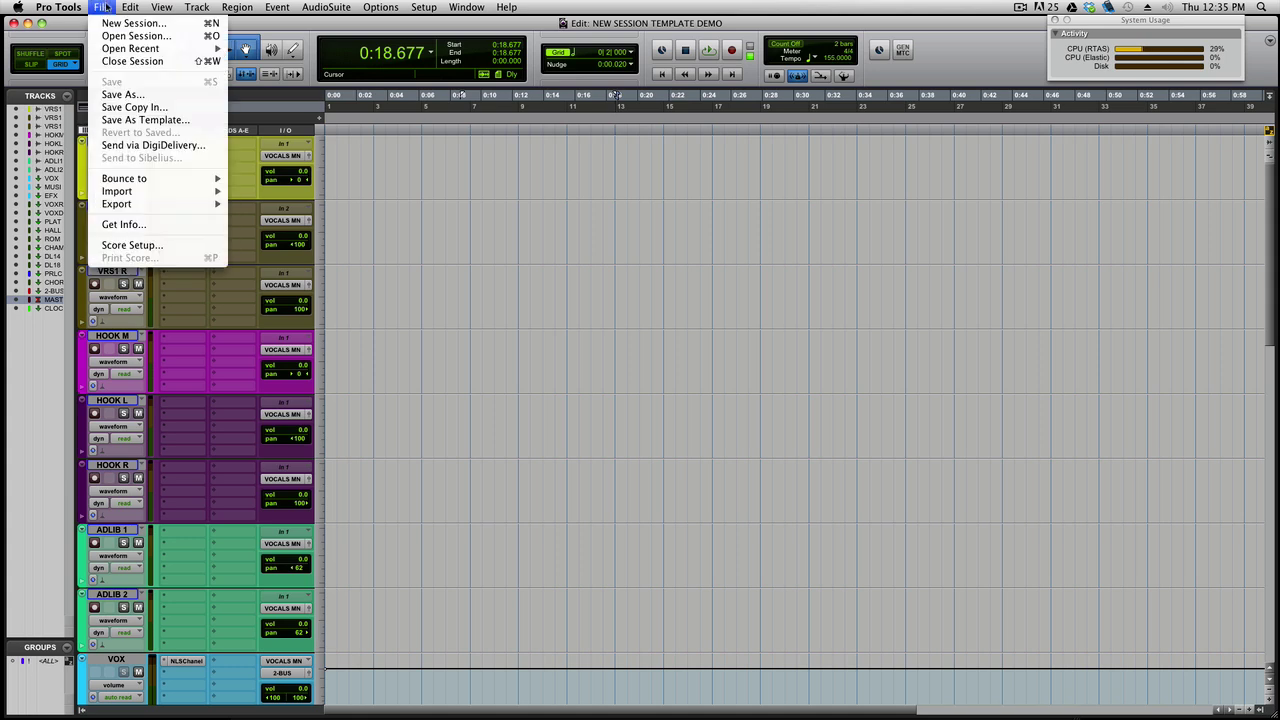
pyautogui.click(120, 62)
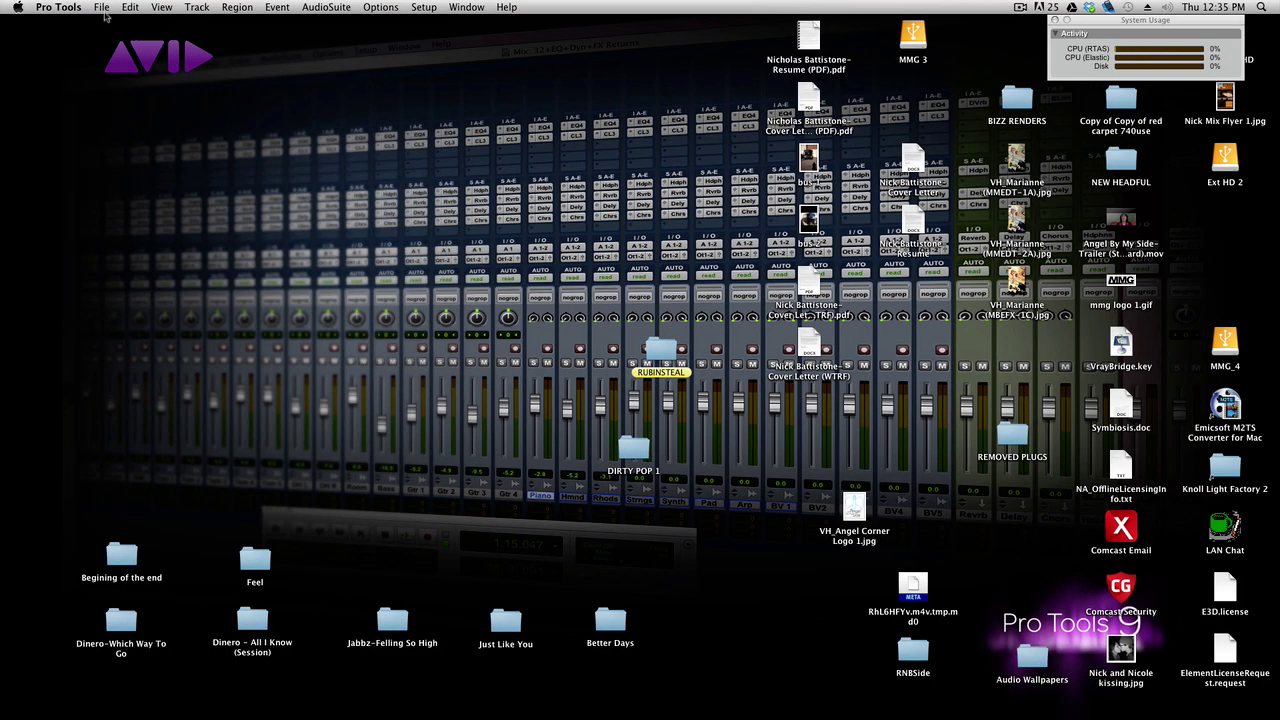
pyautogui.click(103, 8)
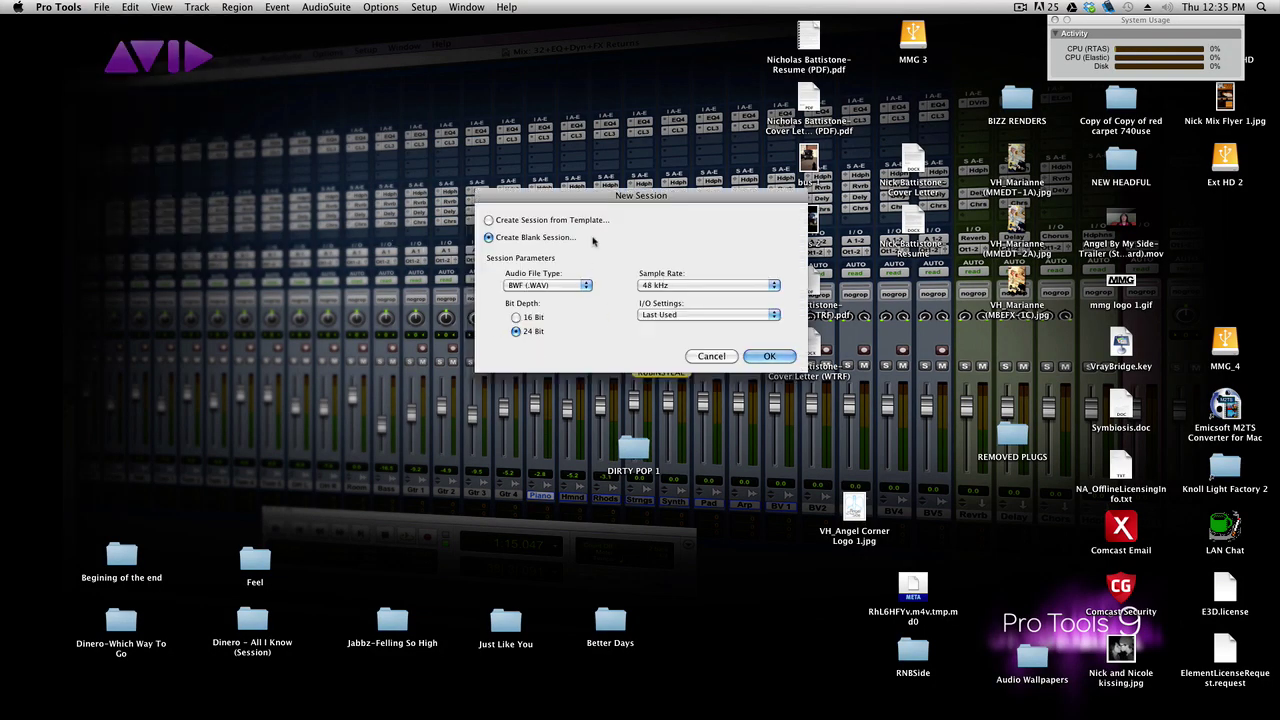
pyautogui.click(701, 315)
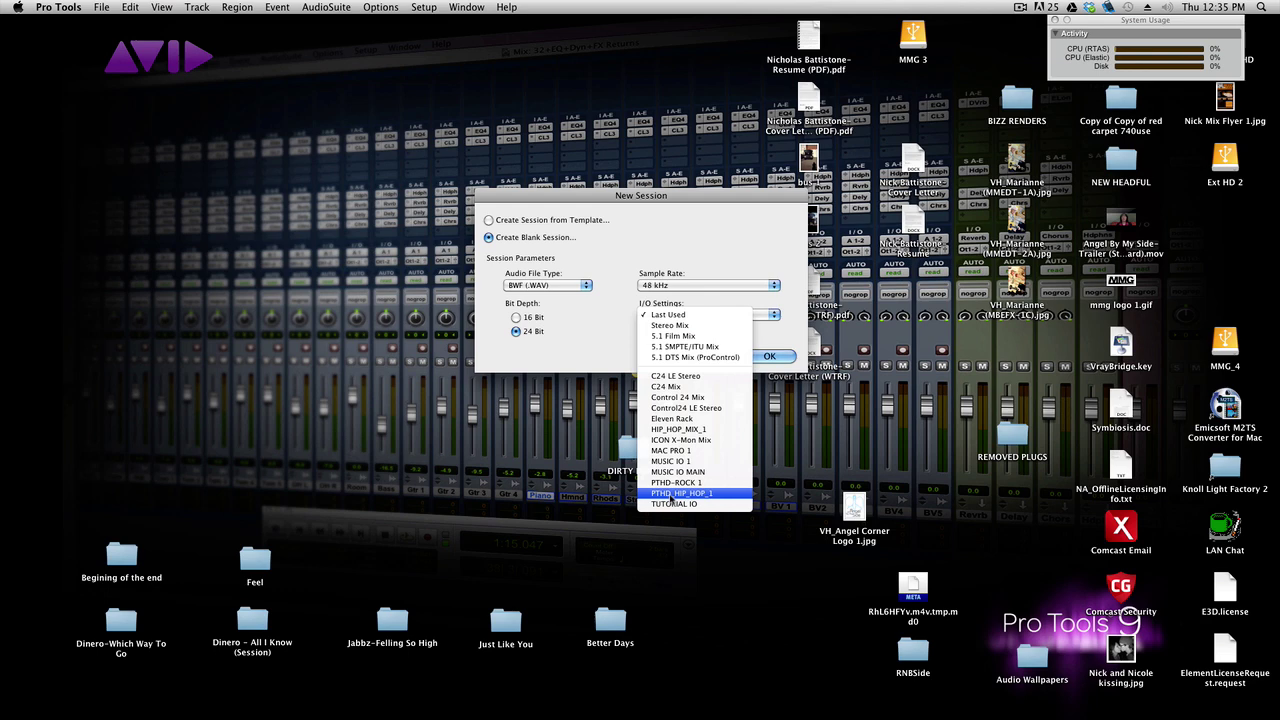
pyautogui.click(676, 494)
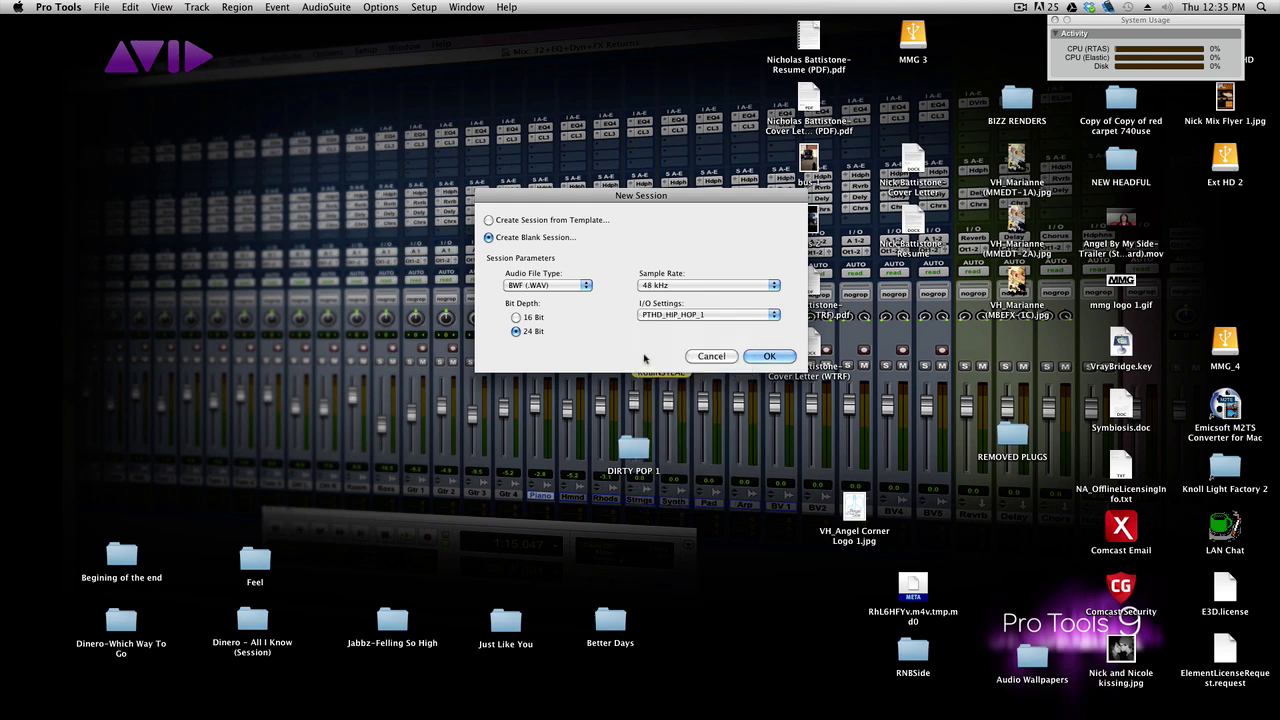
pyautogui.click(764, 356)
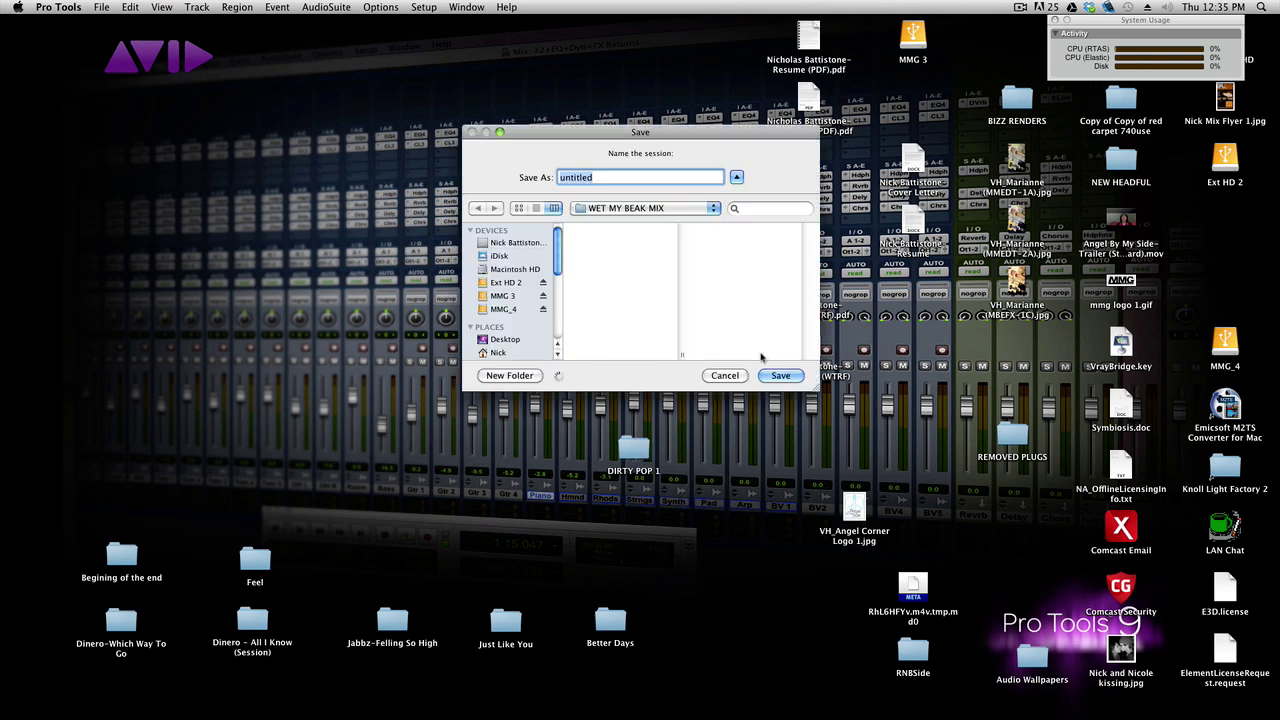
# Save the new blank session on the Desktop under the name DEMO.
pyautogui.scroll(-3, 526, 311)
pyautogui.scroll(-1, 526, 311)
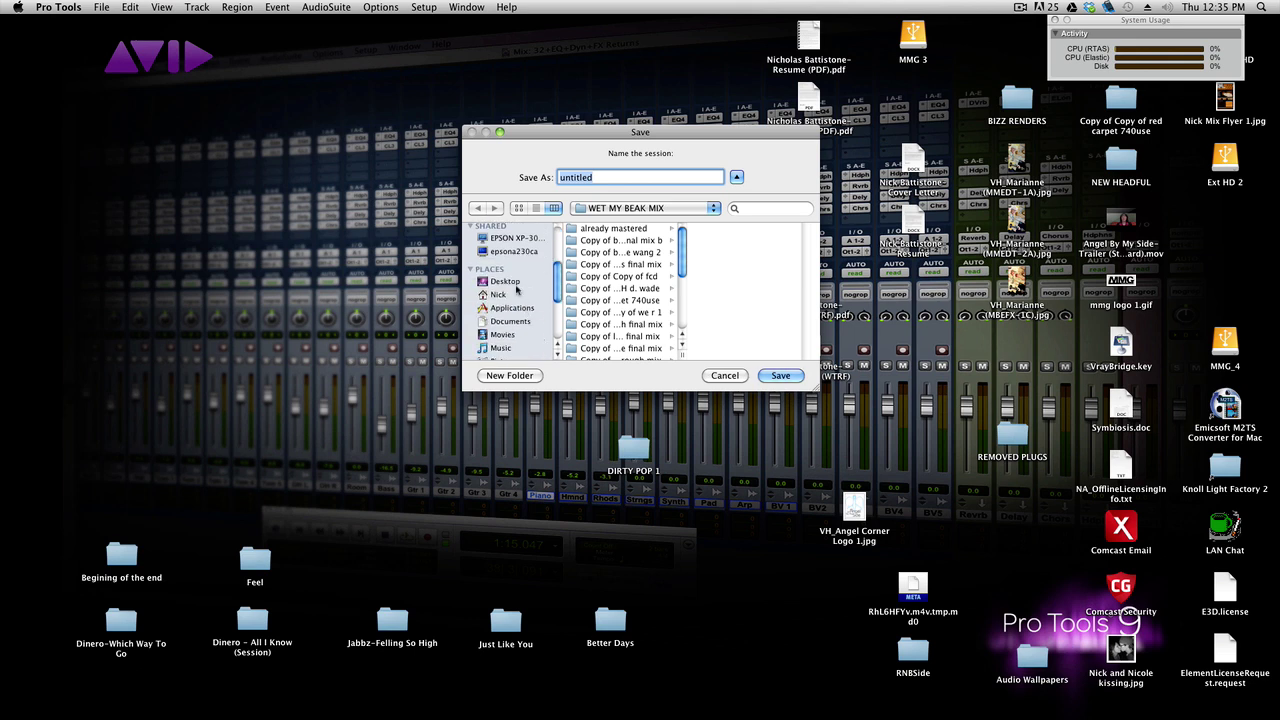
pyautogui.click(517, 285)
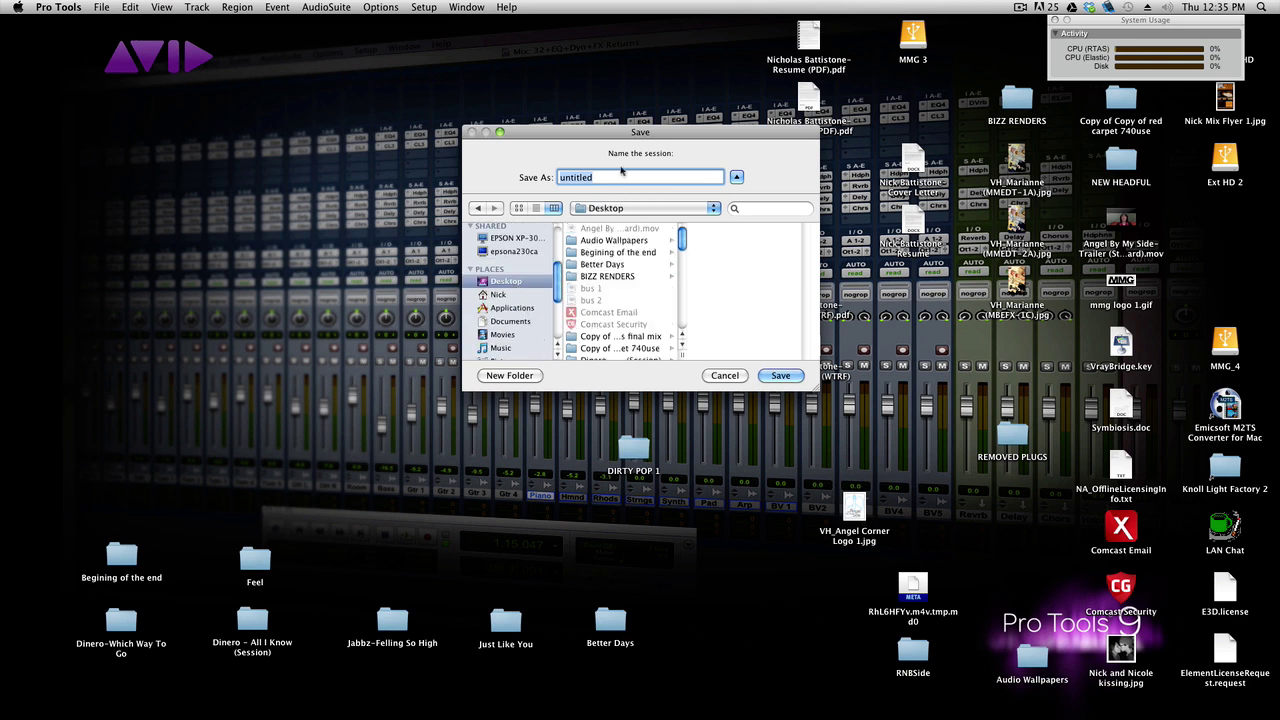
pyautogui.write('DEMO')
pyautogui.press('Return')
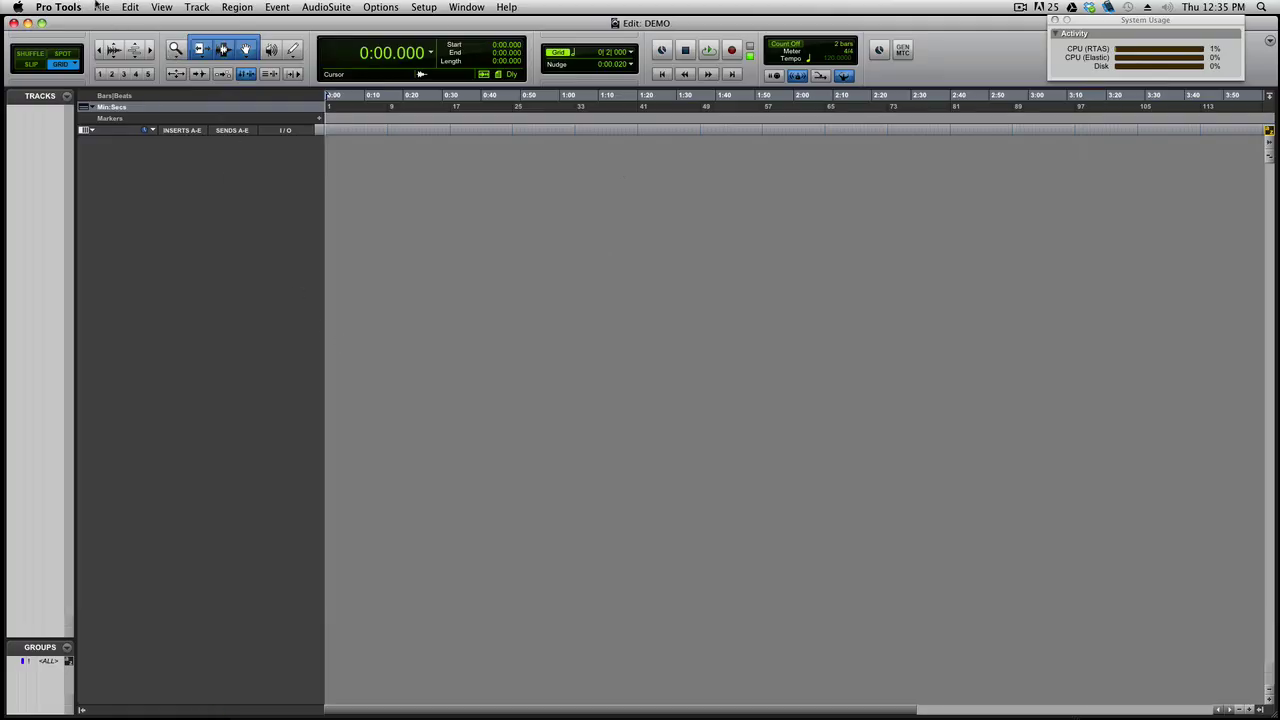
# Start a session data import from the NEW SESSION TEMPLATE DEMO session file, found on Ext HD 2 under SESSIONS PT, WET MY BEAK MIX.
pyautogui.click(98, 7)
pyautogui.moveTo(130, 191)
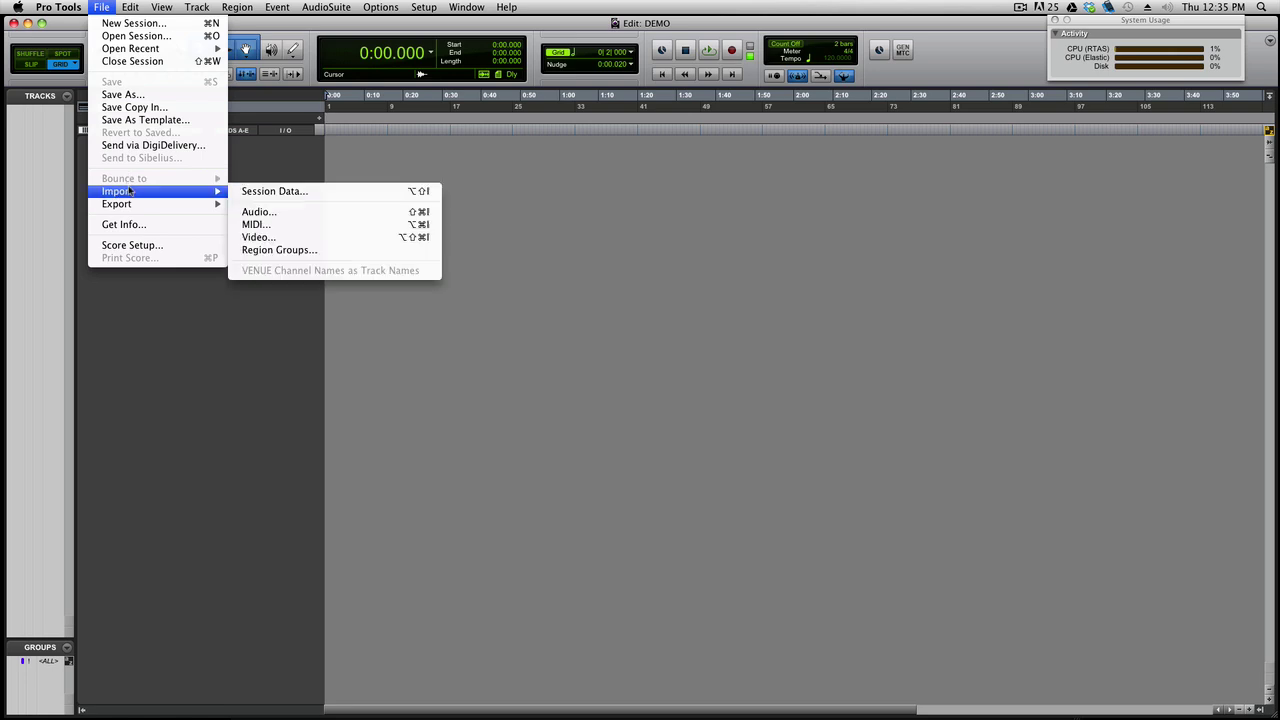
pyautogui.click(257, 191)
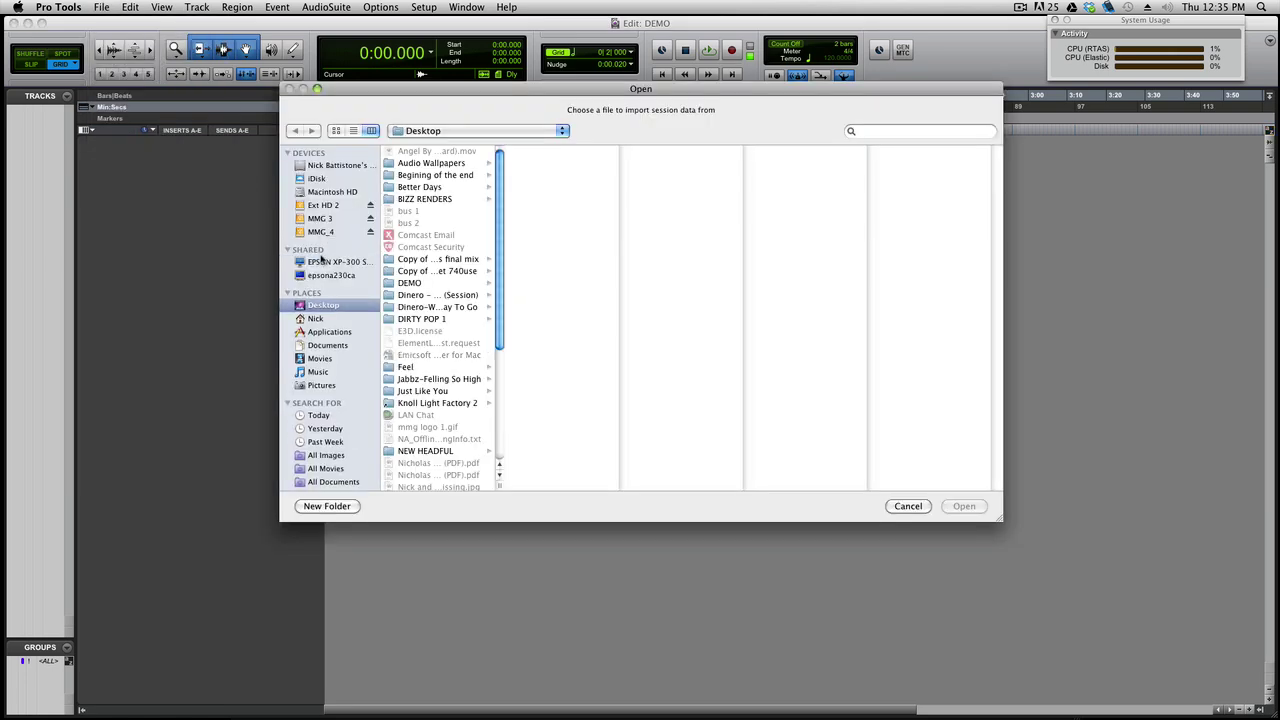
pyautogui.click(322, 205)
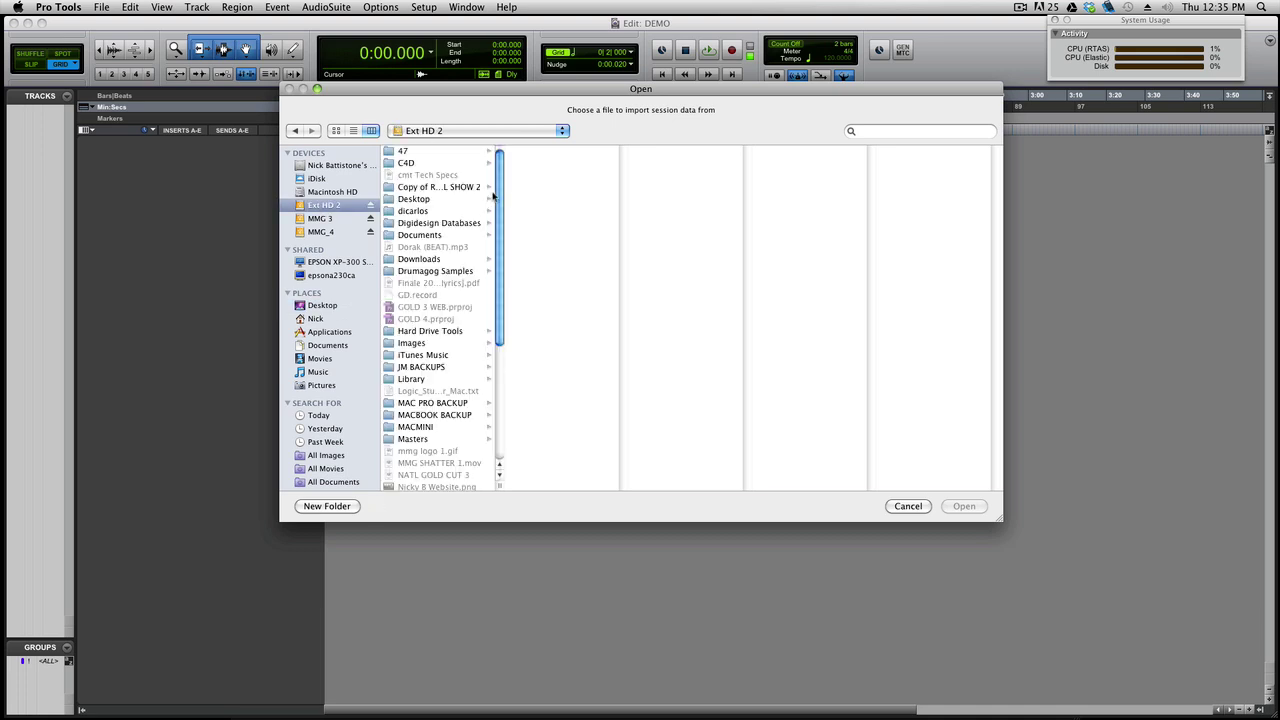
pyautogui.scroll(-3, 504, 218)
pyautogui.scroll(-3, 504, 218)
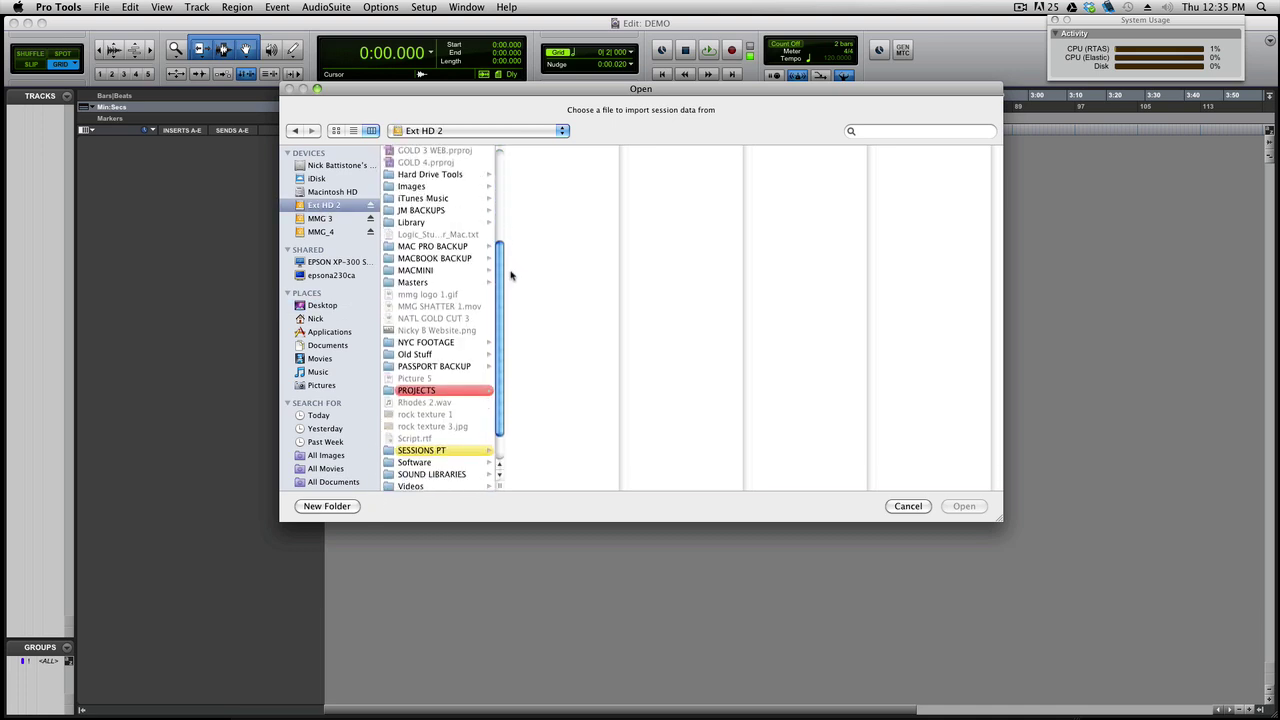
pyautogui.click(465, 452)
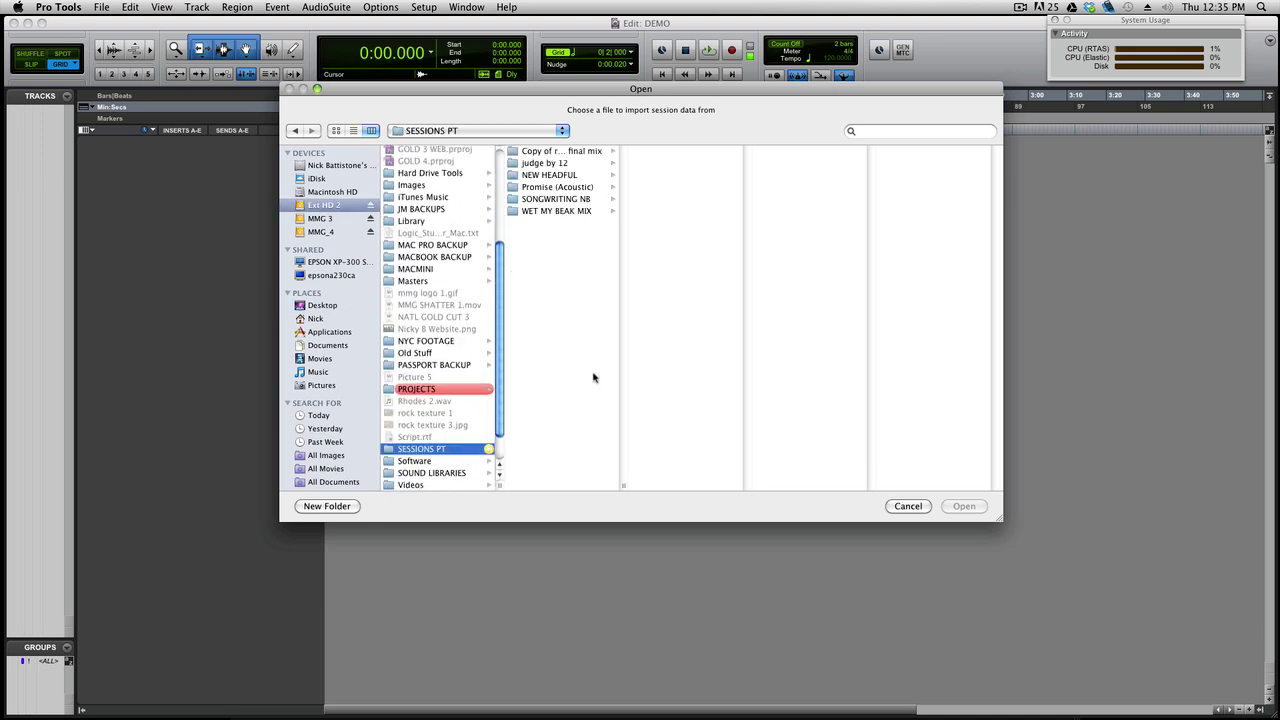
pyautogui.click(545, 212)
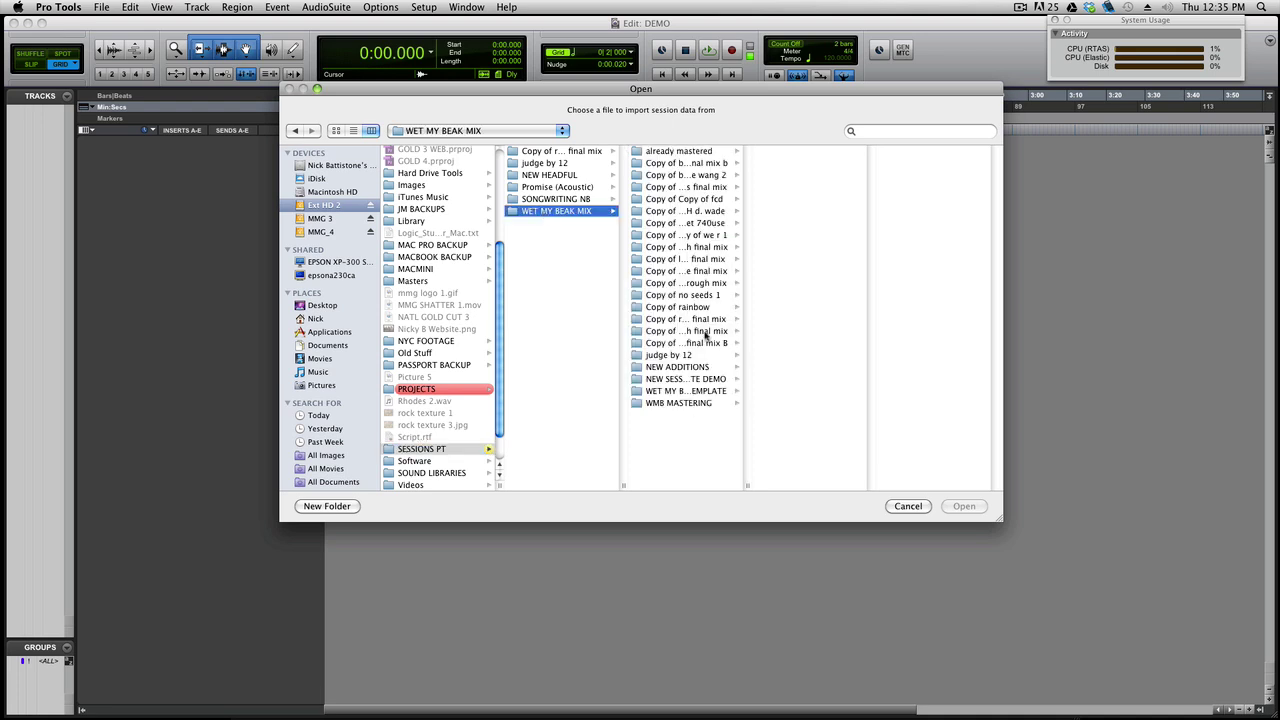
pyautogui.click(703, 381)
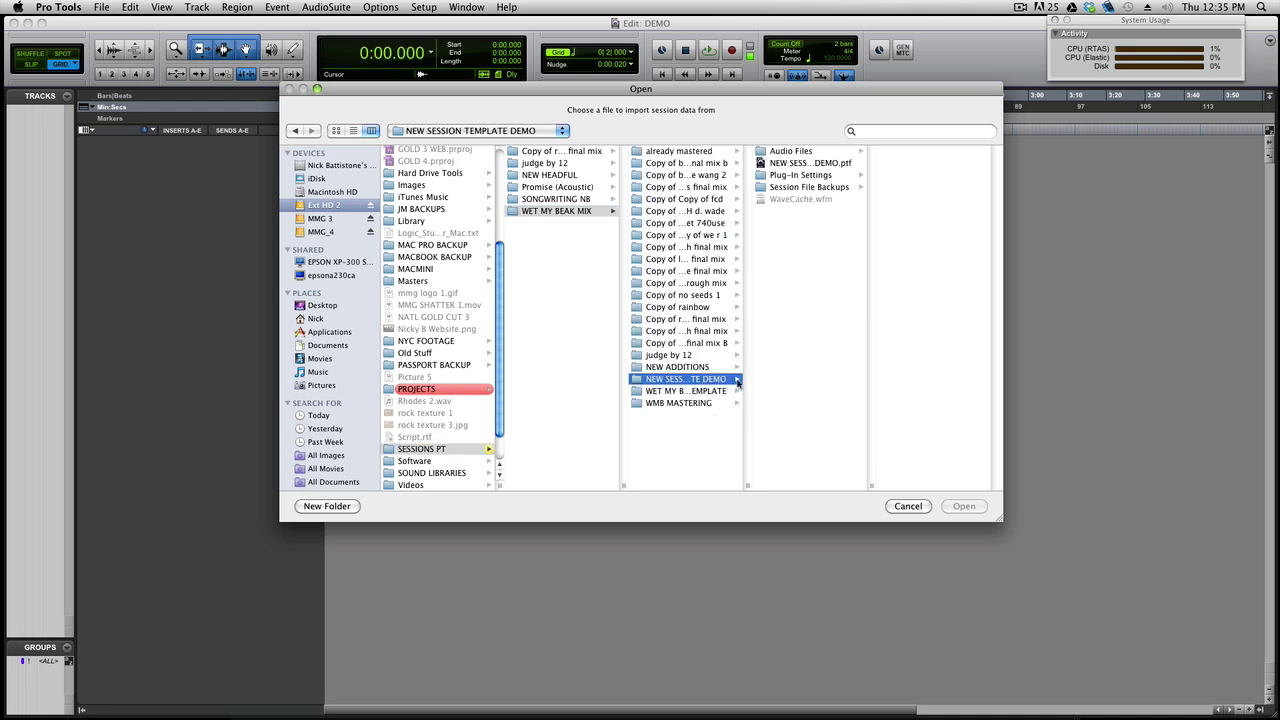
pyautogui.doubleClick(829, 163)
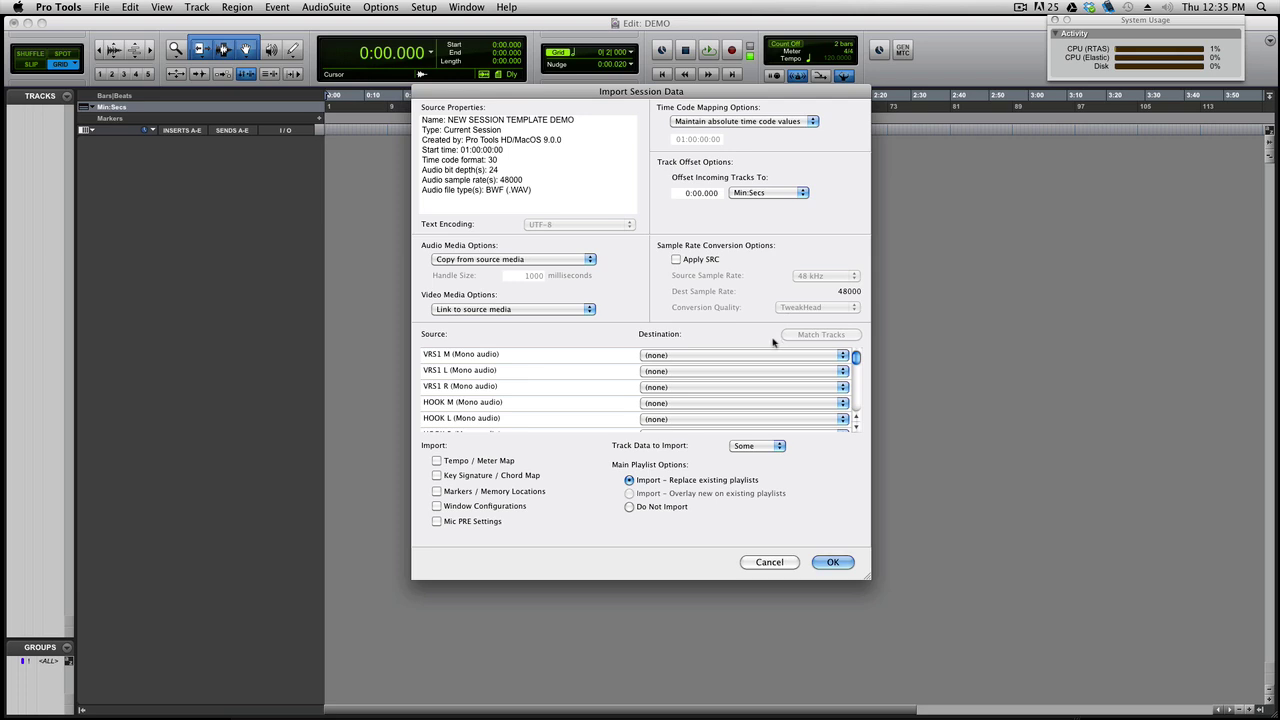
# Import the source tracks from VOX through MASTER as new tracks, leaving out the audio tracks and CLOCK.
pyautogui.scroll(-2, 520, 354)
pyautogui.scroll(-10, 515, 380)
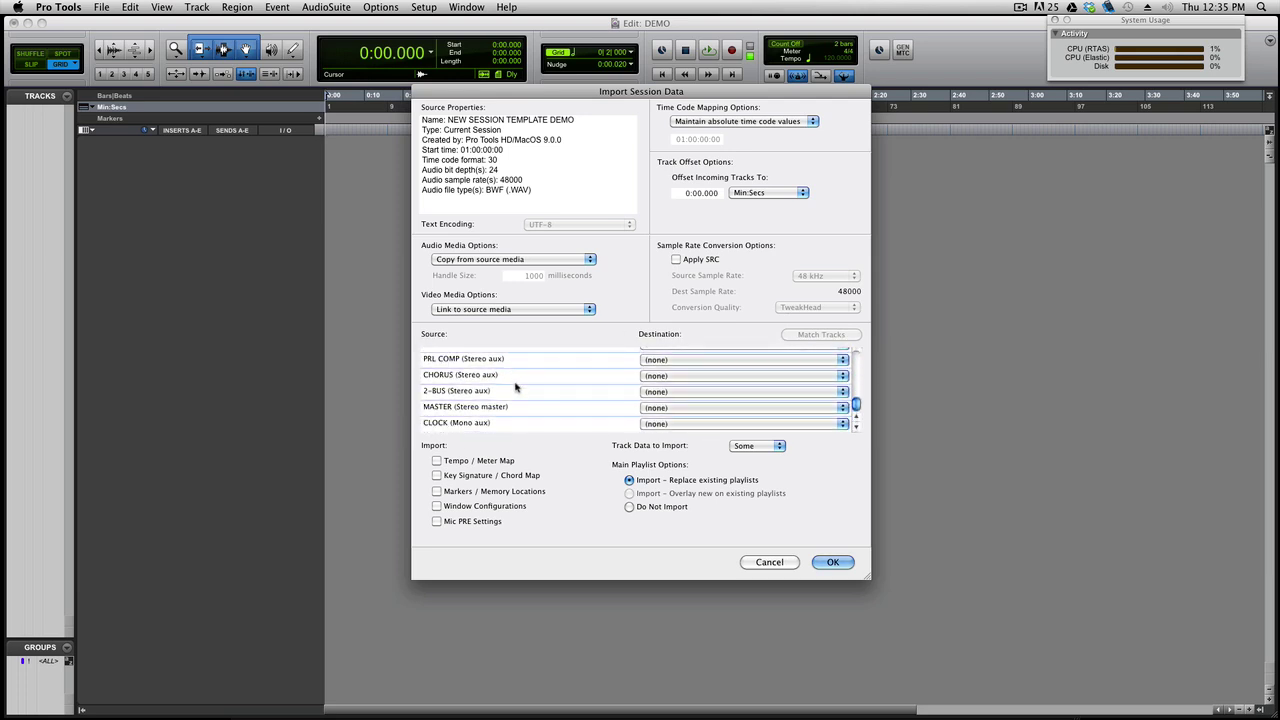
pyautogui.scroll(12, 515, 382)
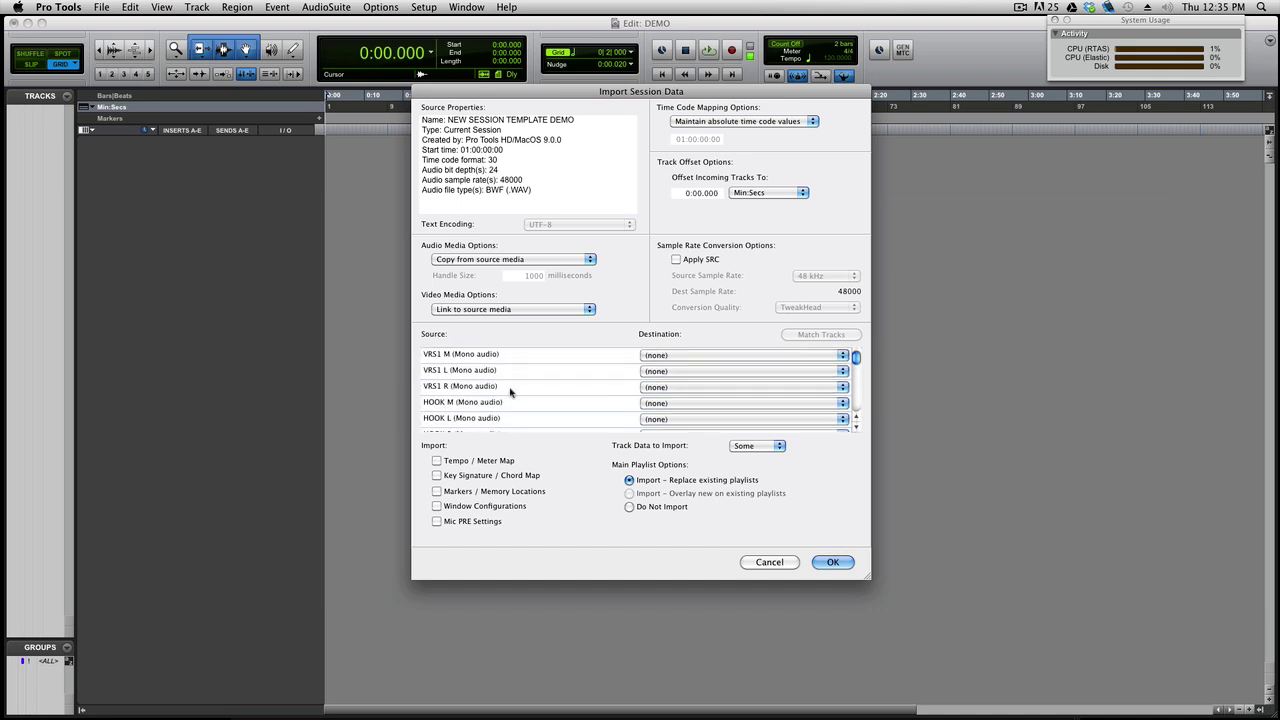
pyautogui.scroll(-12, 513, 390)
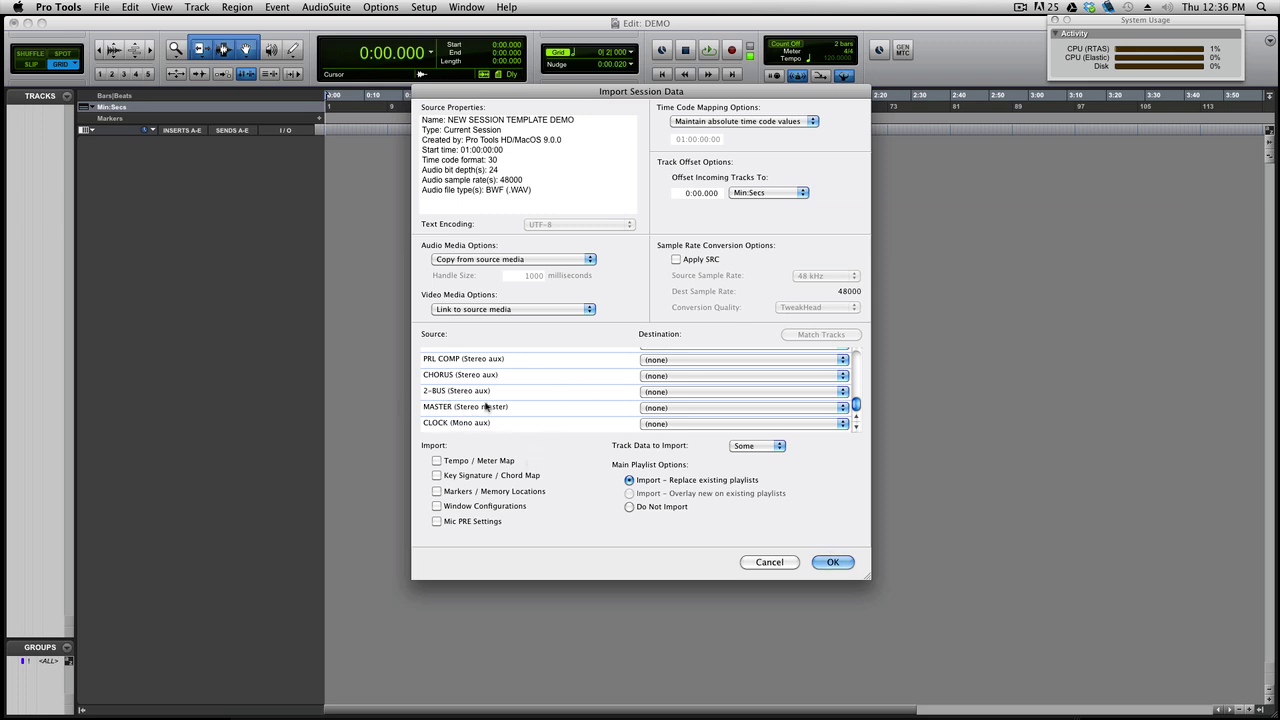
pyautogui.scroll(15, 489, 405)
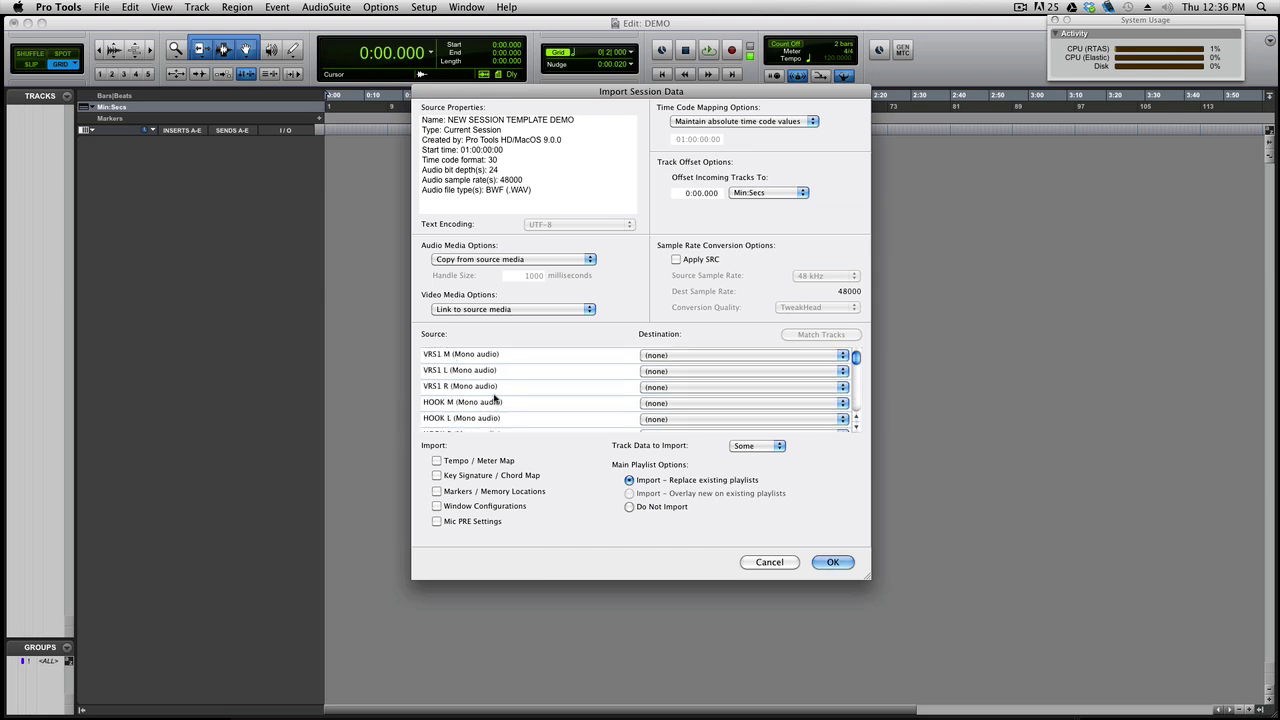
pyautogui.scroll(-8, 494, 398)
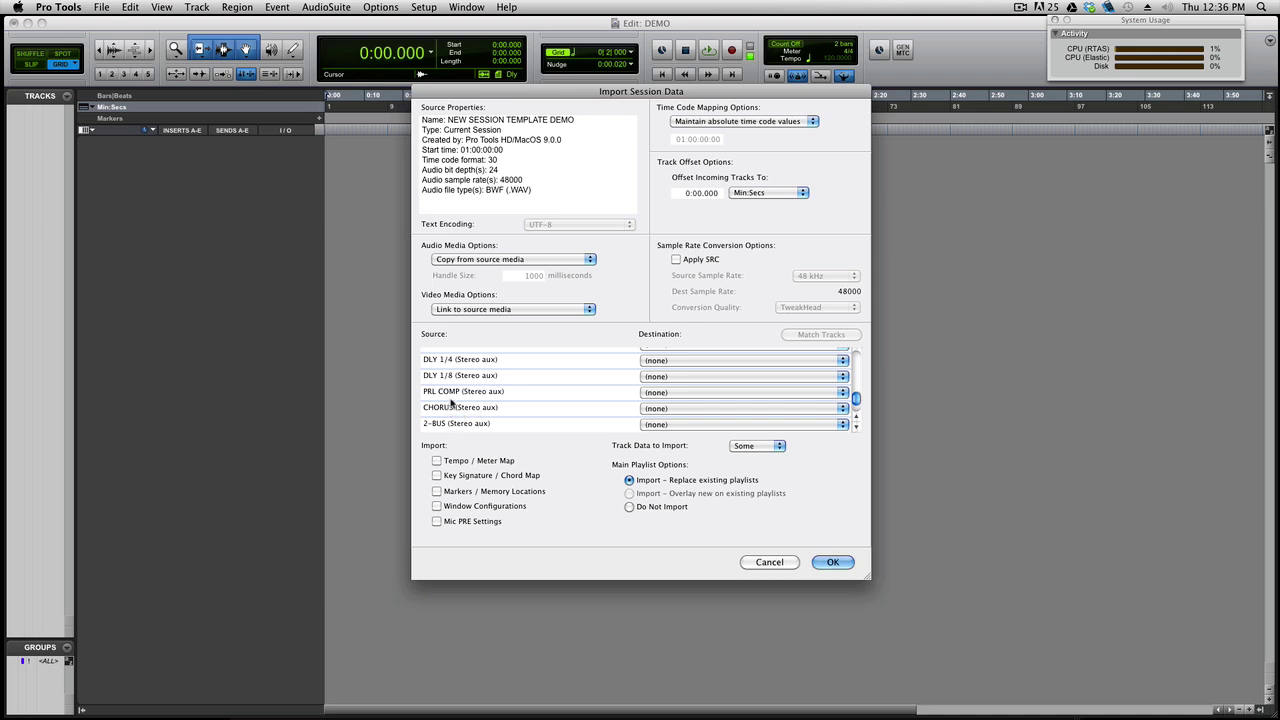
pyautogui.scroll(-2, 455, 393)
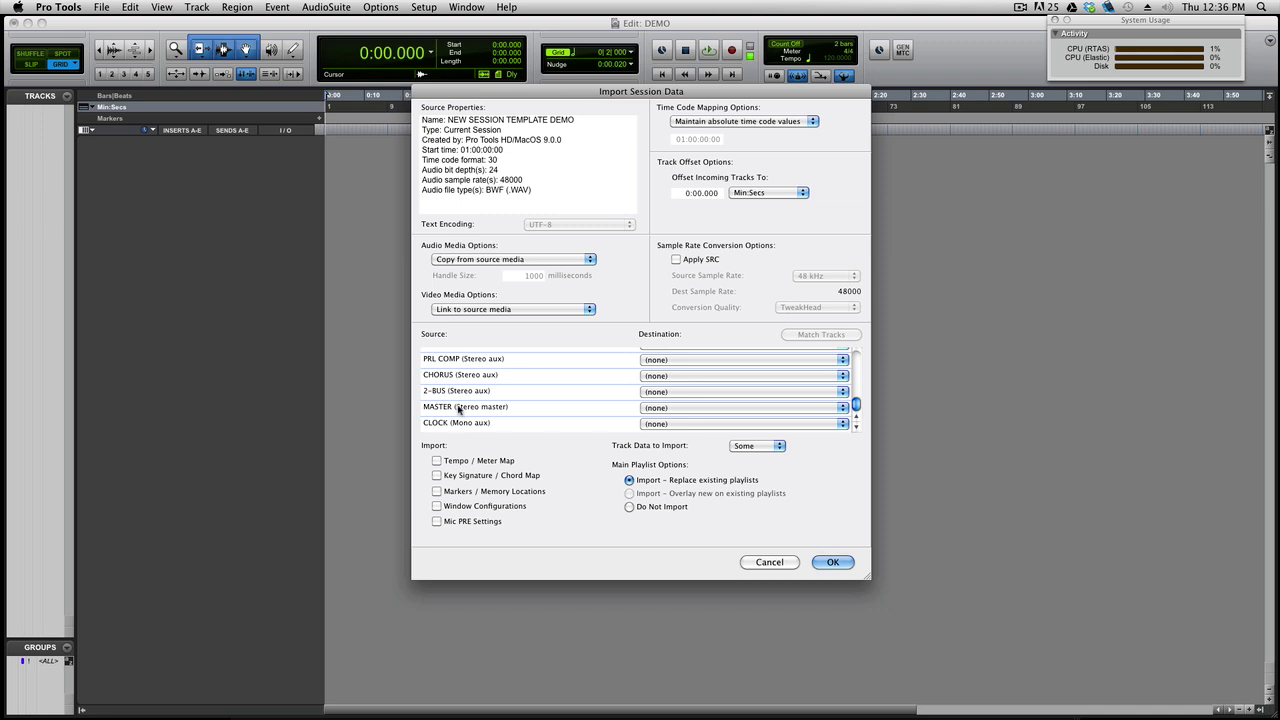
pyautogui.click(459, 408)
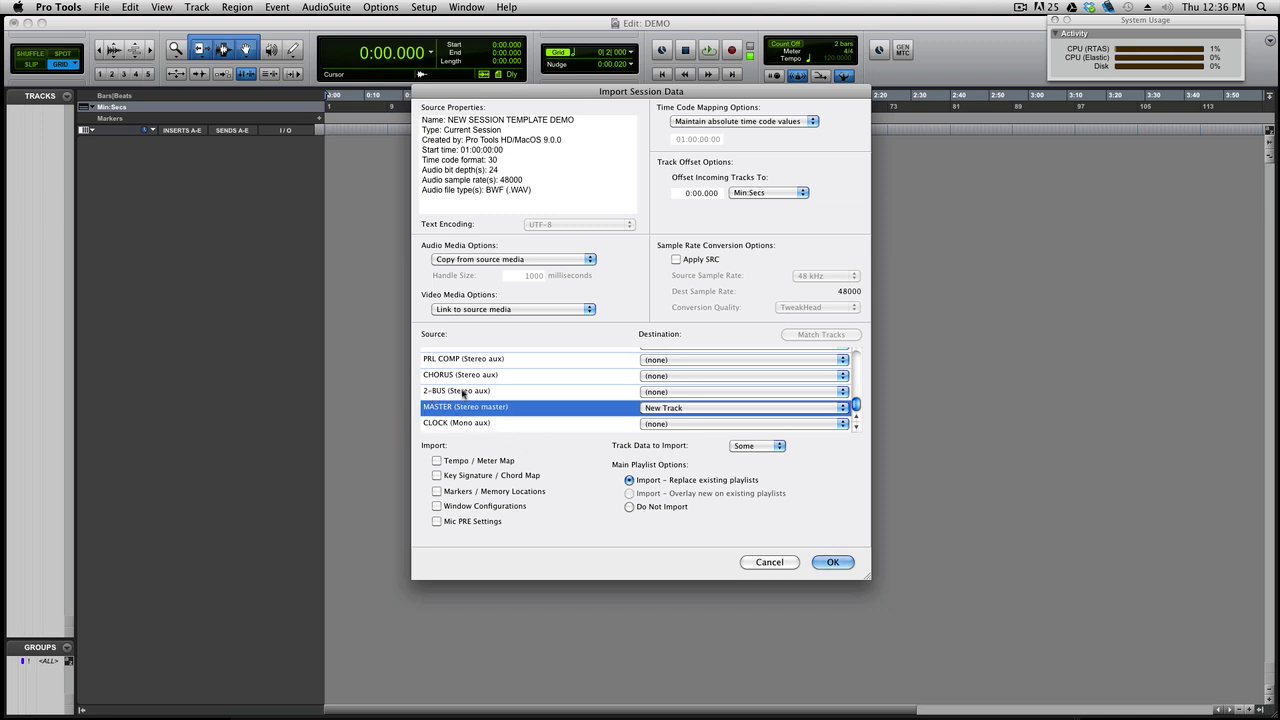
pyautogui.moveTo(462, 393); pyautogui.dragTo(468, 360)
pyautogui.scroll(2, 468, 365)
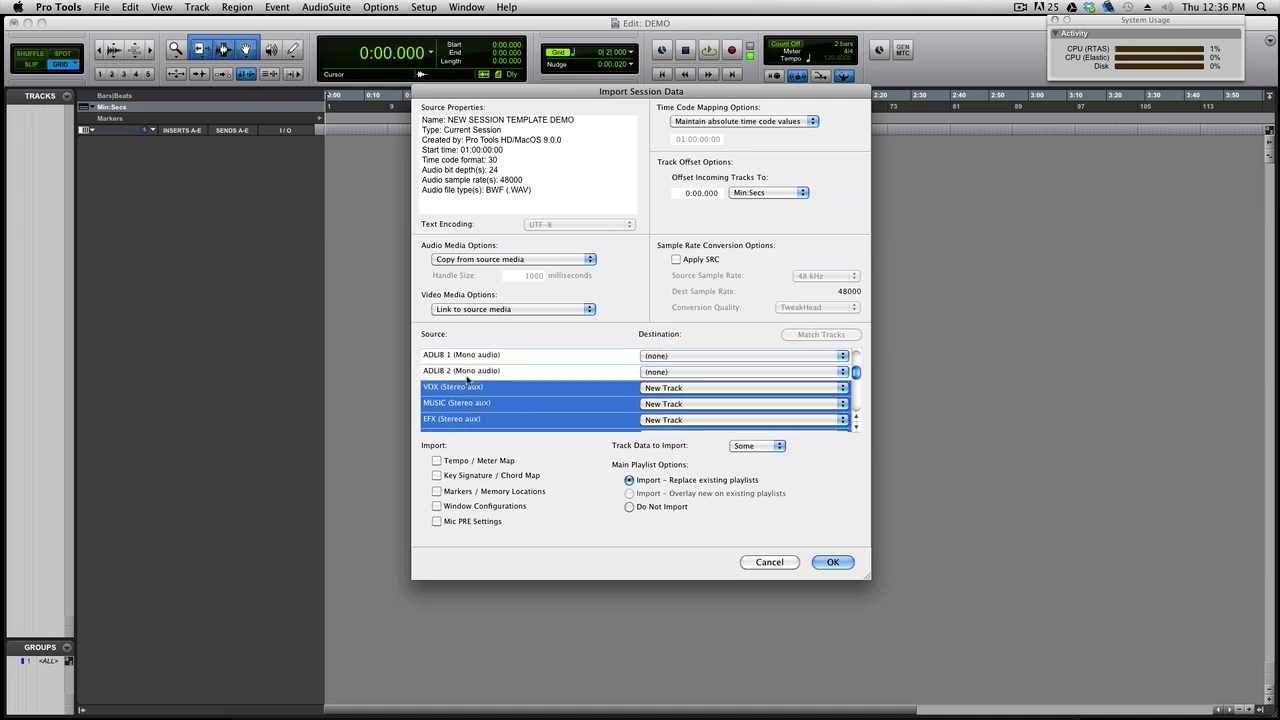
pyautogui.scroll(-4, 471, 385)
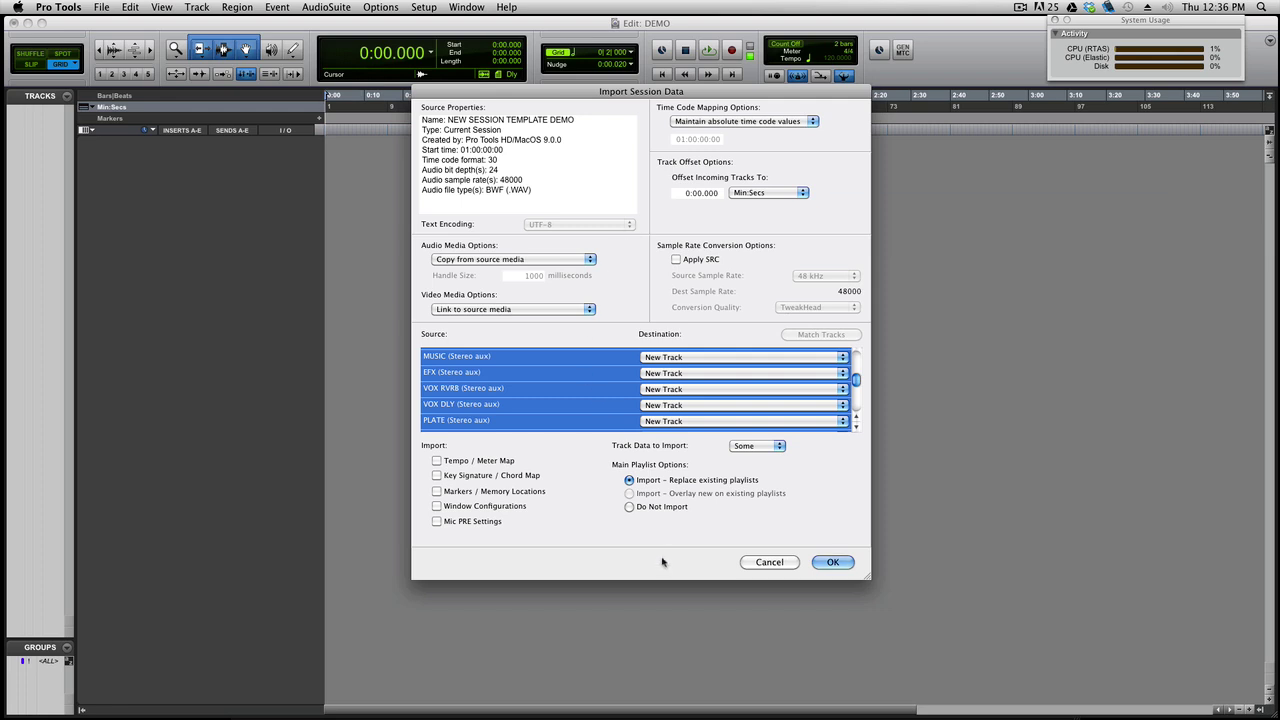
pyautogui.click(822, 561)
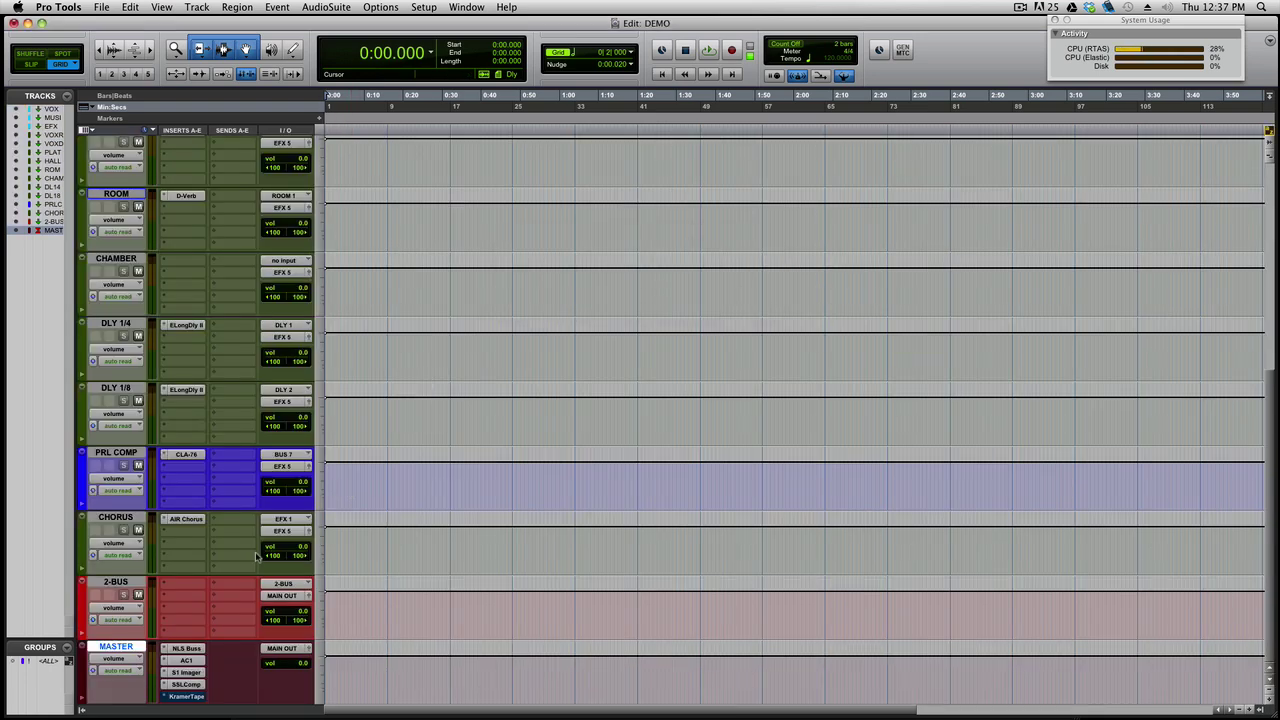
# Review the imported tracks from VOX to MASTER and check the settings of the AC1 plug-in on the MASTER track.
pyautogui.scroll(10, 182, 640)
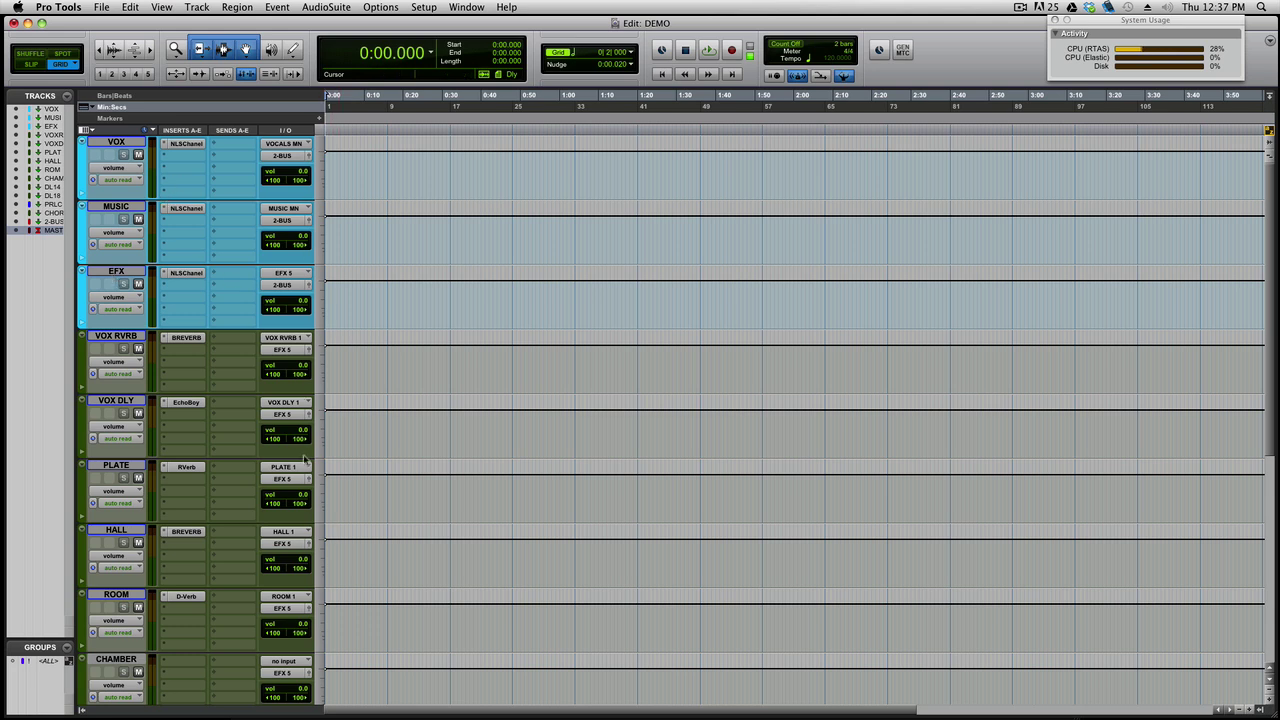
pyautogui.scroll(-8, 118, 531)
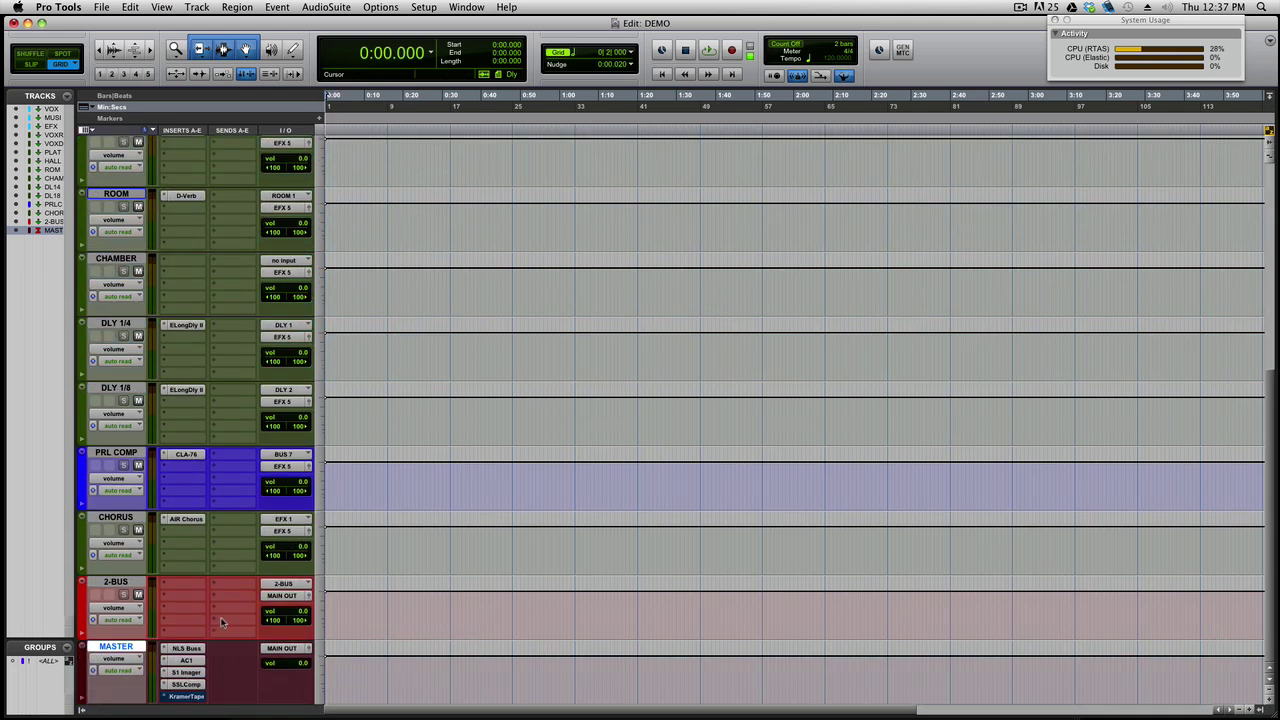
pyautogui.click(195, 660)
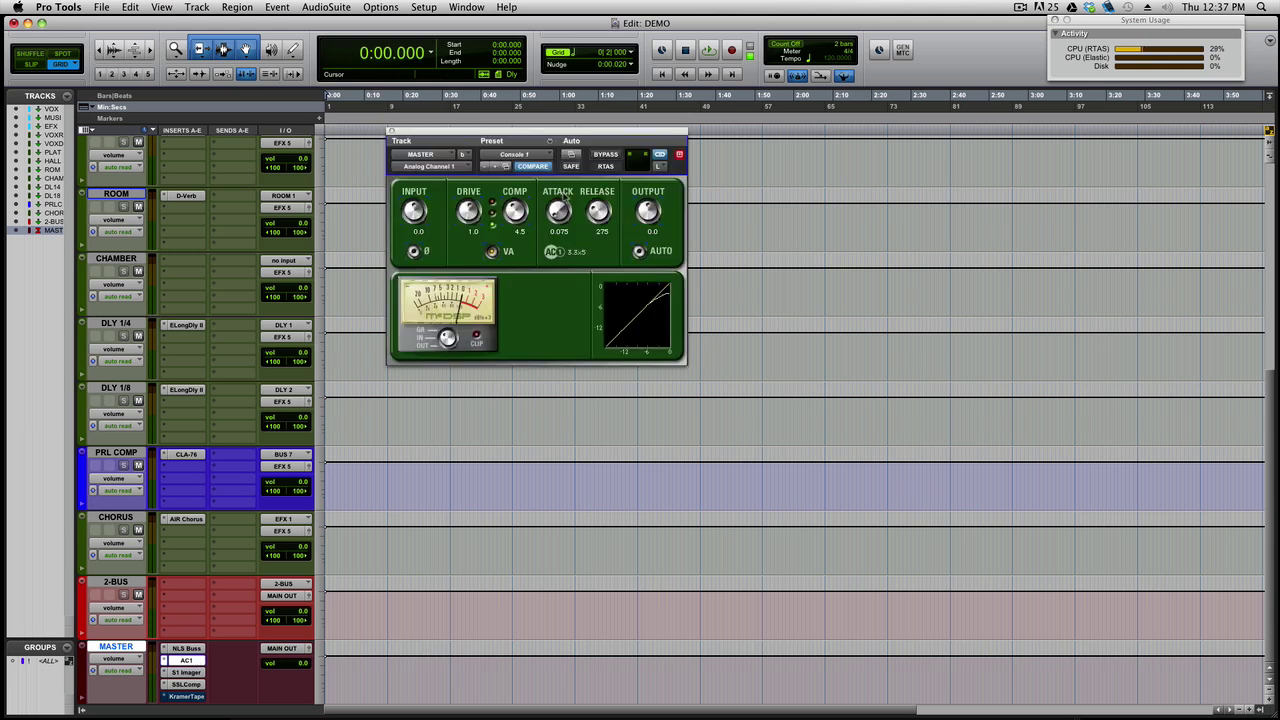
pyautogui.click(391, 132)
pyautogui.scroll(10, 524, 412)
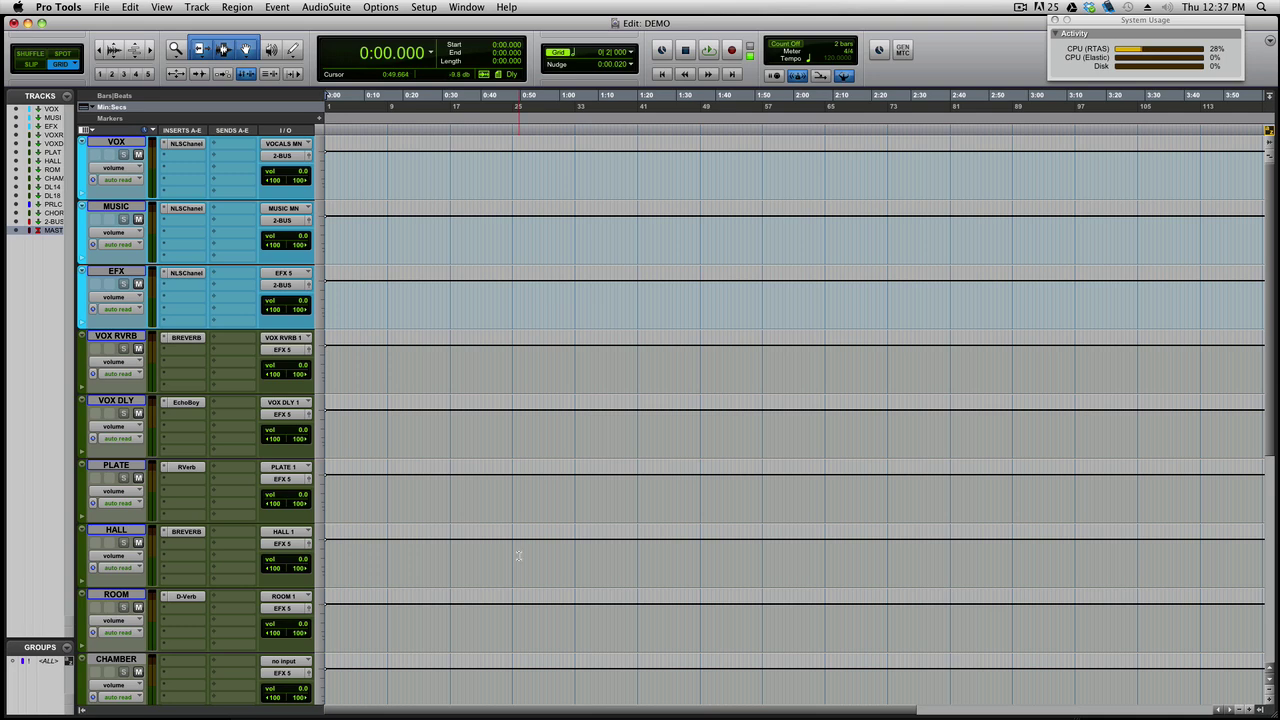
pyautogui.scroll(-6, 545, 495)
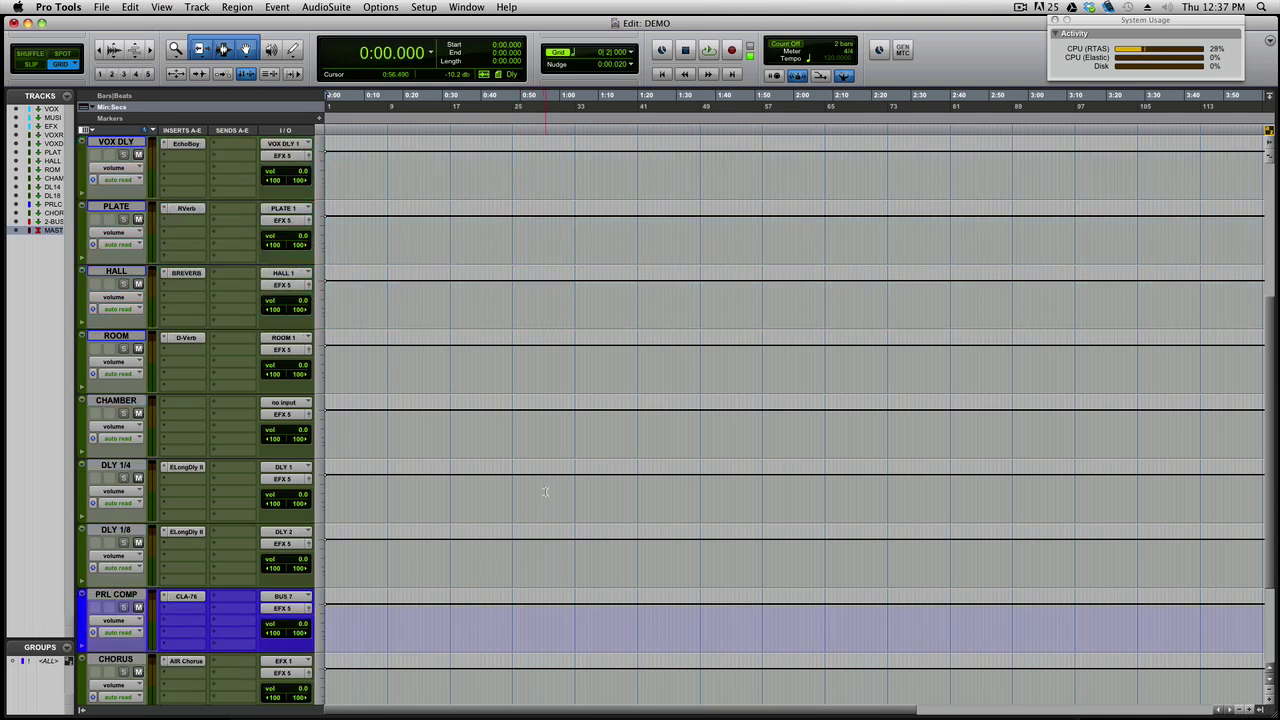